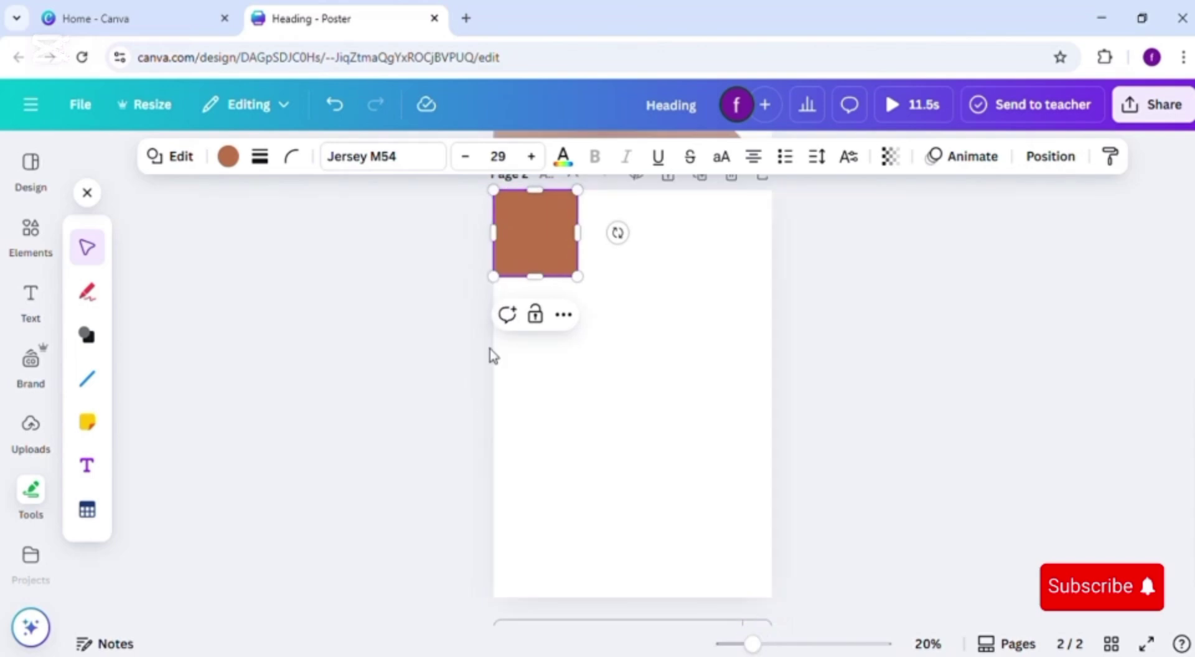
Step: Enlarge the brown square on page 2 into a tall panel and recolor it to a lighter orange
{"action": "left_click_drag", "start_coordinate": [578, 275], "coordinate": [631, 523]}
{"action": "left_click", "coordinate": [228, 157]}
{"action": "left_click", "coordinate": [100, 302]}
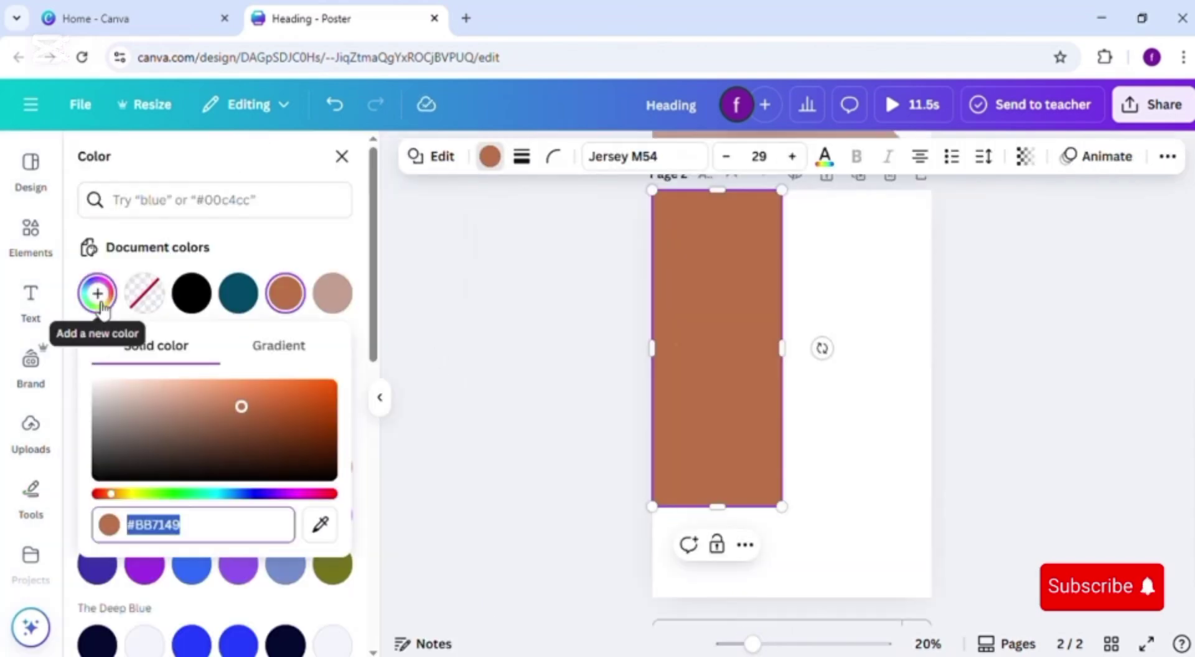
{"action": "left_click", "coordinate": [227, 386]}
{"action": "left_click", "coordinate": [489, 350]}
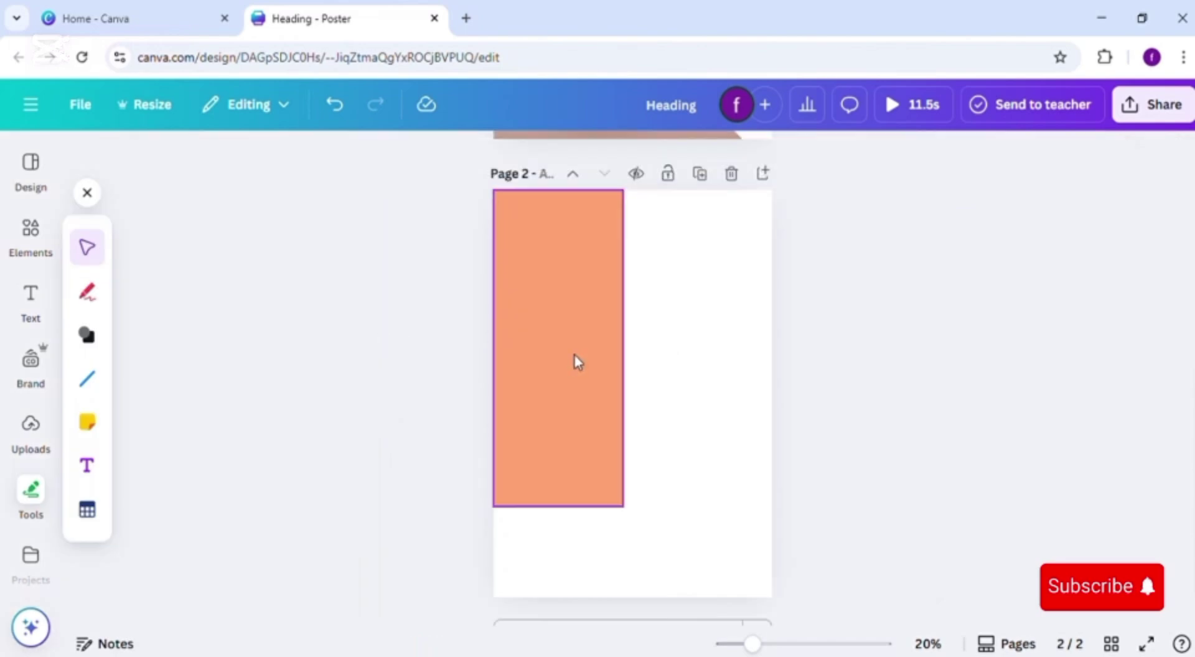
Step: Duplicate the orange panel, rotate the copy diagonally, and position it as a slanted floor shape below the panel
{"action": "left_click", "coordinate": [584, 305]}
{"action": "left_click_drag", "start_coordinate": [623, 190], "coordinate": [622, 278]}
{"action": "left_click_drag", "start_coordinate": [560, 552], "coordinate": [634, 434]}
{"action": "left_click_drag", "start_coordinate": [516, 373], "coordinate": [527, 414]}
{"action": "left_click_drag", "start_coordinate": [533, 483], "coordinate": [575, 512]}
{"action": "left_click_drag", "start_coordinate": [711, 596], "coordinate": [727, 623]}
Step: Duplicate the angled shape to fill the page's lower-left corner, and group the two angled shapes
{"action": "left_click", "coordinate": [606, 399]}
{"action": "left_click_drag", "start_coordinate": [589, 528], "coordinate": [502, 518]}
{"action": "left_click", "coordinate": [334, 442]}
{"action": "left_click", "coordinate": [532, 528]}
{"action": "left_click", "coordinate": [625, 539], "text": "shift"}
{"action": "key", "text": "ctrl+g"}
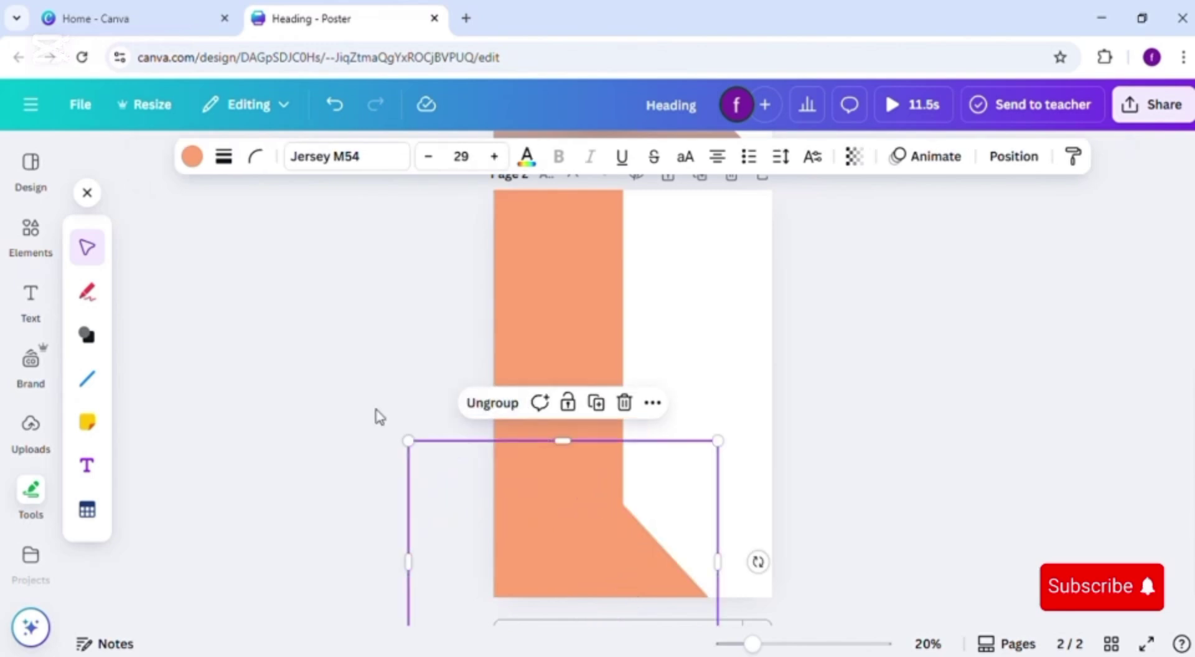
Step: Rotate the grouped floor shapes slightly counterclockwise so their slanted edge starts at the orange panel's lower-right corner
{"action": "left_click", "coordinate": [377, 414]}
{"action": "left_click", "coordinate": [595, 538]}
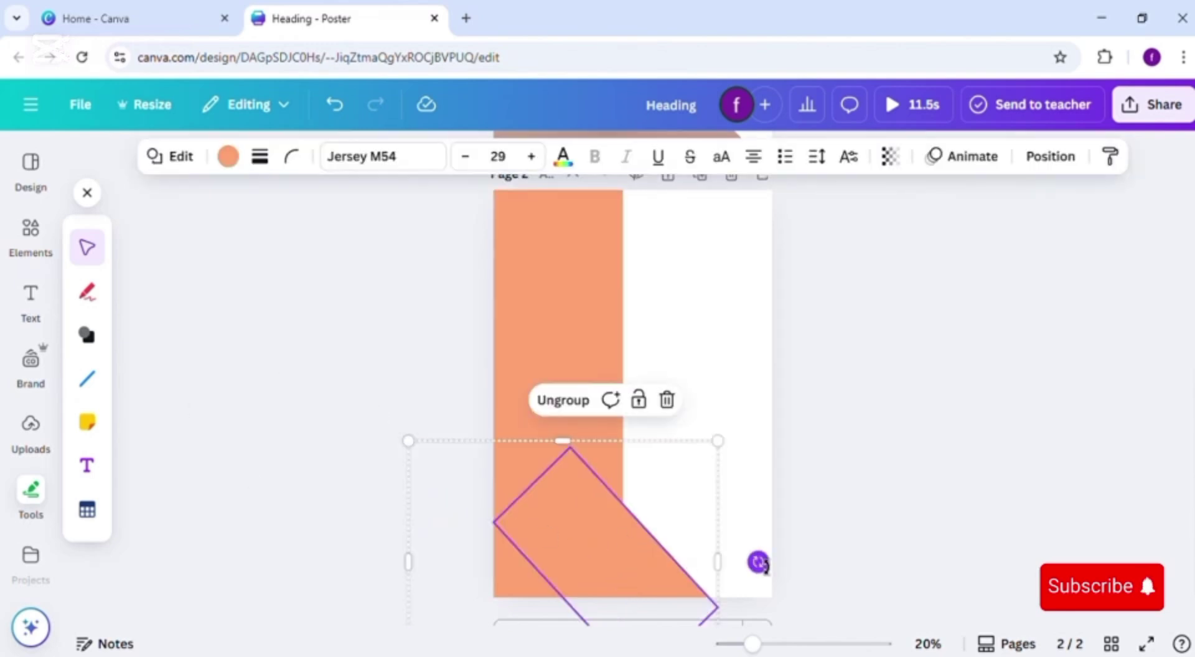
{"action": "left_click_drag", "start_coordinate": [758, 563], "coordinate": [787, 536]}
{"action": "left_click_drag", "start_coordinate": [698, 605], "coordinate": [712, 617]}
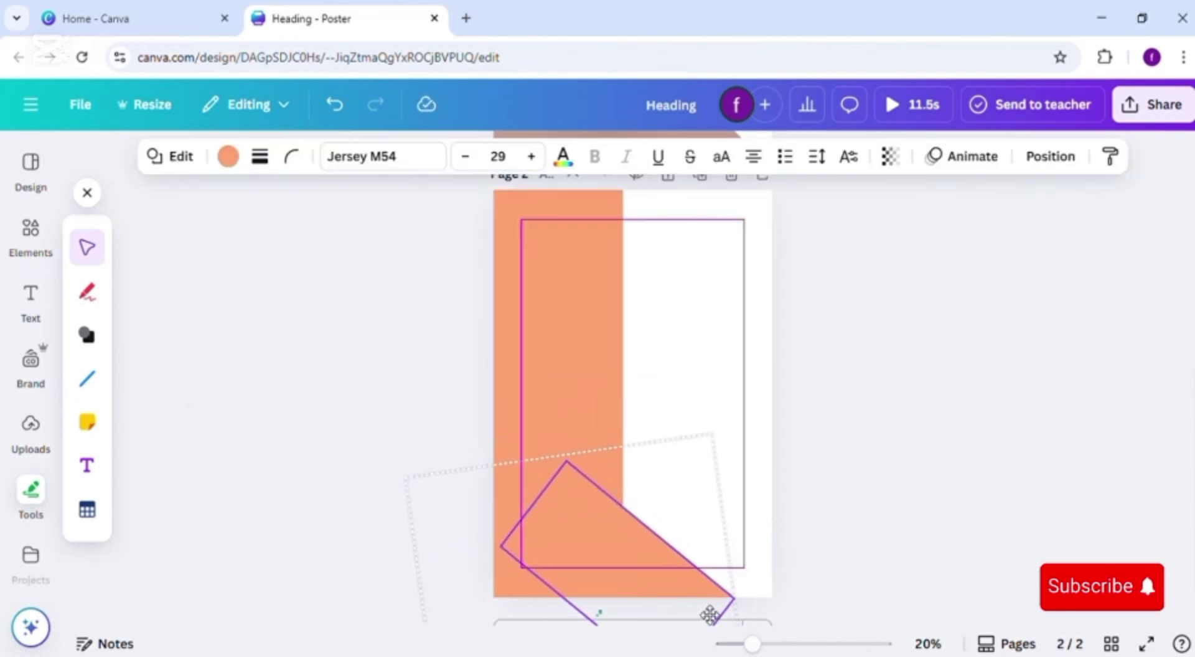
{"action": "left_click", "coordinate": [369, 564]}
{"action": "left_click", "coordinate": [539, 542]}
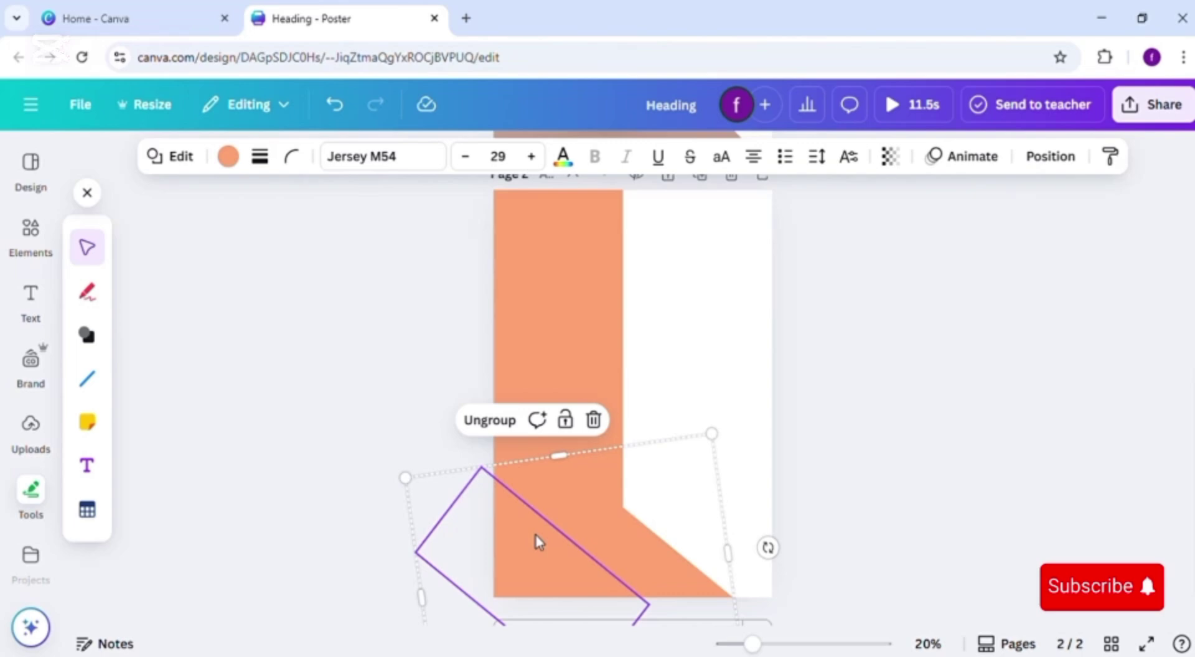
{"action": "key", "text": "Delete"}
Step: Search the element graphics for "shades" and add the vertical black fading gradient to the page
{"action": "left_click", "coordinate": [18, 255]}
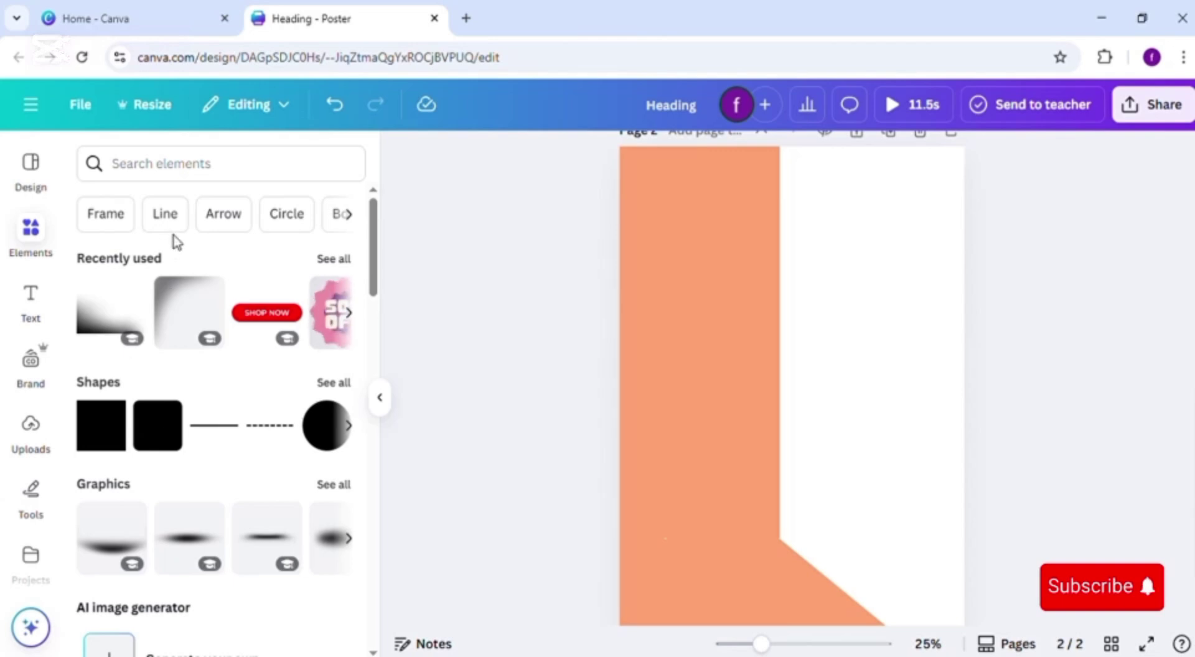
{"action": "left_click", "coordinate": [182, 181]}
{"action": "type", "text": "shades"}
{"action": "key", "text": "Return"}
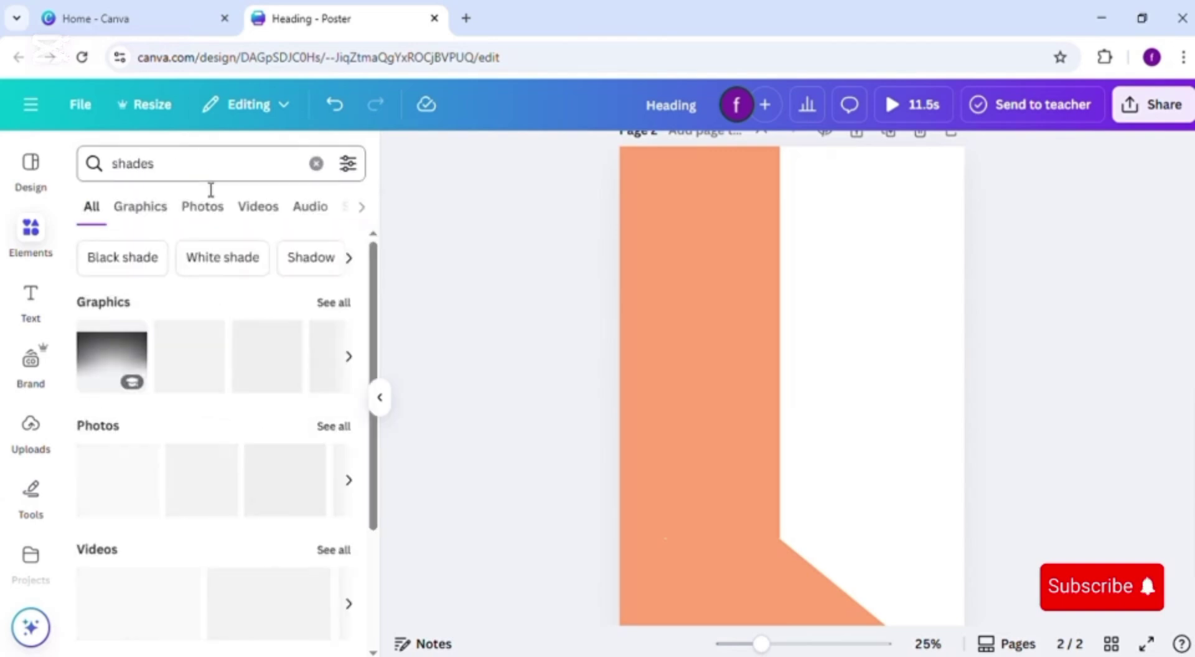
{"action": "left_click", "coordinate": [142, 209]}
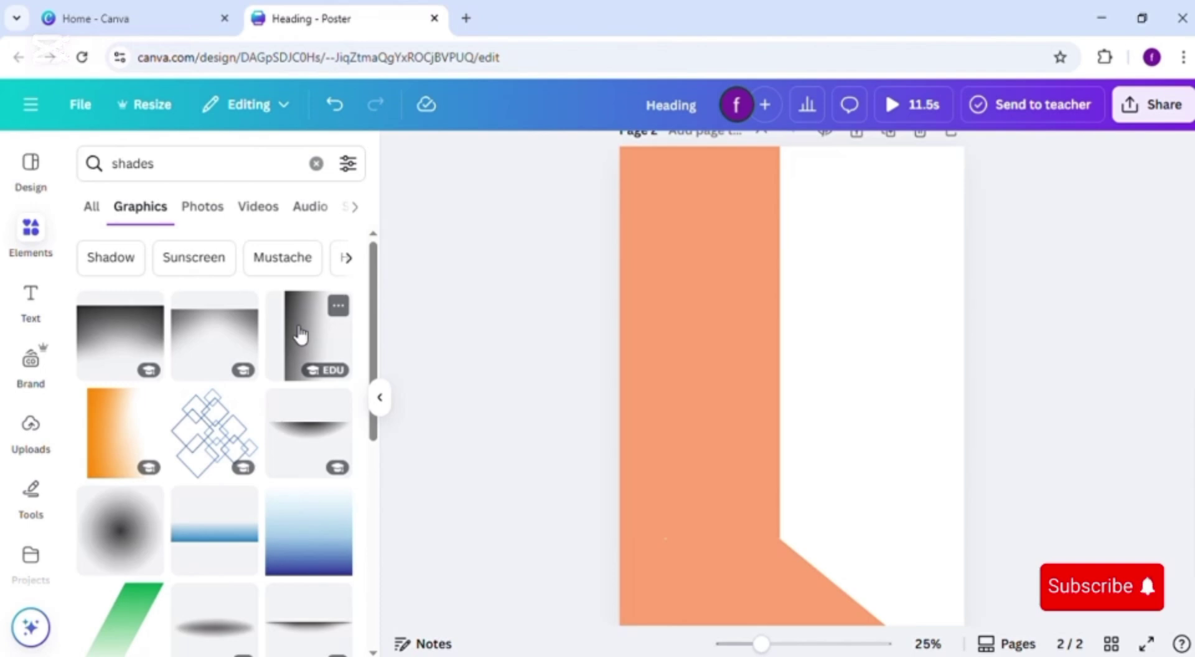
{"action": "left_click", "coordinate": [301, 335]}
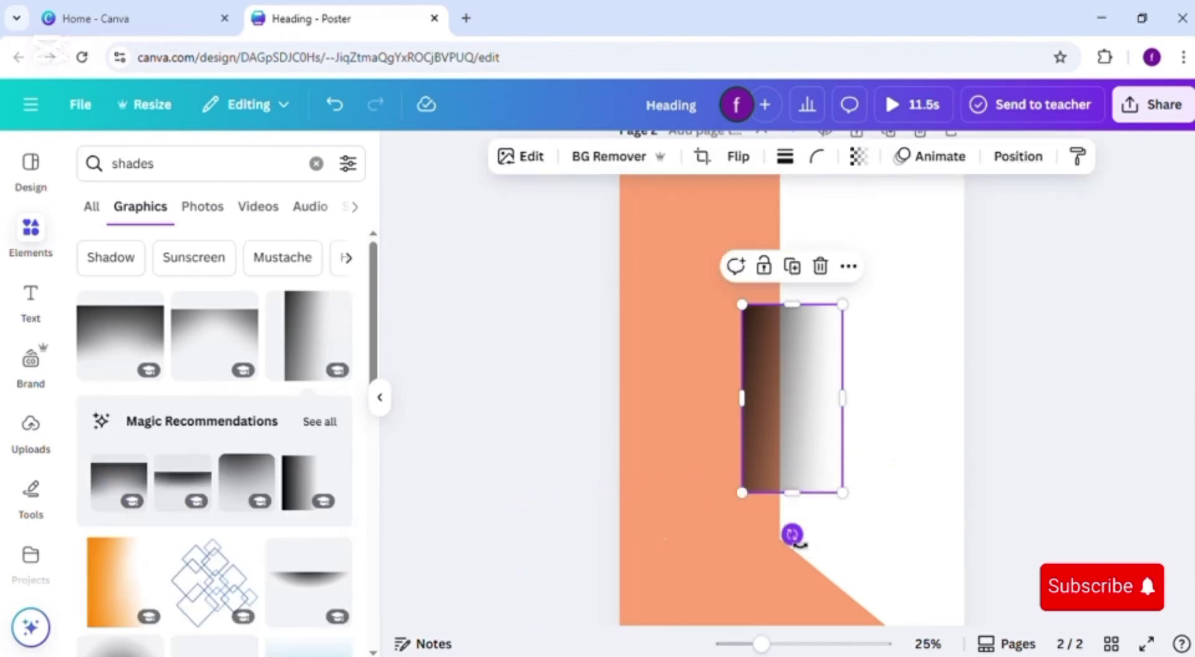
Step: Rotate the gradient dark side down, fit it across the orange panel's base, and set its transparency to 50
{"action": "left_click_drag", "start_coordinate": [792, 534], "coordinate": [757, 480]}
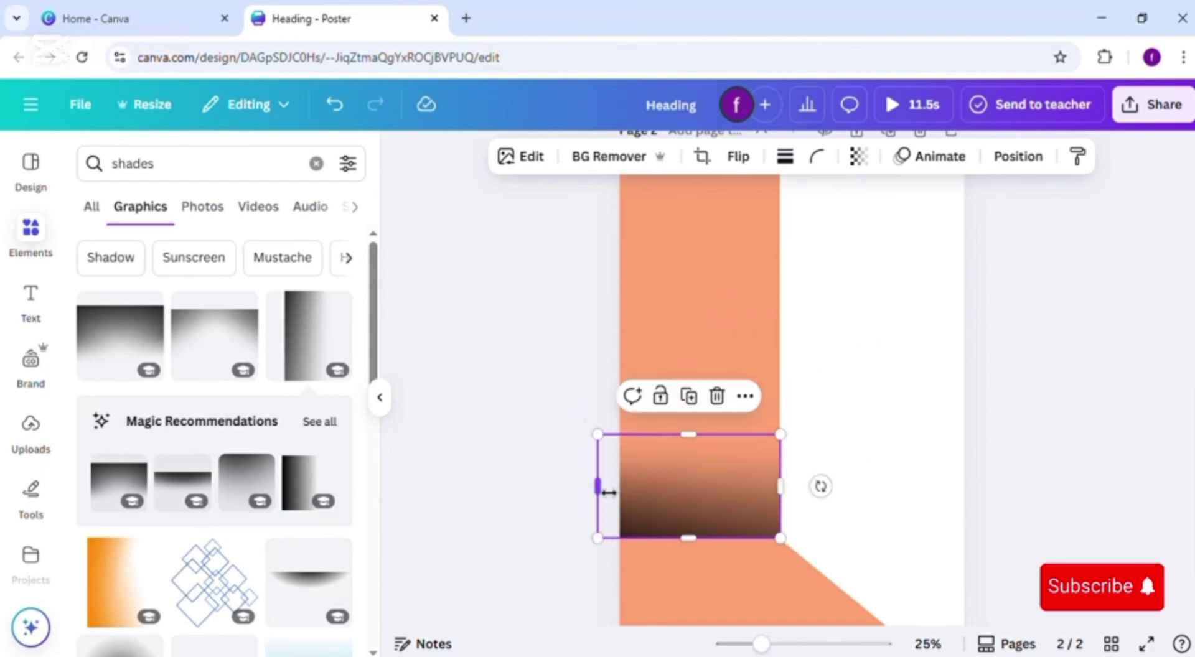
{"action": "left_click_drag", "start_coordinate": [609, 493], "coordinate": [630, 492]}
{"action": "left_click", "coordinate": [858, 156]}
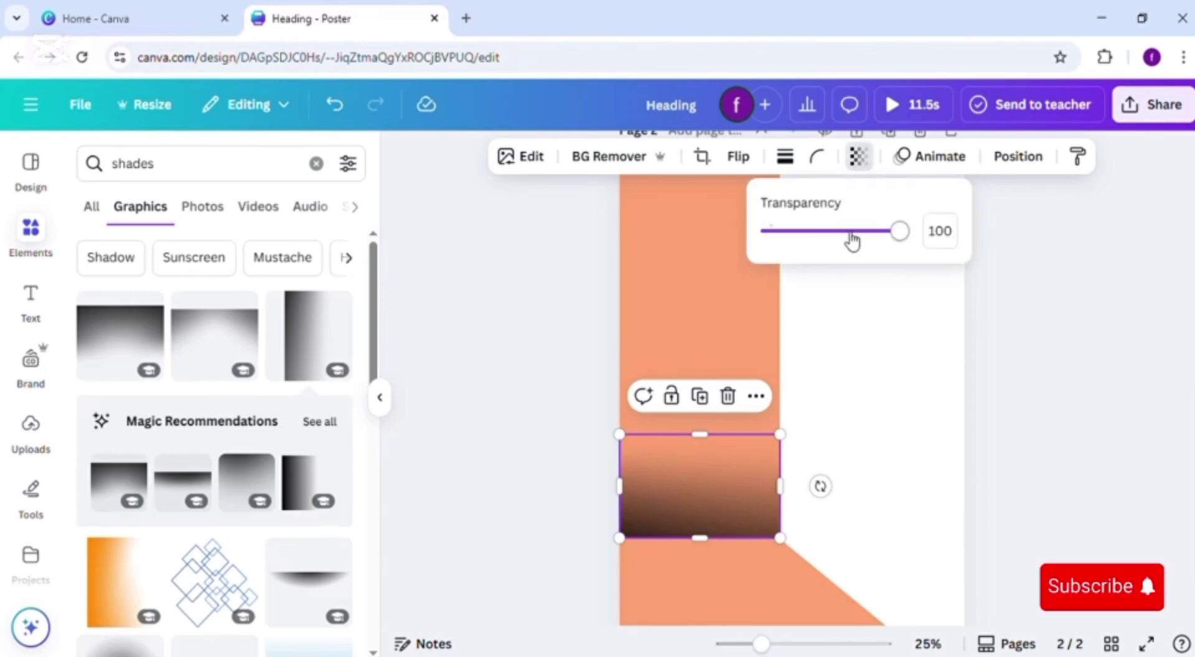
{"action": "left_click", "coordinate": [851, 234]}
{"action": "left_click_drag", "start_coordinate": [858, 240], "coordinate": [845, 262]}
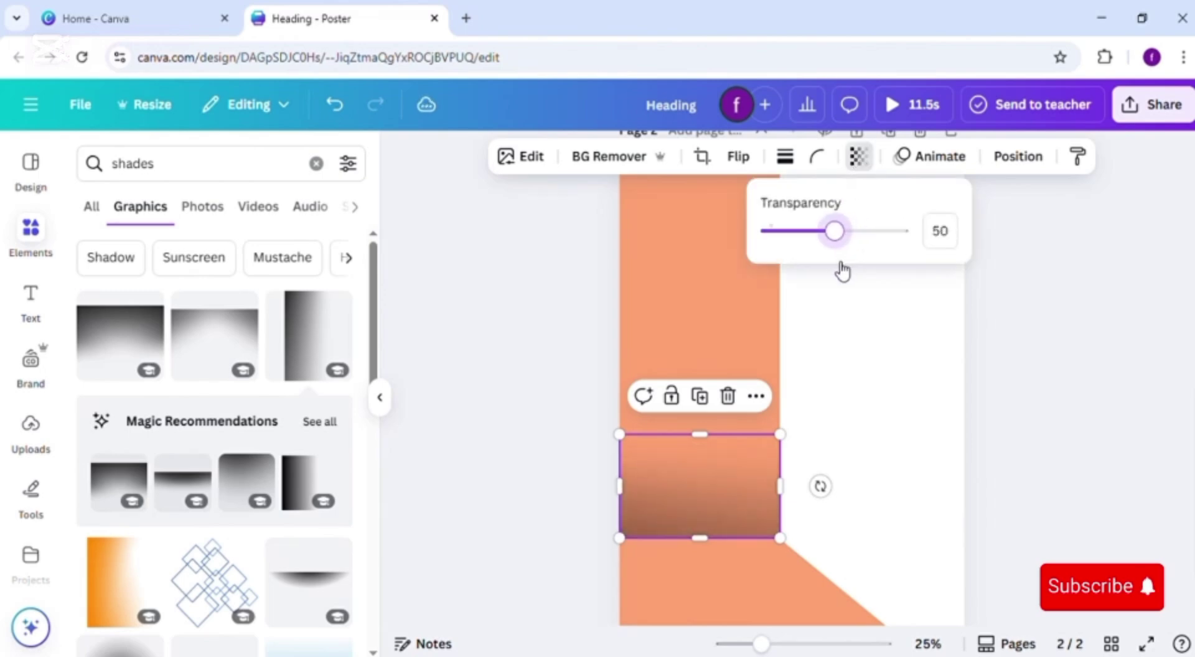
{"action": "left_click", "coordinate": [566, 422]}
{"action": "left_click", "coordinate": [565, 422]}
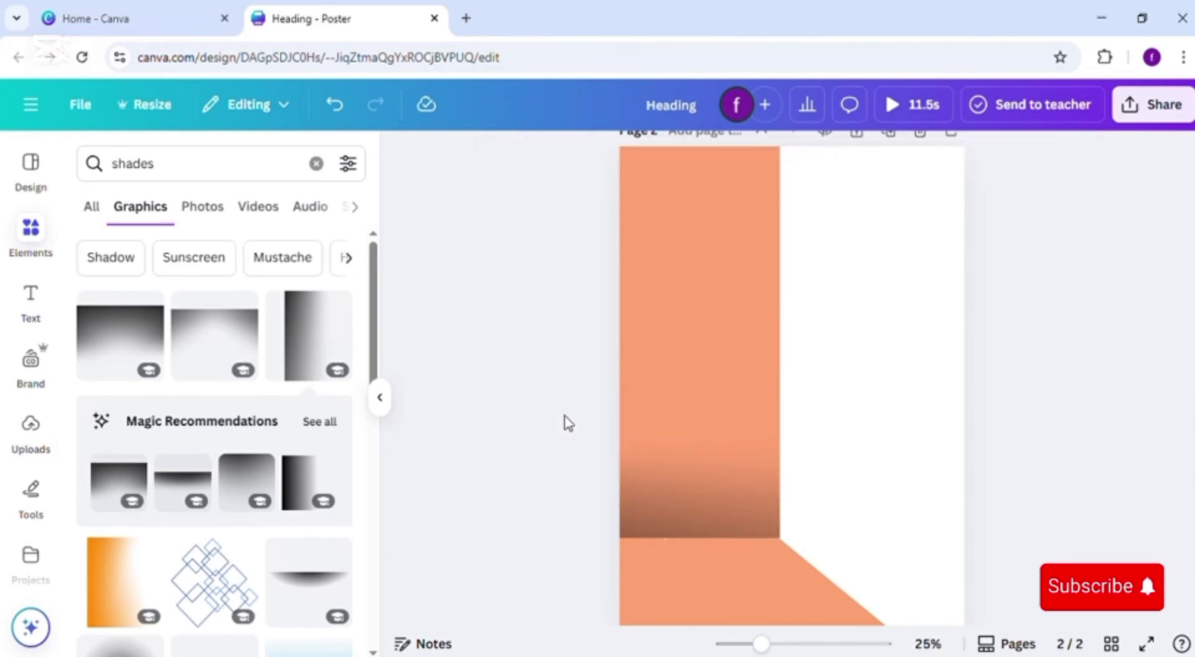
Step: Add the blue overlapping-diamonds graphic and place it in the page's upper-left corner, partly off the page
{"action": "scroll", "coordinate": [1117, 374], "scroll_direction": "down", "scroll_amount": 3}
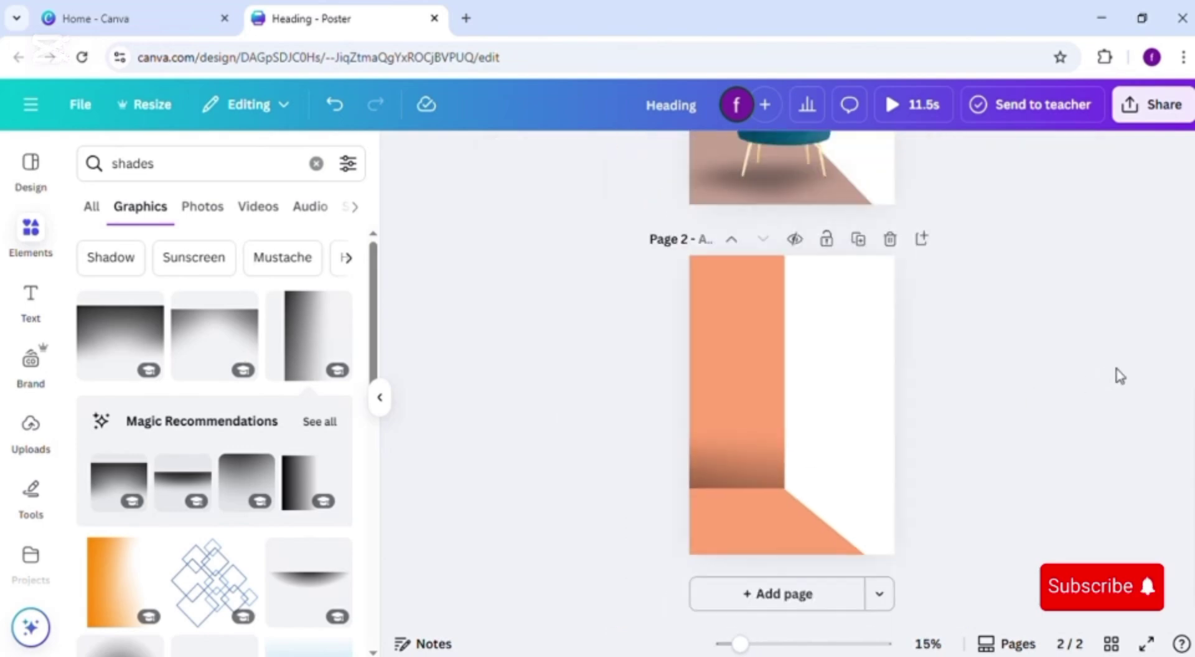
{"action": "scroll", "coordinate": [1119, 375], "scroll_direction": "up", "scroll_amount": 1}
{"action": "scroll", "coordinate": [1120, 376], "scroll_direction": "up", "scroll_amount": 1}
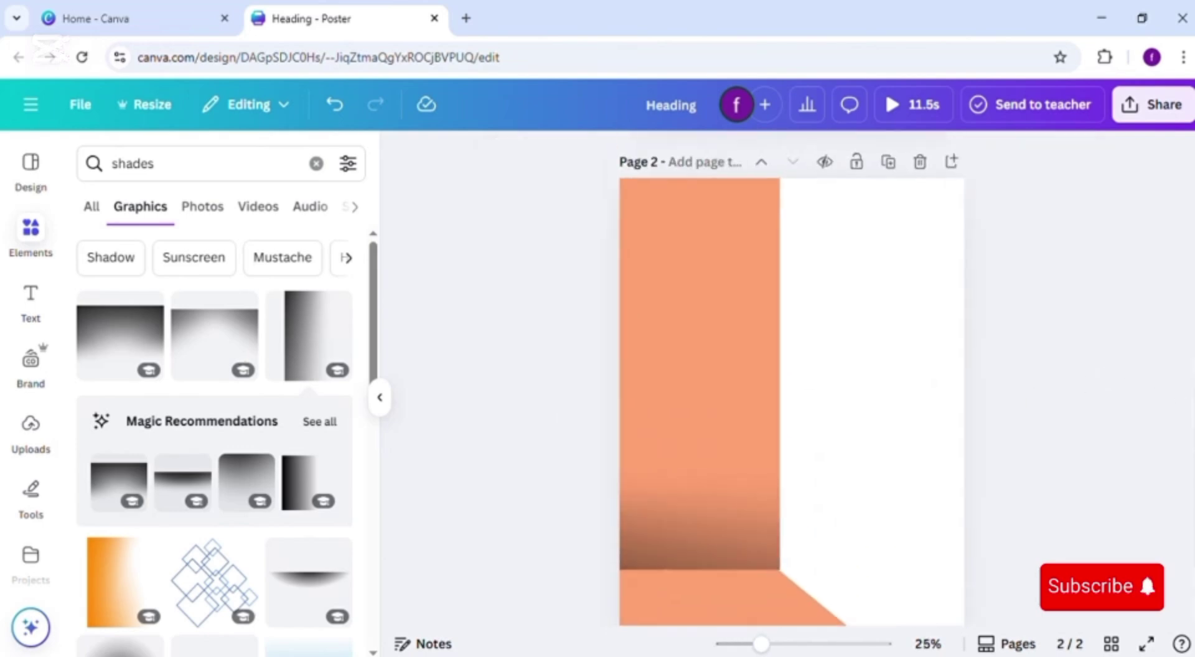
{"action": "scroll", "coordinate": [791, 384], "scroll_direction": "down", "scroll_amount": 1}
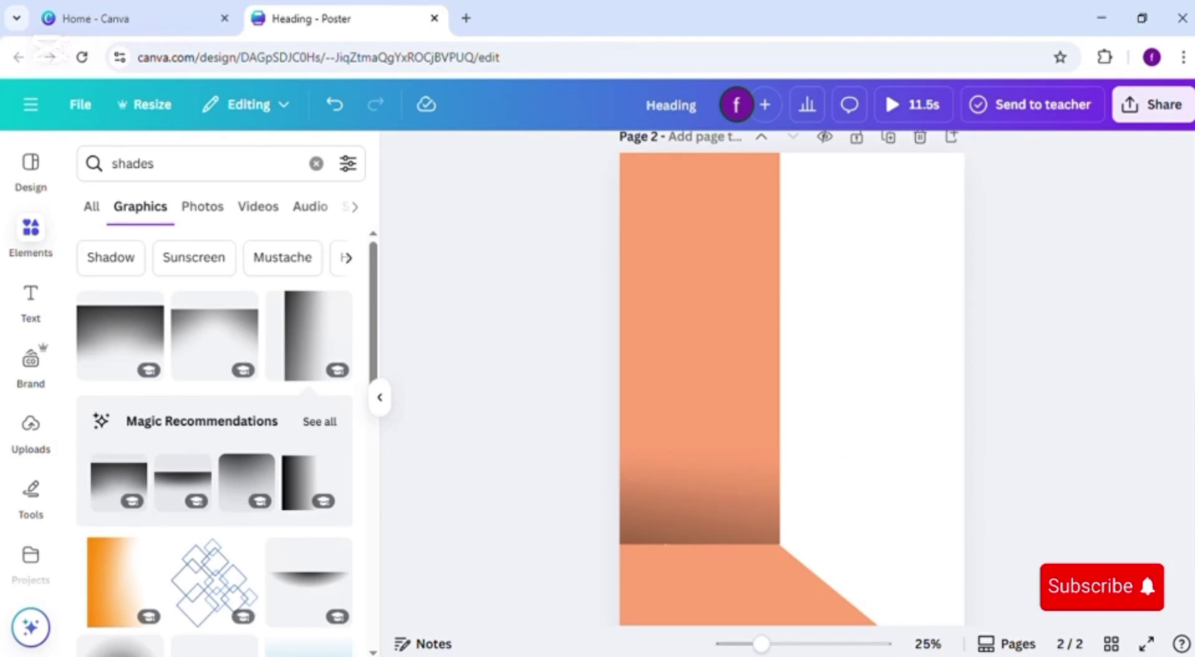
{"action": "left_click", "coordinate": [212, 582]}
{"action": "left_click", "coordinate": [715, 347]}
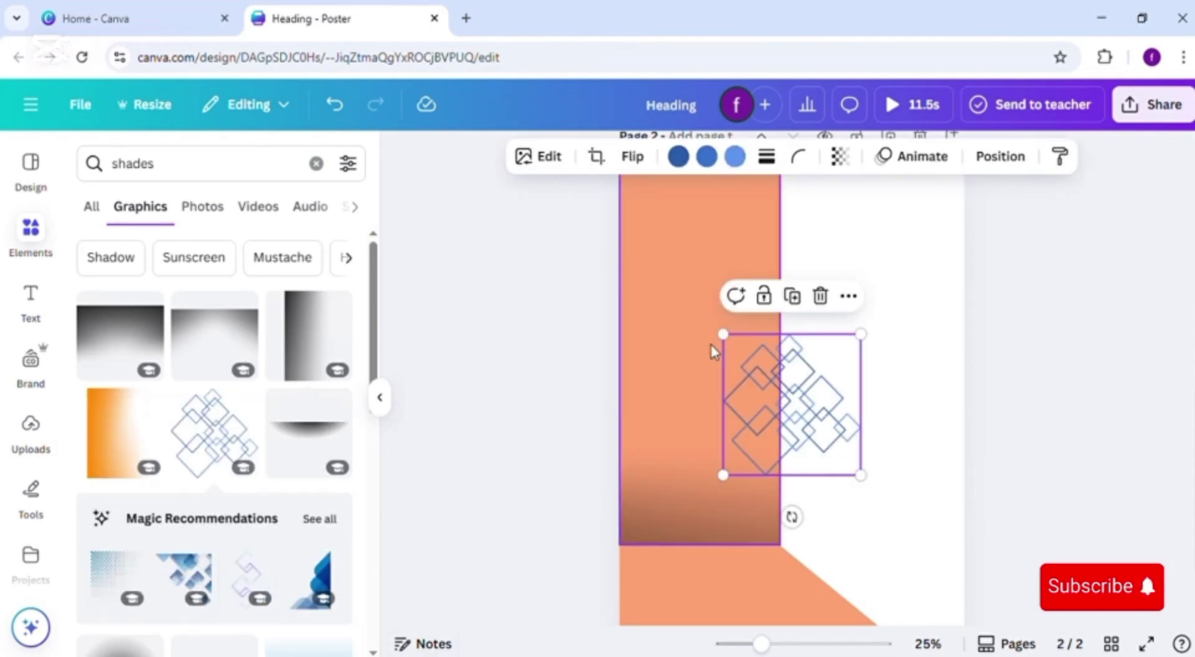
{"action": "right_click", "coordinate": [715, 347]}
{"action": "left_click", "coordinate": [560, 427]}
{"action": "right_click", "coordinate": [663, 376]}
{"action": "mouse_move", "coordinate": [708, 386]}
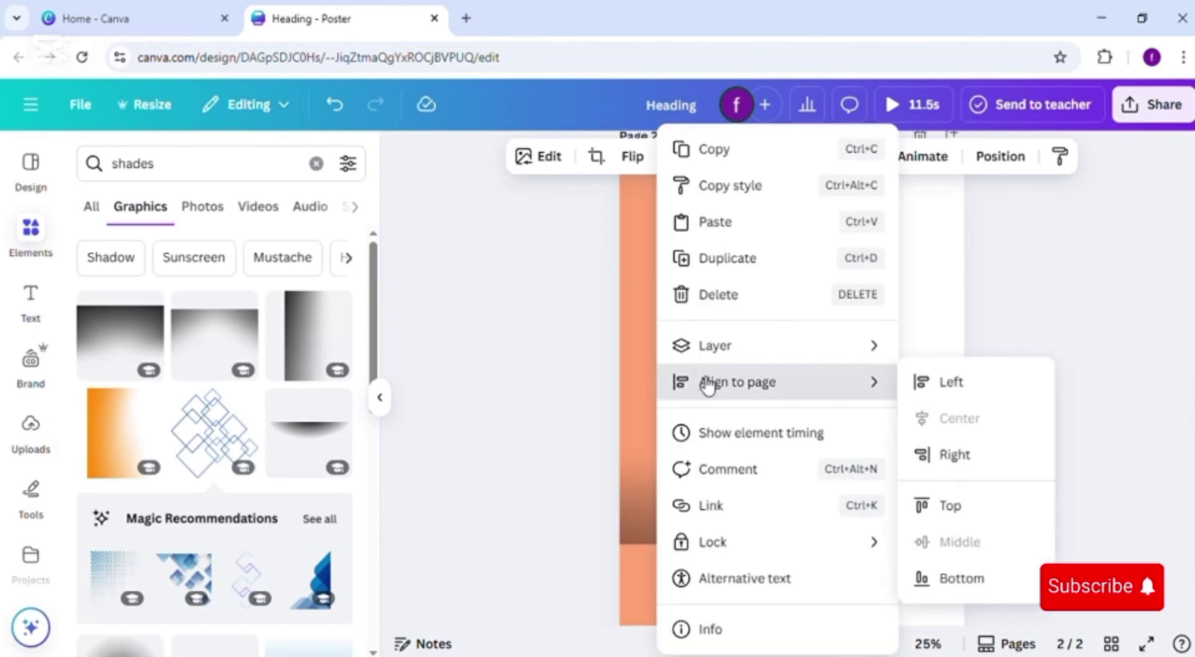
{"action": "left_click_drag", "start_coordinate": [579, 380], "coordinate": [616, 231]}
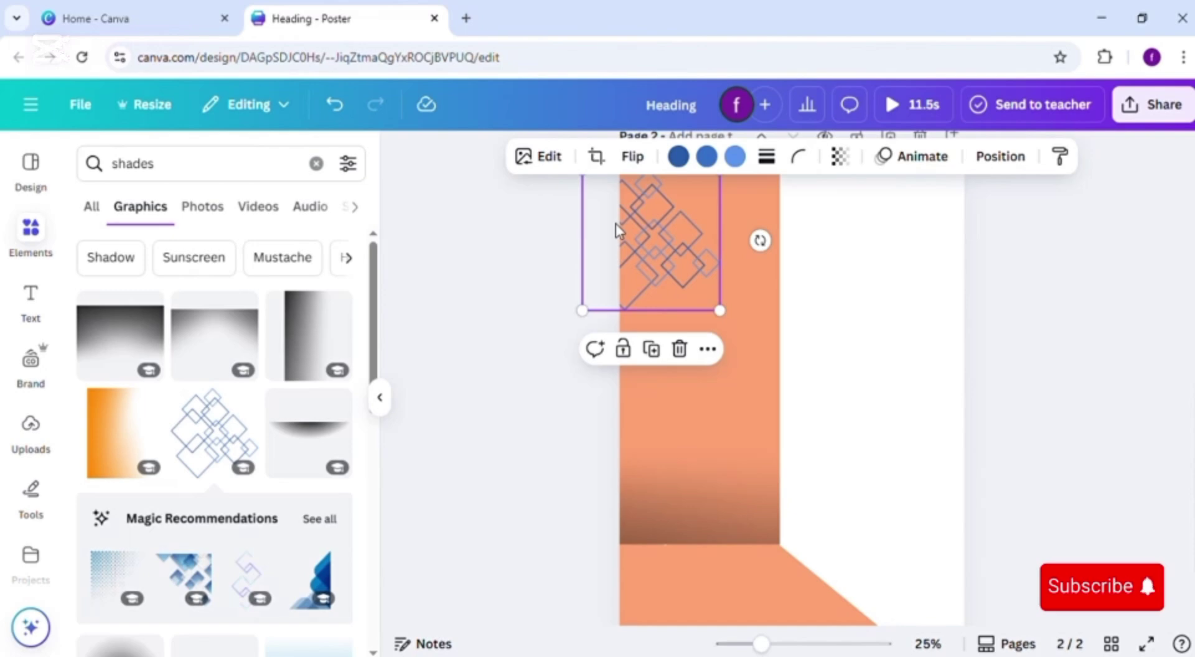
{"action": "scroll", "coordinate": [858, 368], "scroll_direction": "up", "scroll_amount": 1}
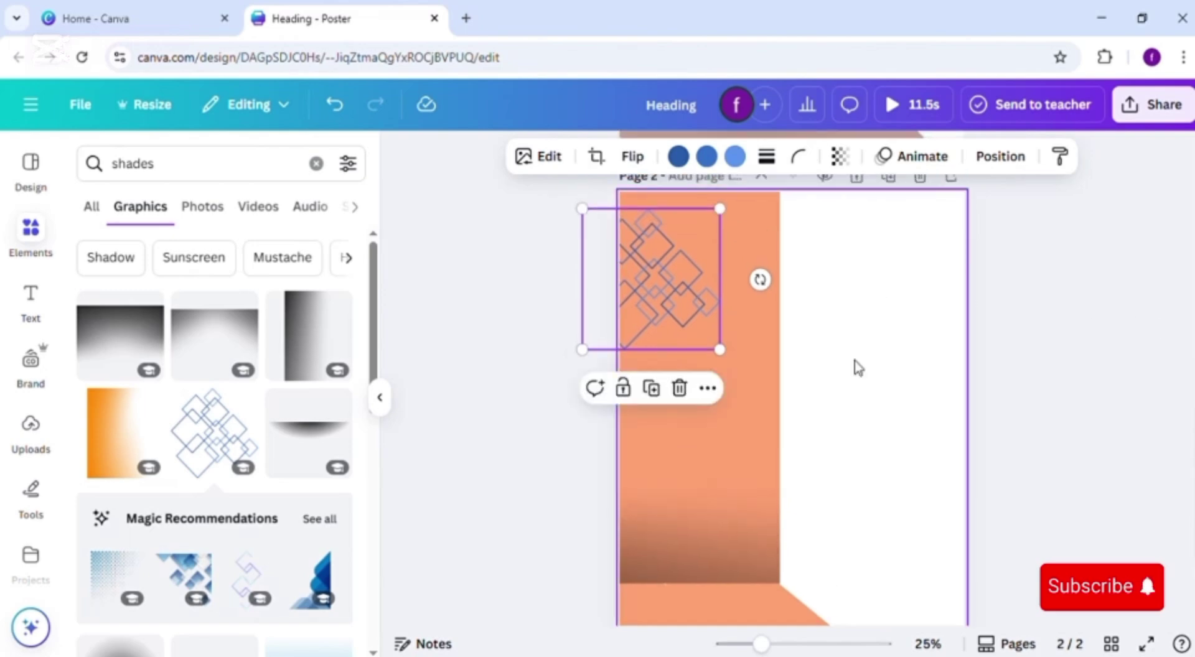
{"action": "left_click", "coordinate": [528, 272]}
Step: Set the transparency of the diamonds graphic on the orange panel to 16
{"action": "left_click", "coordinate": [749, 273]}
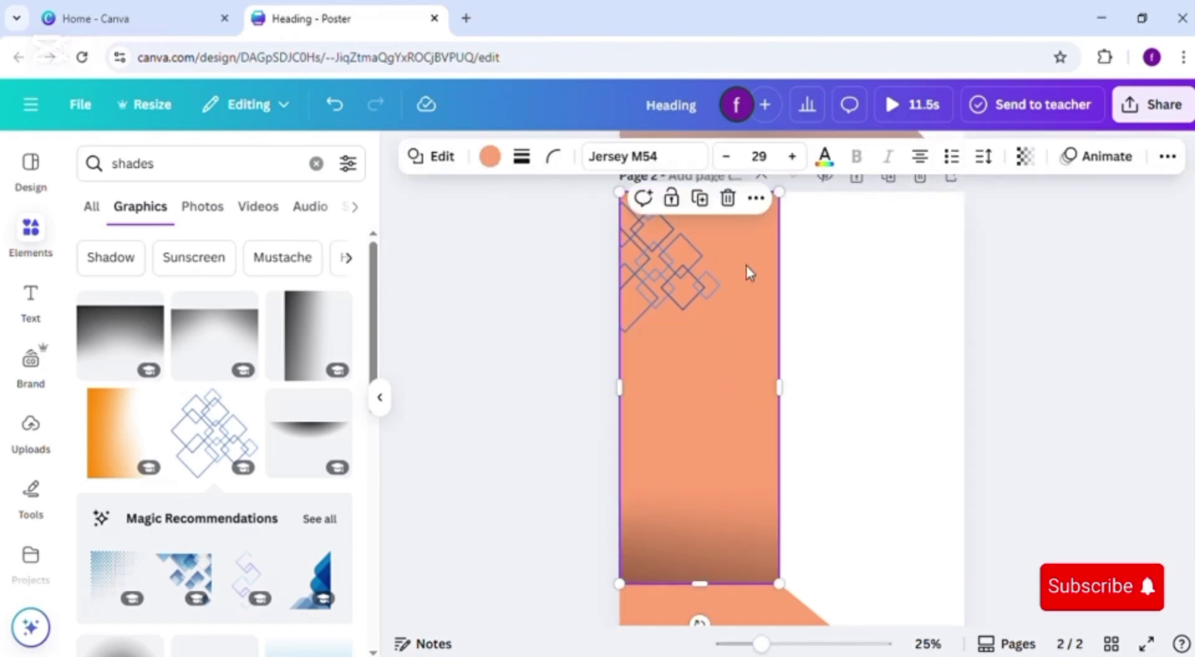
{"action": "left_click", "coordinate": [706, 269]}
{"action": "left_click", "coordinate": [837, 156]}
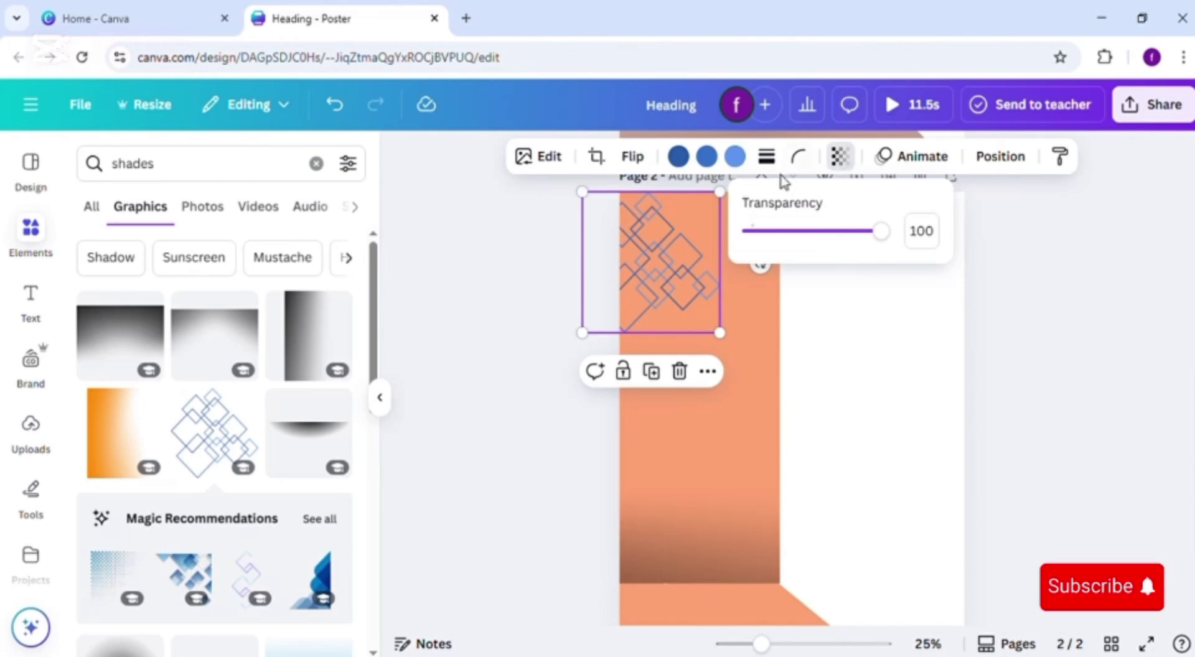
{"action": "left_click_drag", "start_coordinate": [831, 232], "coordinate": [777, 247]}
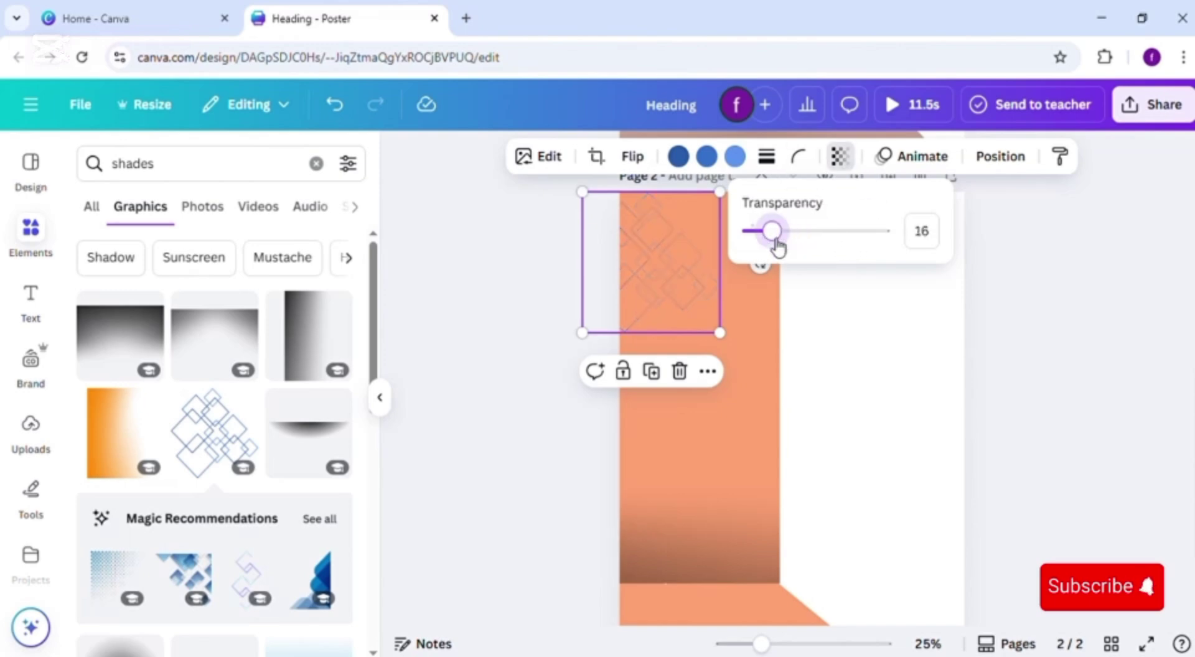
{"action": "left_click", "coordinate": [698, 298]}
Step: Duplicate the diamonds graphic to the page's lower-right area and set the copy's transparency to 32
{"action": "left_click", "coordinate": [650, 374]}
{"action": "left_click_drag", "start_coordinate": [674, 275], "coordinate": [951, 576]}
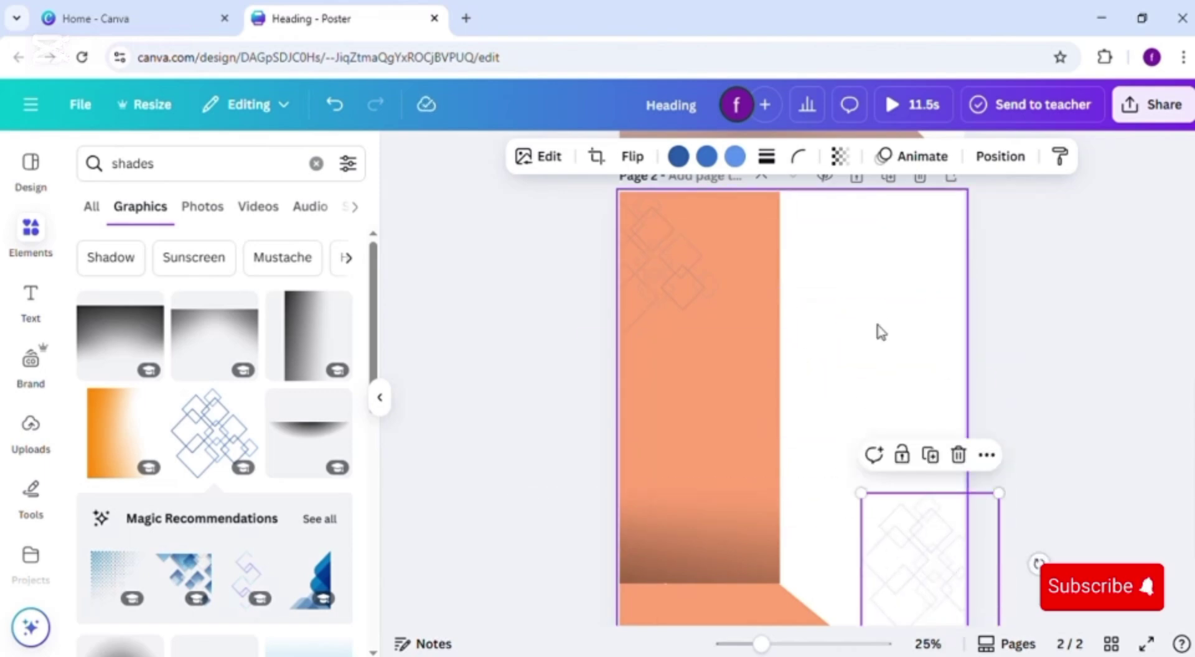
{"action": "left_click", "coordinate": [839, 168]}
{"action": "left_click_drag", "start_coordinate": [774, 233], "coordinate": [793, 239]}
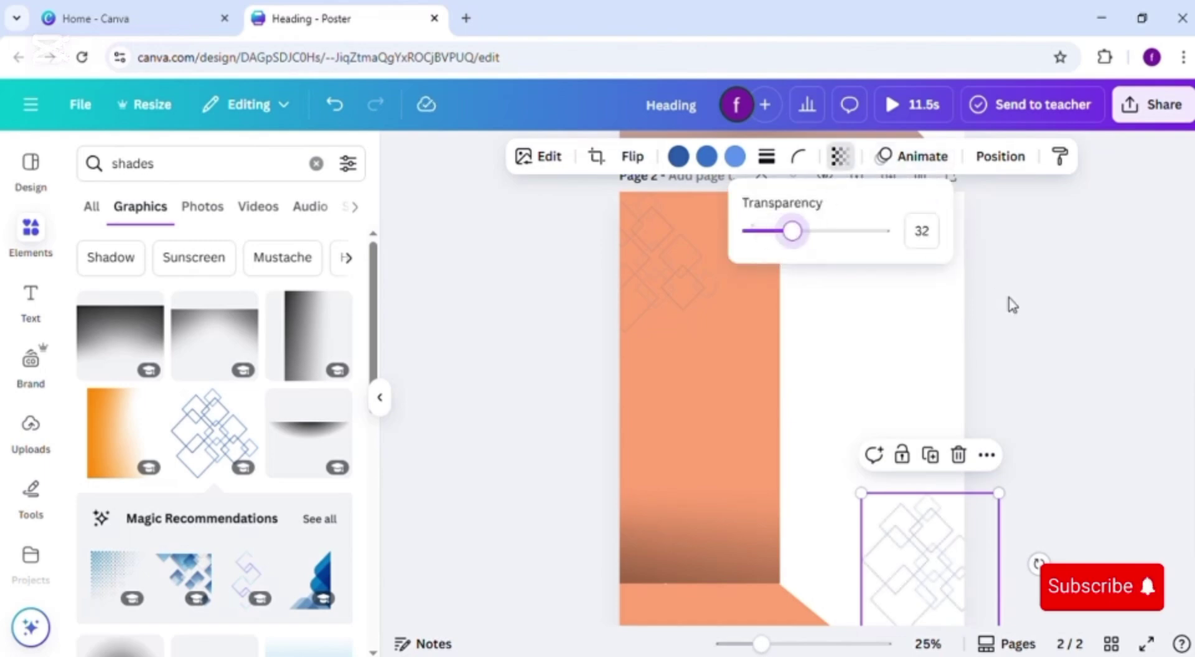
{"action": "left_click", "coordinate": [1097, 299]}
Step: Group the orange panel, its gradient shadow and the slanted floor shapes together
{"action": "scroll", "coordinate": [1187, 342], "scroll_direction": "down", "scroll_amount": 1}
{"action": "scroll", "coordinate": [1187, 342], "scroll_direction": "up", "scroll_amount": 1}
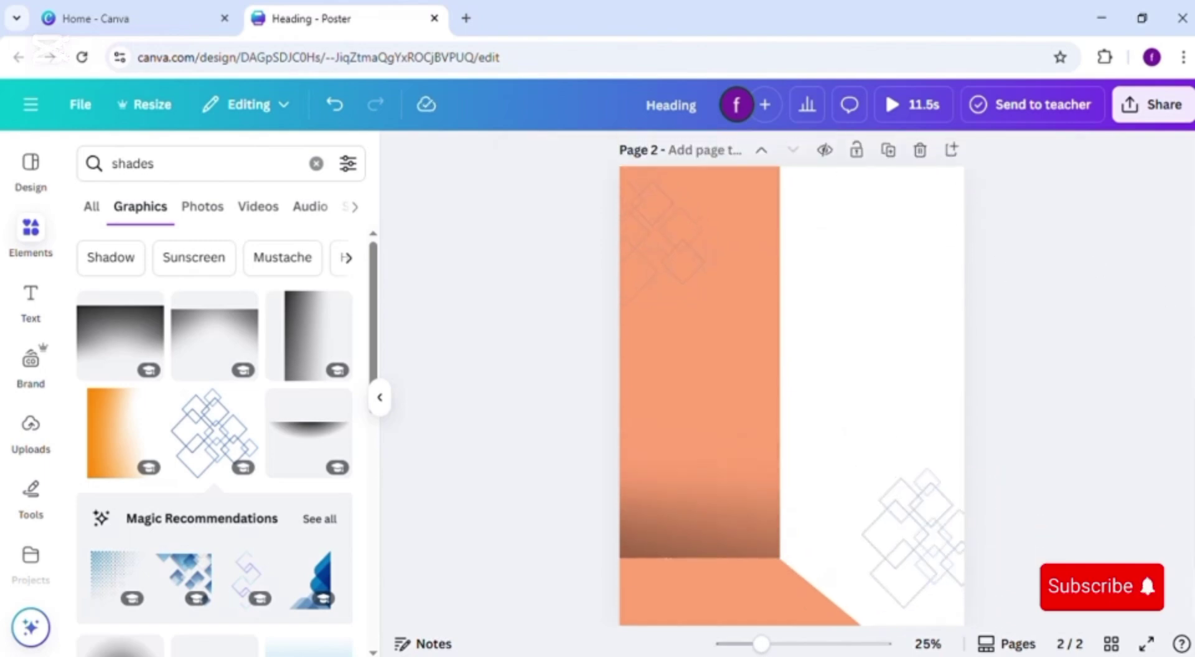
{"action": "left_click", "coordinate": [675, 495]}
{"action": "left_click", "coordinate": [675, 415], "text": "shift"}
{"action": "left_click", "coordinate": [682, 592], "text": "shift"}
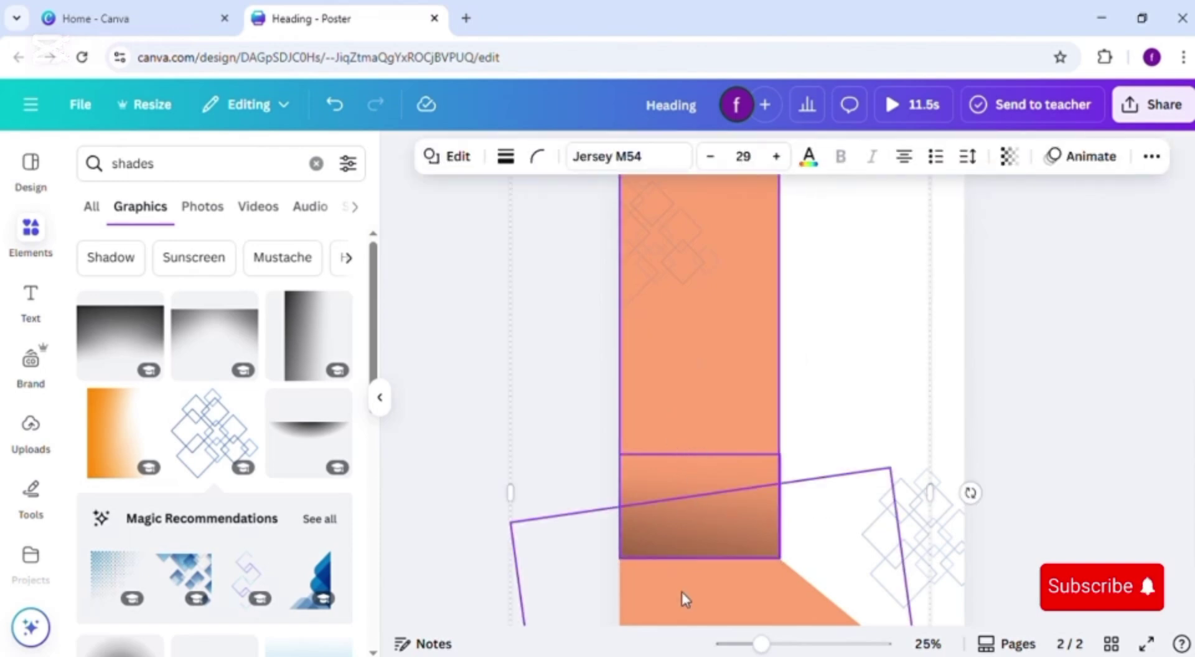
{"action": "left_click", "coordinate": [663, 206]}
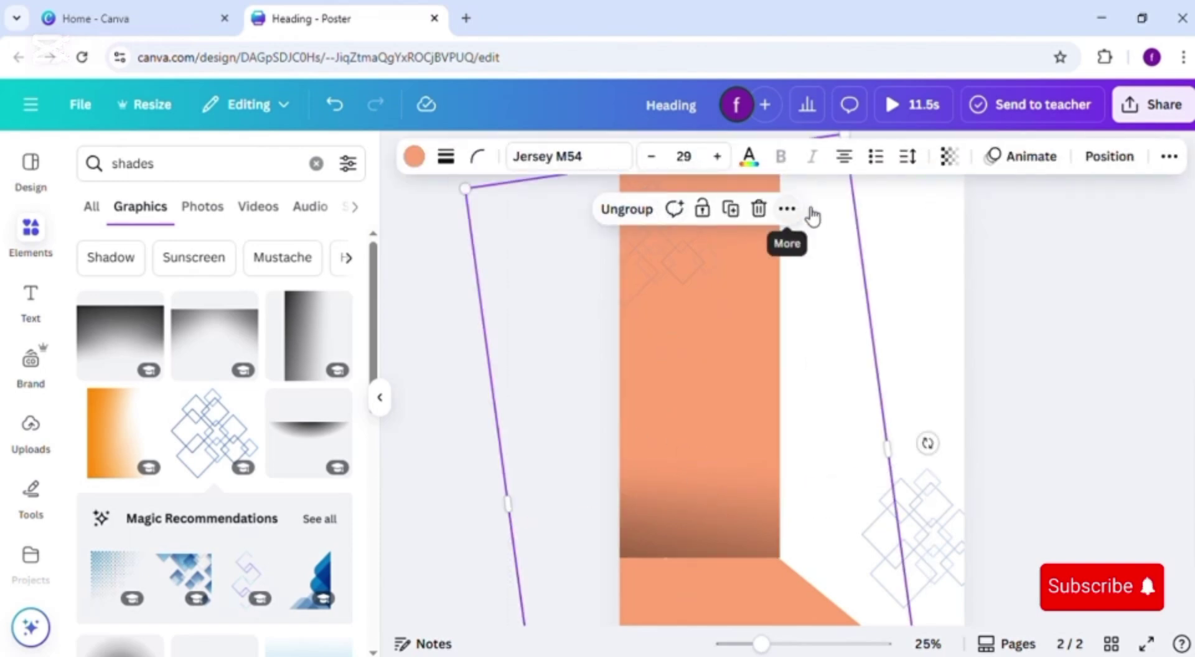
{"action": "left_click", "coordinate": [983, 227]}
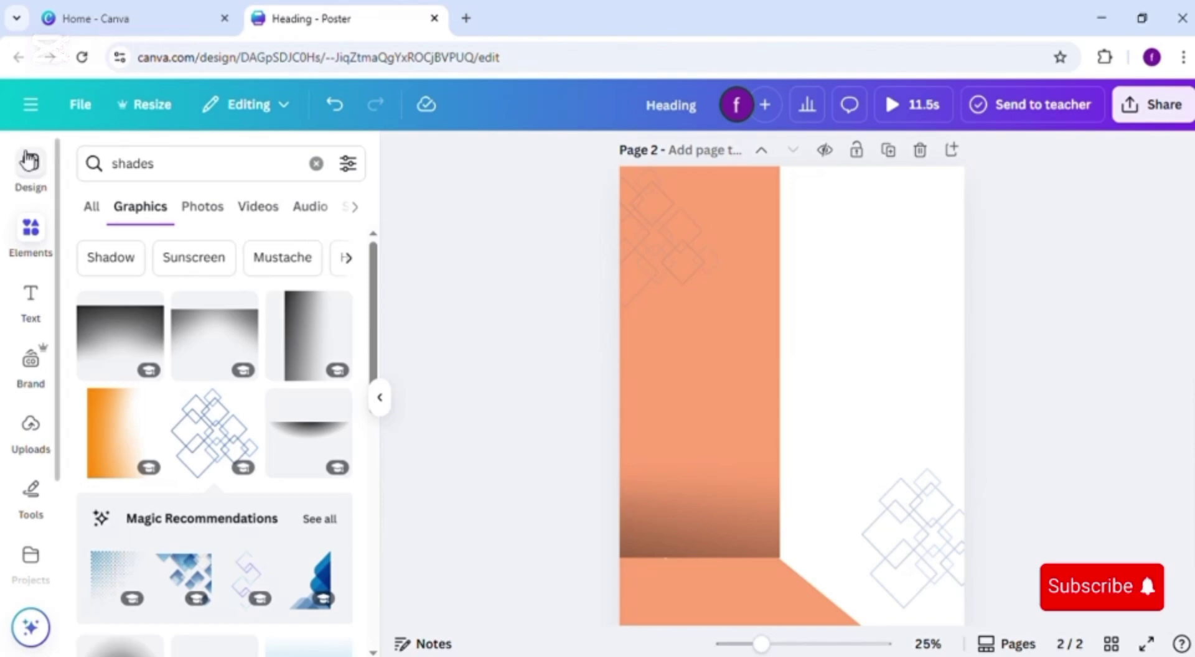
Step: Add the uploaded teal armchair image to the page and remove its background
{"action": "left_click", "coordinate": [317, 164]}
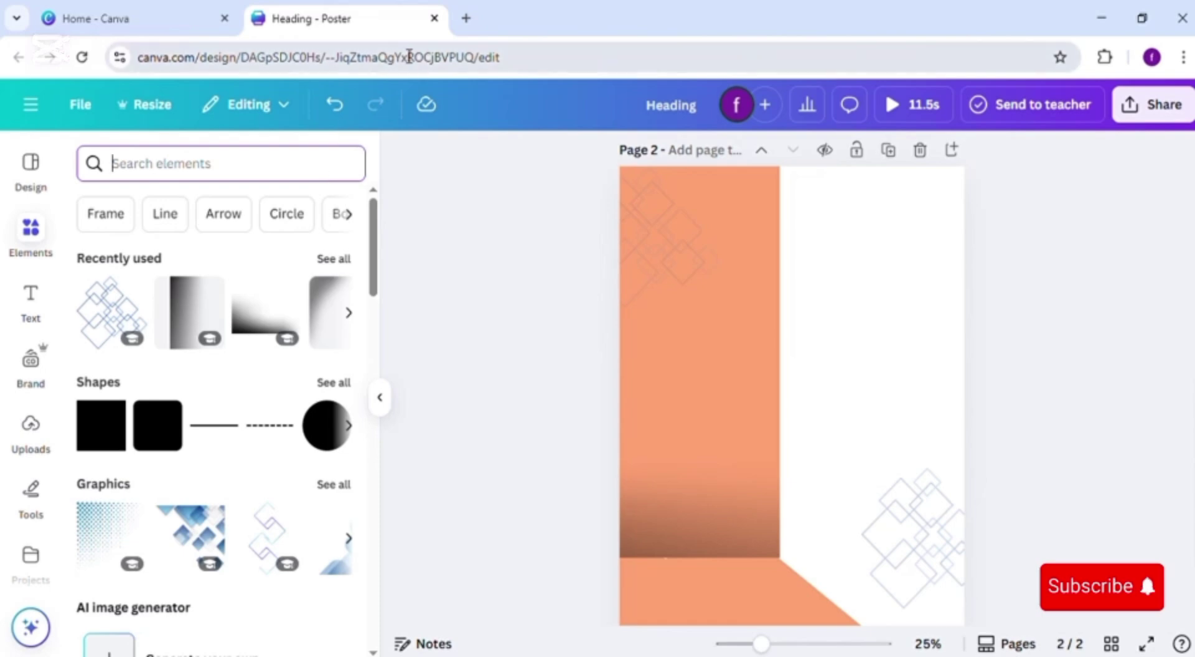
{"action": "left_click", "coordinate": [43, 411]}
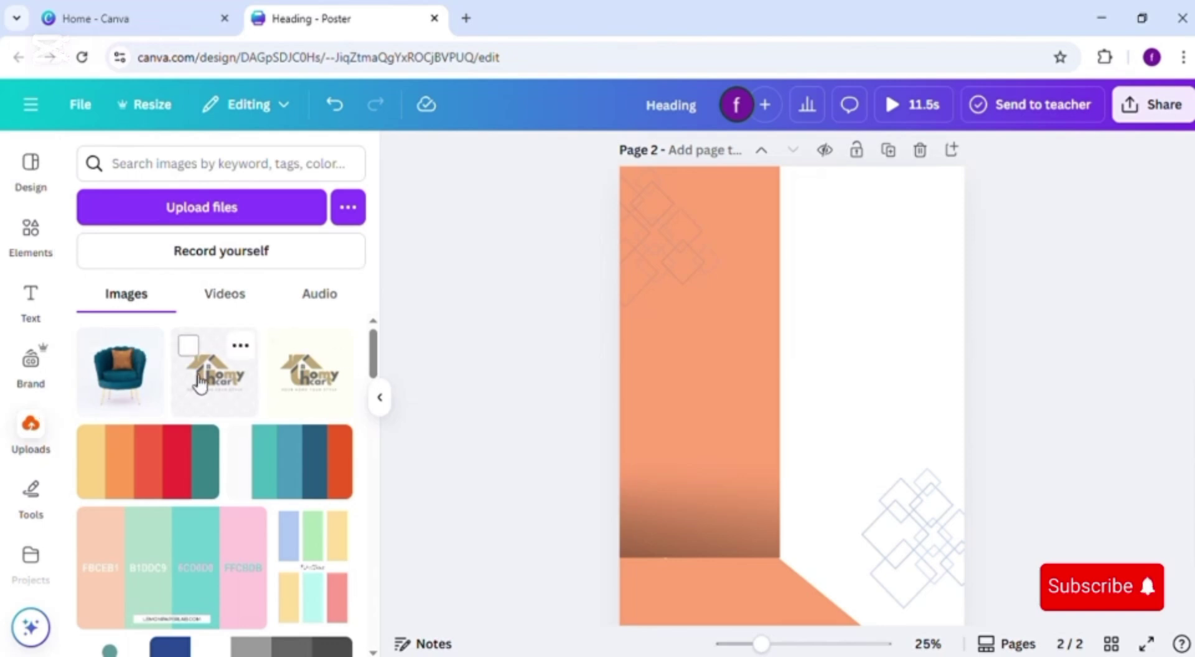
{"action": "left_click", "coordinate": [140, 380]}
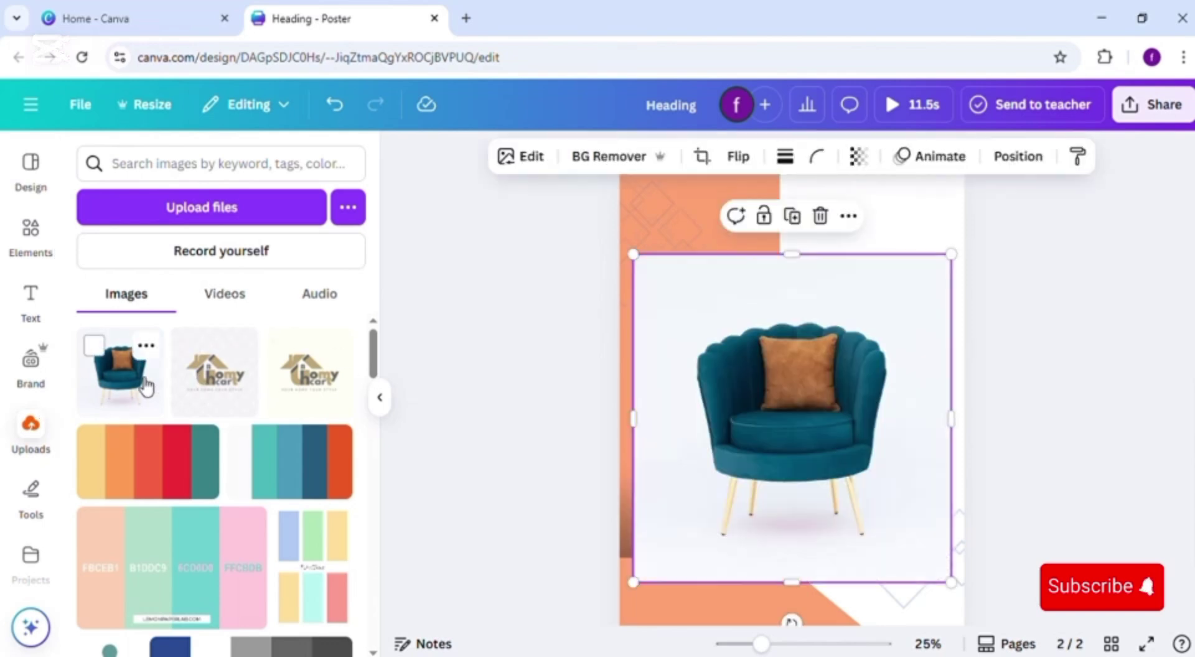
{"action": "left_click", "coordinate": [607, 163]}
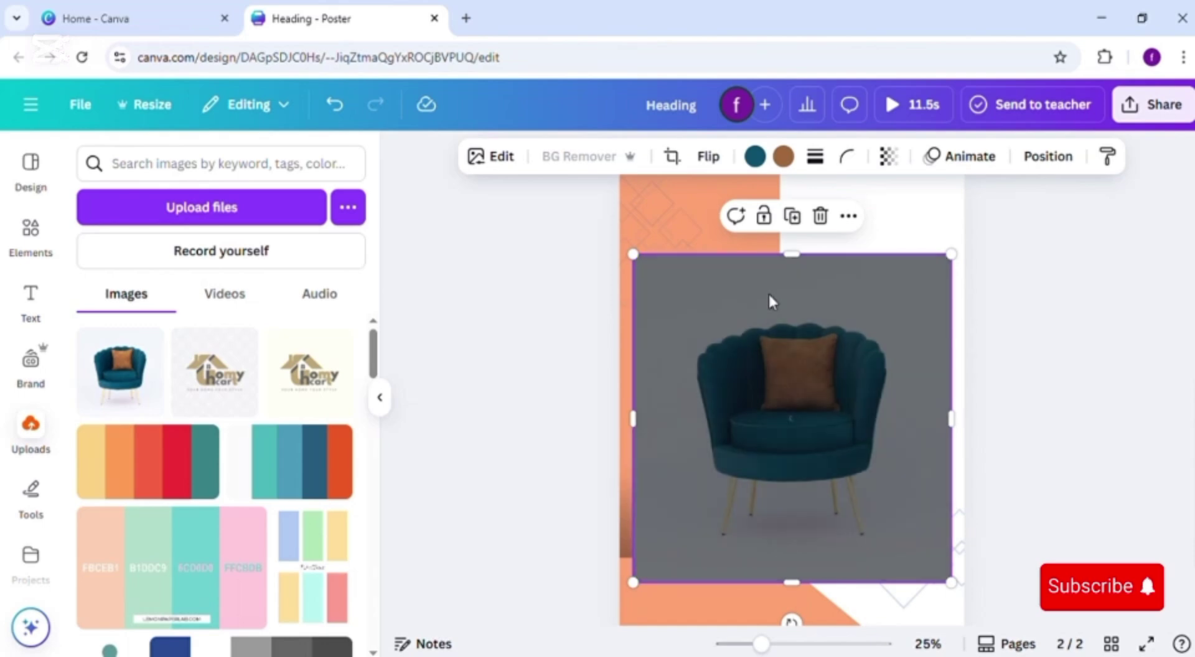
{"action": "left_click", "coordinate": [1126, 328]}
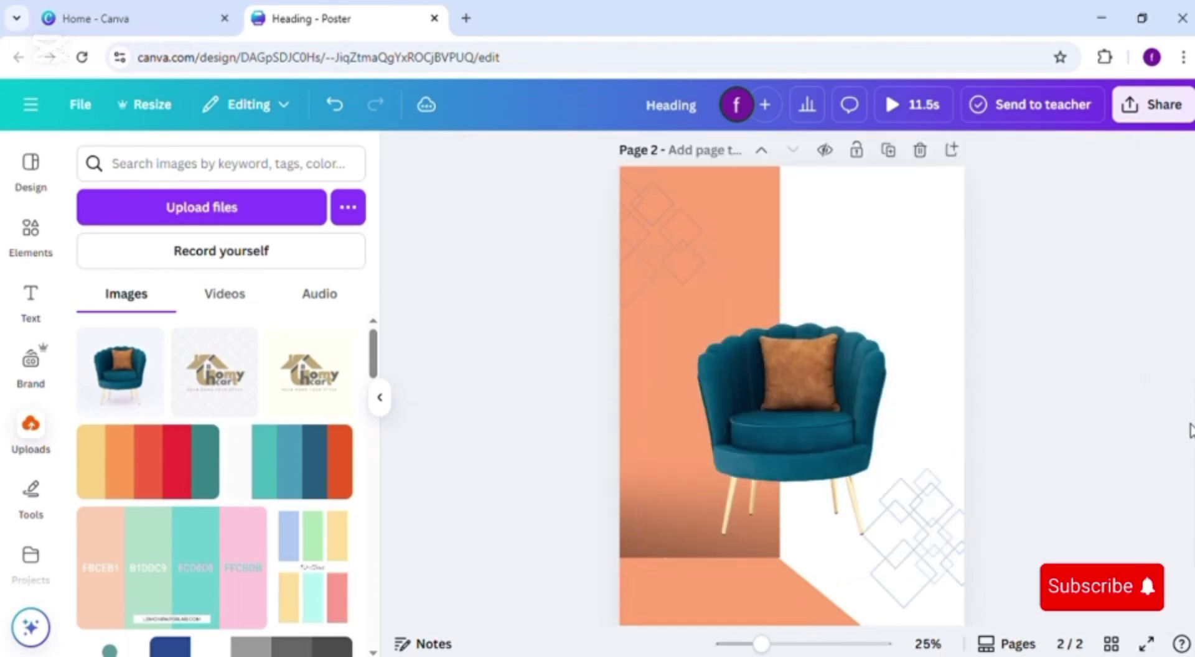
Step: Move the armchair lower on page 2 toward the orange wall and enlarge it slightly
{"action": "scroll", "coordinate": [791, 398], "scroll_direction": "down", "scroll_amount": 2}
{"action": "left_click_drag", "start_coordinate": [836, 418], "coordinate": [771, 461]}
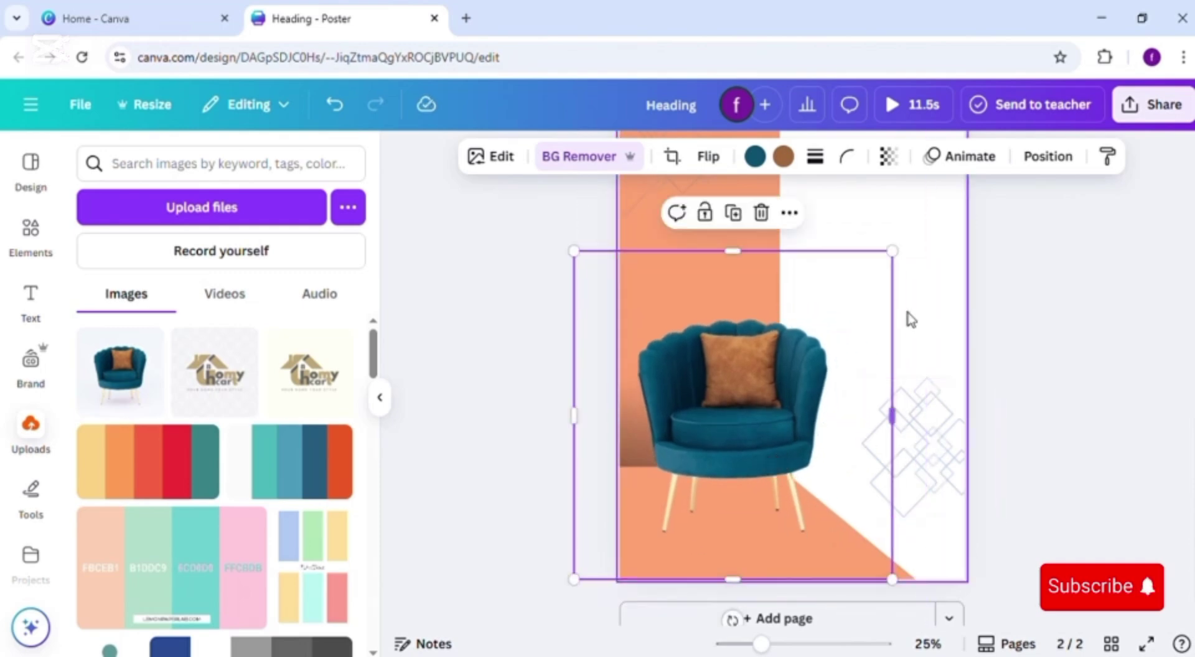
{"action": "left_click_drag", "start_coordinate": [902, 259], "coordinate": [931, 224]}
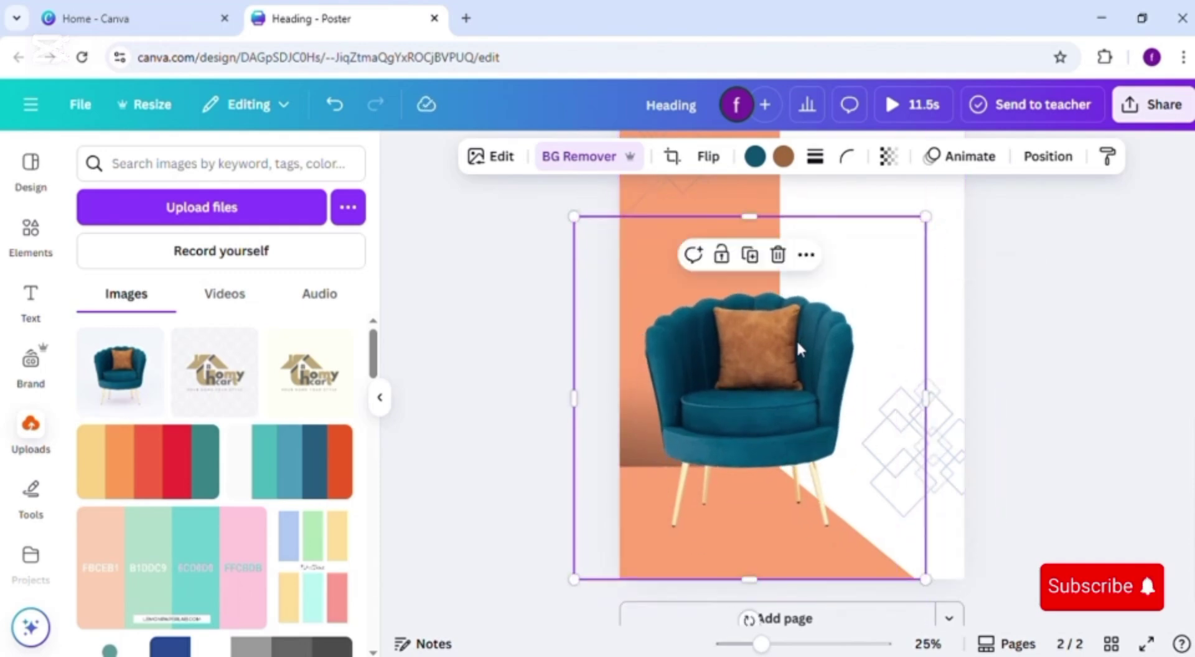
Step: Search the graphics for "shadow" and add the thin black blurred oval shadow to the page
{"action": "left_click", "coordinate": [289, 166]}
{"action": "type", "text": "sh"}
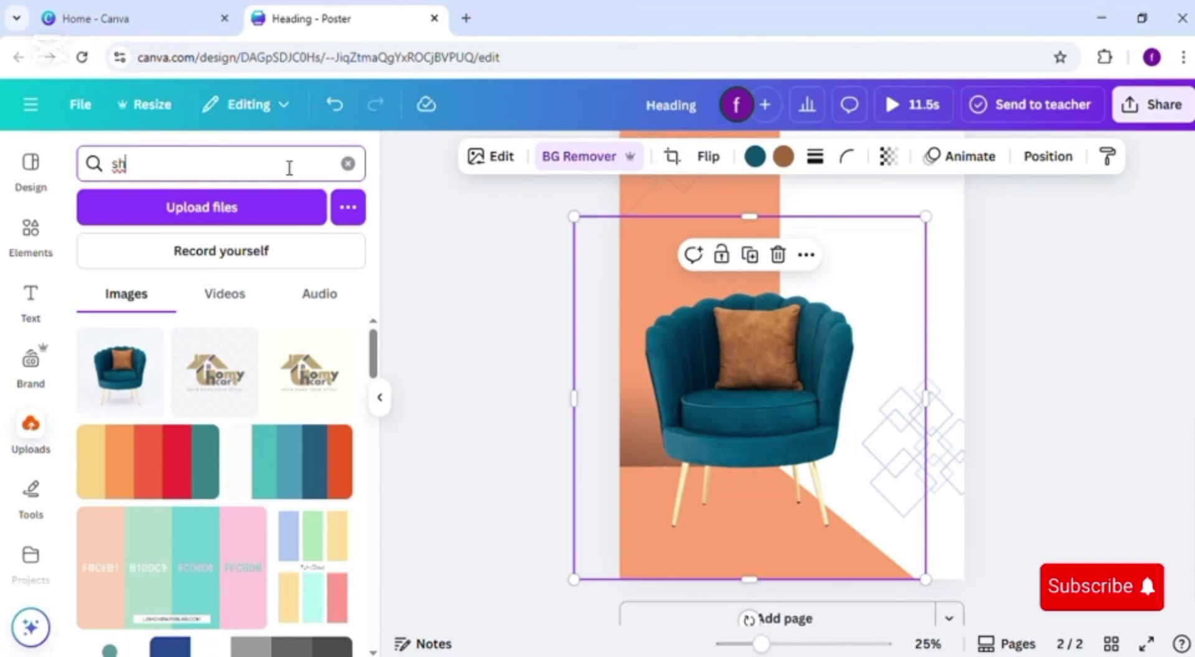
{"action": "left_click", "coordinate": [34, 236]}
{"action": "left_click", "coordinate": [197, 163]}
{"action": "type", "text": "shad"}
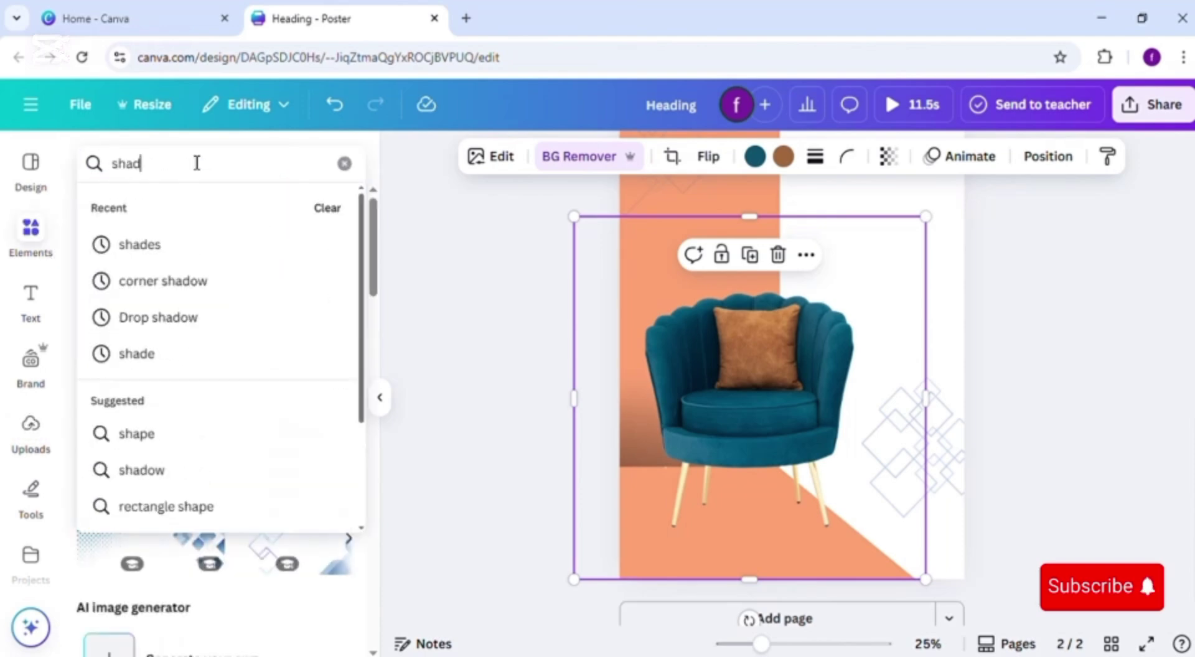
{"action": "type", "text": "ow"}
{"action": "key", "text": "Return"}
{"action": "left_click", "coordinate": [349, 306]}
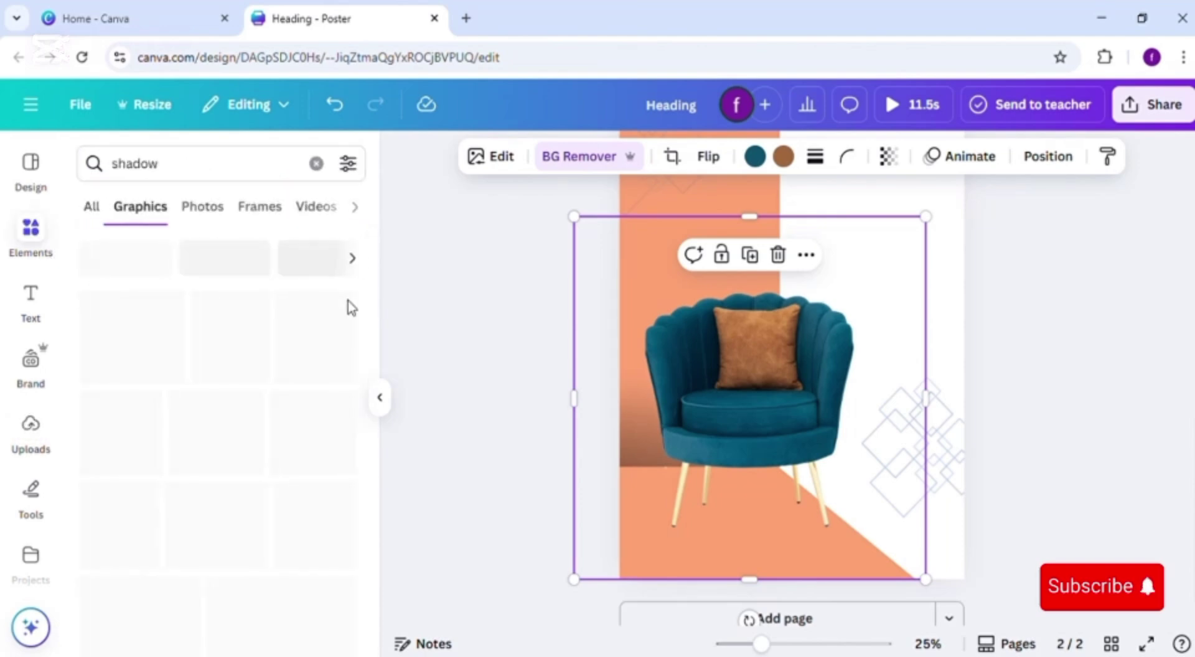
{"action": "left_click", "coordinate": [319, 345]}
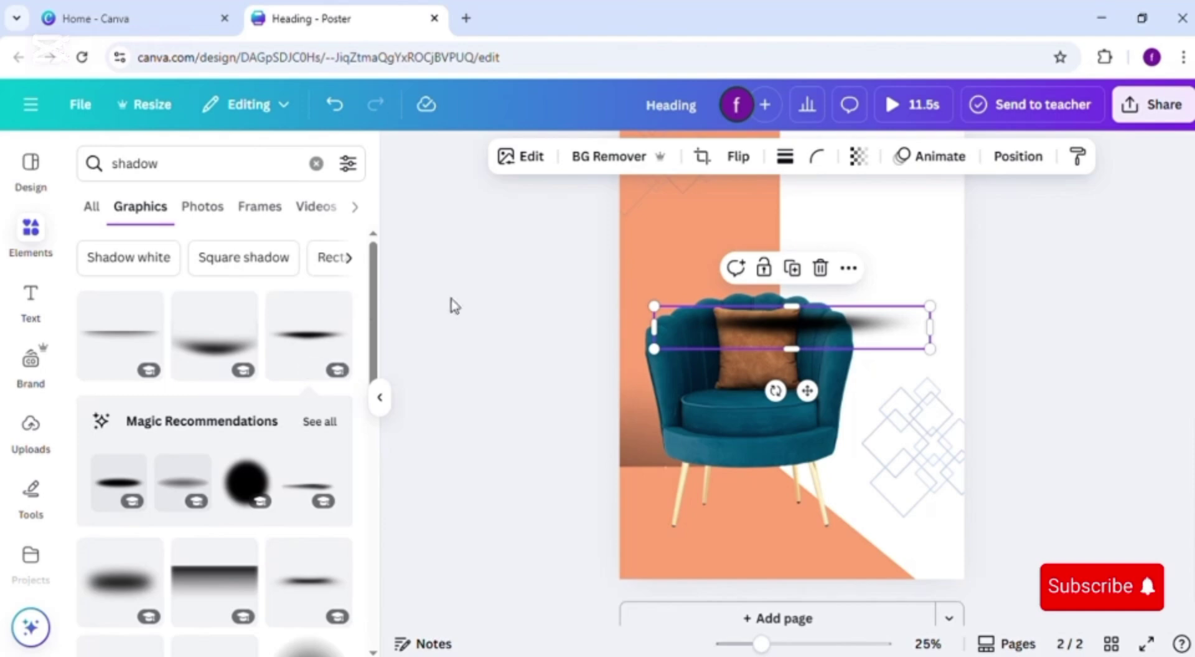
Step: Place the oval shadow on the floor under the armchair's legs and send it backward behind the chair
{"action": "left_click_drag", "start_coordinate": [802, 310], "coordinate": [787, 319]}
{"action": "key", "text": "ctrl+z"}
{"action": "left_click_drag", "start_coordinate": [785, 339], "coordinate": [703, 531]}
{"action": "right_click", "coordinate": [700, 526]}
{"action": "mouse_move", "coordinate": [757, 308]}
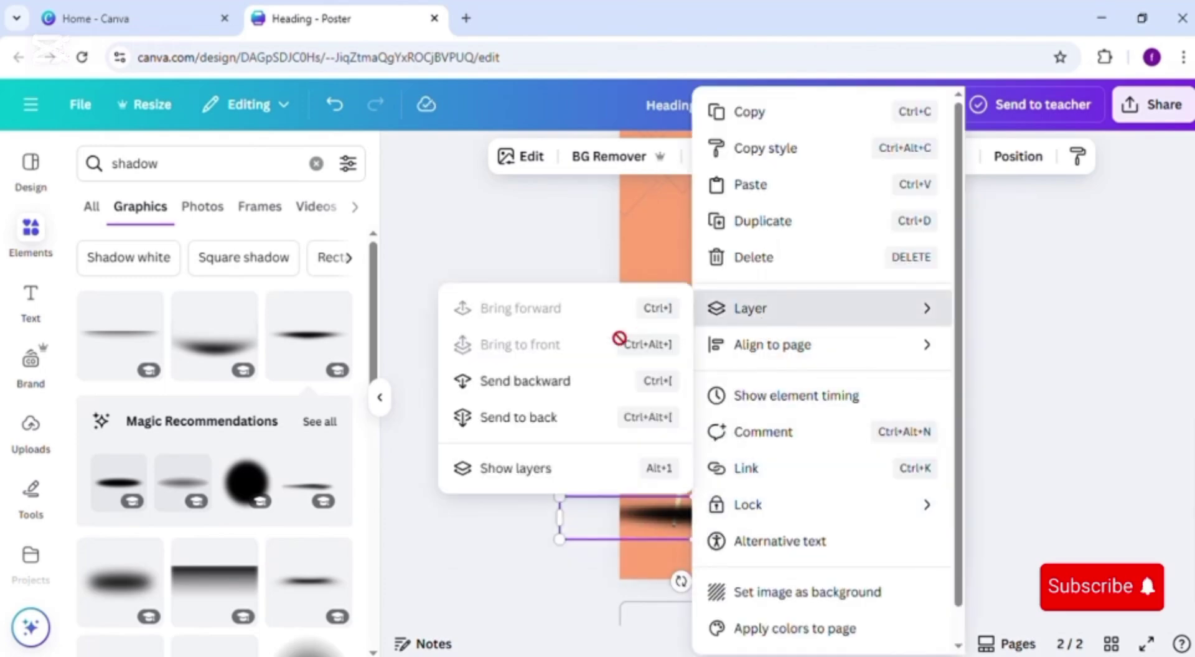
{"action": "left_click", "coordinate": [622, 424]}
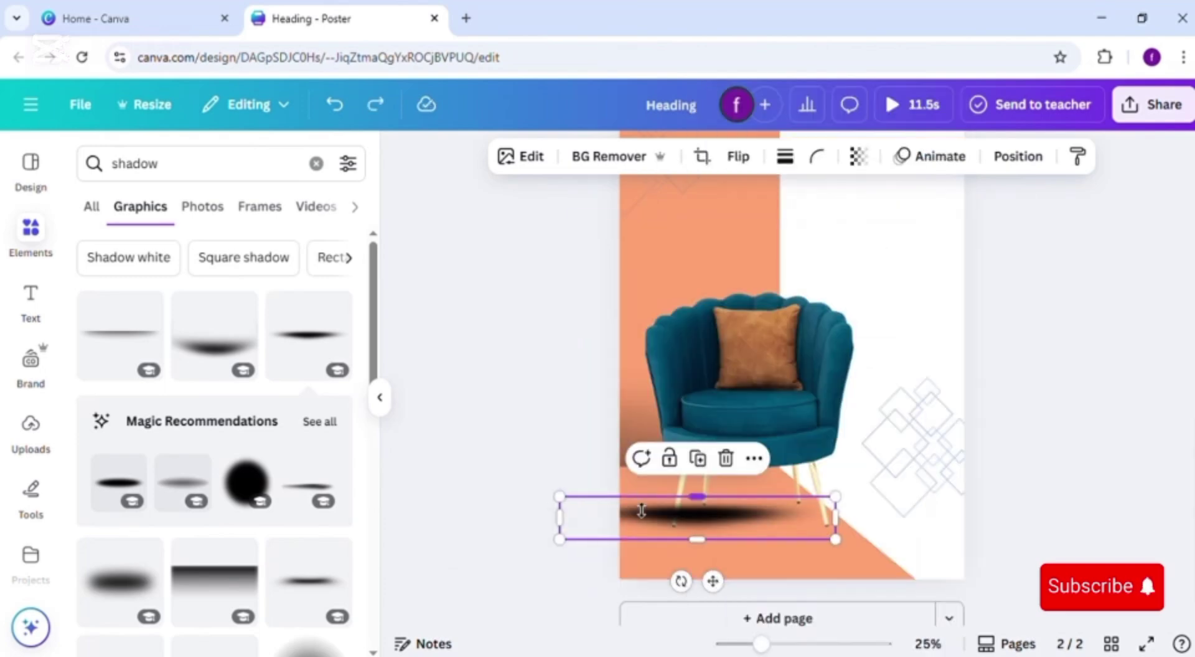
{"action": "right_click", "coordinate": [641, 511]}
{"action": "mouse_move", "coordinate": [828, 312]}
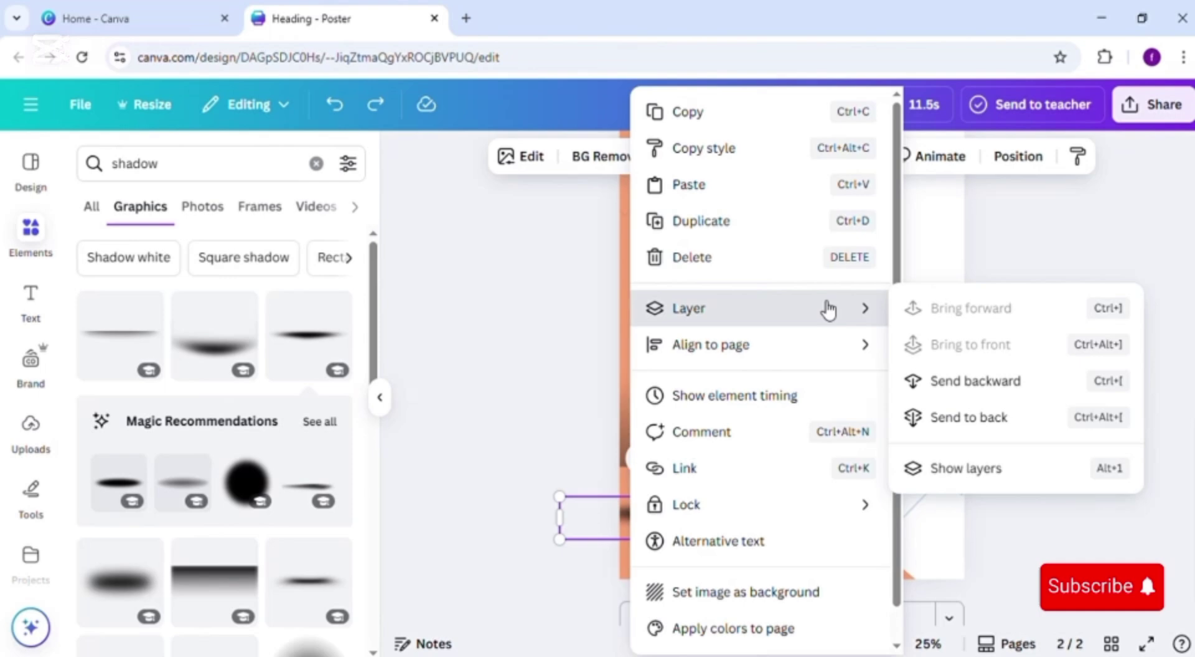
{"action": "left_click", "coordinate": [951, 384]}
Step: Center the oval shadow beneath the armchair's legs and set its transparency to 41
{"action": "left_click", "coordinate": [858, 157]}
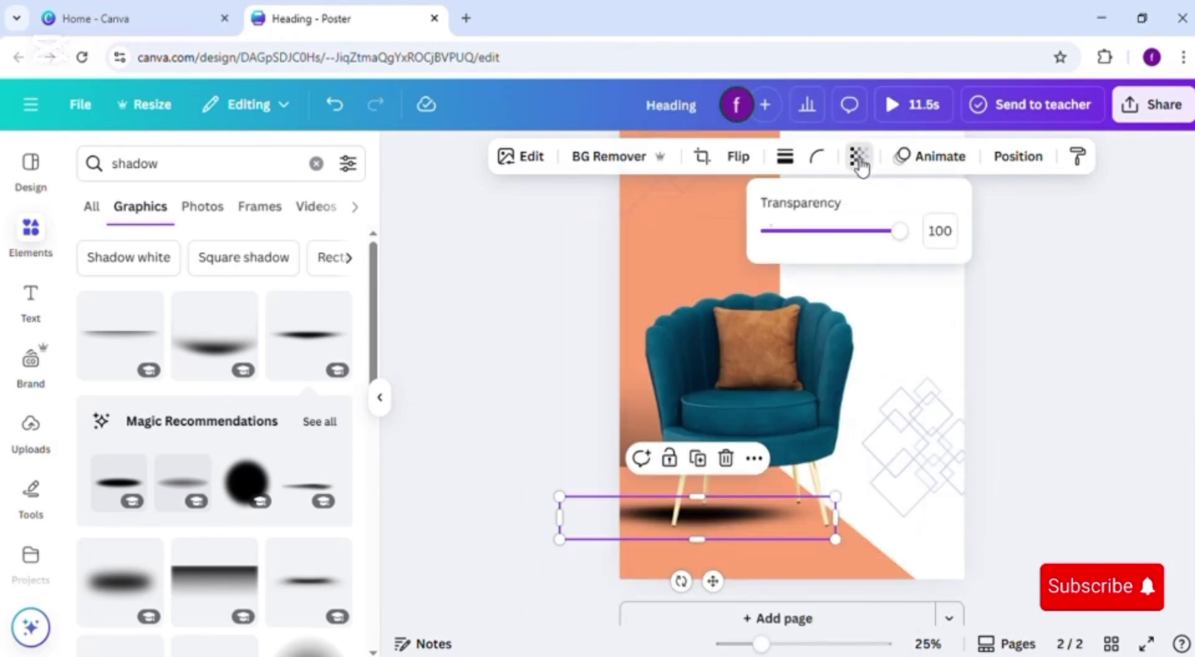
{"action": "left_click_drag", "start_coordinate": [907, 231], "coordinate": [834, 236]}
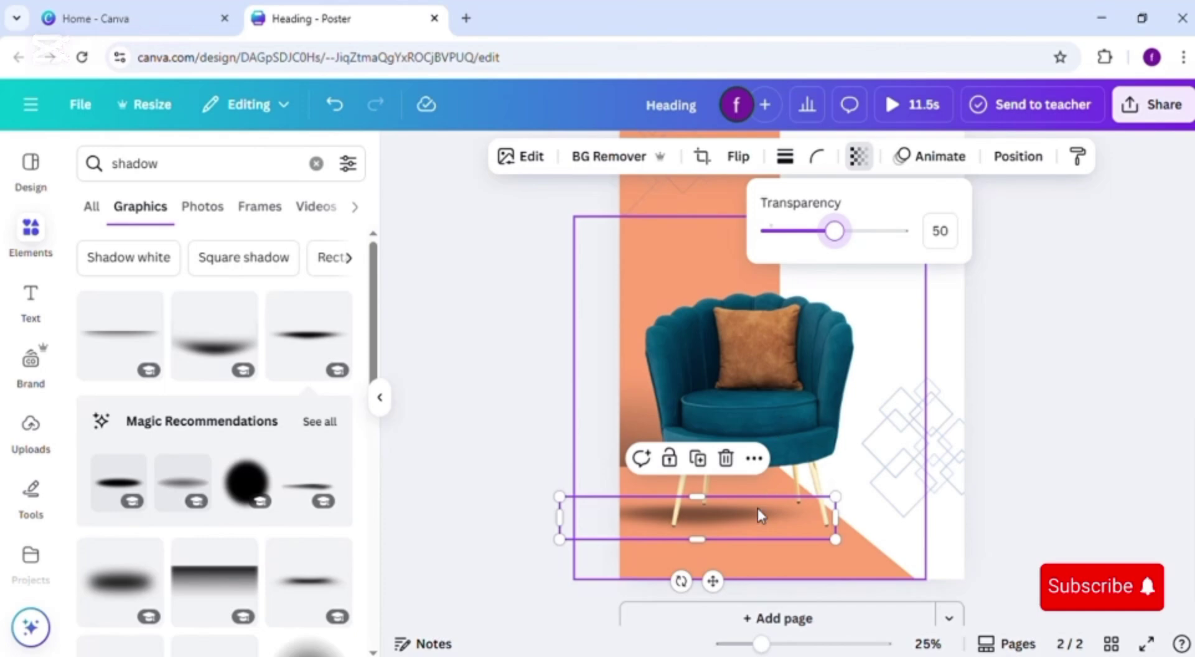
{"action": "left_click_drag", "start_coordinate": [757, 509], "coordinate": [786, 512]}
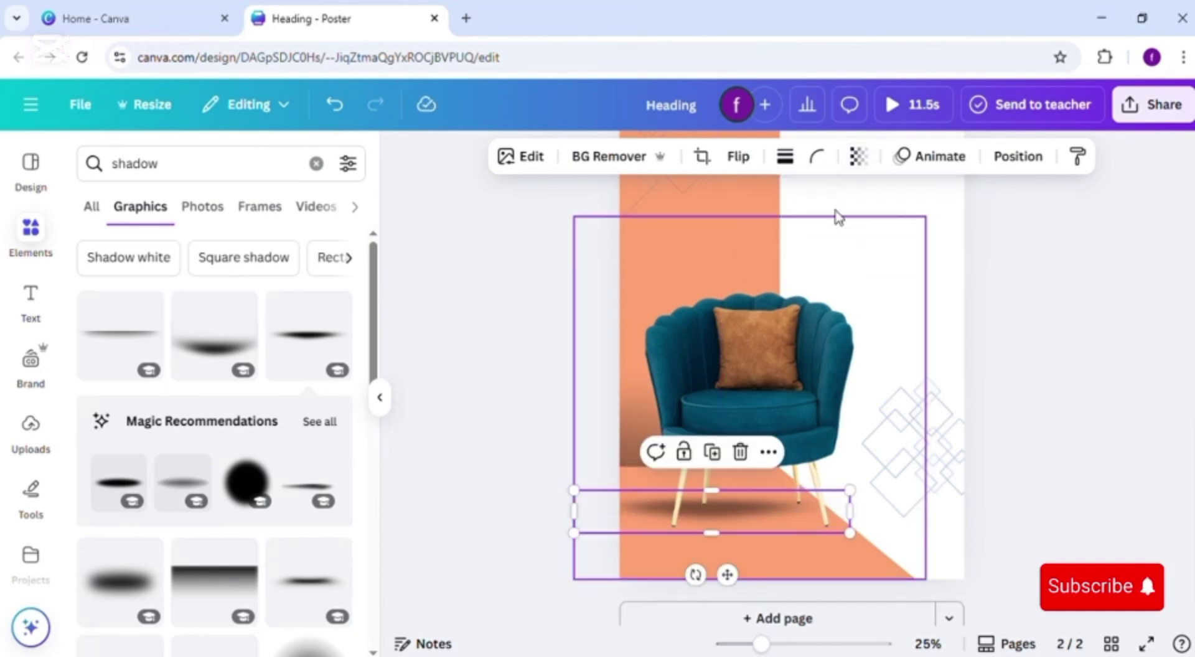
{"action": "left_click", "coordinate": [859, 156]}
{"action": "left_click_drag", "start_coordinate": [833, 232], "coordinate": [832, 238]}
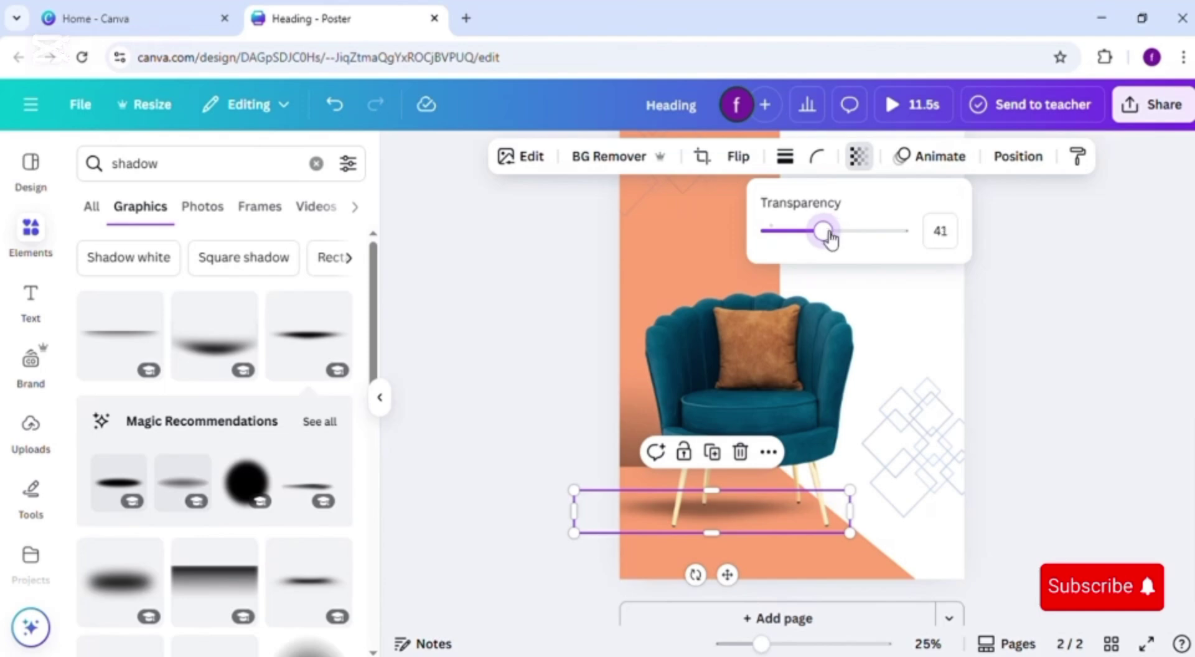
{"action": "left_click", "coordinate": [1051, 318]}
{"action": "left_click", "coordinate": [1042, 323]}
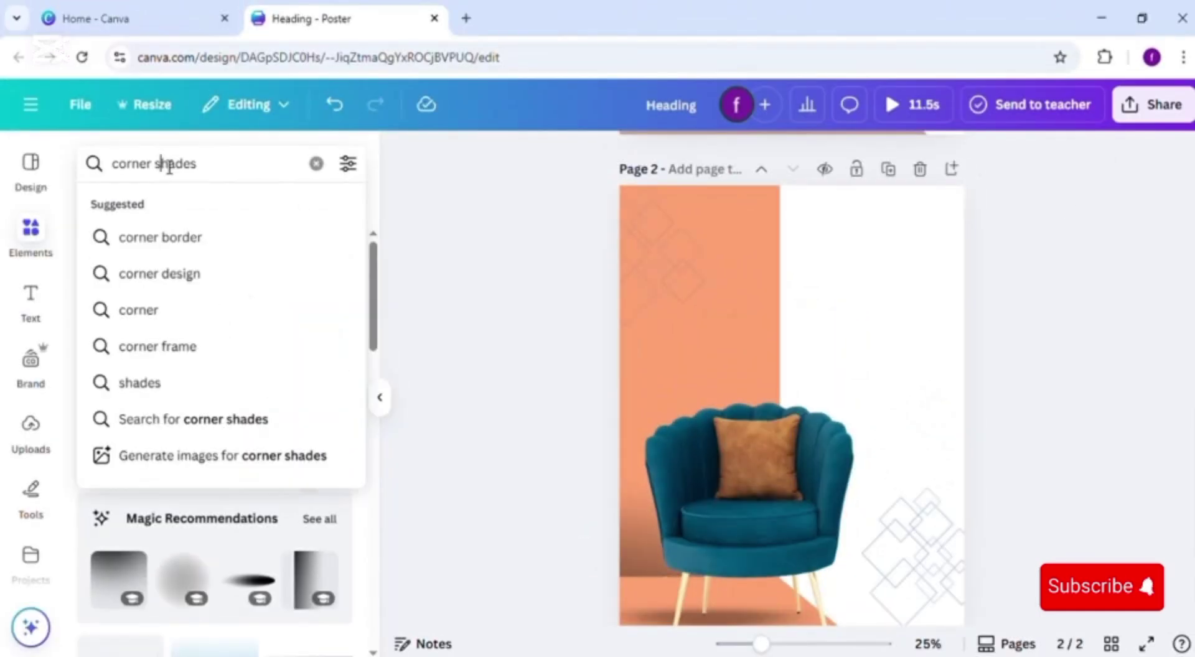
Step: Search the graphics for "shades", add the arched grey gradient and stretch it across the page's full width along the upper edge
{"action": "key", "text": "BackSpace"}
{"action": "key", "text": "ctrl+BackSpace"}
{"action": "key", "text": "Return"}
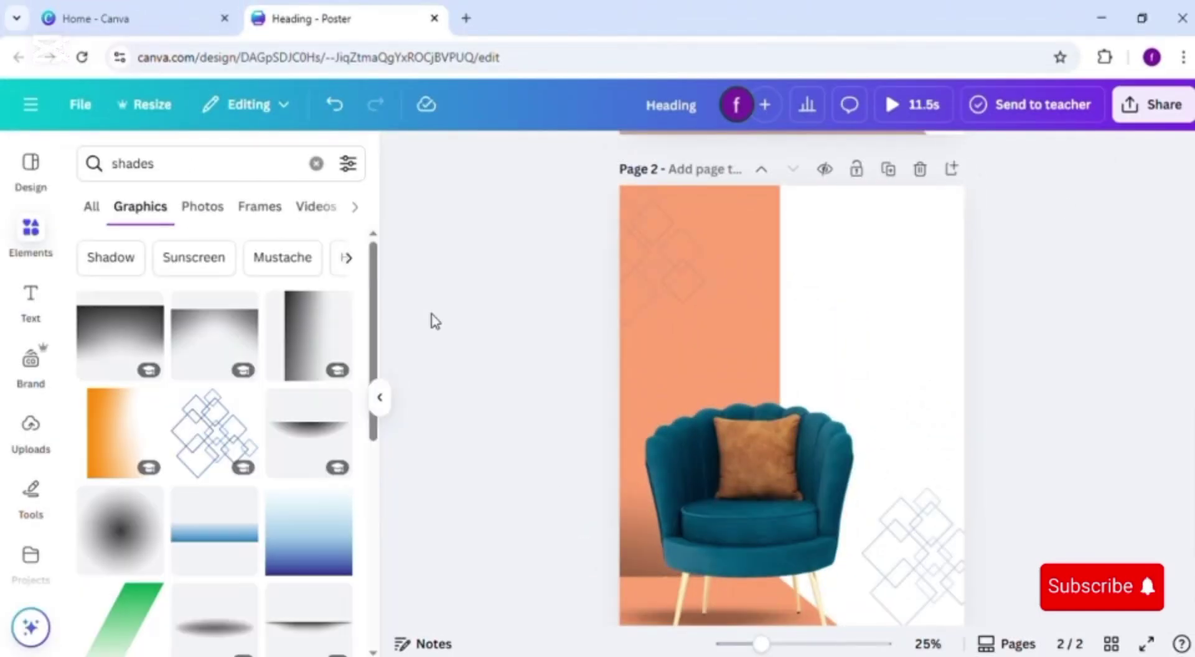
{"action": "left_click", "coordinate": [231, 336]}
{"action": "left_click_drag", "start_coordinate": [891, 395], "coordinate": [921, 229]}
{"action": "left_click_drag", "start_coordinate": [689, 270], "coordinate": [619, 271]}
Step: Set the transparency of the gradient shade along the page's upper edge to 50
{"action": "left_click", "coordinate": [858, 156]}
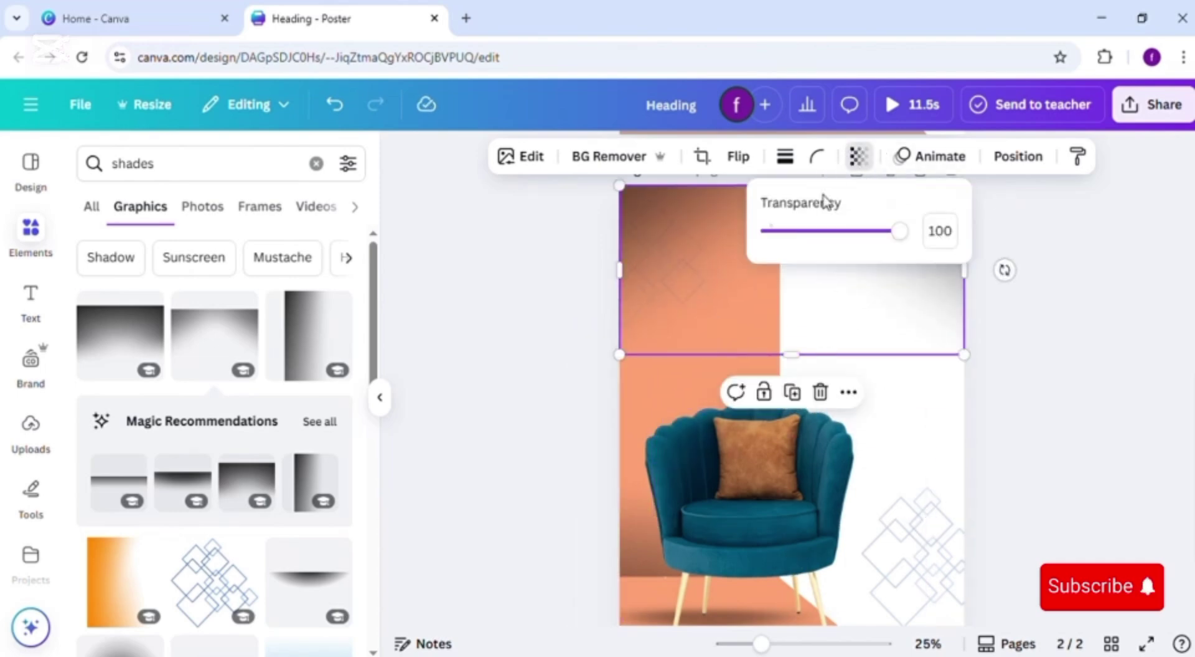
{"action": "left_click", "coordinate": [832, 232]}
{"action": "left_click_drag", "start_coordinate": [838, 236], "coordinate": [846, 236]}
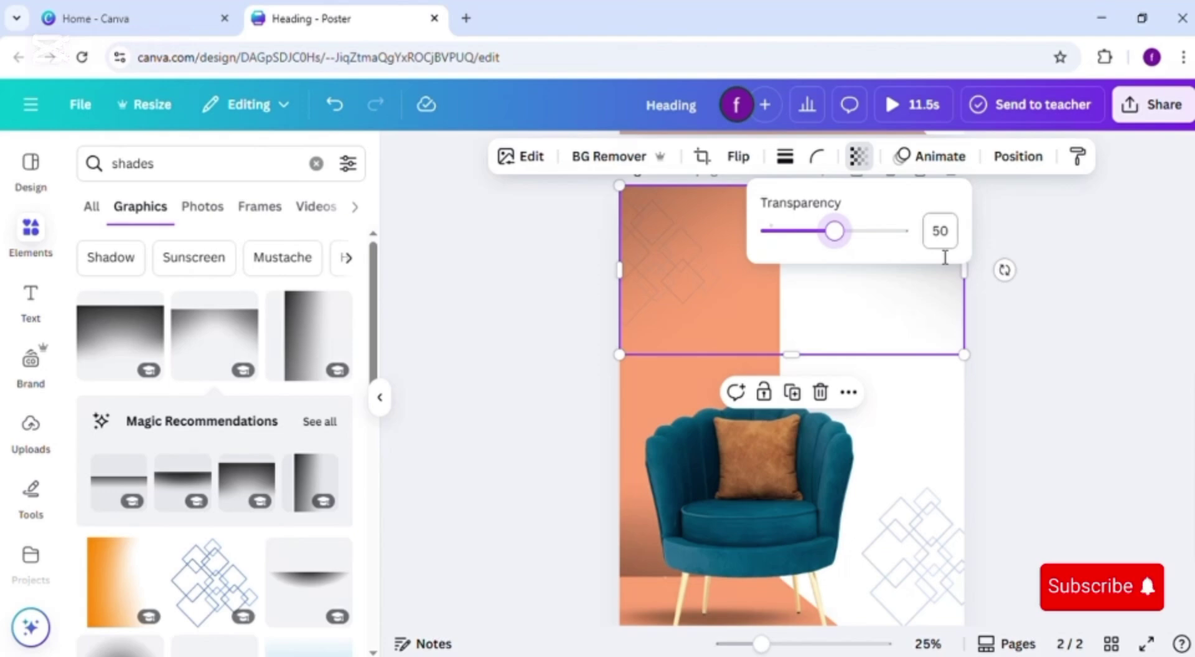
{"action": "left_click", "coordinate": [1034, 282]}
{"action": "left_click", "coordinate": [1099, 266]}
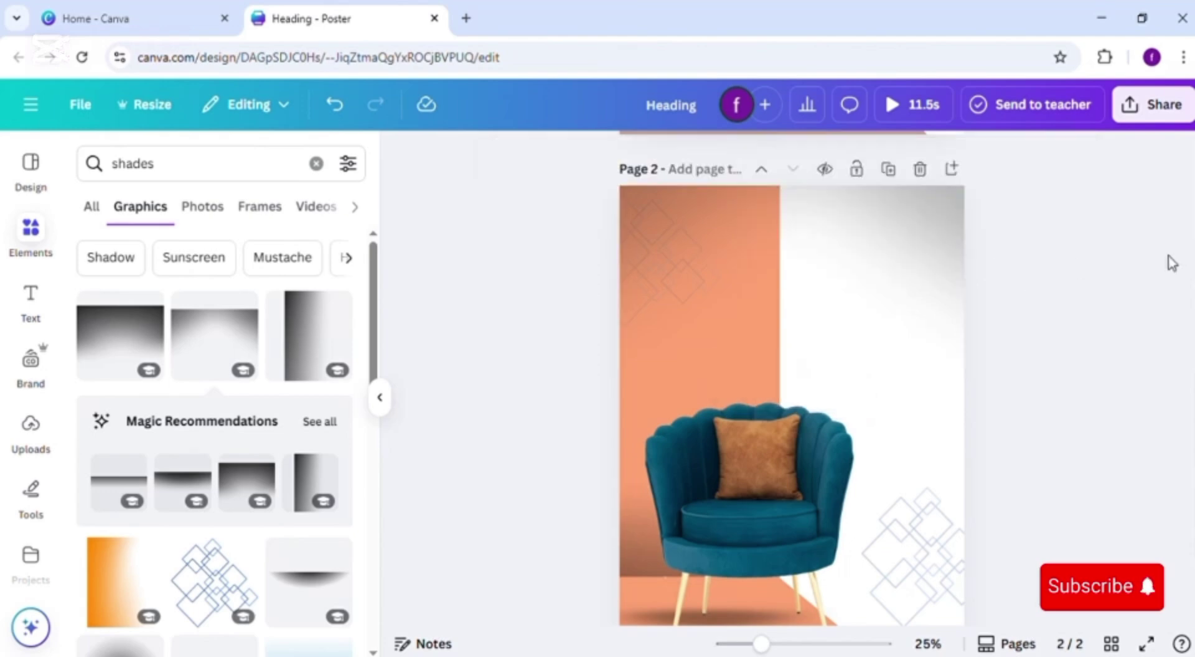
Step: Set the transparency of the gradient shade along the page's upper edge to 32
{"action": "scroll", "coordinate": [1191, 390], "scroll_direction": "up", "scroll_amount": 2}
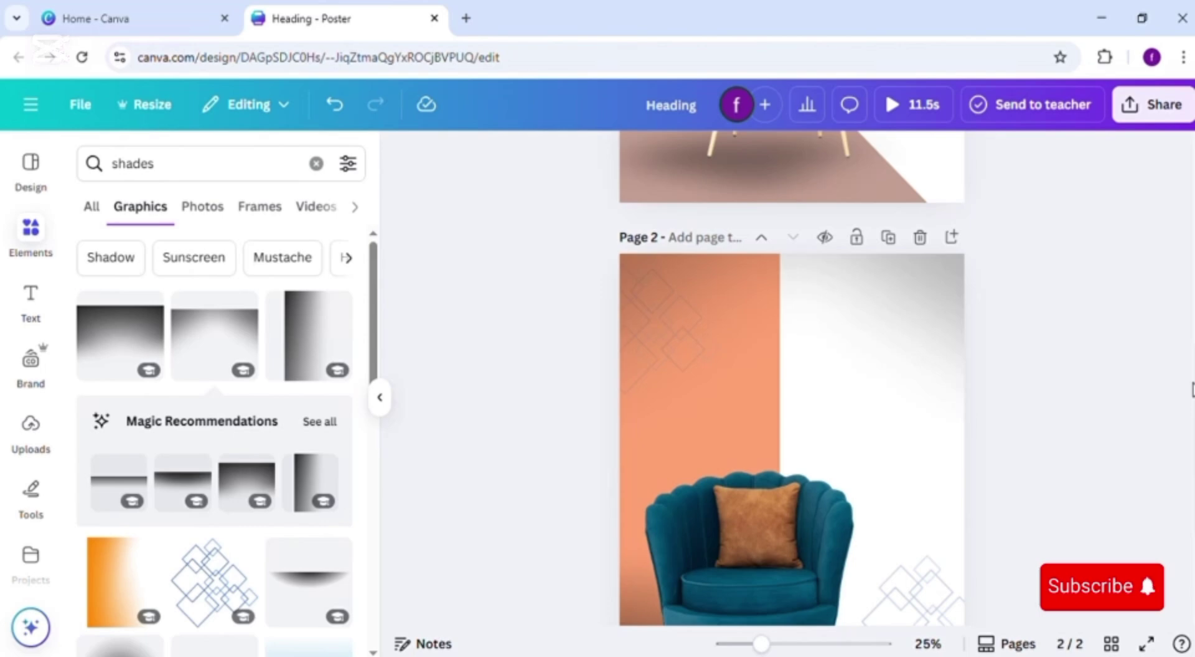
{"action": "left_click", "coordinate": [946, 339]}
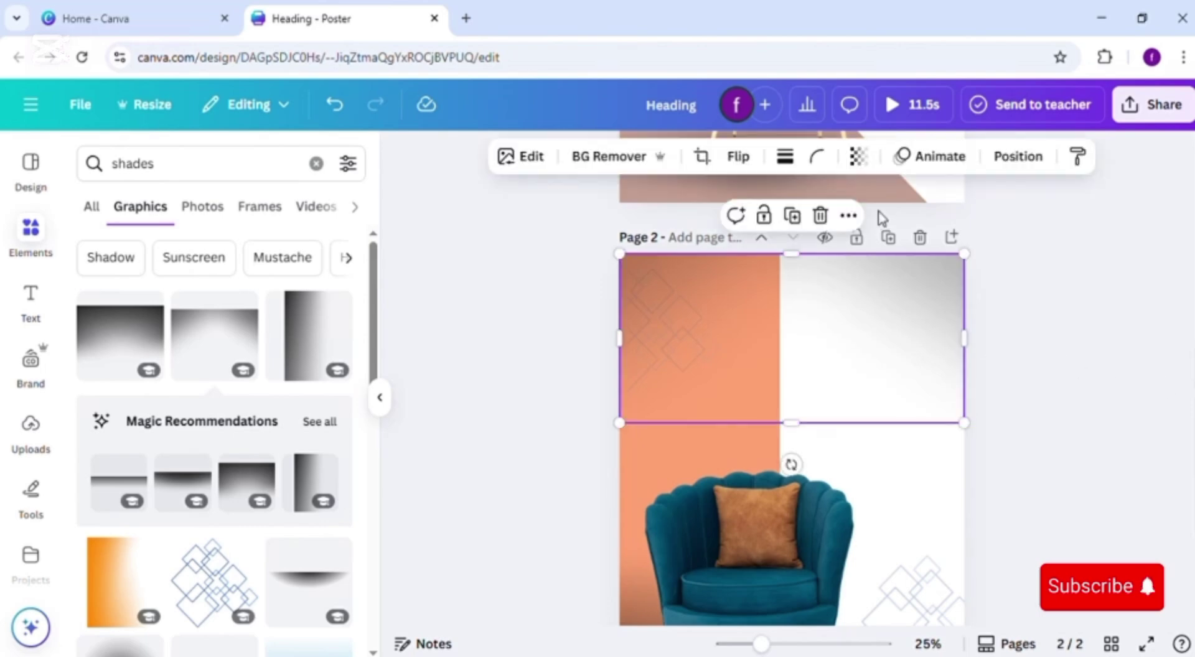
{"action": "left_click", "coordinate": [858, 156]}
{"action": "left_click_drag", "start_coordinate": [835, 231], "coordinate": [818, 253]}
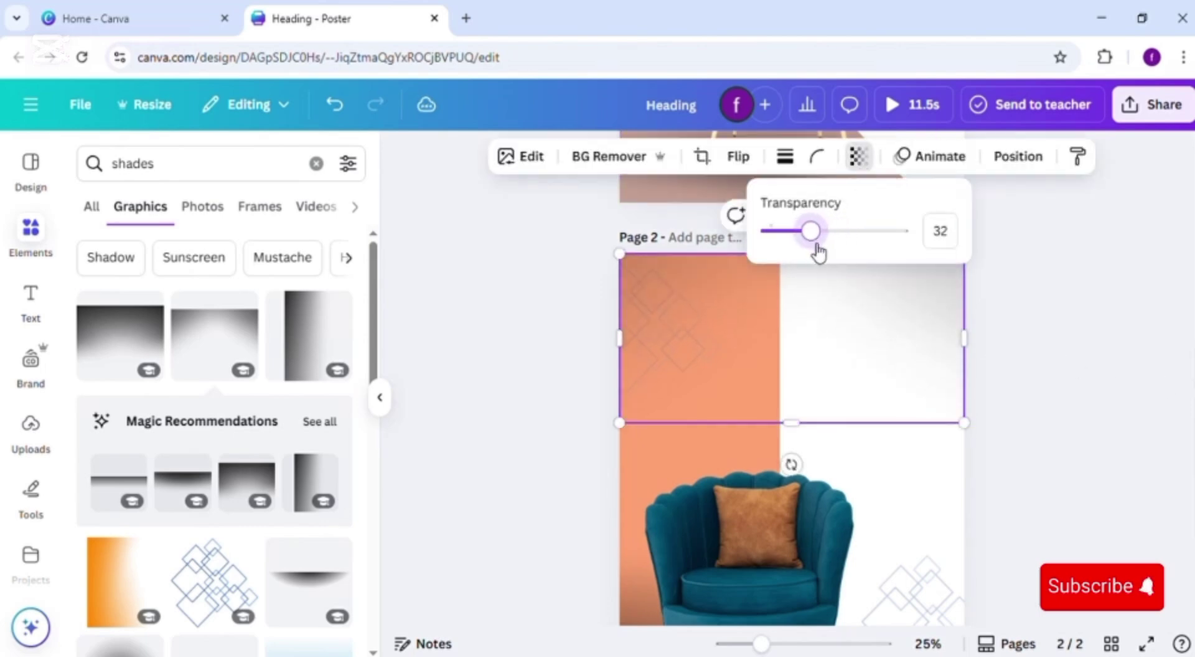
{"action": "left_click", "coordinate": [1131, 236]}
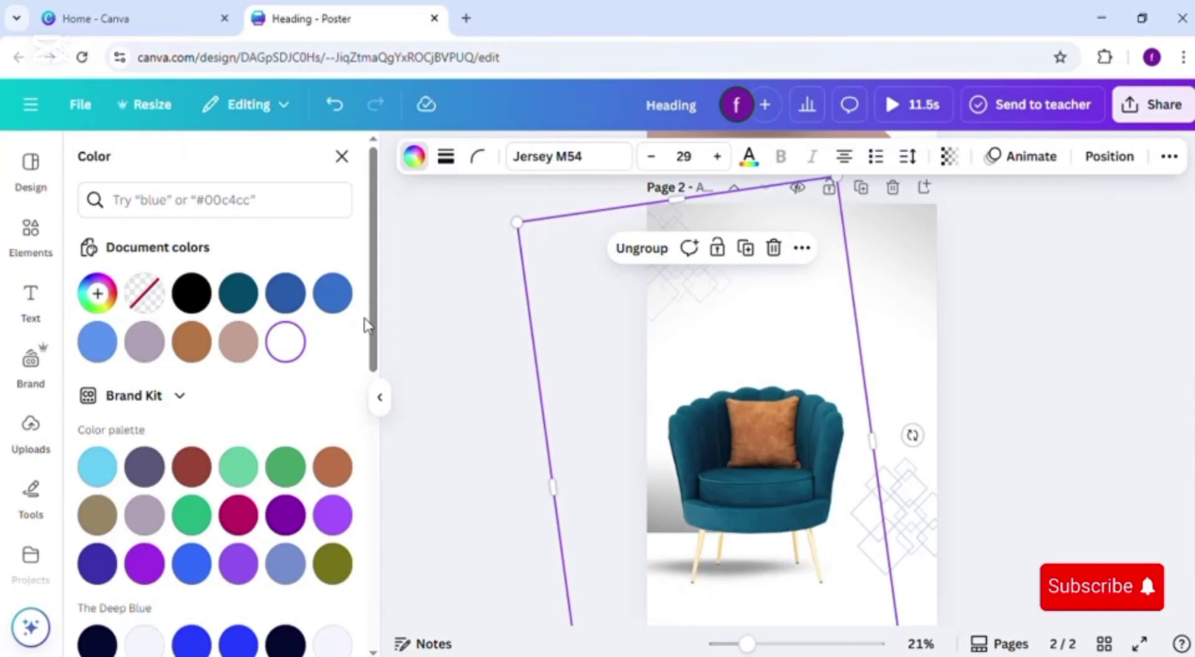
Step: Move the armchair aside, then stretch the wall's gradient shadow to the page's full width and lower its transparency value
{"action": "left_click_drag", "start_coordinate": [740, 430], "coordinate": [593, 445]}
{"action": "double_click", "coordinate": [768, 498]}
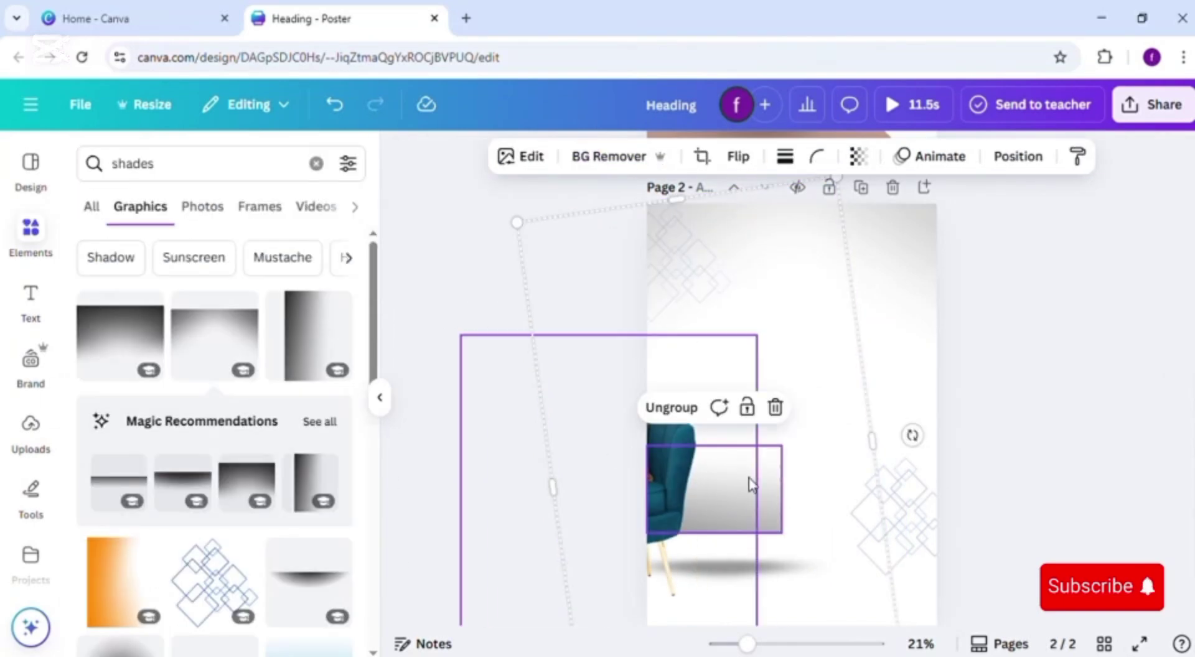
{"action": "left_click", "coordinate": [773, 489]}
{"action": "left_click_drag", "start_coordinate": [783, 489], "coordinate": [949, 485]}
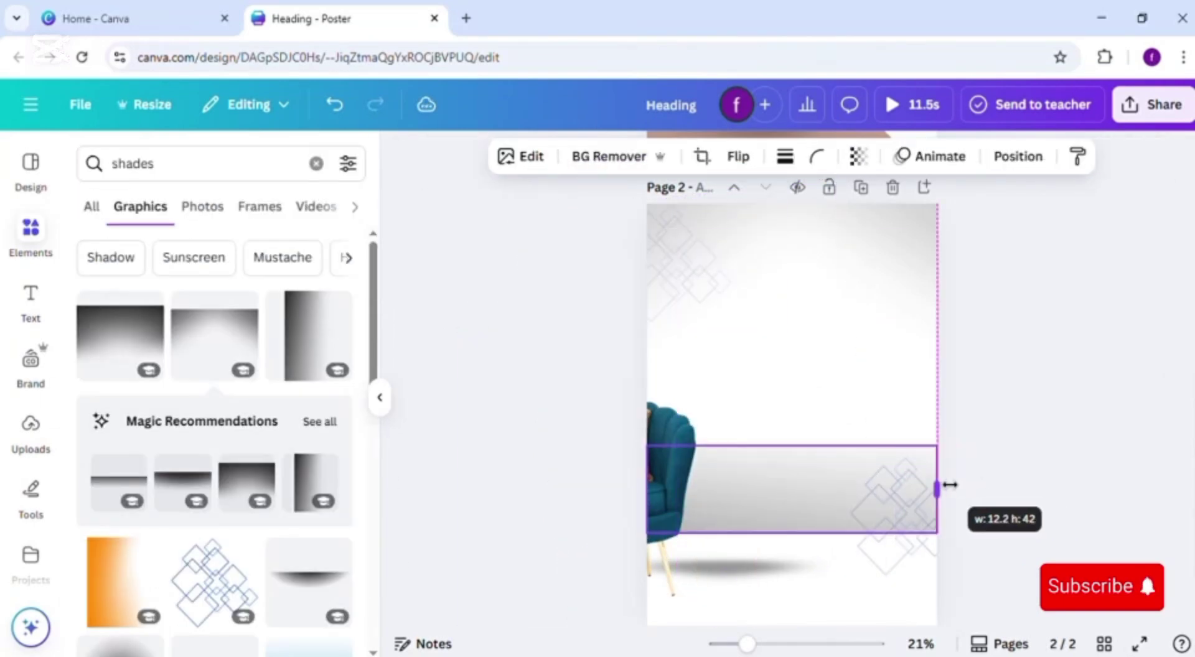
{"action": "left_click", "coordinate": [859, 156]}
{"action": "left_click_drag", "start_coordinate": [907, 231], "coordinate": [837, 234]}
Step: Move the armchair back toward the middle of the page and delete the stretched gradient shadow behind it
{"action": "left_click_drag", "start_coordinate": [683, 426], "coordinate": [867, 414]}
{"action": "mouse_move", "coordinate": [937, 498]}
{"action": "left_mouse_down"}
{"action": "mouse_move", "coordinate": [946, 491]}
{"action": "mouse_move", "coordinate": [919, 485]}
{"action": "left_mouse_up"}
{"action": "left_click", "coordinate": [931, 455]}
{"action": "key", "text": "Delete"}
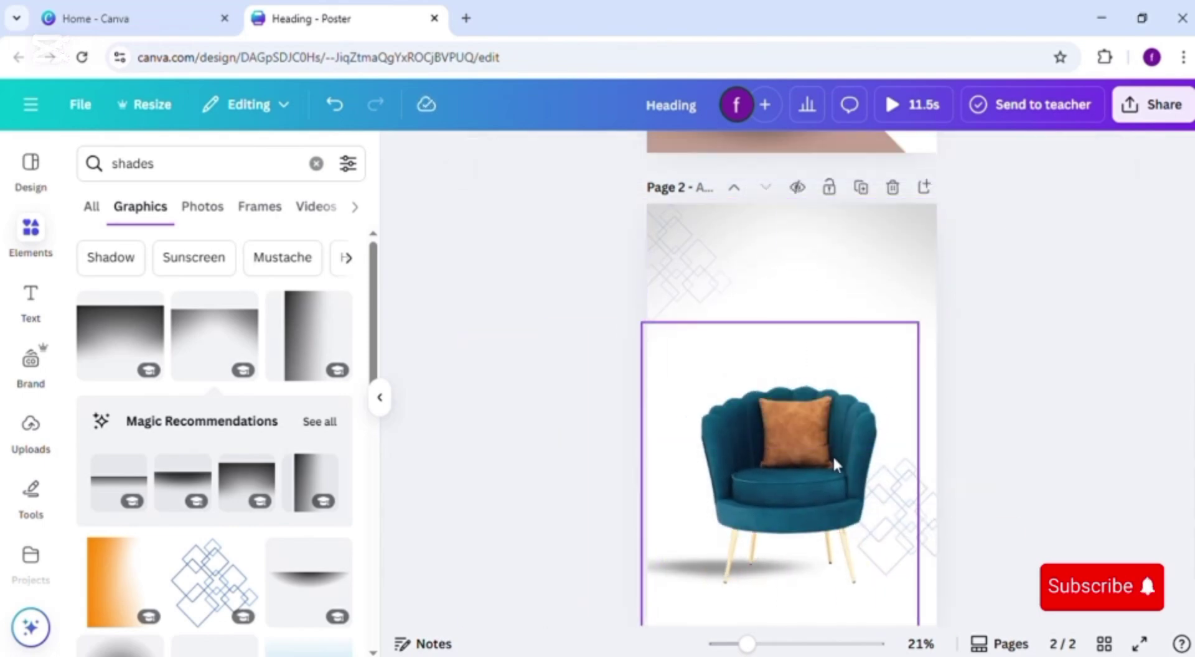
Step: Shift the armchair slightly upward and extend its image frame to the page's right edge
{"action": "left_click_drag", "start_coordinate": [838, 466], "coordinate": [845, 458]}
{"action": "left_click_drag", "start_coordinate": [924, 470], "coordinate": [938, 470]}
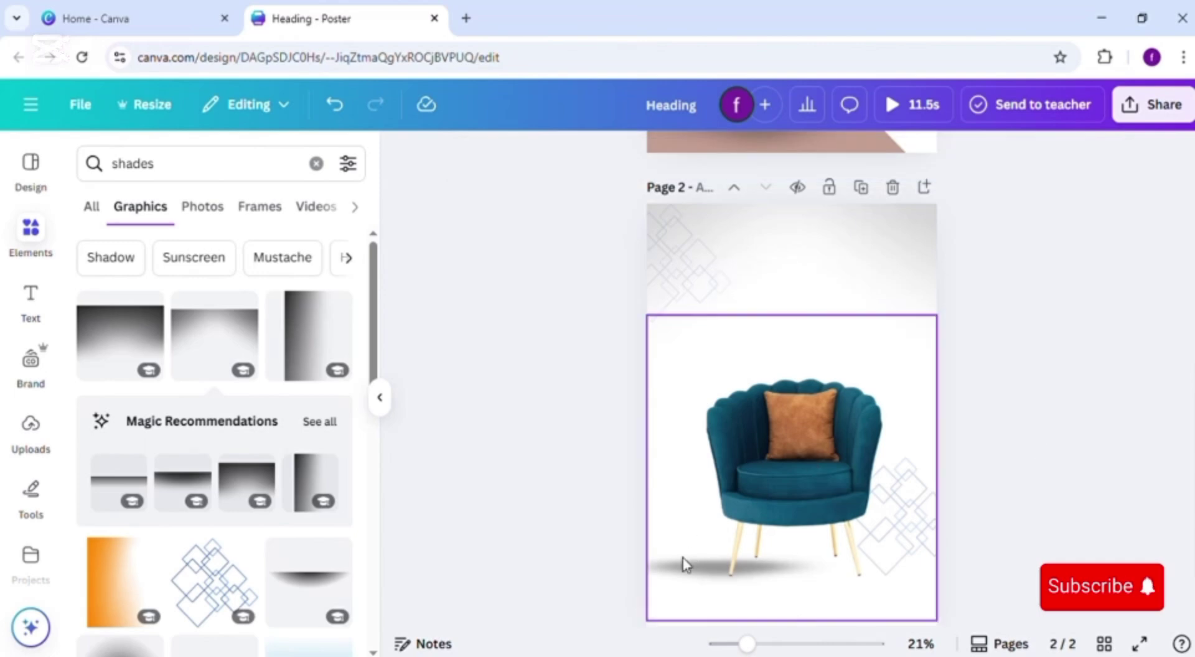
{"action": "left_click", "coordinate": [1156, 442]}
Step: Move the armchair off the floor shadow, then widen the shadow and lower its transparency value
{"action": "scroll", "coordinate": [1075, 439], "scroll_direction": "down", "scroll_amount": 1}
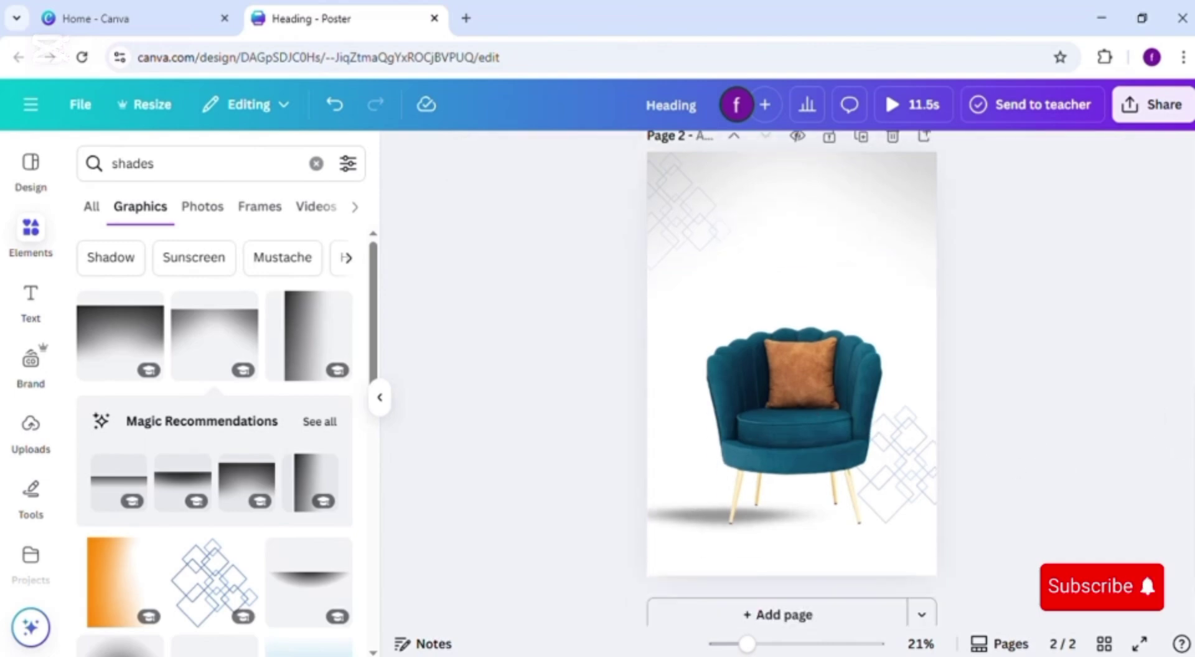
{"action": "left_click", "coordinate": [858, 398]}
{"action": "left_click_drag", "start_coordinate": [771, 509], "coordinate": [838, 457]}
{"action": "left_click", "coordinate": [831, 518]}
{"action": "left_click_drag", "start_coordinate": [840, 518], "coordinate": [874, 520]}
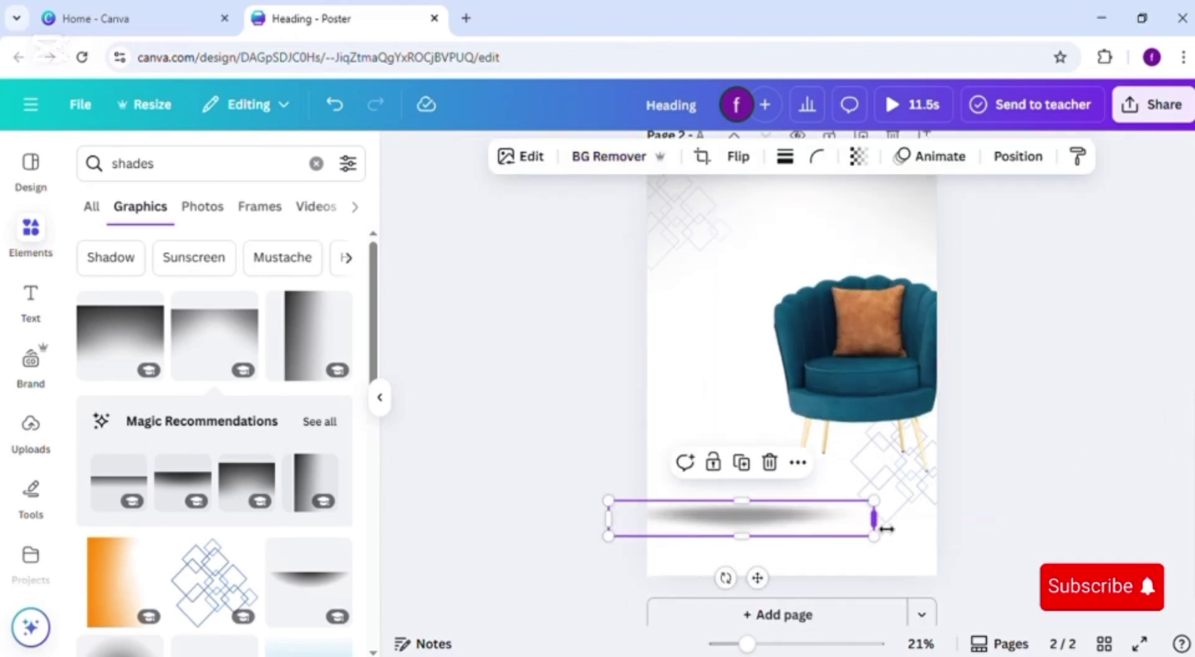
{"action": "left_click", "coordinate": [860, 158]}
{"action": "left_click_drag", "start_coordinate": [830, 233], "coordinate": [809, 234]}
Step: Reposition the armchair over the widened floor shadow and nudge it down until its legs rest on the shadow
{"action": "left_click_drag", "start_coordinate": [854, 339], "coordinate": [779, 386]}
{"action": "left_click_drag", "start_coordinate": [696, 507], "coordinate": [662, 508]}
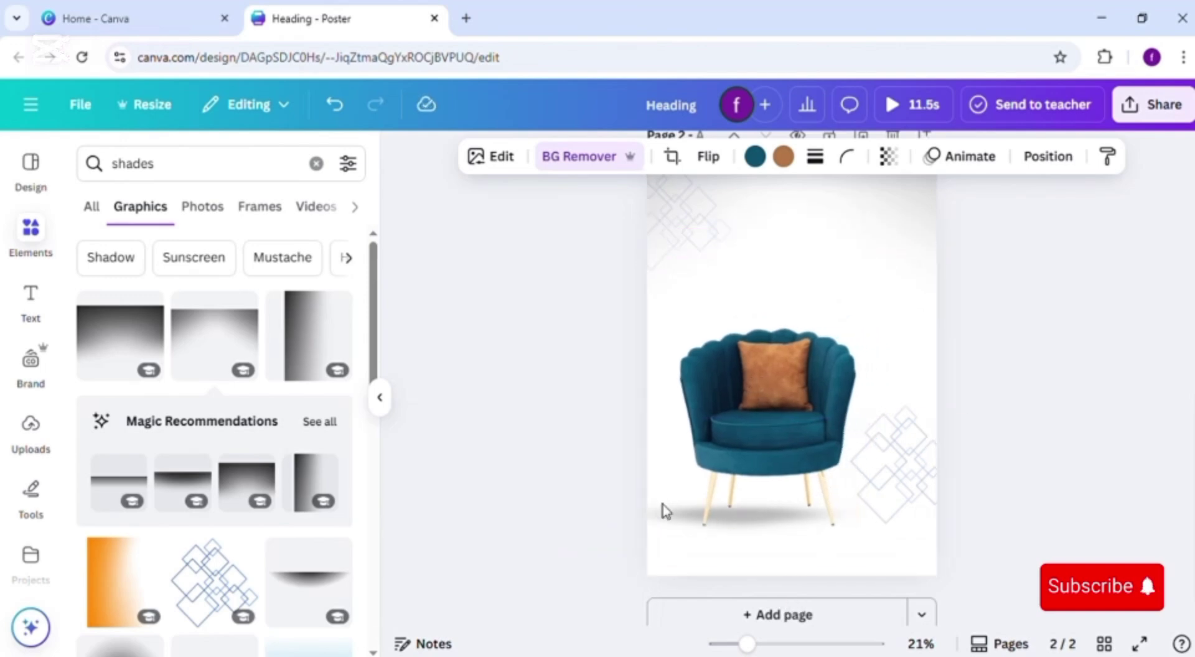
{"action": "left_click_drag", "start_coordinate": [832, 551], "coordinate": [827, 450]}
{"action": "left_click", "coordinate": [772, 535]}
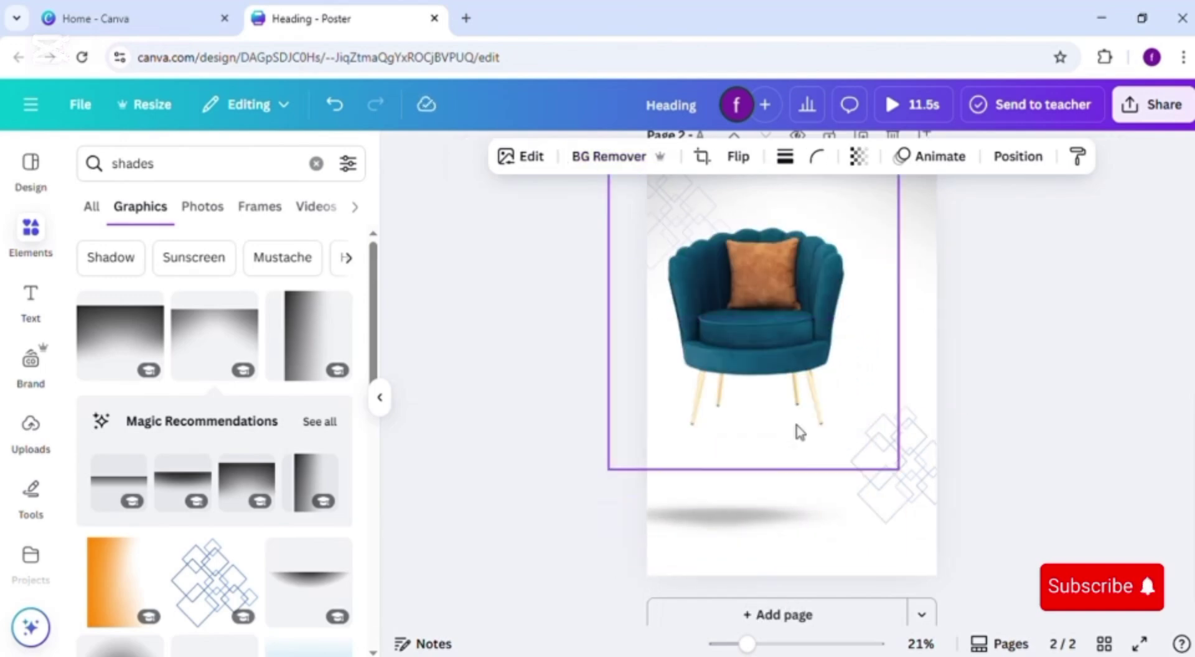
{"action": "left_click", "coordinate": [825, 357]}
{"action": "key", "text": "shift+Down"}
{"action": "key", "text": "shift+Down"}
{"action": "key", "text": "shift+Down"}
{"action": "key", "text": "shift+Down"}
{"action": "key", "text": "shift+Down"}
{"action": "key", "text": "shift+Down"}
{"action": "key", "text": "shift+Down"}
{"action": "key", "text": "shift+Down"}
{"action": "key", "text": "shift+Down"}
{"action": "key", "text": "shift+Down"}
{"action": "key", "text": "shift+Down"}
{"action": "key", "text": "shift+Down"}
{"action": "key", "text": "shift+Down"}
{"action": "key", "text": "shift+Down"}
{"action": "key", "text": "shift+Down"}
{"action": "key", "text": "shift+Down"}
{"action": "key", "text": "shift+Down"}
{"action": "key", "text": "shift+Down"}
{"action": "key", "text": "shift+Down"}
{"action": "key", "text": "shift+Down"}
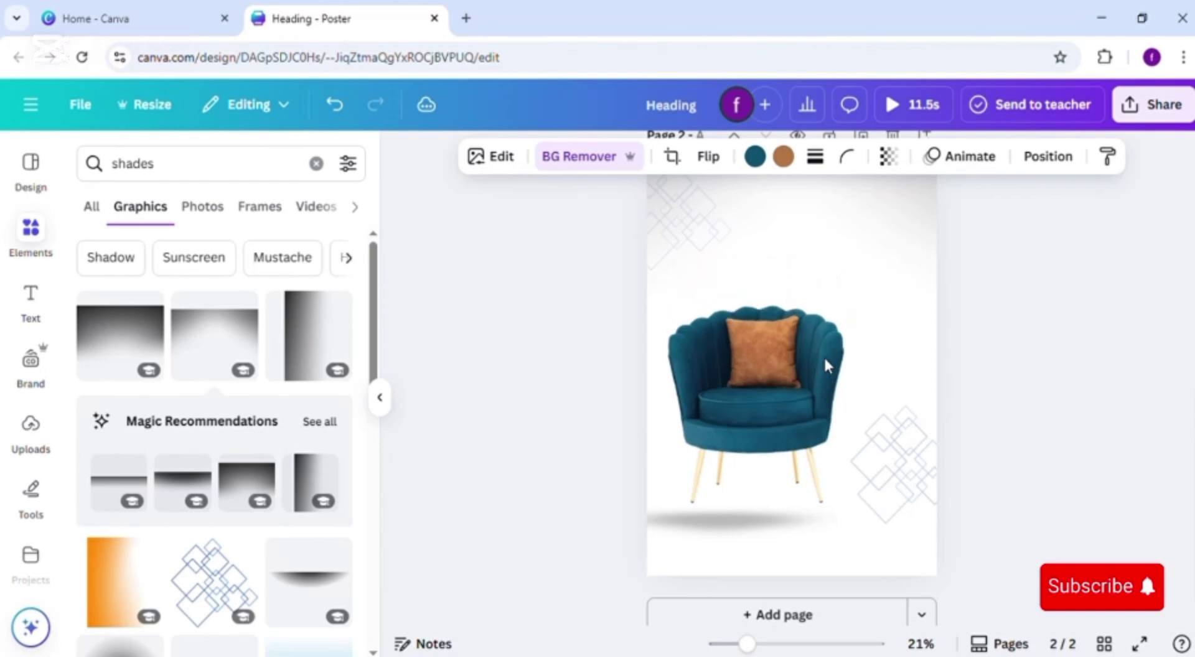
{"action": "left_click", "coordinate": [1003, 396]}
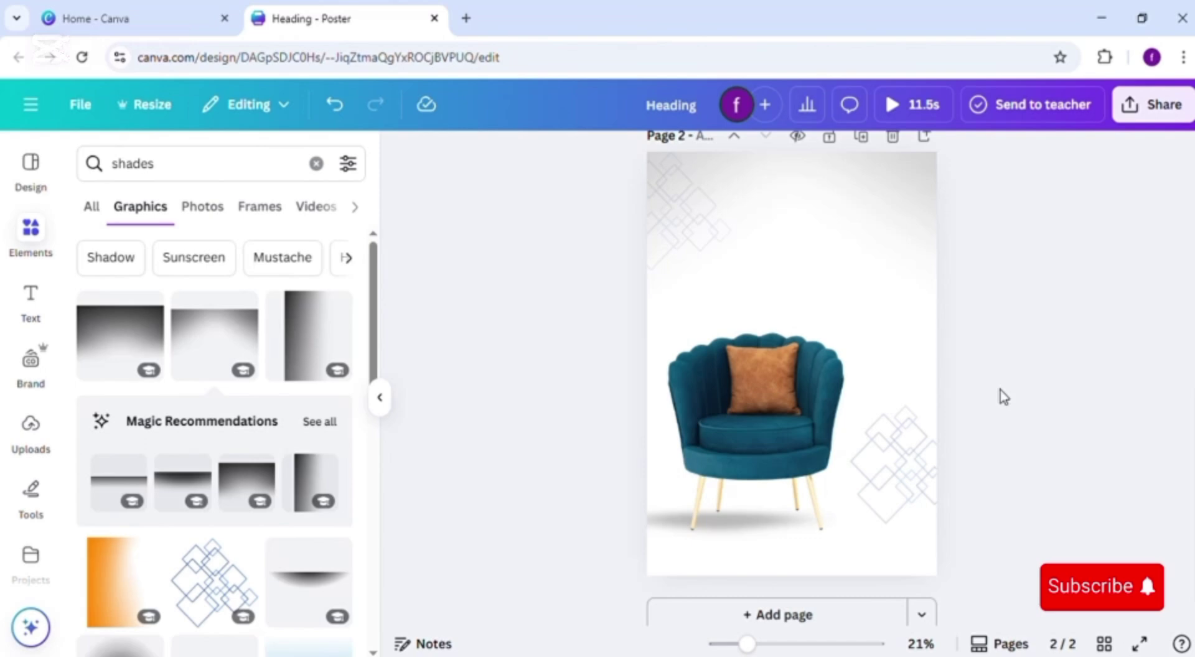
Step: Select the gradient shade along the page's upper edge and open its transparency setting
{"action": "scroll", "coordinate": [1003, 396], "scroll_direction": "up", "scroll_amount": 1}
{"action": "left_click", "coordinate": [859, 472]}
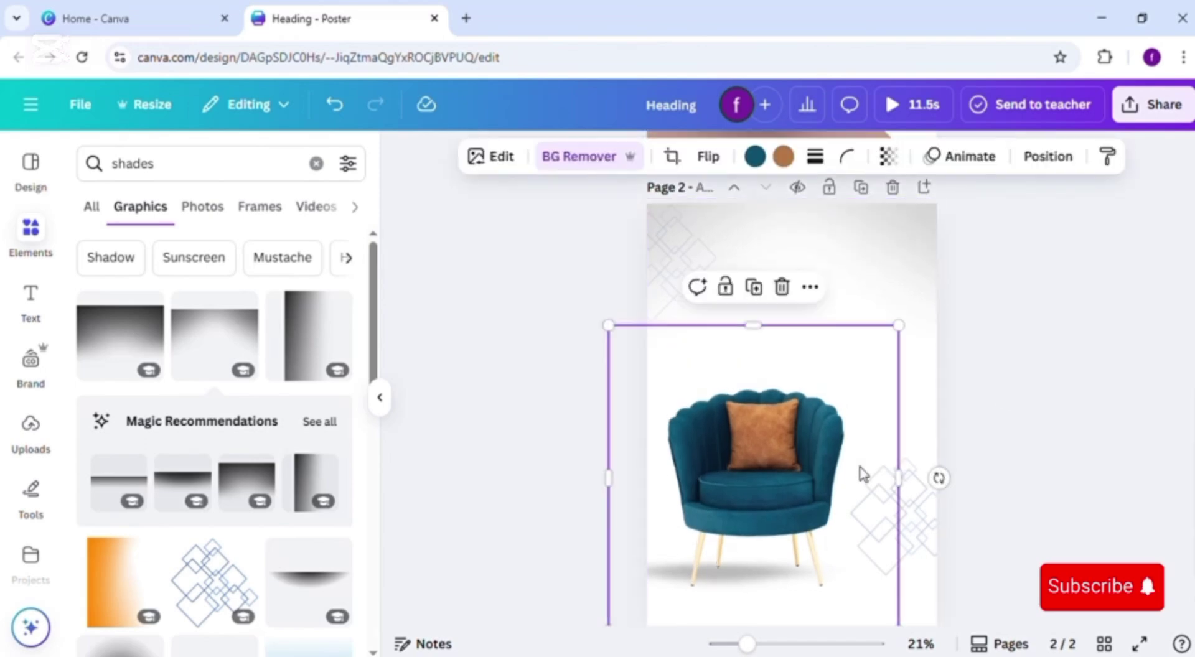
{"action": "left_click", "coordinate": [1007, 369]}
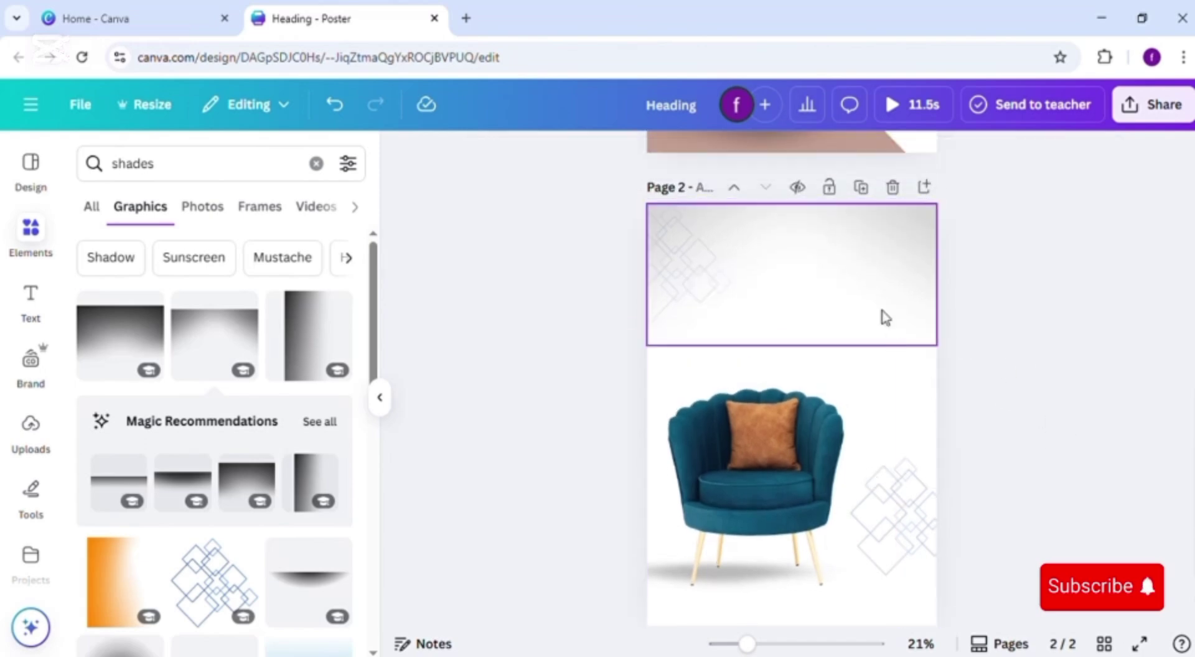
{"action": "left_click", "coordinate": [886, 318]}
{"action": "left_click", "coordinate": [856, 155]}
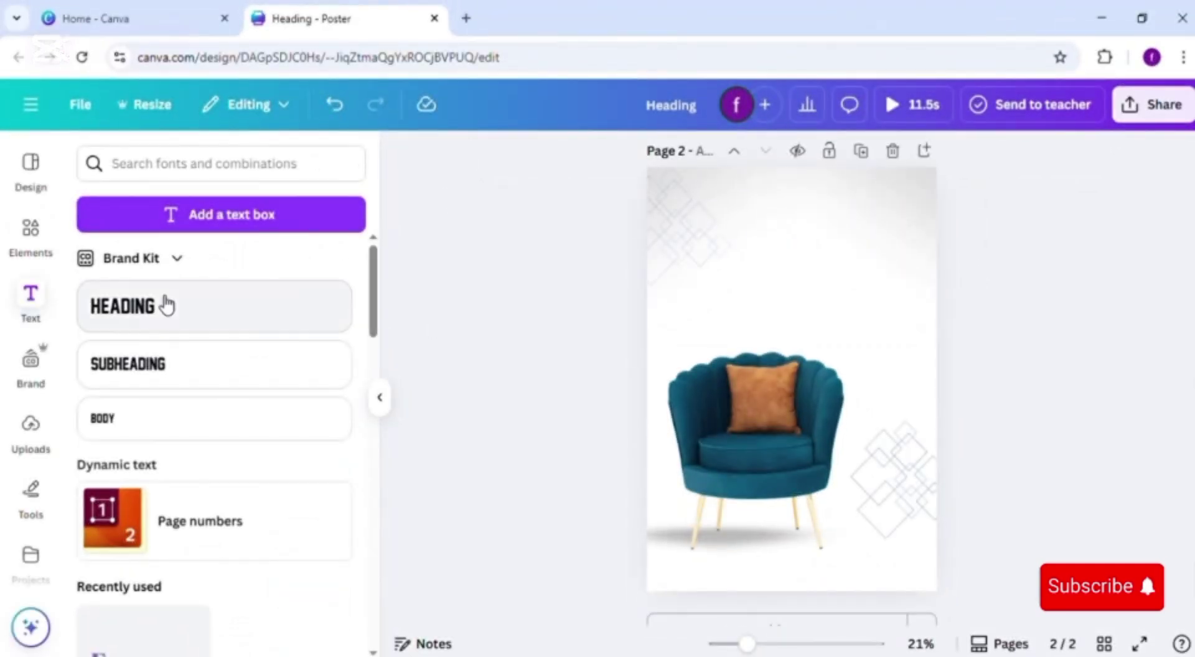
Step: Add a heading on page 2 at font size 100 reading "MINIIMALIST"
{"action": "left_click", "coordinate": [162, 301]}
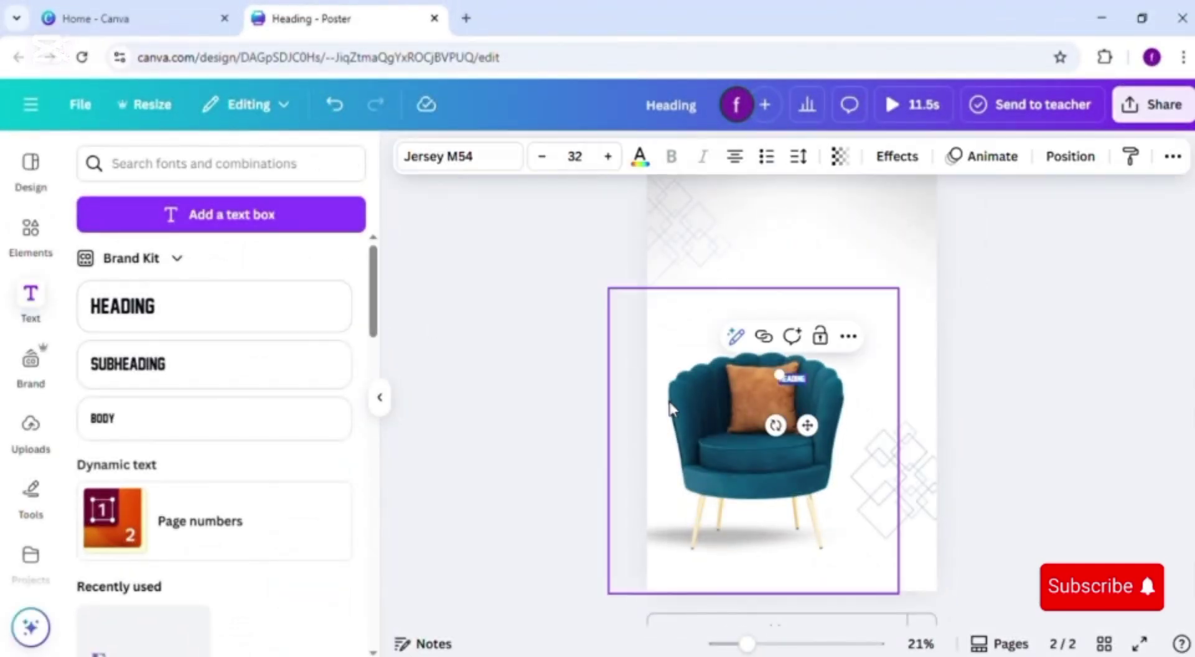
{"action": "double_click", "coordinate": [617, 160]}
{"action": "left_click", "coordinate": [588, 167]}
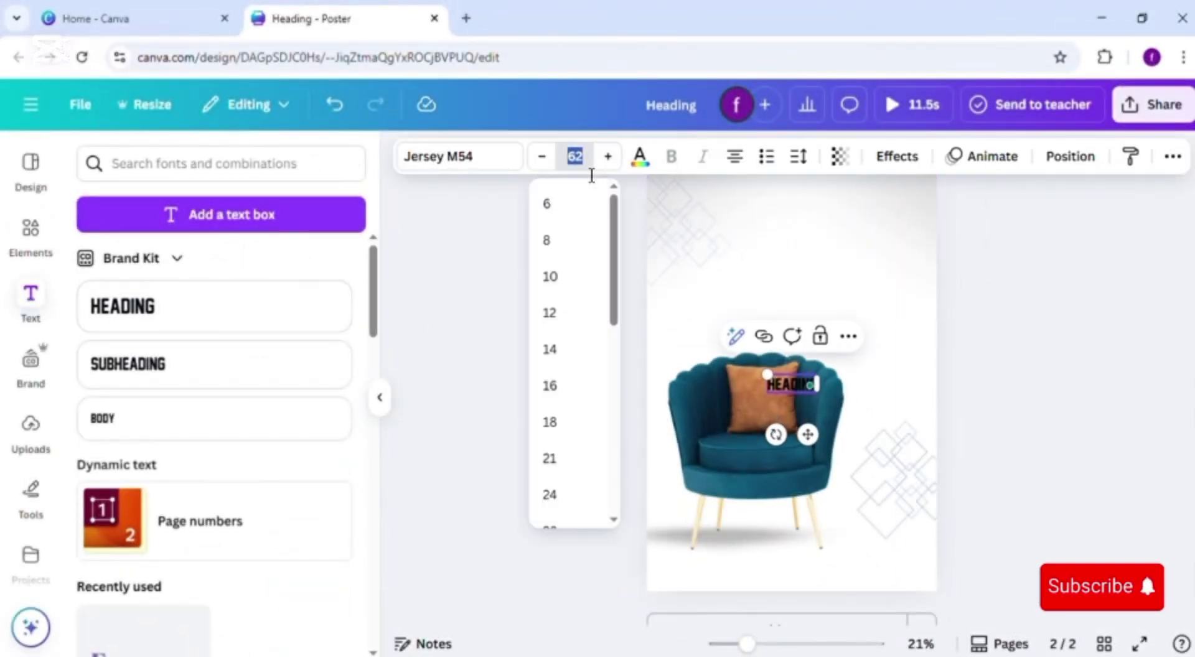
{"action": "type", "text": "100"}
{"action": "key", "text": "Return"}
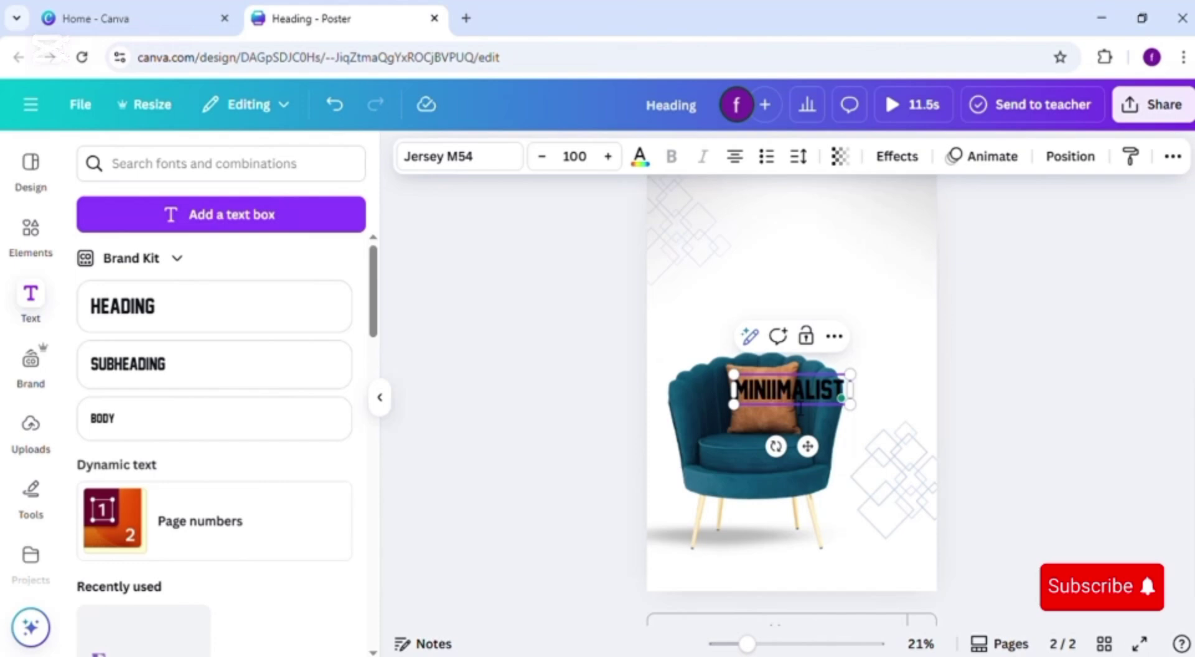
{"action": "left_click", "coordinate": [970, 401]}
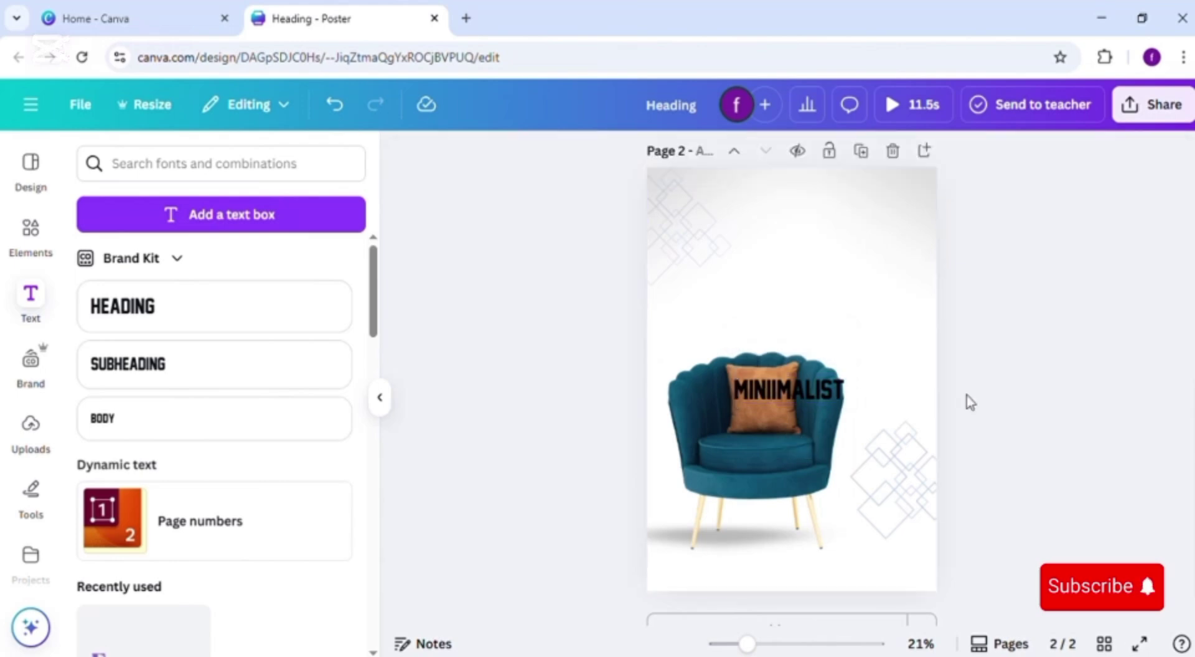
Step: Extend the heading text to read "MINIIMALIST MODERN FURNITURE"
{"action": "scroll", "coordinate": [1004, 317], "scroll_direction": "up", "scroll_amount": 5}
{"action": "scroll", "coordinate": [1177, 311], "scroll_direction": "down", "scroll_amount": 5}
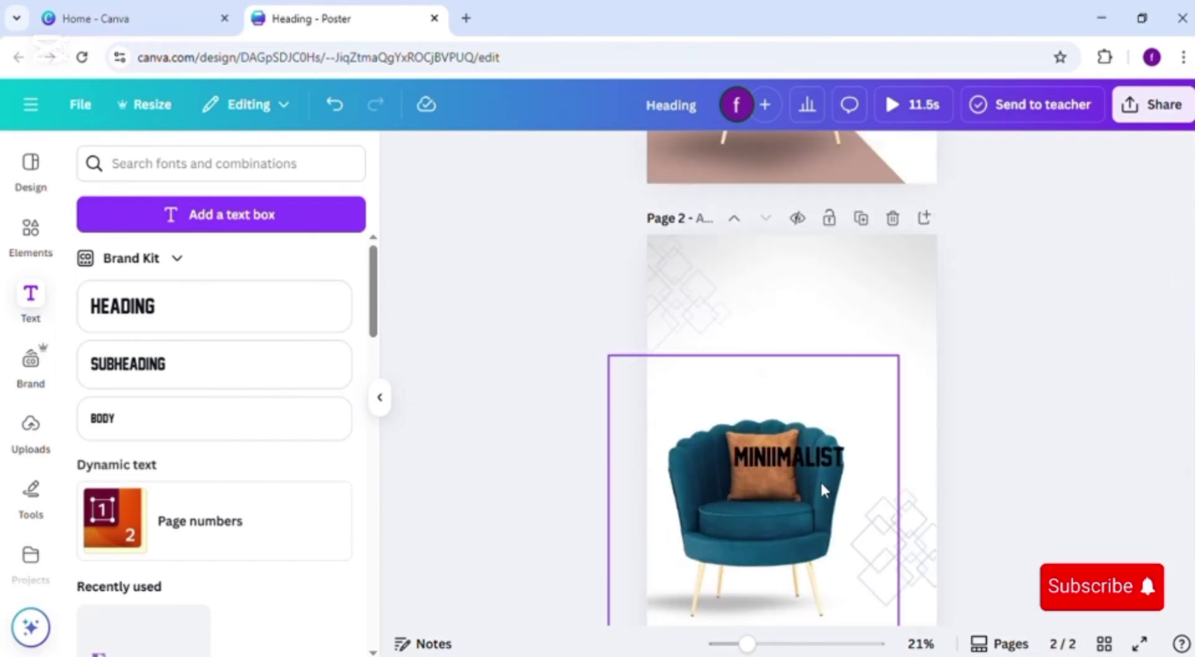
{"action": "left_click", "coordinate": [842, 463]}
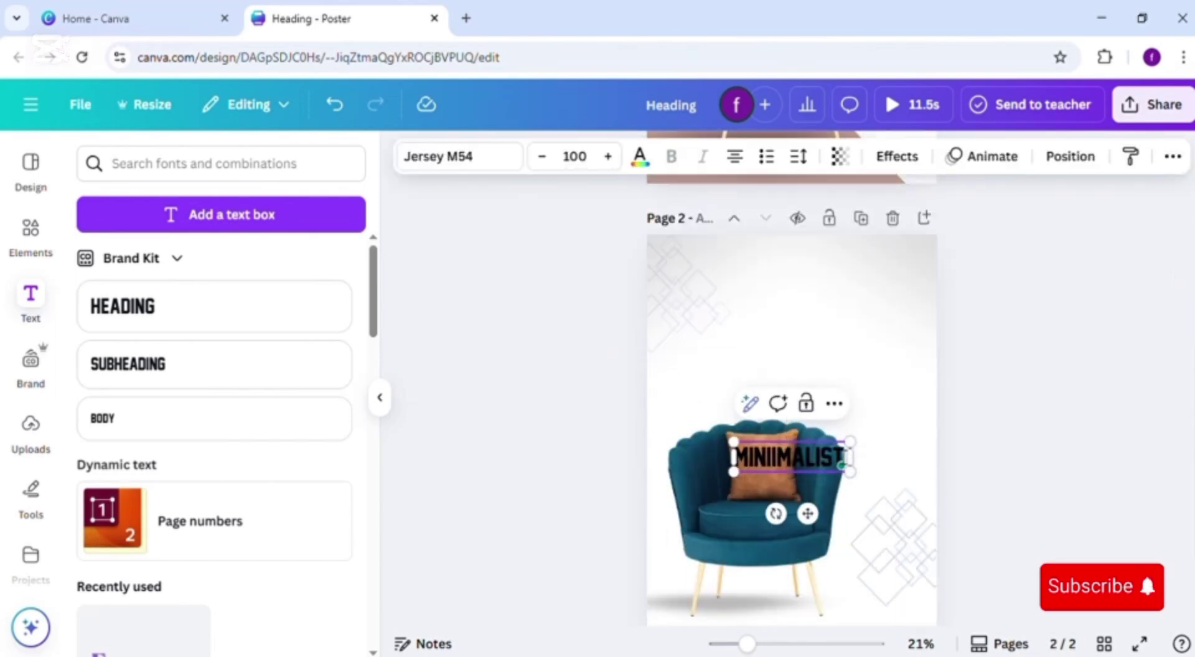
{"action": "type", "text": "MODERN FURNITURE"}
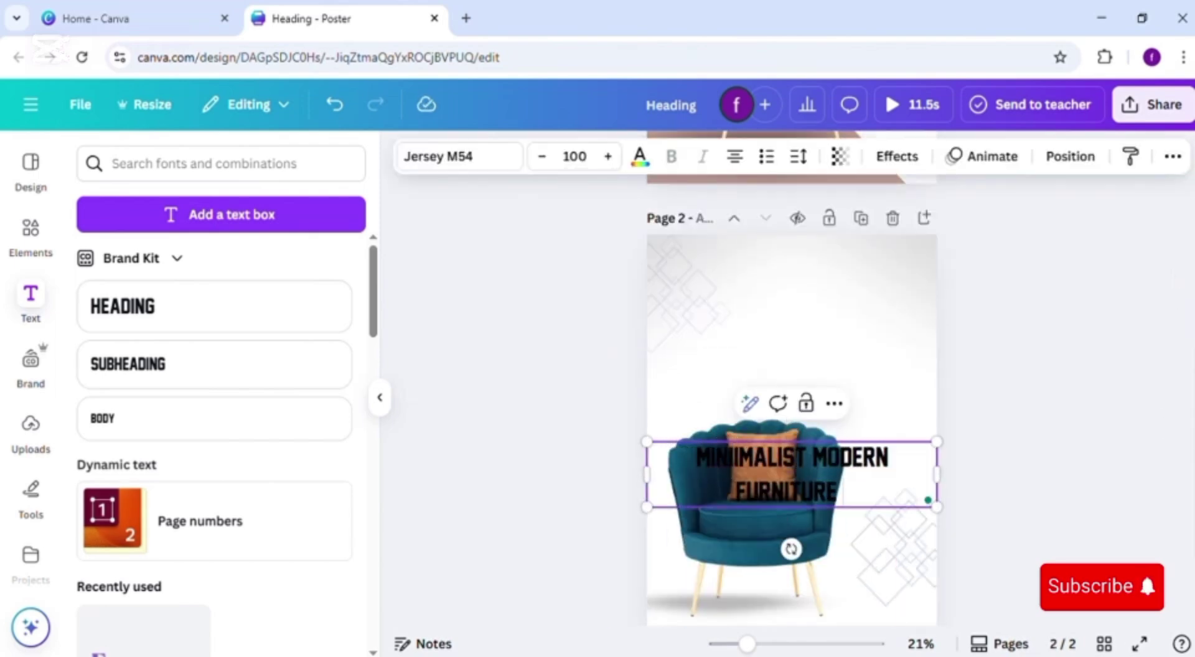
Step: Reduce the headline's font size until it fits on one line and move it into the empty area above the armchair
{"action": "left_click", "coordinate": [547, 165]}
{"action": "left_click", "coordinate": [548, 164]}
{"action": "left_click", "coordinate": [548, 165]}
{"action": "left_click", "coordinate": [548, 164]}
{"action": "left_click", "coordinate": [548, 165]}
{"action": "left_click", "coordinate": [547, 165]}
{"action": "left_click_drag", "start_coordinate": [811, 512], "coordinate": [813, 340]}
{"action": "left_click", "coordinate": [541, 156]}
{"action": "left_click", "coordinate": [542, 156]}
{"action": "left_click", "coordinate": [612, 287]}
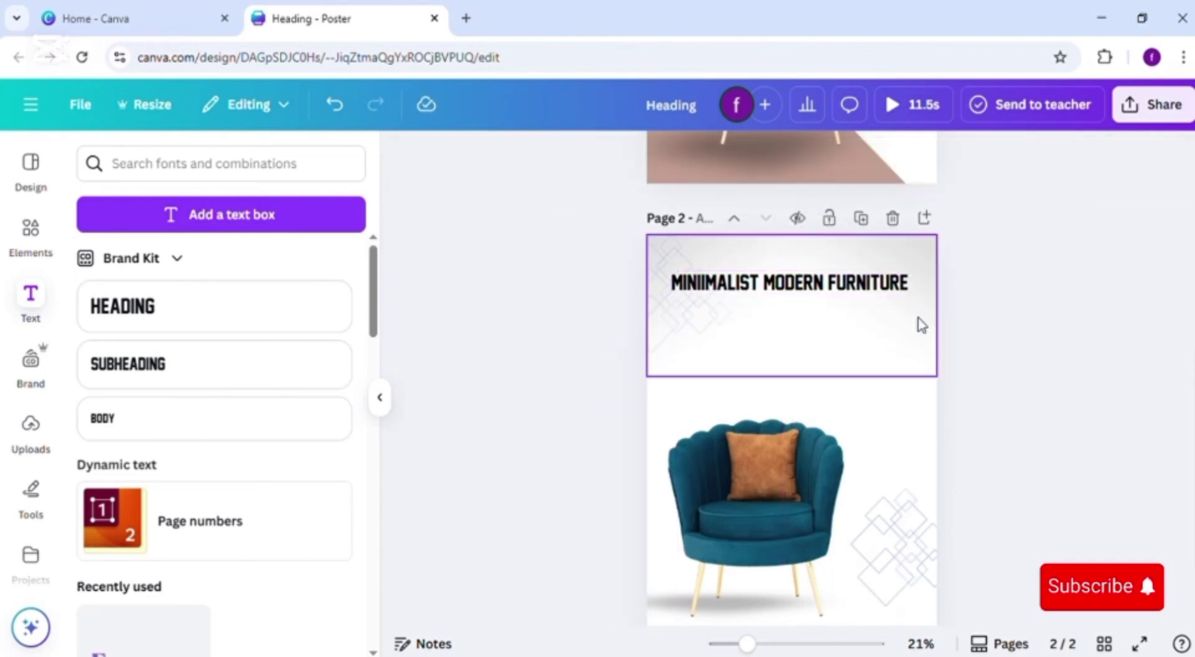
Step: Try wrapping the headline onto two lines and centring it near the page's upper edge
{"action": "left_click", "coordinate": [876, 296]}
{"action": "left_click", "coordinate": [827, 285]}
{"action": "key", "text": "Return"}
{"action": "left_click_drag", "start_coordinate": [867, 284], "coordinate": [746, 282]}
{"action": "left_click_drag", "start_coordinate": [871, 295], "coordinate": [915, 299]}
{"action": "left_click_drag", "start_coordinate": [836, 365], "coordinate": [813, 363]}
{"action": "left_click", "coordinate": [781, 348]}
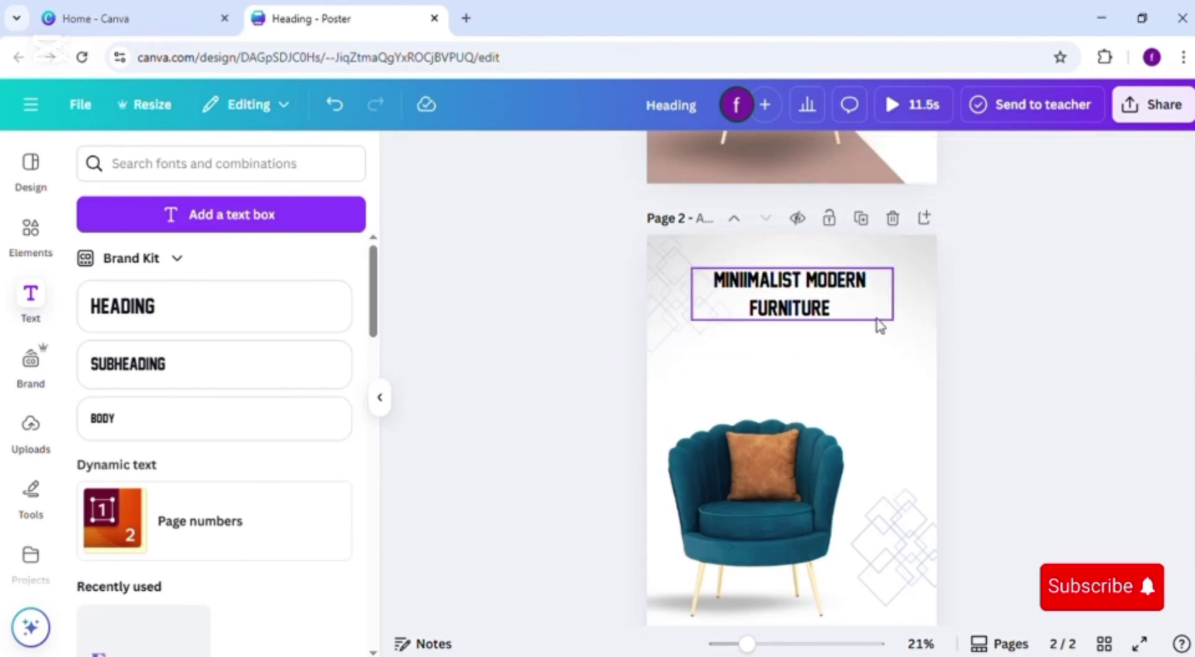
{"action": "left_click_drag", "start_coordinate": [815, 301], "coordinate": [816, 311]}
{"action": "left_click", "coordinate": [994, 303]}
Step: Undo the last headline layout changes
{"action": "left_click", "coordinate": [791, 327]}
{"action": "key", "text": "ctrl+z"}
{"action": "key", "text": "ctrl+z"}
{"action": "key", "text": "ctrl+z"}
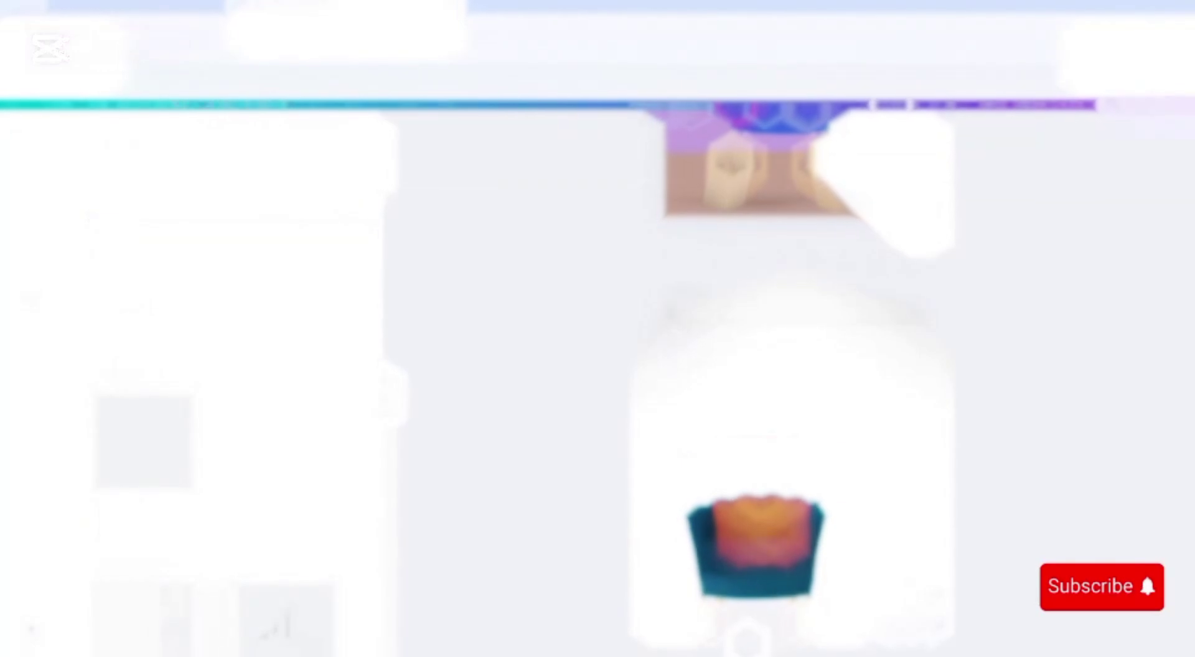
Step: Search the graphic elements for "50% off"
{"action": "left_click", "coordinate": [40, 240]}
{"action": "left_click", "coordinate": [152, 166]}
{"action": "key", "text": "ctrl+a"}
{"action": "type", "text": "50%"}
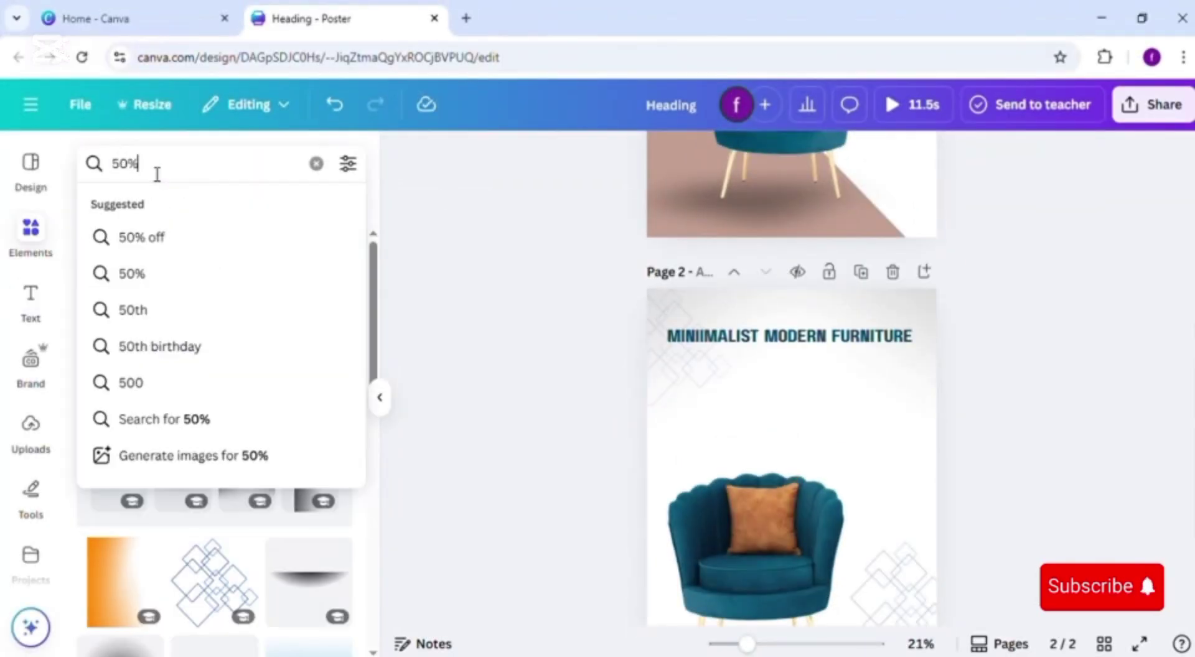
{"action": "left_click", "coordinate": [141, 237]}
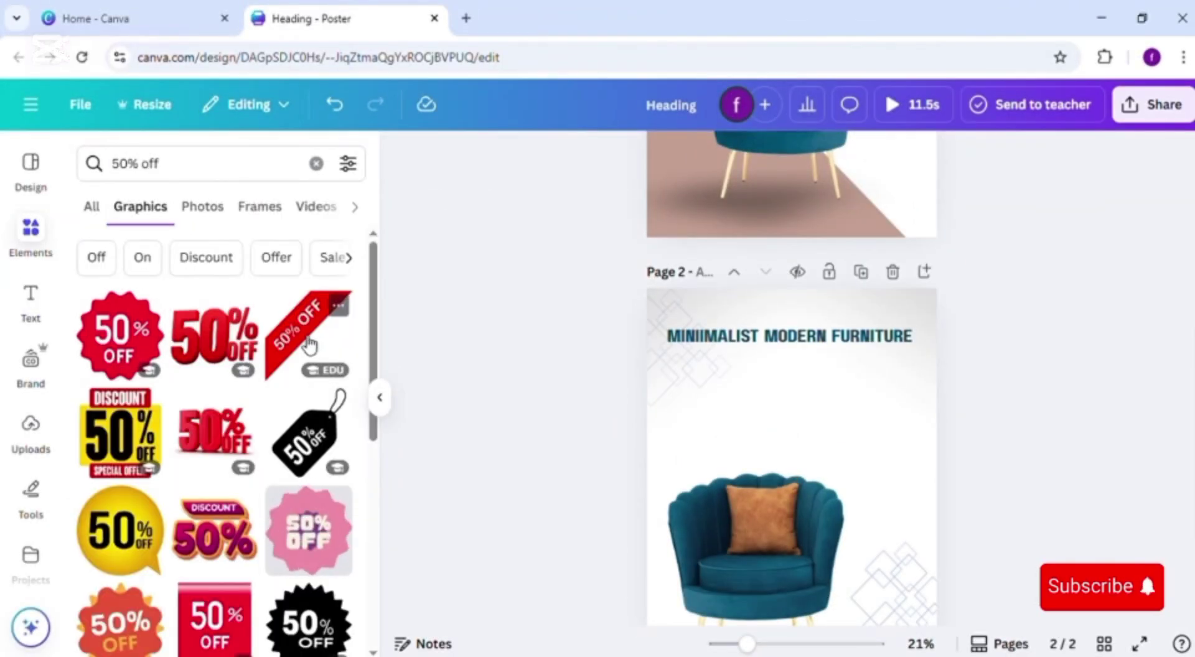
Step: Shift the headline down and place the red diagonal 50% OFF ribbon in the page's upper-left corner
{"action": "left_click_drag", "start_coordinate": [674, 347], "coordinate": [675, 416]}
{"action": "left_click", "coordinate": [304, 341]}
{"action": "left_click_drag", "start_coordinate": [773, 511], "coordinate": [690, 366]}
{"action": "left_click", "coordinate": [561, 396]}
{"action": "left_click", "coordinate": [858, 412]}
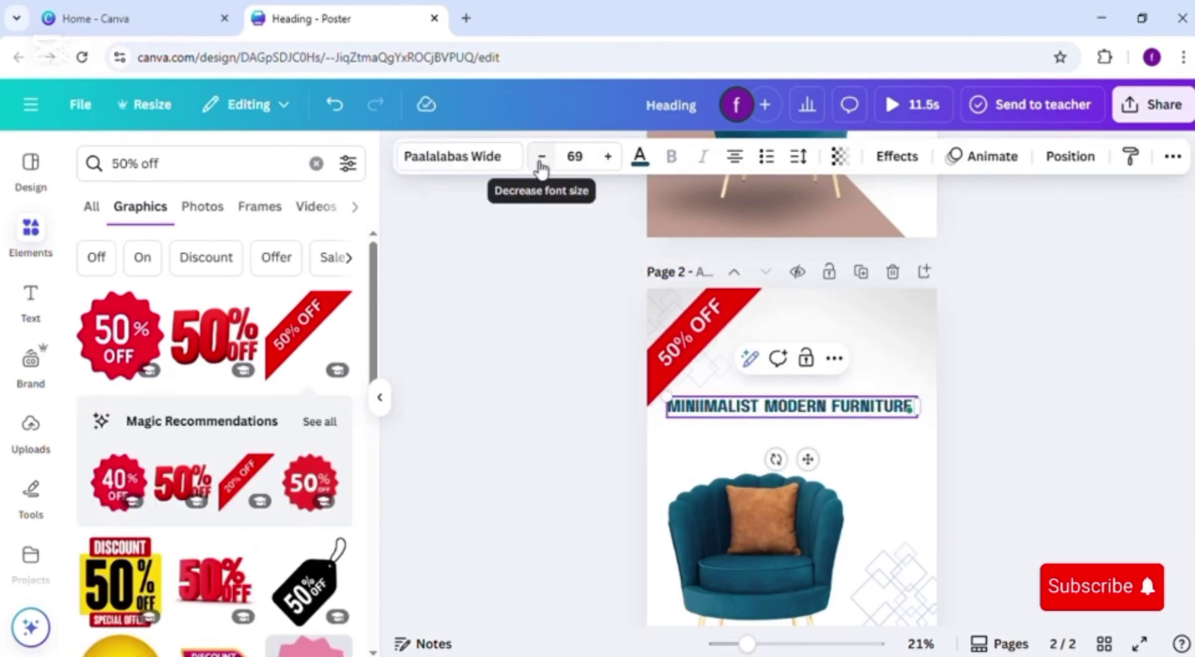
{"action": "left_click", "coordinate": [569, 380]}
Step: Move the armchair toward the page's right side and reposition the floor shadow under its legs
{"action": "scroll", "coordinate": [685, 405], "scroll_direction": "down", "scroll_amount": 3}
{"action": "left_click_drag", "start_coordinate": [821, 477], "coordinate": [866, 485]}
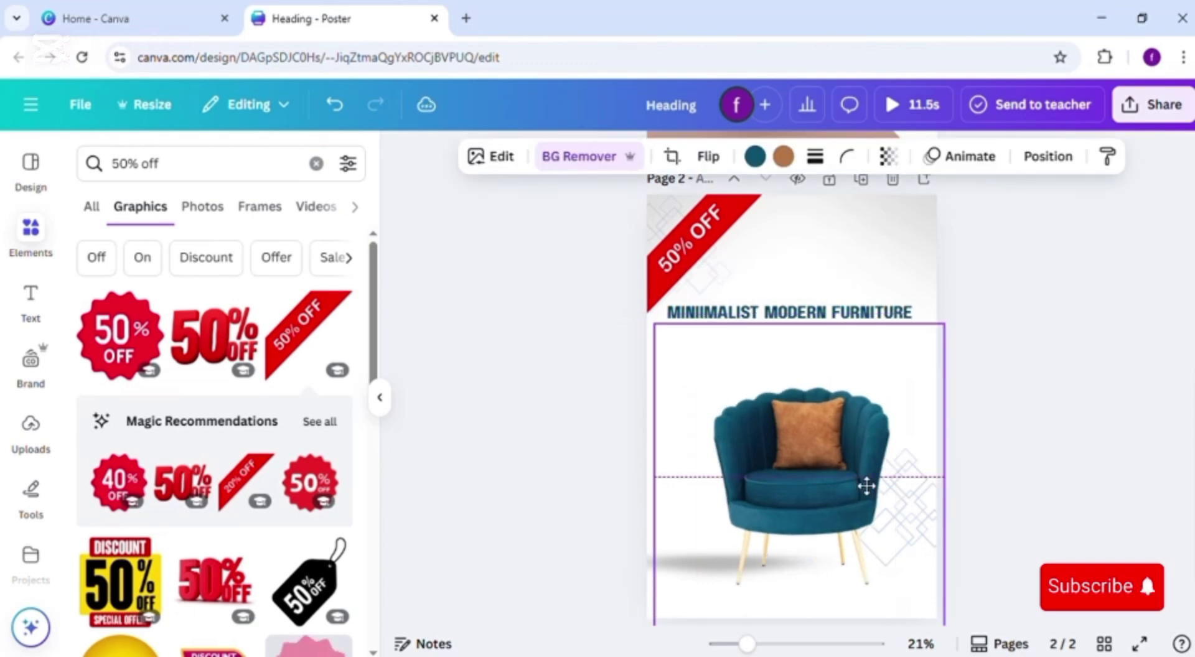
{"action": "left_click_drag", "start_coordinate": [746, 558], "coordinate": [760, 552]}
{"action": "left_click_drag", "start_coordinate": [665, 574], "coordinate": [697, 583]}
{"action": "left_click_drag", "start_coordinate": [771, 315], "coordinate": [771, 317]}
Step: Delete the diagonal 50% OFF ribbon and add the orange-red starburst 50% OFF badge
{"action": "scroll", "coordinate": [163, 484], "scroll_direction": "down", "scroll_amount": 5}
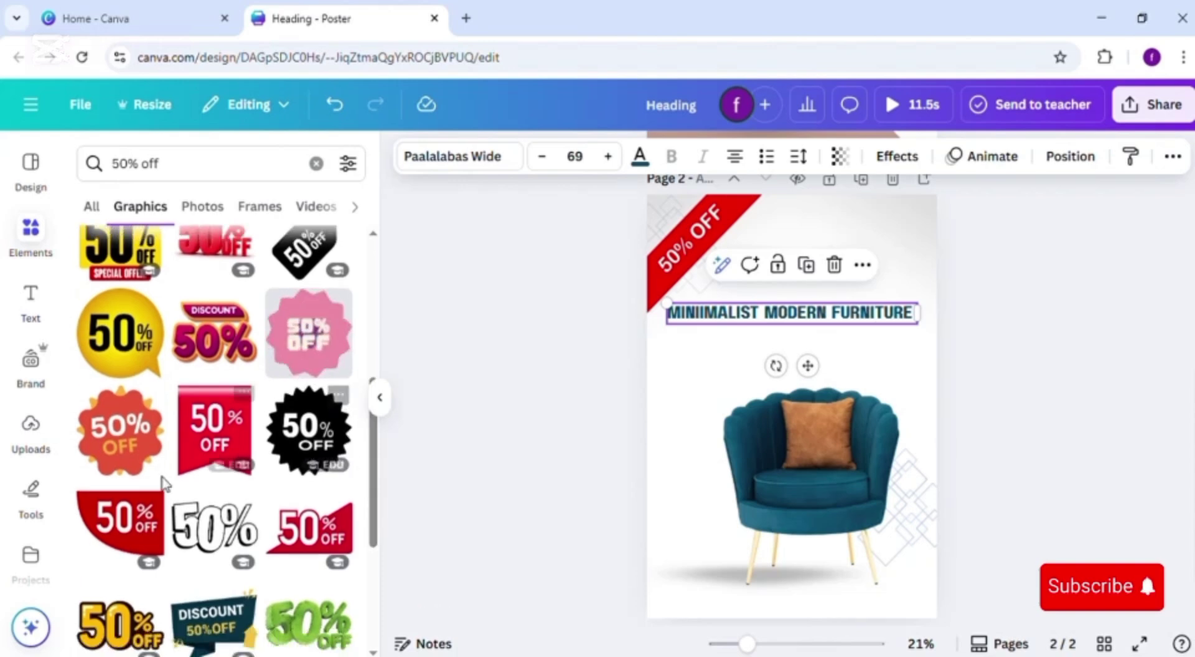
{"action": "left_click", "coordinate": [674, 261]}
{"action": "key", "text": "Delete"}
{"action": "left_click", "coordinate": [120, 430]}
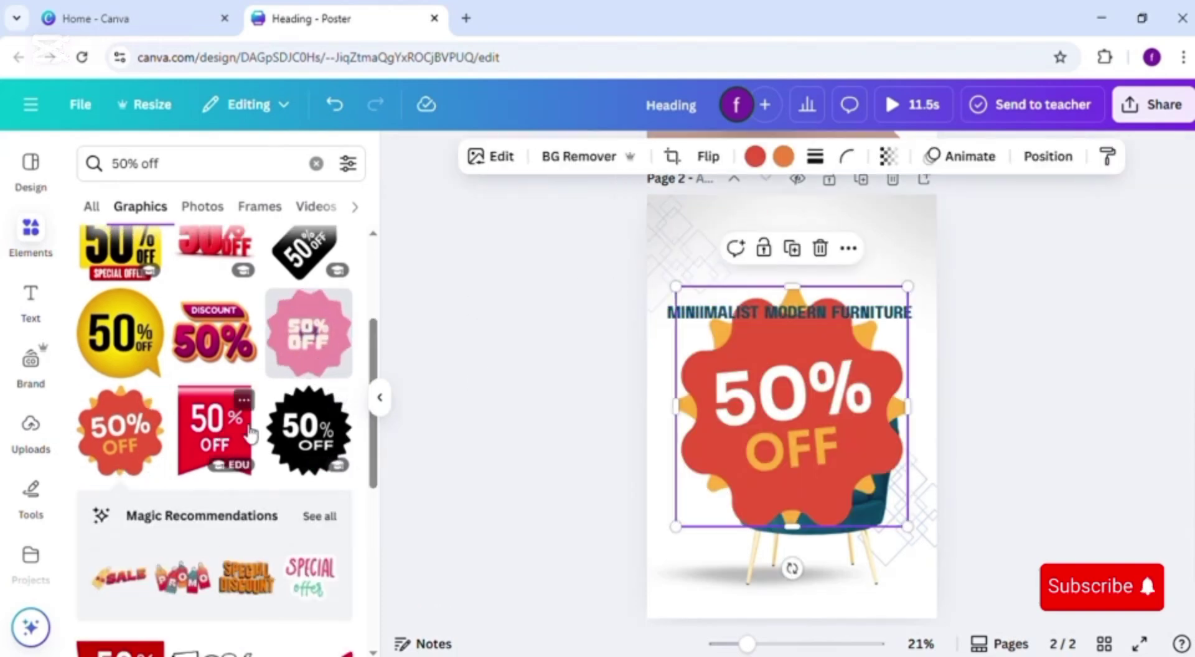
Step: Shrink the starburst badge and place it at the page's left edge above the armchair, moving the headline up
{"action": "left_click_drag", "start_coordinate": [679, 289], "coordinate": [815, 431]}
{"action": "left_click_drag", "start_coordinate": [861, 479], "coordinate": [688, 399]}
{"action": "left_click_drag", "start_coordinate": [734, 447], "coordinate": [713, 426]}
{"action": "mouse_move", "coordinate": [697, 406]}
{"action": "left_mouse_down"}
{"action": "mouse_move", "coordinate": [723, 403]}
{"action": "mouse_move", "coordinate": [715, 392]}
{"action": "left_mouse_up"}
{"action": "left_click_drag", "start_coordinate": [822, 314], "coordinate": [822, 287]}
{"action": "left_click_drag", "start_coordinate": [696, 373], "coordinate": [692, 377]}
{"action": "left_click_drag", "start_coordinate": [656, 420], "coordinate": [647, 427]}
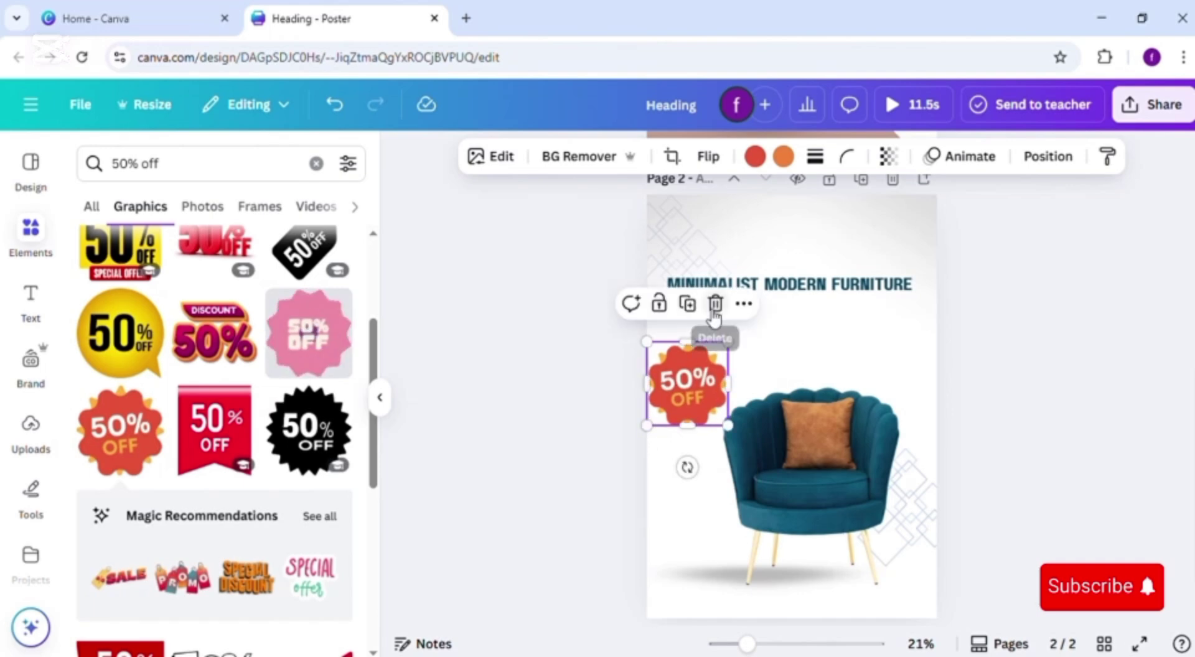
Step: Recolour the starburst badge's main fill with the bright red from the default solid colours
{"action": "left_click", "coordinate": [755, 157]}
{"action": "scroll", "coordinate": [205, 436], "scroll_direction": "down", "scroll_amount": 7}
{"action": "left_click", "coordinate": [99, 527]}
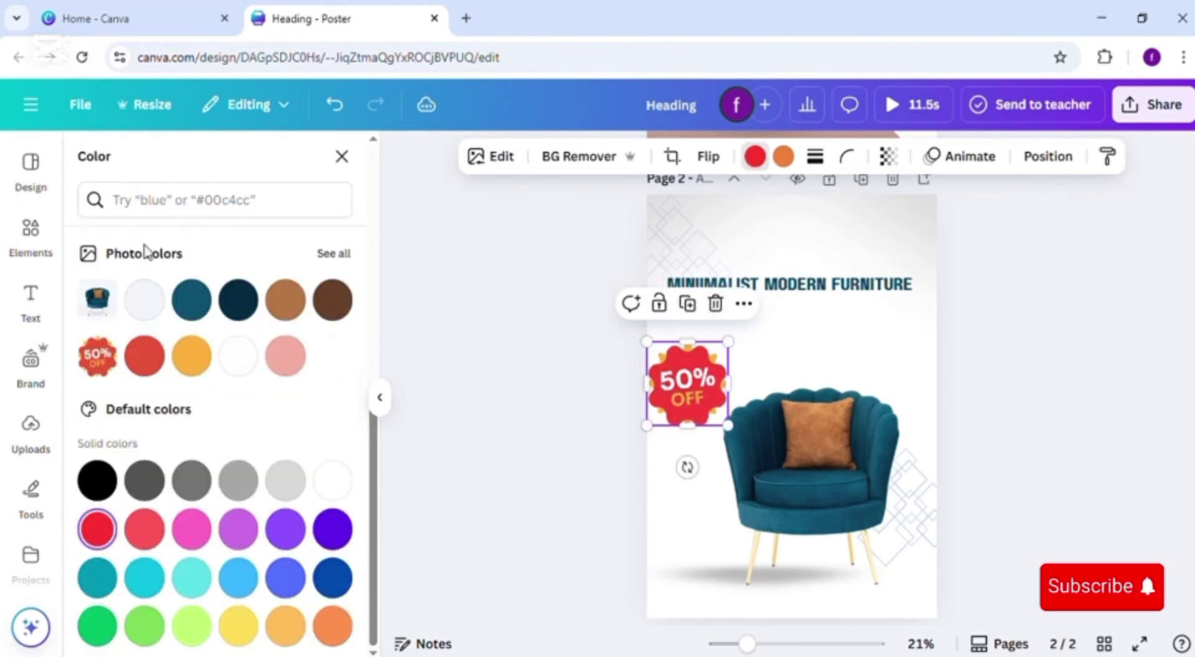
{"action": "left_click", "coordinate": [342, 156]}
{"action": "left_click", "coordinate": [553, 373]}
Step: Undo the badge recolouring and the latest badge and headline position changes
{"action": "key", "text": "ctrl+z"}
{"action": "key", "text": "ctrl+z"}
{"action": "key", "text": "ctrl+z"}
{"action": "key", "text": "ctrl+z"}
{"action": "key", "text": "ctrl+z"}
{"action": "key", "text": "ctrl+z"}
{"action": "key", "text": "ctrl+z"}
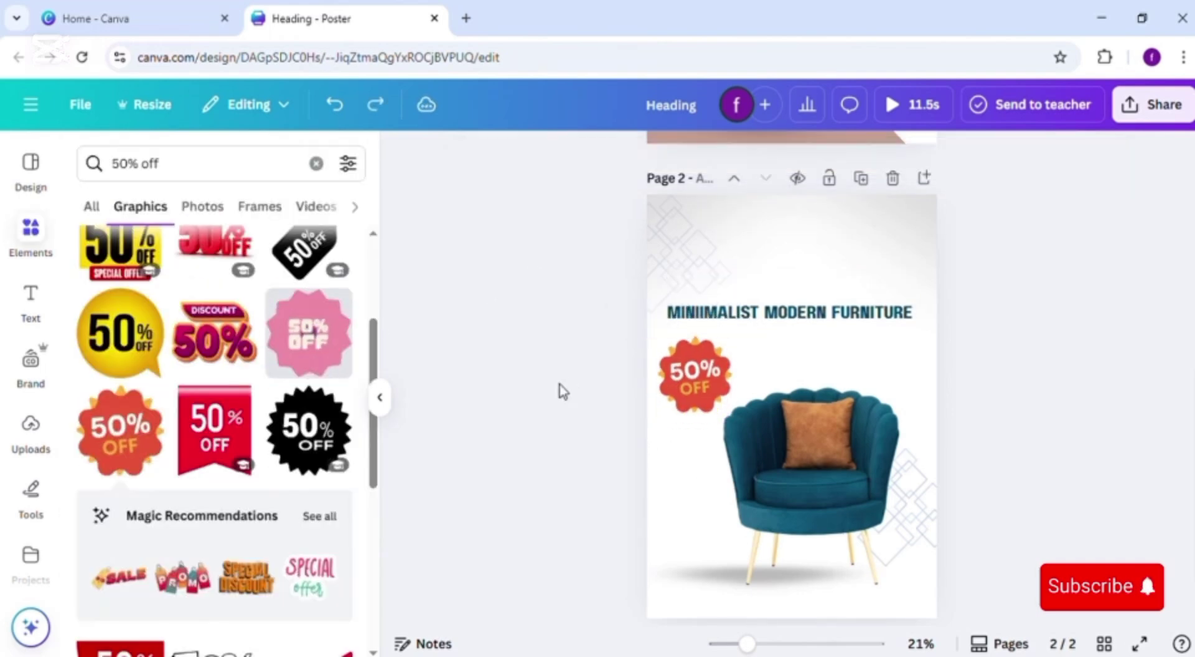
Step: Add the red 50% OFF banner, shrink it and place it in the page's upper-left corner above the headline
{"action": "left_click", "coordinate": [230, 419]}
{"action": "left_click_drag", "start_coordinate": [815, 406], "coordinate": [763, 394]}
{"action": "left_click_drag", "start_coordinate": [798, 465], "coordinate": [750, 408]}
{"action": "left_click_drag", "start_coordinate": [728, 385], "coordinate": [779, 323]}
Step: Recolour the headline brown and apply the Lift effect with intensity 40
{"action": "left_click", "coordinate": [640, 157]}
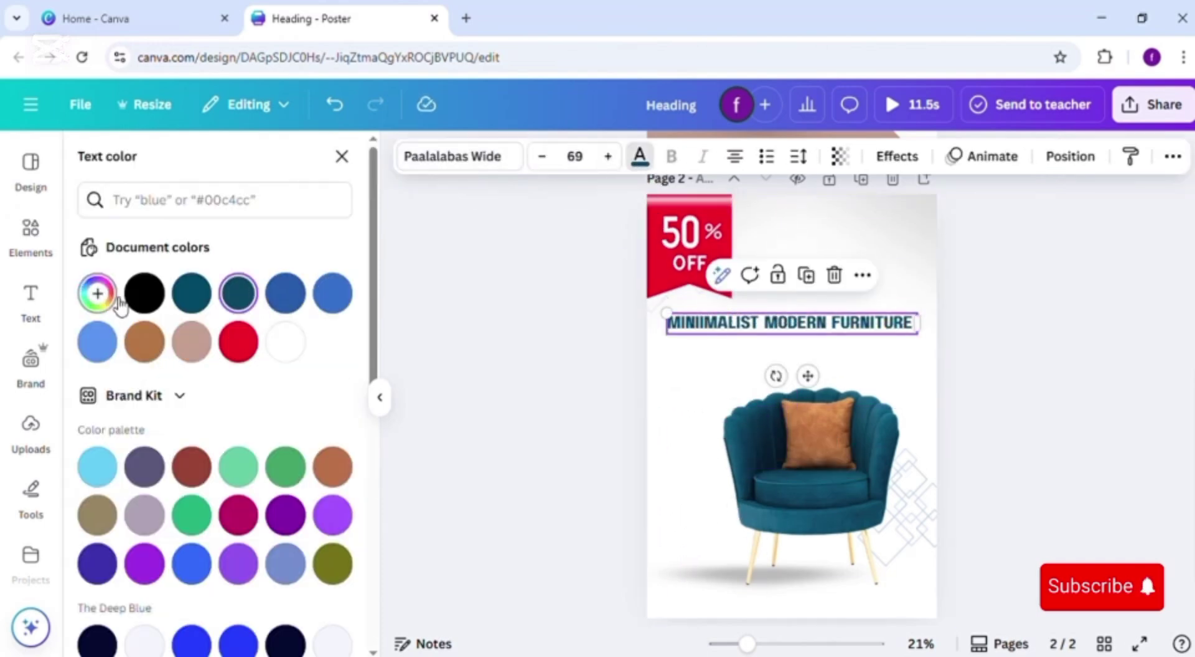
{"action": "left_click", "coordinate": [894, 161]}
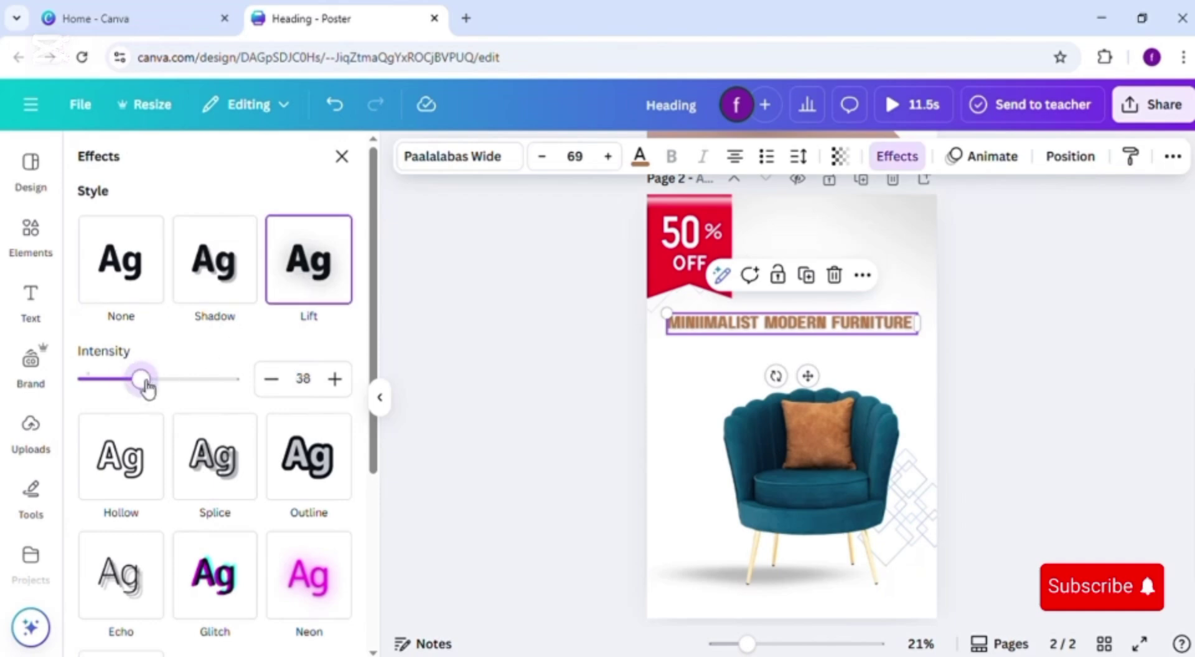
{"action": "scroll", "coordinate": [352, 323], "scroll_direction": "down", "scroll_amount": 3}
{"action": "scroll", "coordinate": [249, 299], "scroll_direction": "up", "scroll_amount": 3}
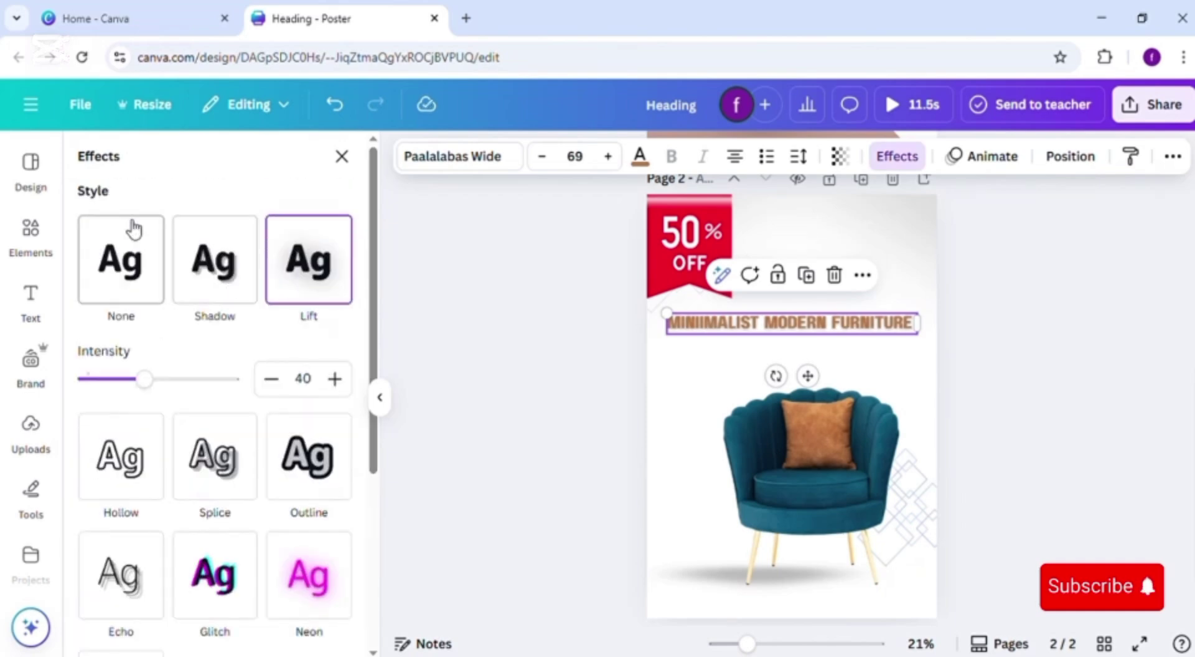
Step: Remove the Lift effect from the headline by setting its effect style to None
{"action": "left_click", "coordinate": [31, 235]}
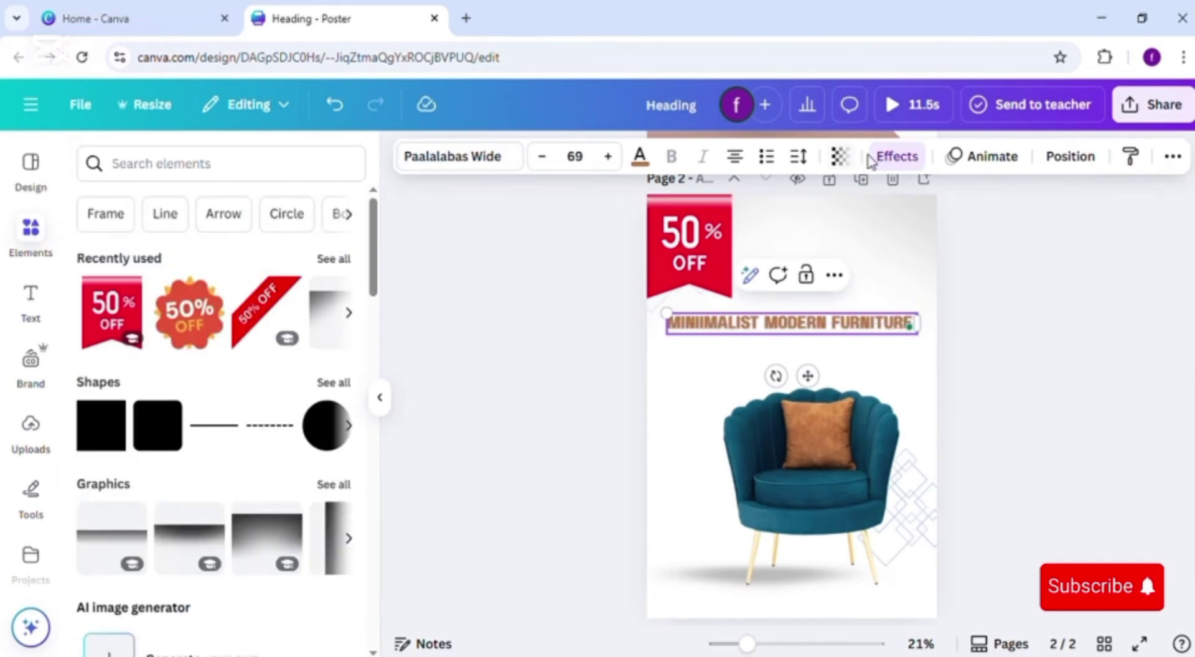
{"action": "left_click", "coordinate": [894, 156]}
{"action": "left_click", "coordinate": [307, 403]}
{"action": "left_click", "coordinate": [213, 412]}
{"action": "left_click", "coordinate": [213, 413]}
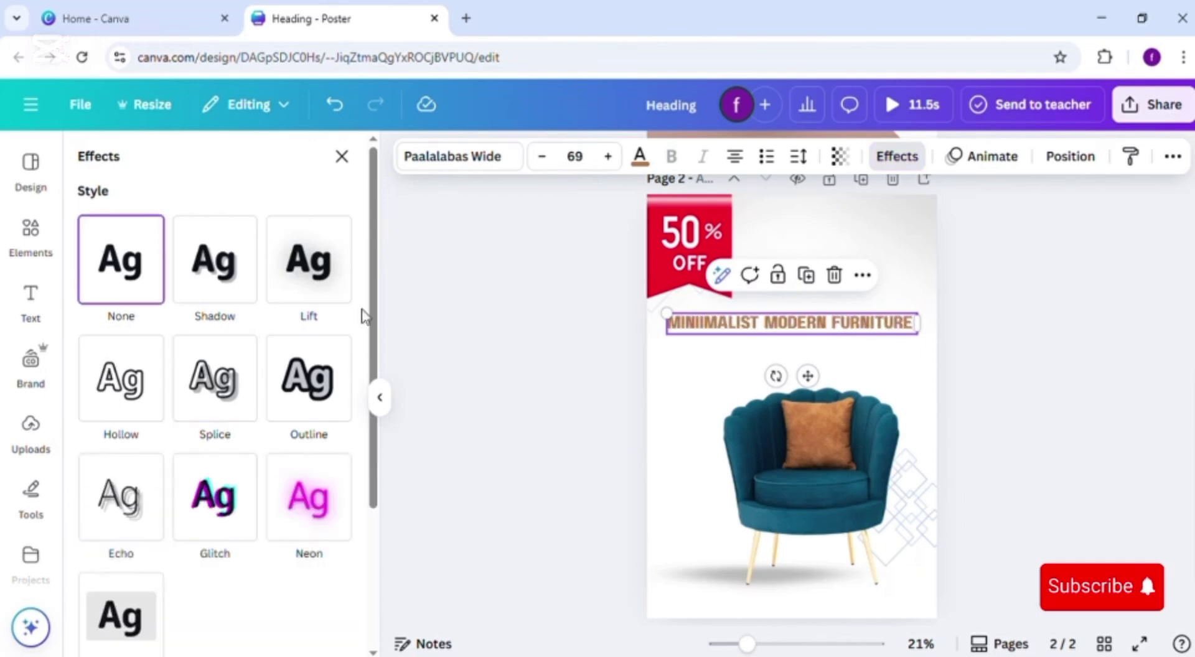
Step: Try the Hollow effect with thickness 7 on the headline, and reset the style to None
{"action": "scroll", "coordinate": [361, 309], "scroll_direction": "down", "scroll_amount": 3}
{"action": "left_click", "coordinate": [144, 212]}
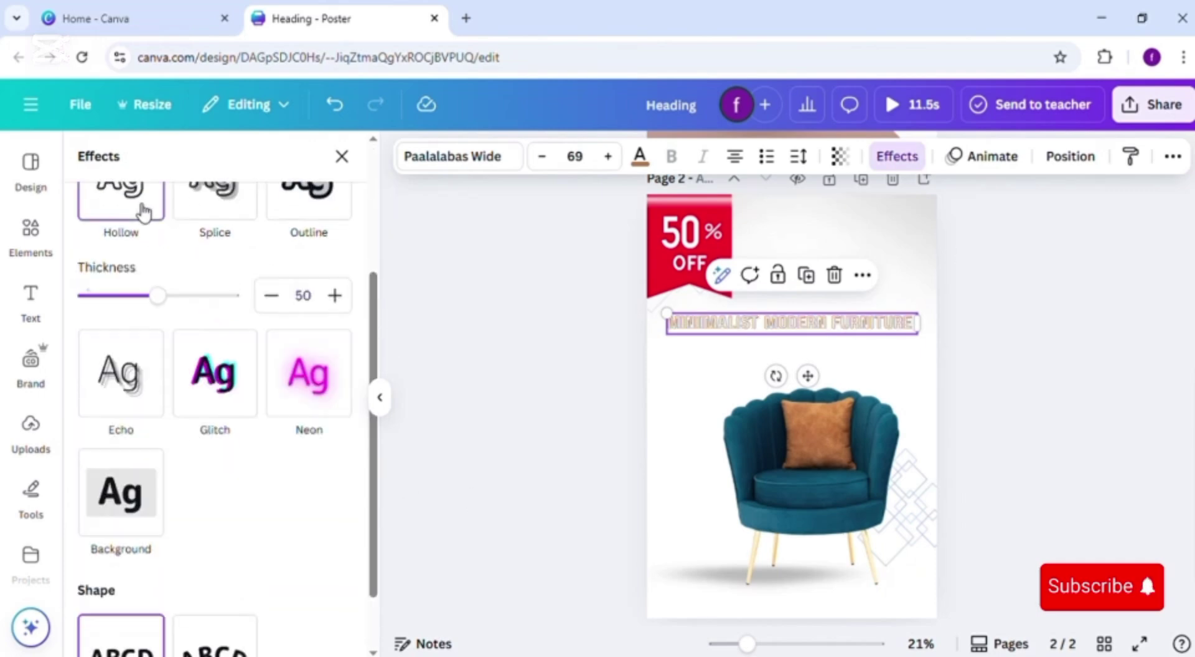
{"action": "left_click_drag", "start_coordinate": [214, 309], "coordinate": [100, 315]}
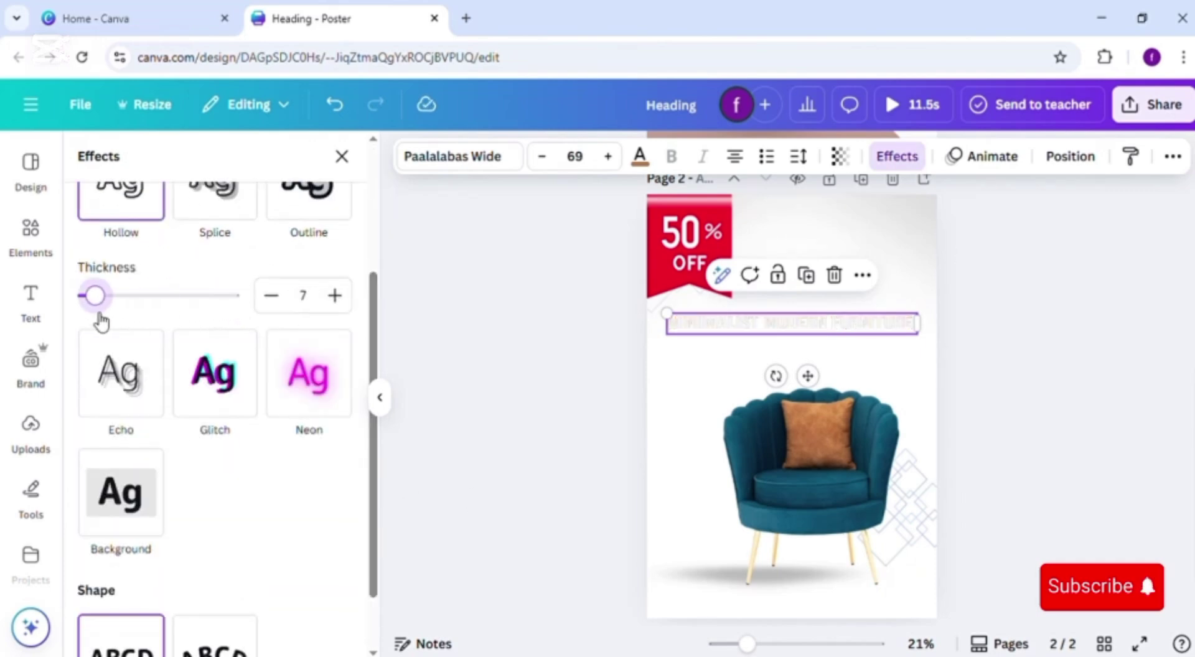
{"action": "scroll", "coordinate": [378, 459], "scroll_direction": "up", "scroll_amount": 3}
{"action": "left_click", "coordinate": [145, 264]}
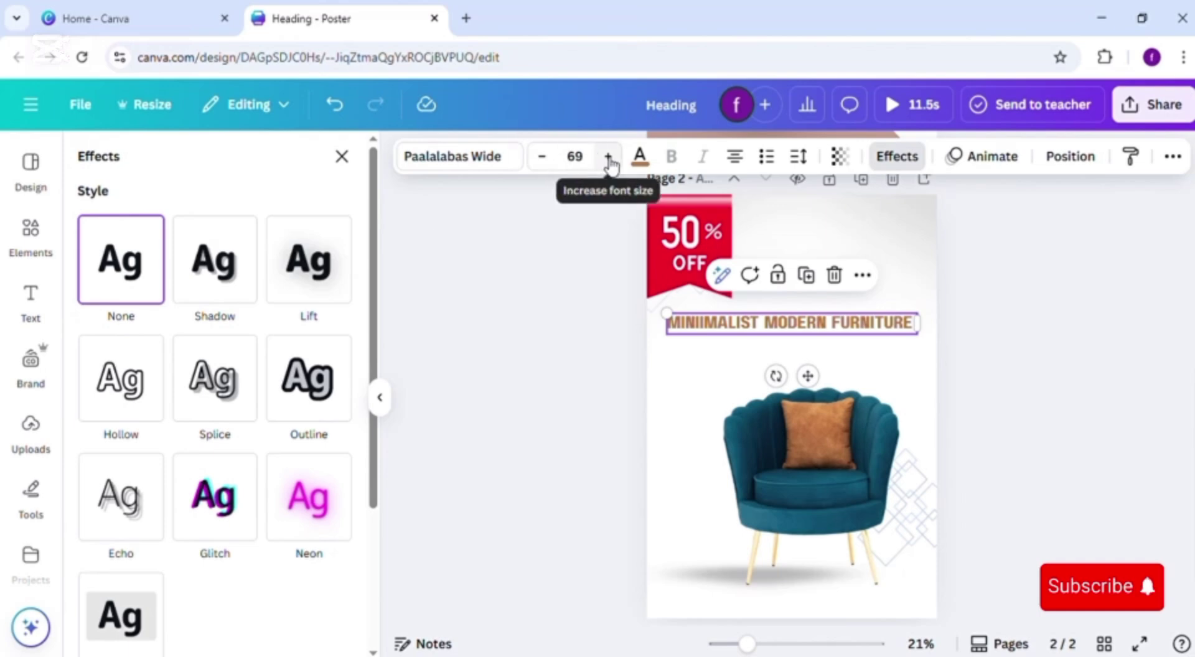
Step: Widen the headline's letter spacing until it wraps onto two lines and slightly tighten its line spacing
{"action": "left_click", "coordinate": [799, 157]}
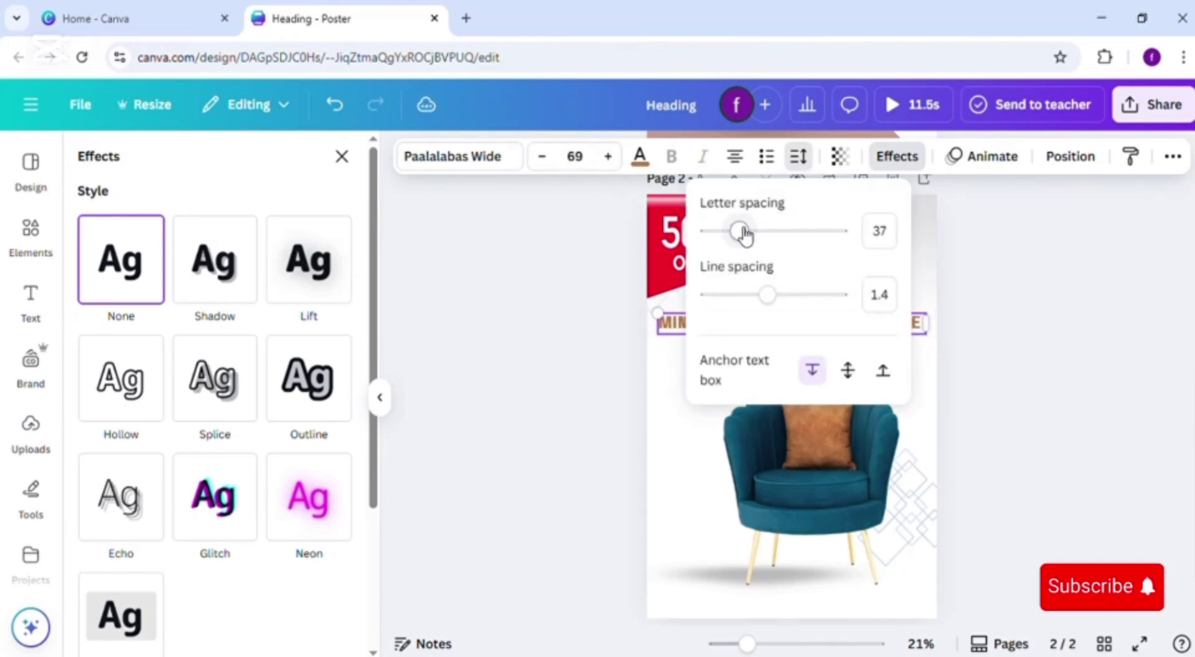
{"action": "left_click", "coordinate": [799, 156]}
{"action": "left_click", "coordinate": [720, 316]}
{"action": "left_click", "coordinate": [838, 156]}
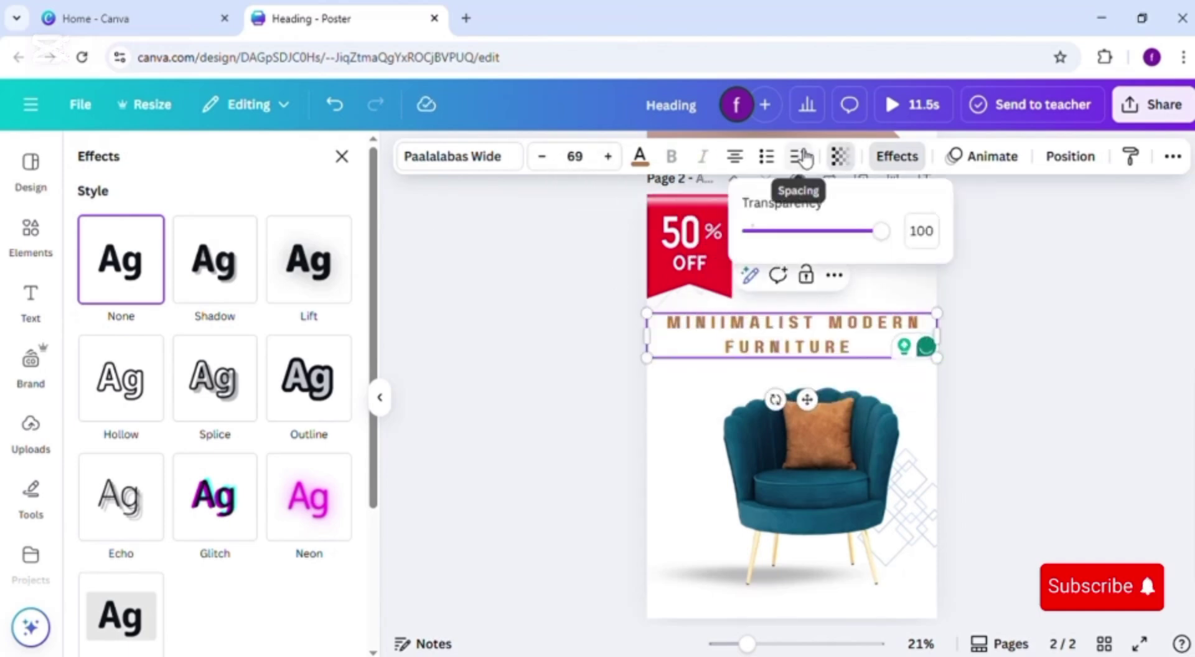
{"action": "left_click", "coordinate": [800, 158]}
{"action": "left_click_drag", "start_coordinate": [767, 295], "coordinate": [762, 296]}
{"action": "left_click", "coordinate": [629, 309]}
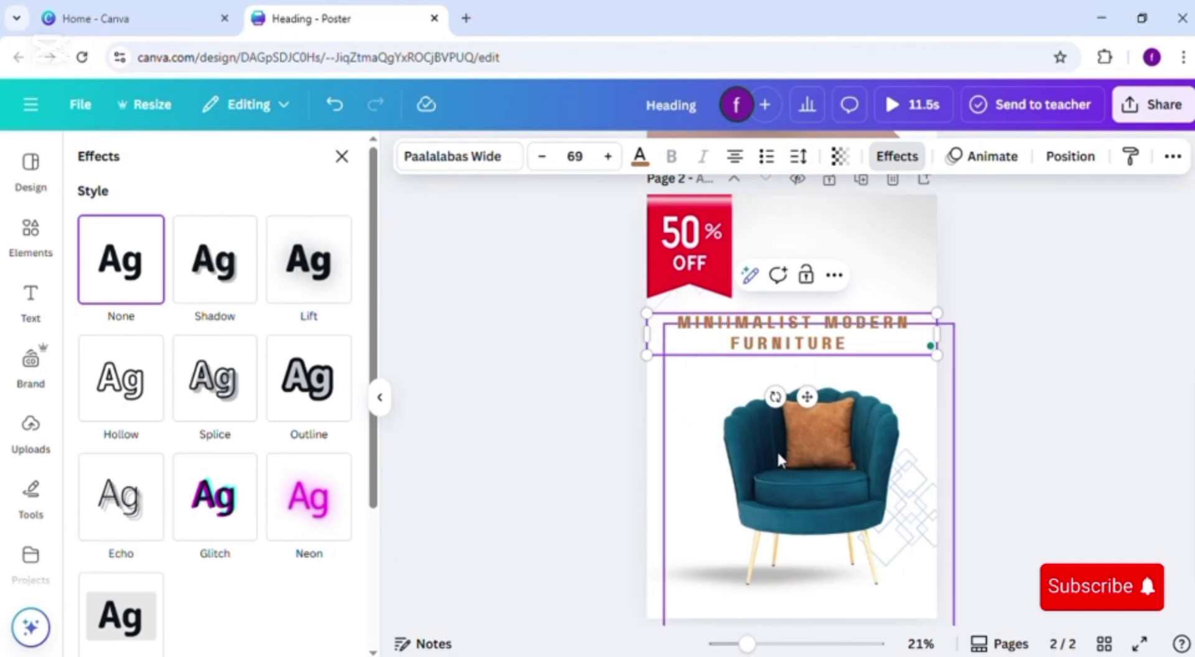
Step: Delete the red 50% OFF banner and move the headline up into the freed space
{"action": "left_click", "coordinate": [443, 444]}
{"action": "left_click", "coordinate": [702, 233]}
{"action": "key", "text": "Delete"}
{"action": "left_click_drag", "start_coordinate": [752, 346], "coordinate": [772, 286]}
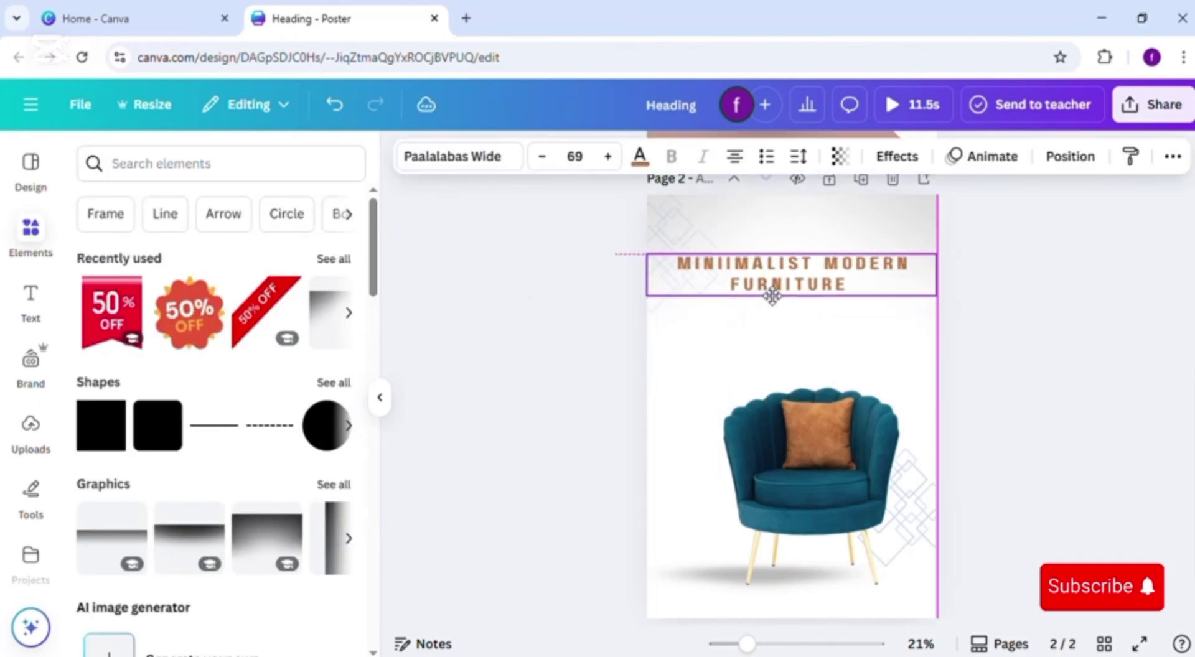
Step: Try the diagonal 50% OFF ribbon from the recently used graphics above the armchair, and delete it
{"action": "left_click", "coordinate": [330, 259]}
{"action": "left_click", "coordinate": [307, 245]}
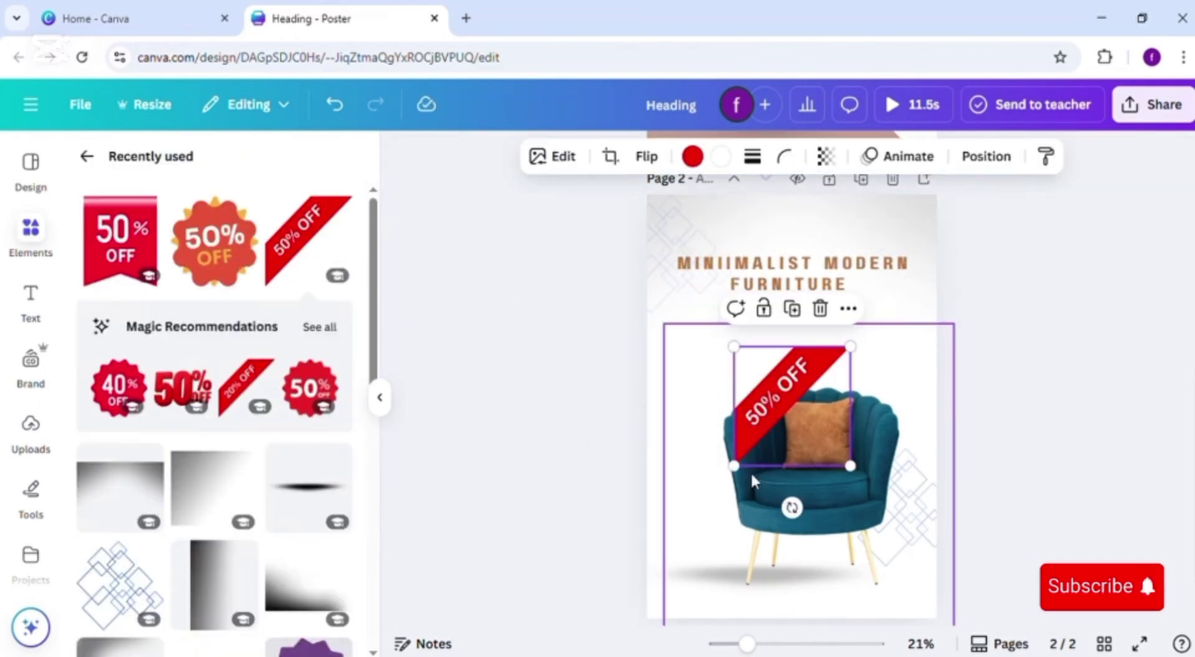
{"action": "left_click_drag", "start_coordinate": [773, 403], "coordinate": [684, 354]}
{"action": "key", "text": "Delete"}
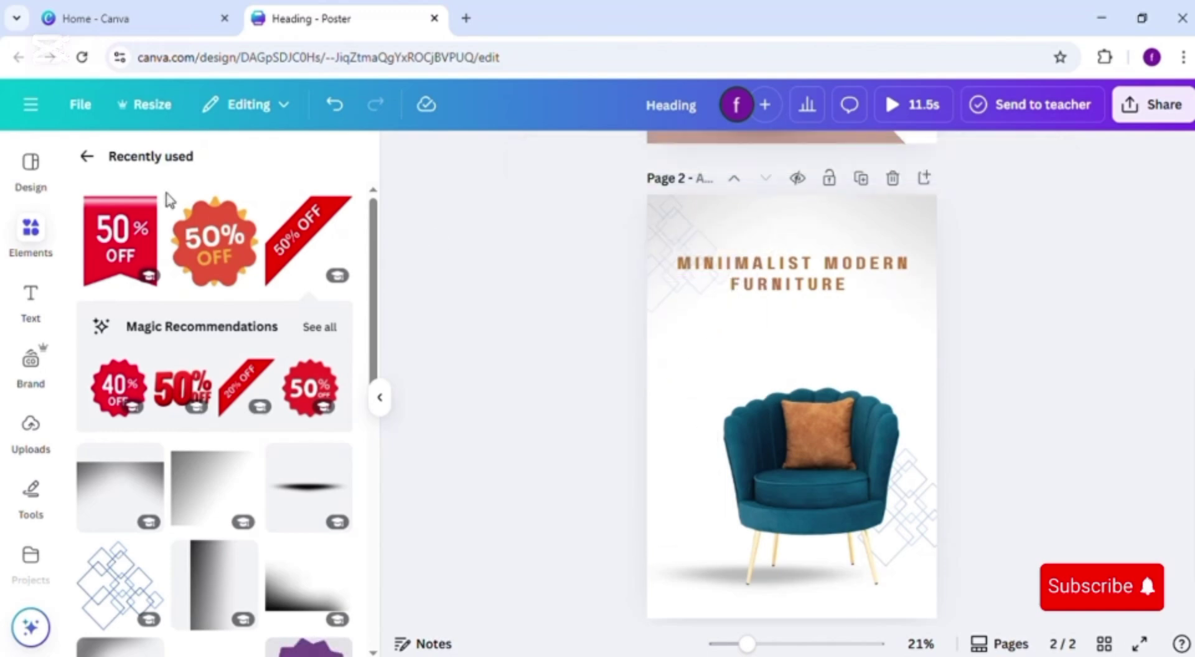
Step: Add the starburst badge, replace it with the recommended DISCOUNT 50% graphic, and scale that down at the armchair's upper left
{"action": "left_click", "coordinate": [214, 243]}
{"action": "left_click", "coordinate": [330, 329]}
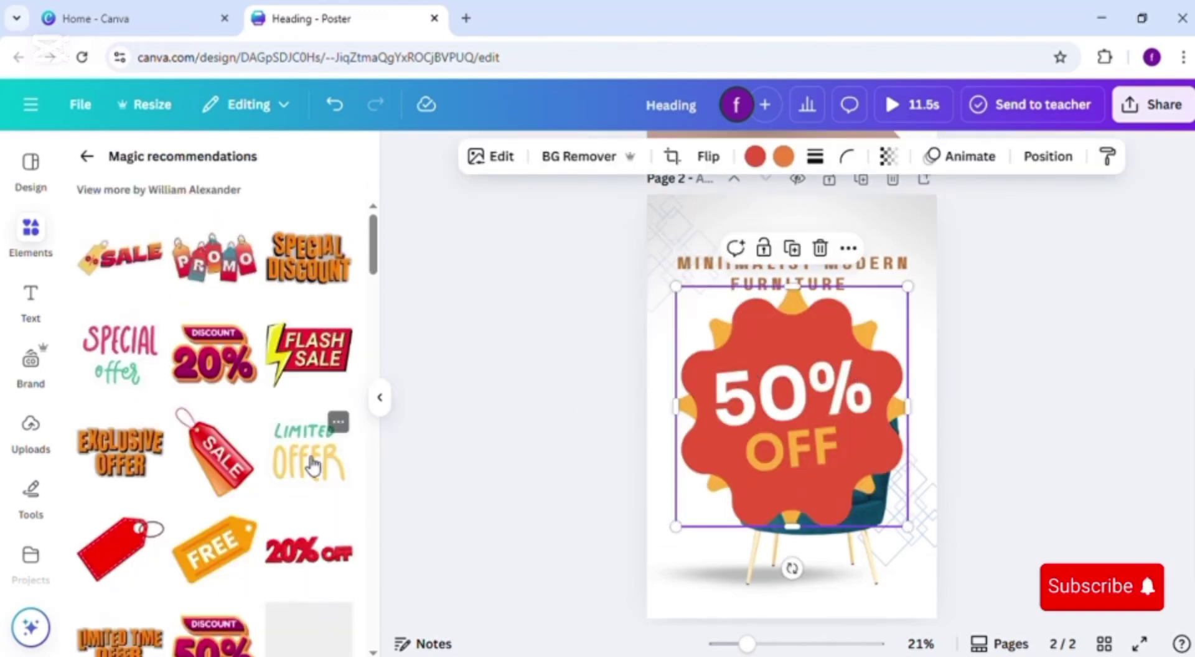
{"action": "left_click", "coordinate": [229, 647]}
{"action": "left_click_drag", "start_coordinate": [796, 411], "coordinate": [771, 435]}
{"action": "left_click", "coordinate": [837, 449]}
{"action": "key", "text": "Delete"}
{"action": "left_click_drag", "start_coordinate": [897, 314], "coordinate": [764, 405]}
{"action": "left_click_drag", "start_coordinate": [726, 465], "coordinate": [715, 384]}
Step: Move the headline up toward the page's upper edge and recolour its text dark blue
{"action": "left_click_drag", "start_coordinate": [793, 280], "coordinate": [793, 250]}
{"action": "left_click", "coordinate": [640, 156]}
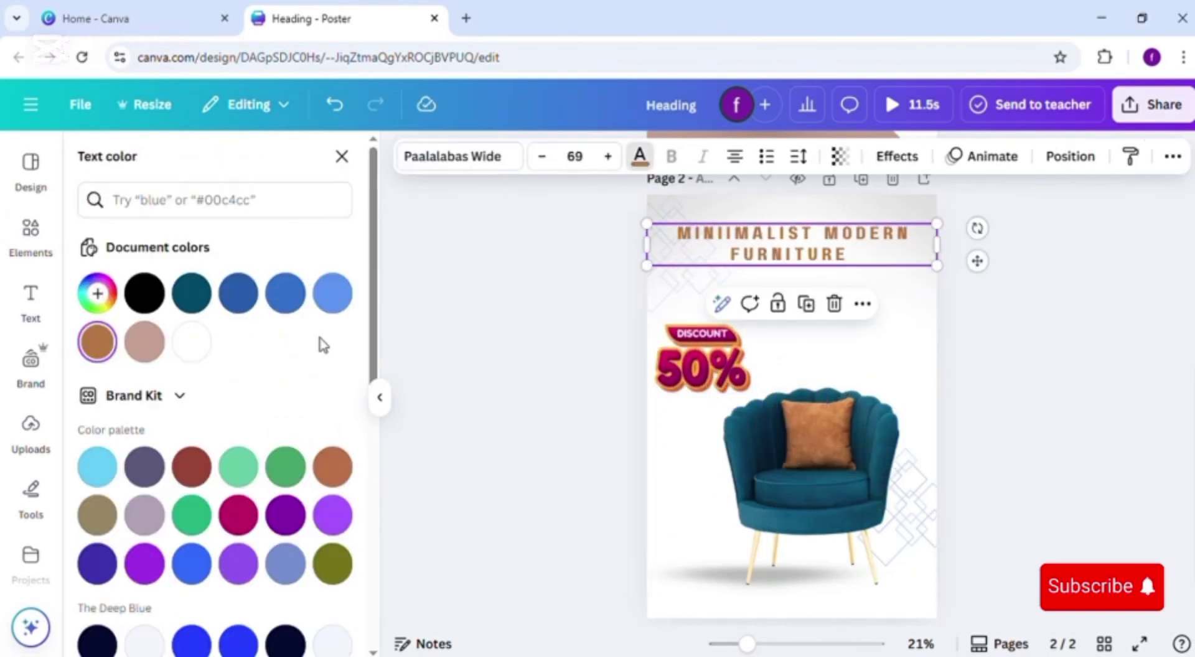
Step: Reduce the headline's letter spacing to 109 and increase its font size to 88
{"action": "left_click", "coordinate": [799, 156]}
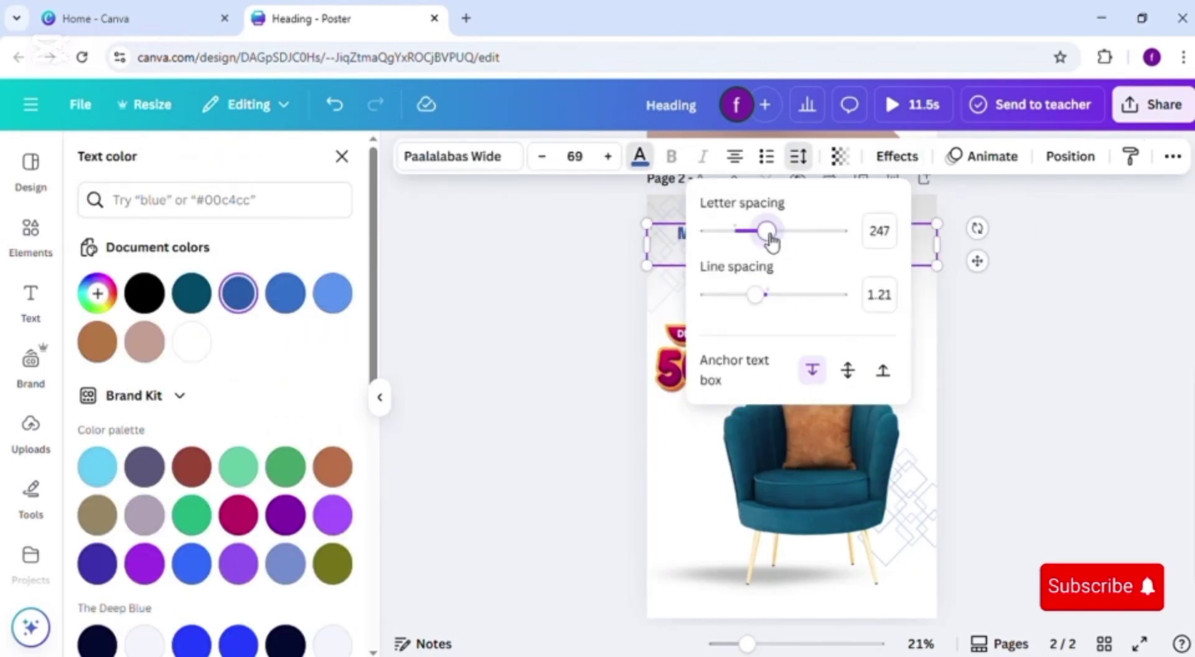
{"action": "left_click_drag", "start_coordinate": [768, 231], "coordinate": [746, 231]}
{"action": "left_click", "coordinate": [613, 268]}
{"action": "left_click", "coordinate": [609, 156]}
{"action": "left_click", "coordinate": [608, 156]}
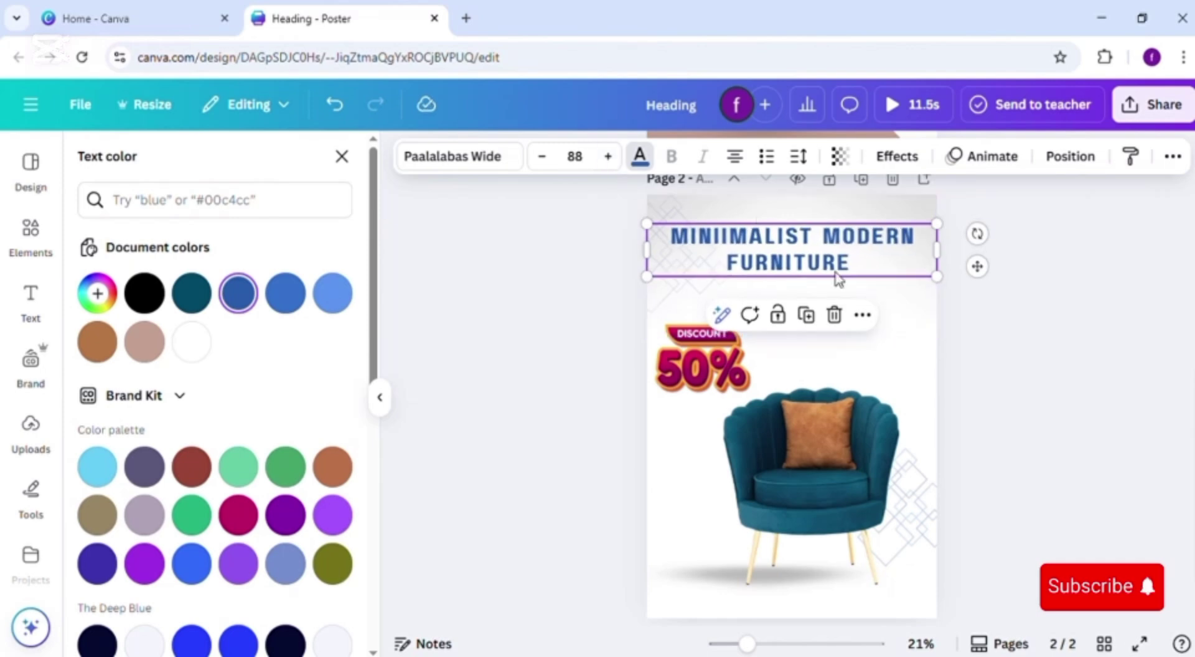
Step: Shrink the magenta DISCOUNT 50% graphic, try it tilted, and set it level again above the armchair's left side
{"action": "left_click_drag", "start_coordinate": [713, 370], "coordinate": [713, 382]}
{"action": "left_click_drag", "start_coordinate": [655, 338], "coordinate": [679, 352]}
{"action": "left_click_drag", "start_coordinate": [716, 439], "coordinate": [753, 430]}
{"action": "left_click_drag", "start_coordinate": [670, 373], "coordinate": [664, 365]}
{"action": "left_click_drag", "start_coordinate": [729, 372], "coordinate": [714, 387]}
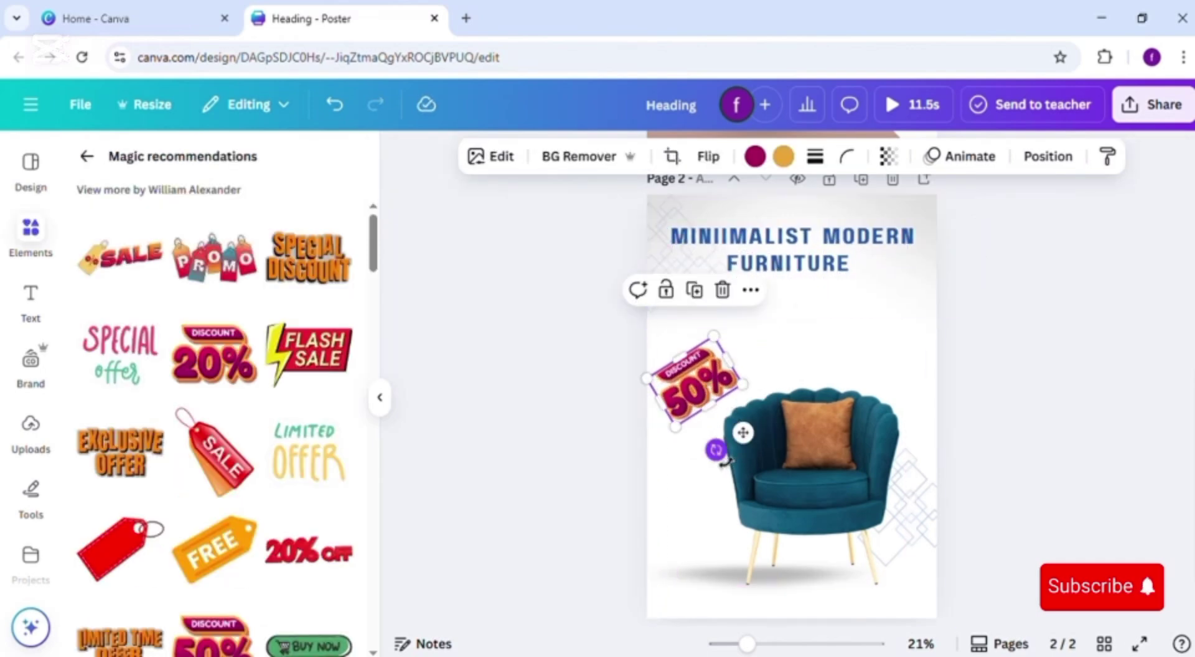
{"action": "left_click_drag", "start_coordinate": [716, 453], "coordinate": [689, 445]}
{"action": "mouse_move", "coordinate": [700, 377]}
{"action": "left_mouse_down"}
{"action": "mouse_move", "coordinate": [761, 354]}
{"action": "mouse_move", "coordinate": [699, 538]}
{"action": "mouse_move", "coordinate": [704, 378]}
{"action": "left_mouse_up"}
Step: Search the graphics for "50% off" and replace the magenta graphic with the dark teal DISCOUNT 50%OFF banner at the armchair's upper left
{"action": "left_click", "coordinate": [86, 156]}
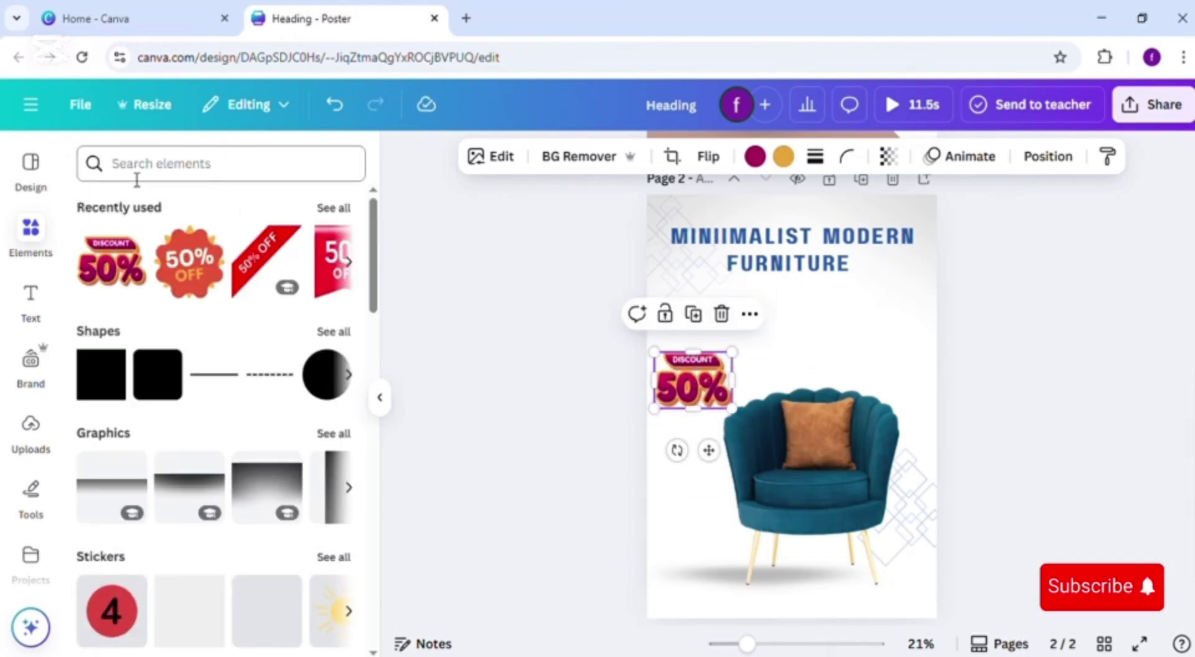
{"action": "left_click", "coordinate": [138, 163]}
{"action": "type", "text": "50% off"}
{"action": "key", "text": "Return"}
{"action": "left_click", "coordinate": [346, 305]}
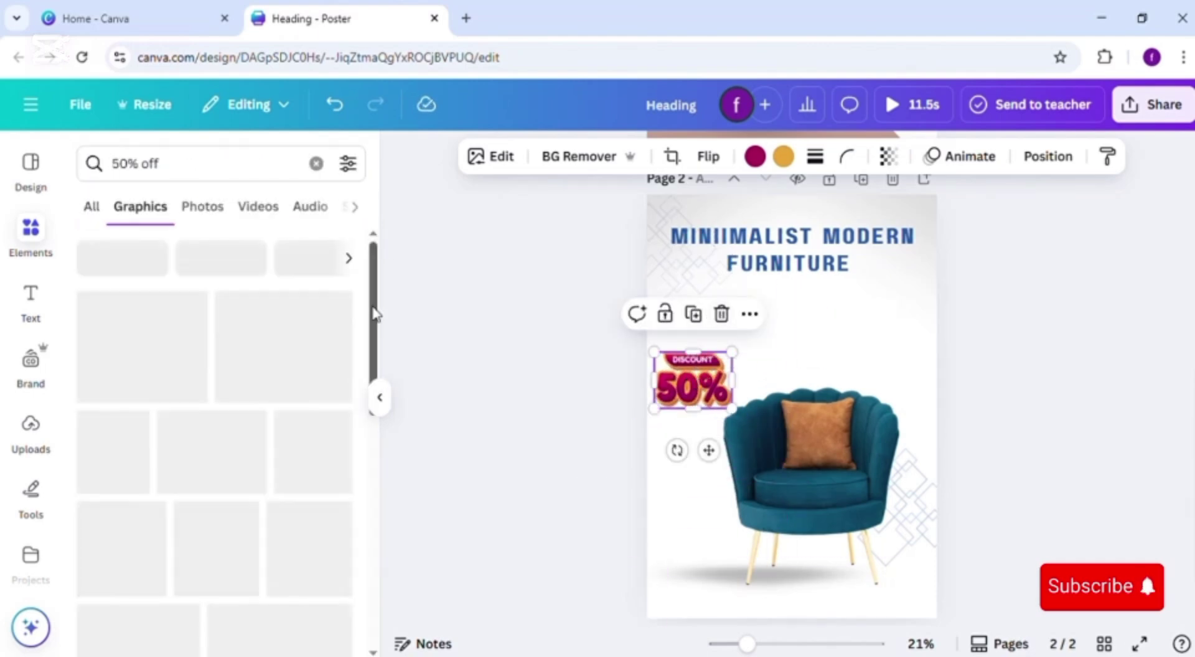
{"action": "scroll", "coordinate": [342, 434], "scroll_direction": "down", "scroll_amount": 3}
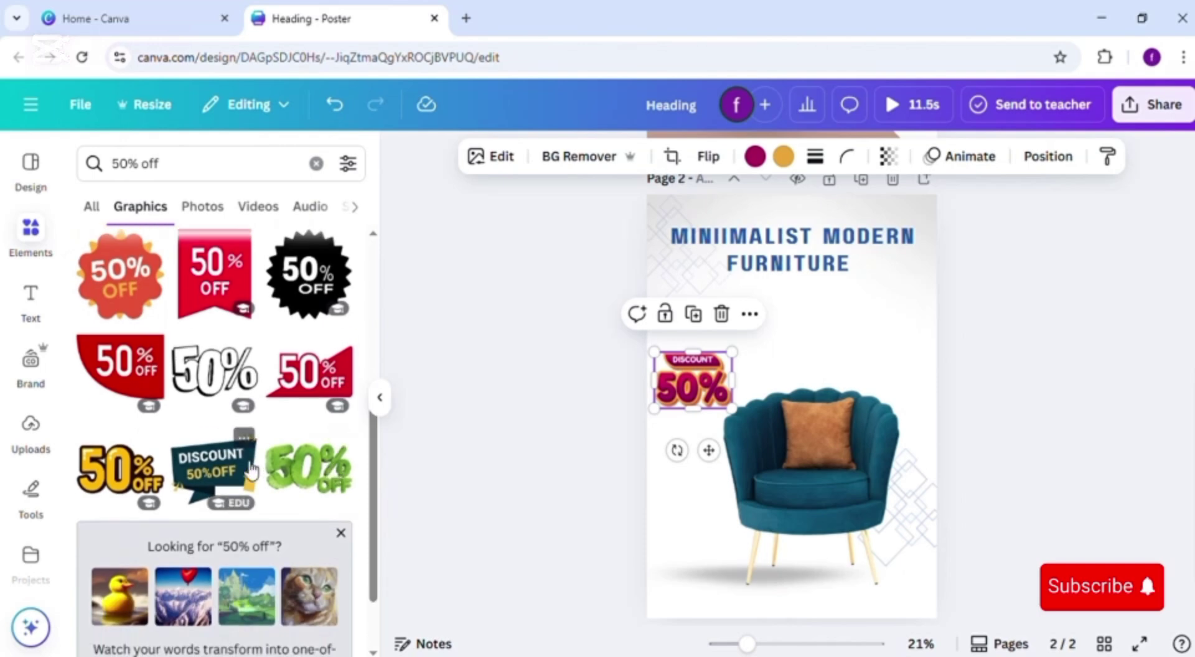
{"action": "left_click", "coordinate": [214, 473]}
{"action": "left_click_drag", "start_coordinate": [808, 390], "coordinate": [713, 359]}
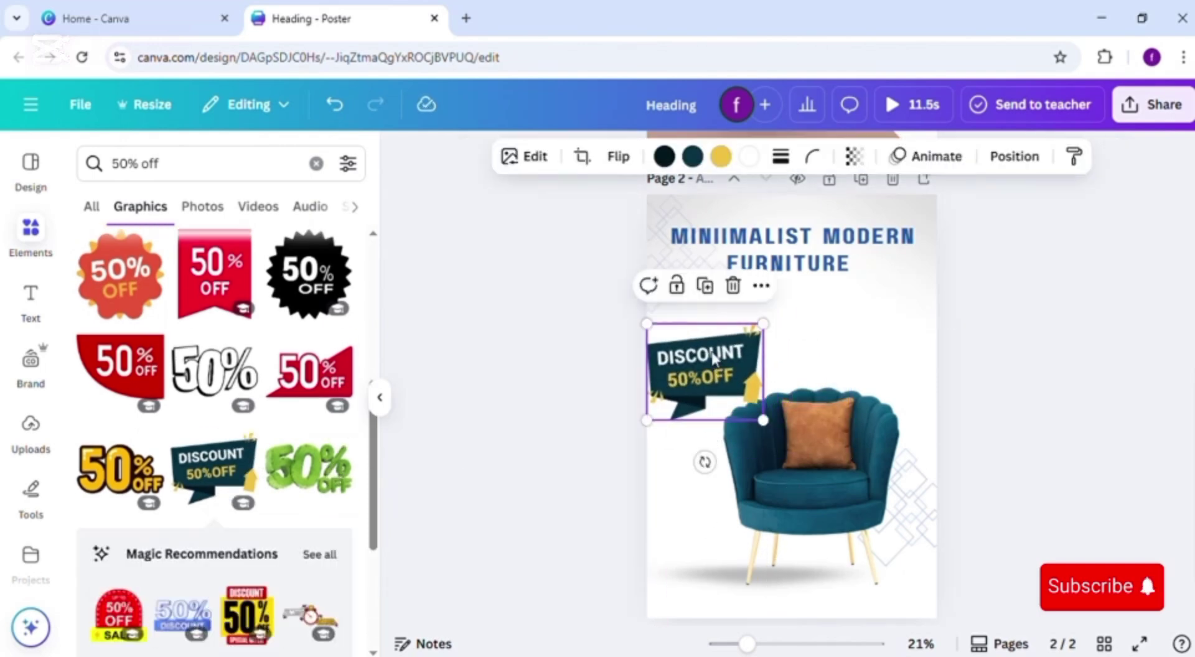
Step: Tighten the headline's letter spacing to 57 and correct its first word to MINIMALIST
{"action": "left_click", "coordinate": [772, 266]}
{"action": "left_click", "coordinate": [798, 156]}
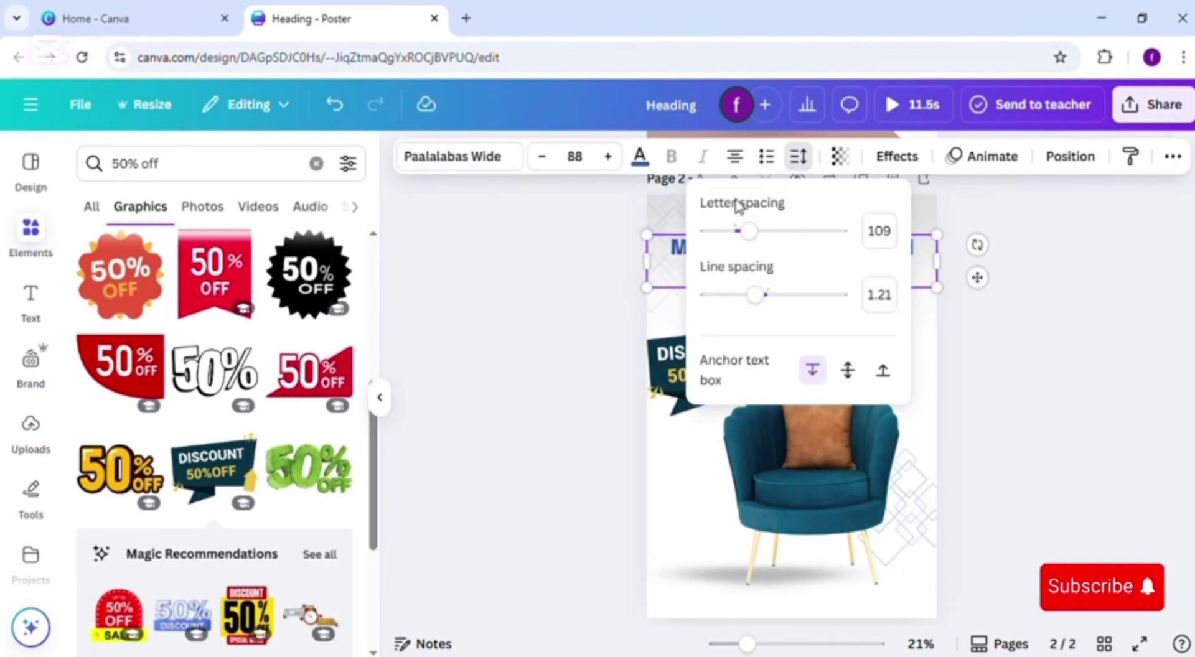
{"action": "left_click", "coordinate": [616, 305]}
{"action": "left_click", "coordinate": [716, 277]}
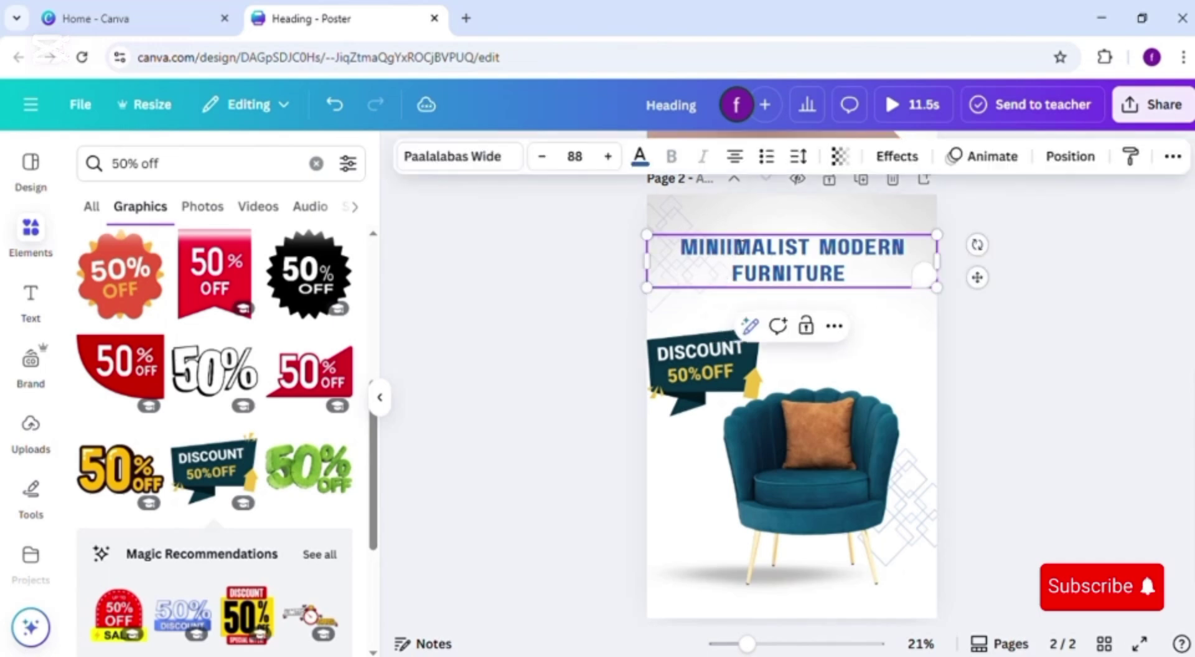
{"action": "left_click", "coordinate": [752, 322]}
Step: Try the DISCOUNT 50%OFF banner tilted, then scale it down, level it and move it up just below the headline
{"action": "left_click", "coordinate": [731, 362]}
{"action": "left_click_drag", "start_coordinate": [705, 455], "coordinate": [745, 445]}
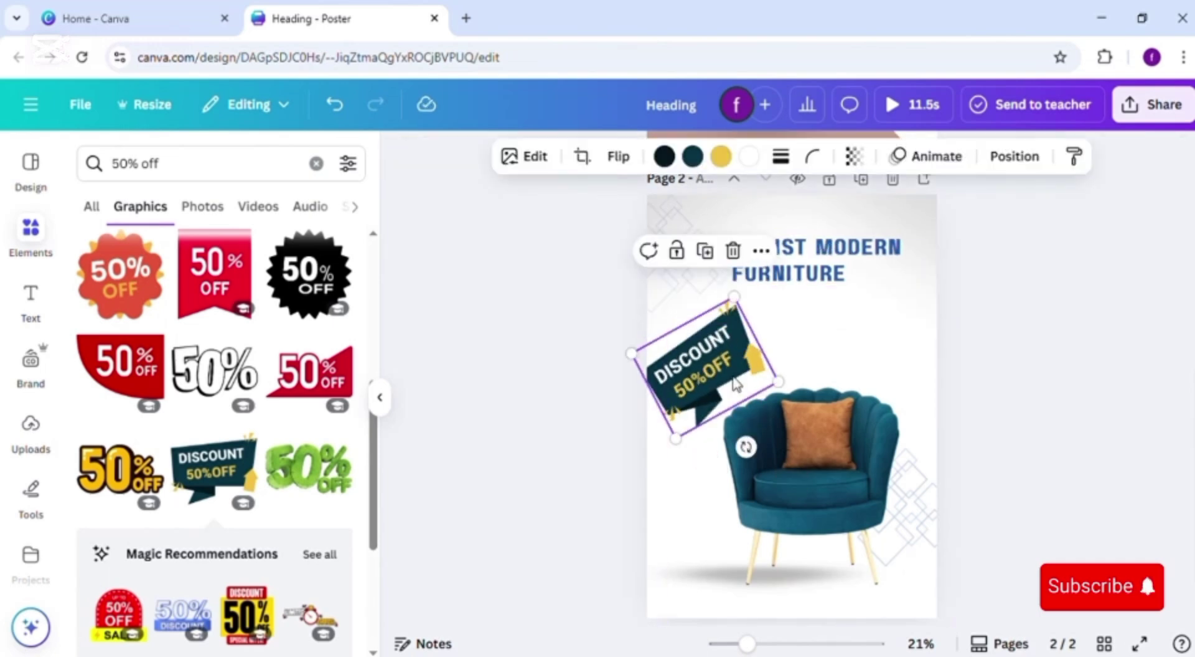
{"action": "left_click_drag", "start_coordinate": [741, 387], "coordinate": [755, 401]}
{"action": "left_click_drag", "start_coordinate": [745, 311], "coordinate": [729, 481]}
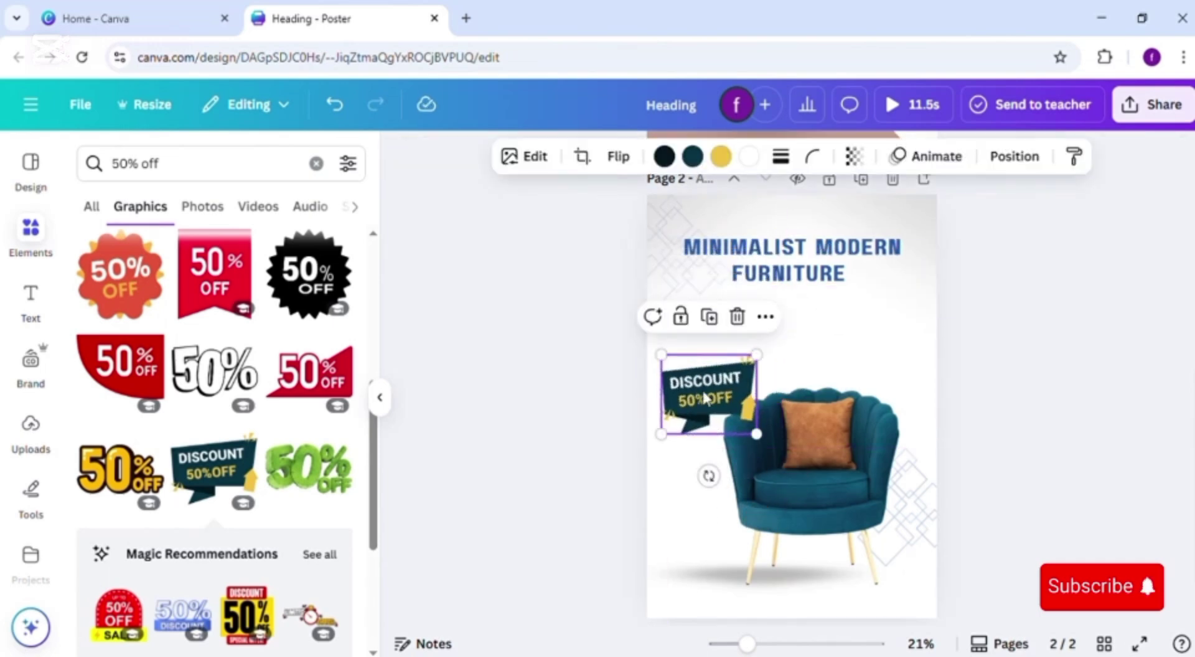
{"action": "left_click_drag", "start_coordinate": [705, 398], "coordinate": [706, 318]}
Step: Right-align the headline and break it into three lines: MINIMALIST, MODERN, FURNITURE
{"action": "left_click", "coordinate": [754, 250]}
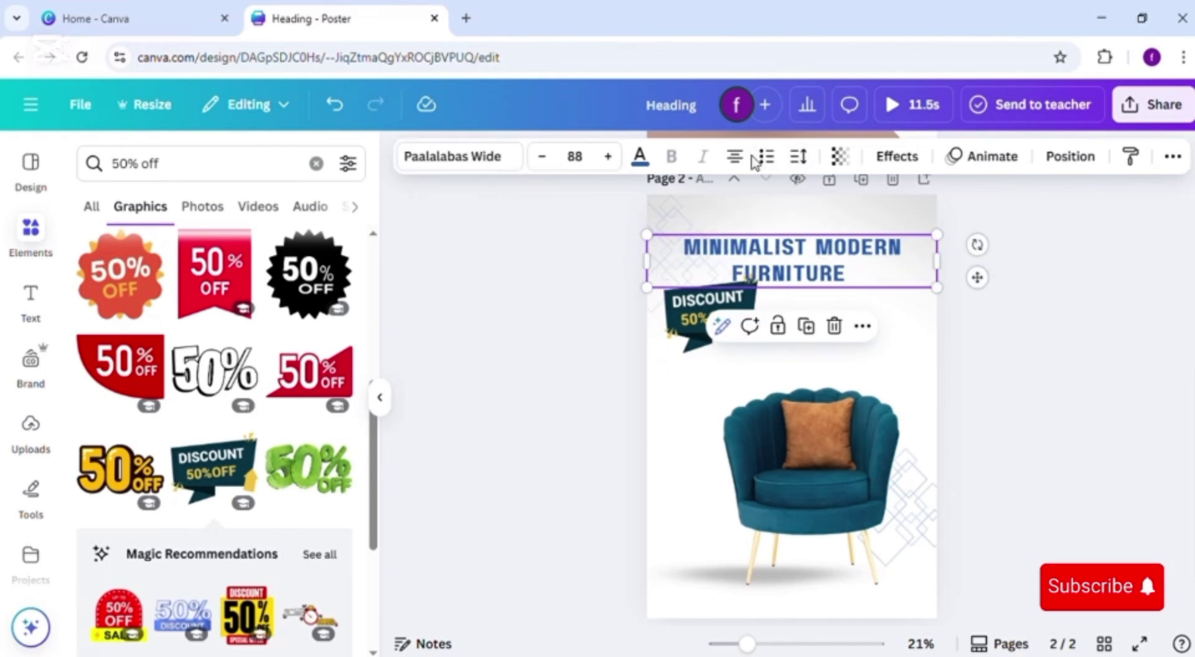
{"action": "left_click", "coordinate": [734, 156]}
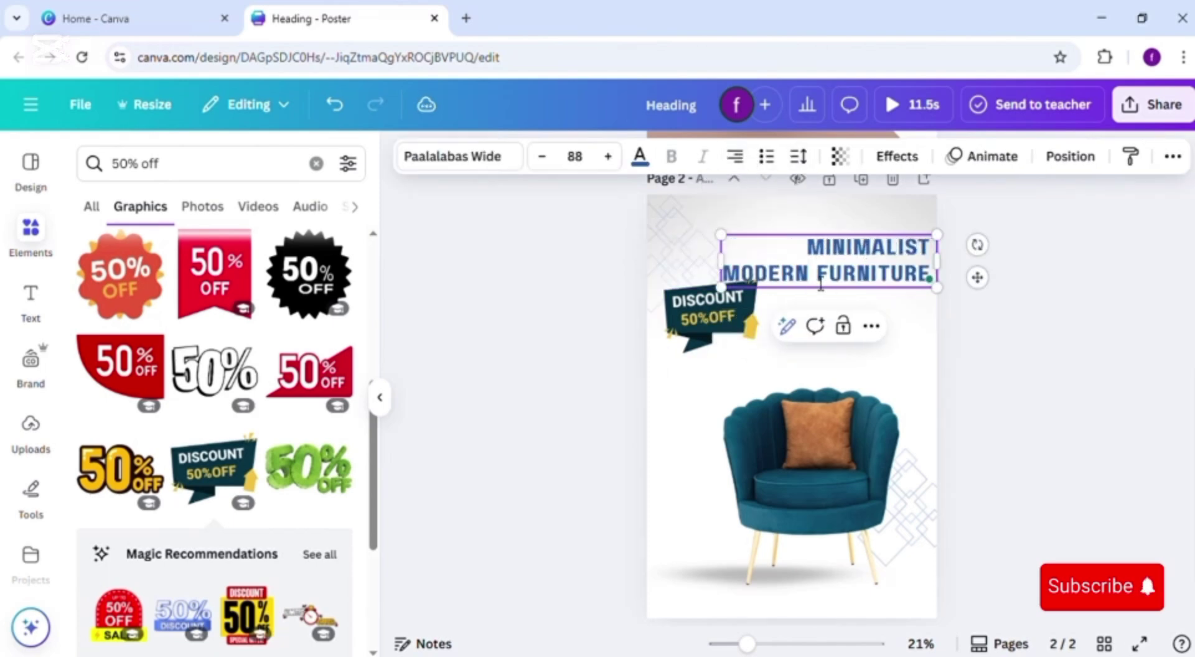
{"action": "key", "text": "Return"}
{"action": "left_click", "coordinate": [857, 283]}
{"action": "key", "text": "BackSpace"}
{"action": "key", "text": "BackSpace"}
{"action": "key", "text": "Return"}
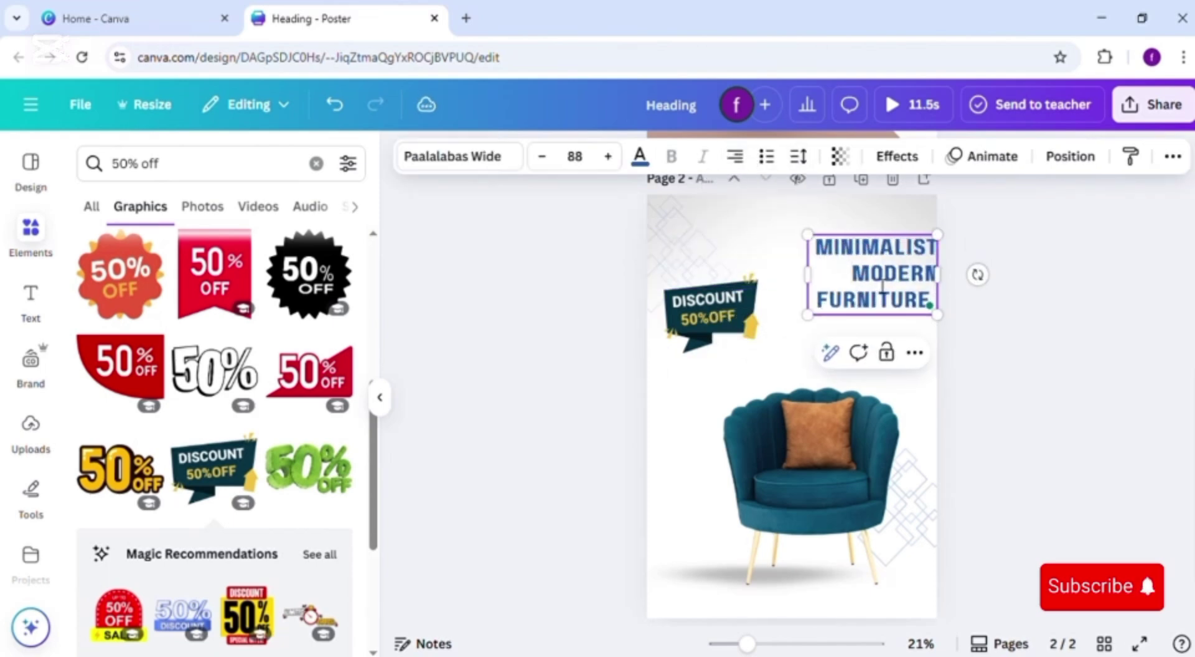
Step: Move the headline in from the page's right edge and place the DISCOUNT 50%OFF banner beneath it
{"action": "left_click_drag", "start_coordinate": [713, 318], "coordinate": [716, 364]}
{"action": "left_click_drag", "start_coordinate": [867, 278], "coordinate": [807, 285]}
{"action": "left_click_drag", "start_coordinate": [711, 359], "coordinate": [866, 353]}
Step: Move the armchair and its floor shadow down toward the page's lower edge
{"action": "left_click_drag", "start_coordinate": [837, 423], "coordinate": [837, 443]}
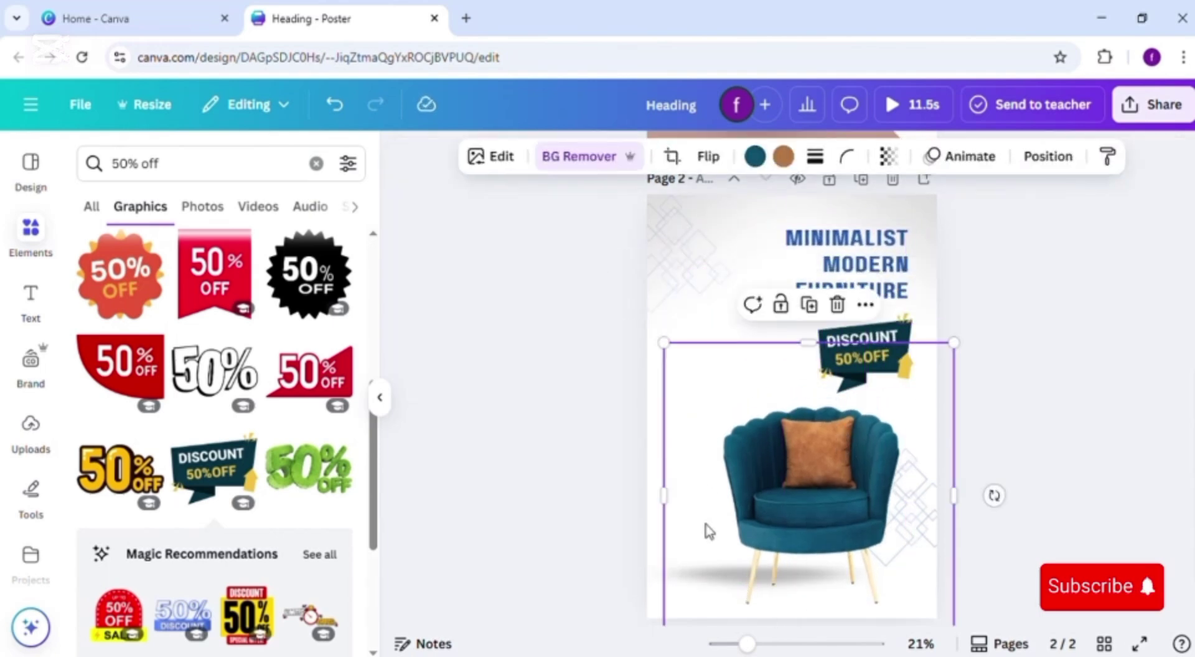
{"action": "left_click_drag", "start_coordinate": [656, 568], "coordinate": [651, 588]}
{"action": "left_click", "coordinate": [490, 533]}
Step: Increase the headline's line spacing to about 1.5 and move the DISCOUNT 50%OFF banner slightly down
{"action": "left_click", "coordinate": [835, 284]}
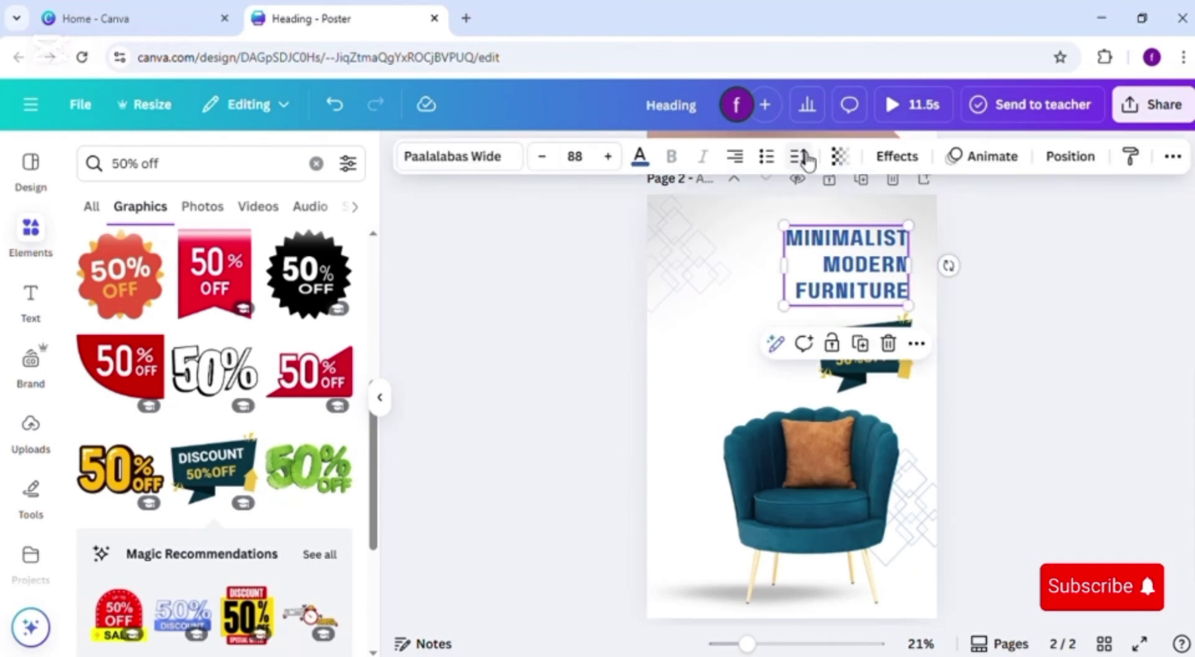
{"action": "left_click", "coordinate": [805, 157]}
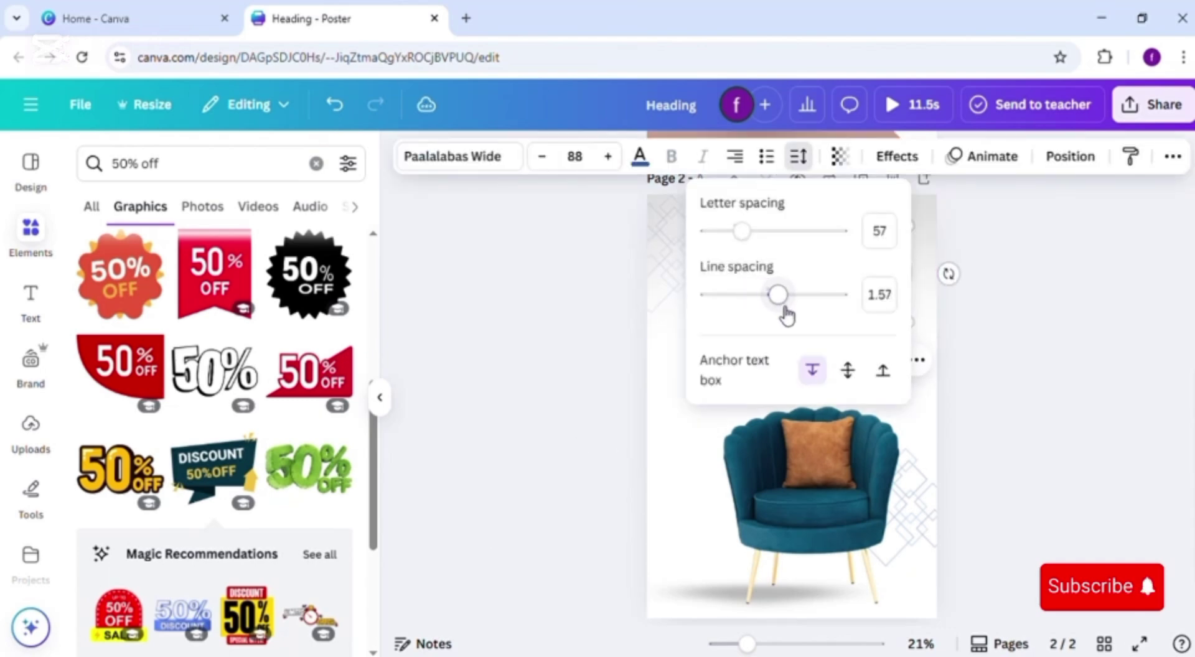
{"action": "left_click", "coordinate": [595, 336]}
{"action": "left_click", "coordinate": [829, 378]}
{"action": "left_click_drag", "start_coordinate": [830, 378], "coordinate": [830, 387]}
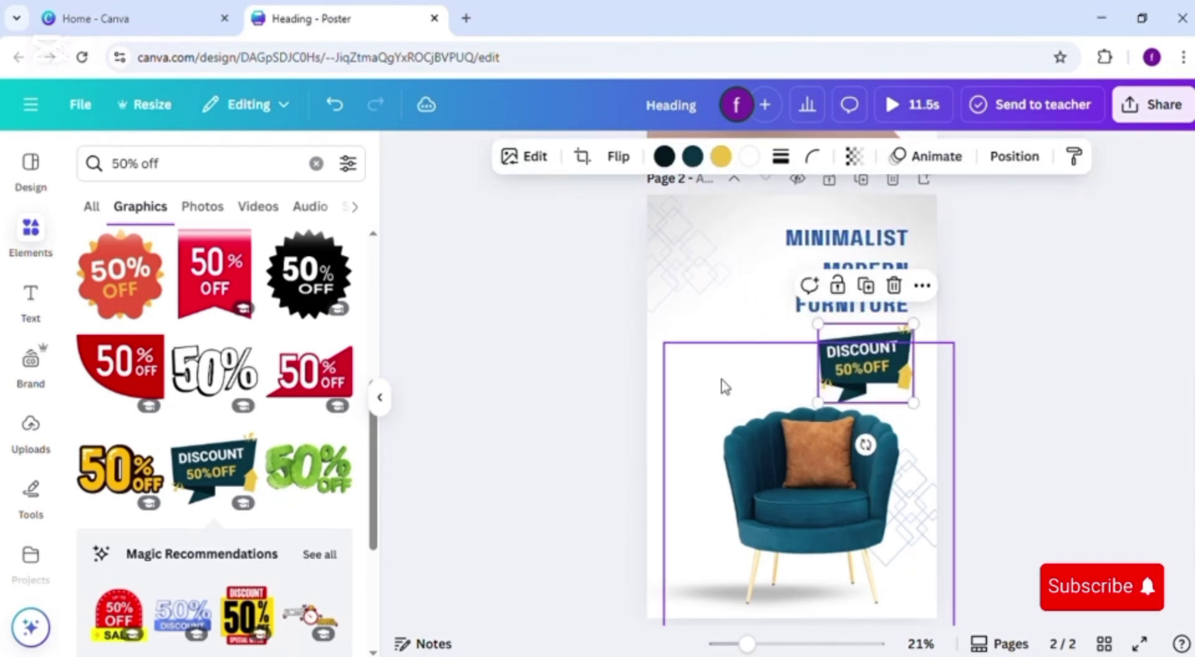
Step: Anchor the headline's text box at its middle and set its line spacing to 1.4
{"action": "left_click", "coordinate": [810, 280]}
{"action": "left_click", "coordinate": [798, 156]}
{"action": "left_click", "coordinate": [849, 372]}
{"action": "left_click_drag", "start_coordinate": [774, 295], "coordinate": [768, 297]}
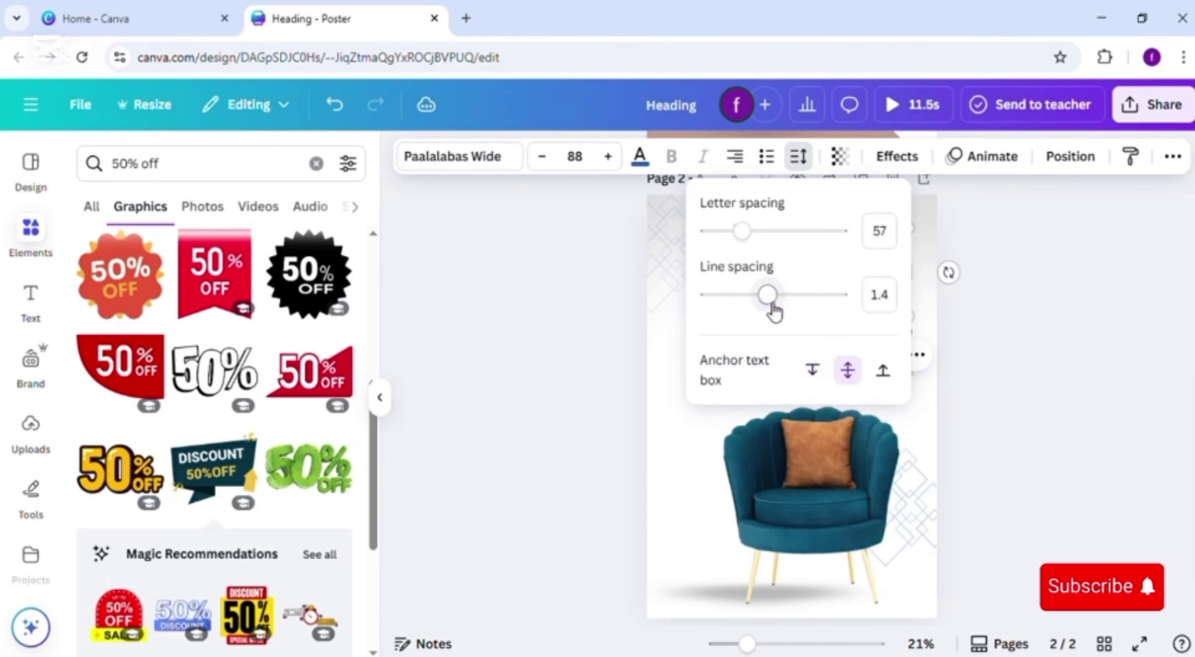
{"action": "left_click", "coordinate": [635, 323]}
Step: Try brown on the headline, and recolour it with yellow #E6BC43 sampled from the discount banner
{"action": "left_click", "coordinate": [640, 156]}
{"action": "left_click", "coordinate": [195, 347]}
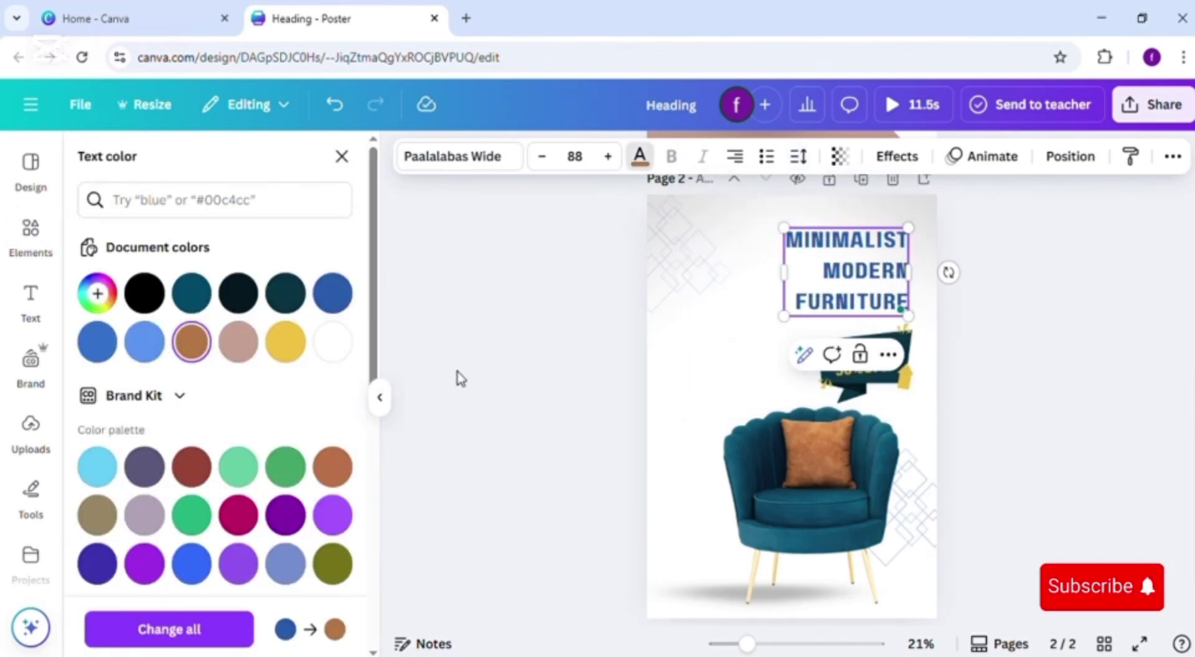
{"action": "key", "text": "Escape"}
{"action": "left_click", "coordinate": [640, 156]}
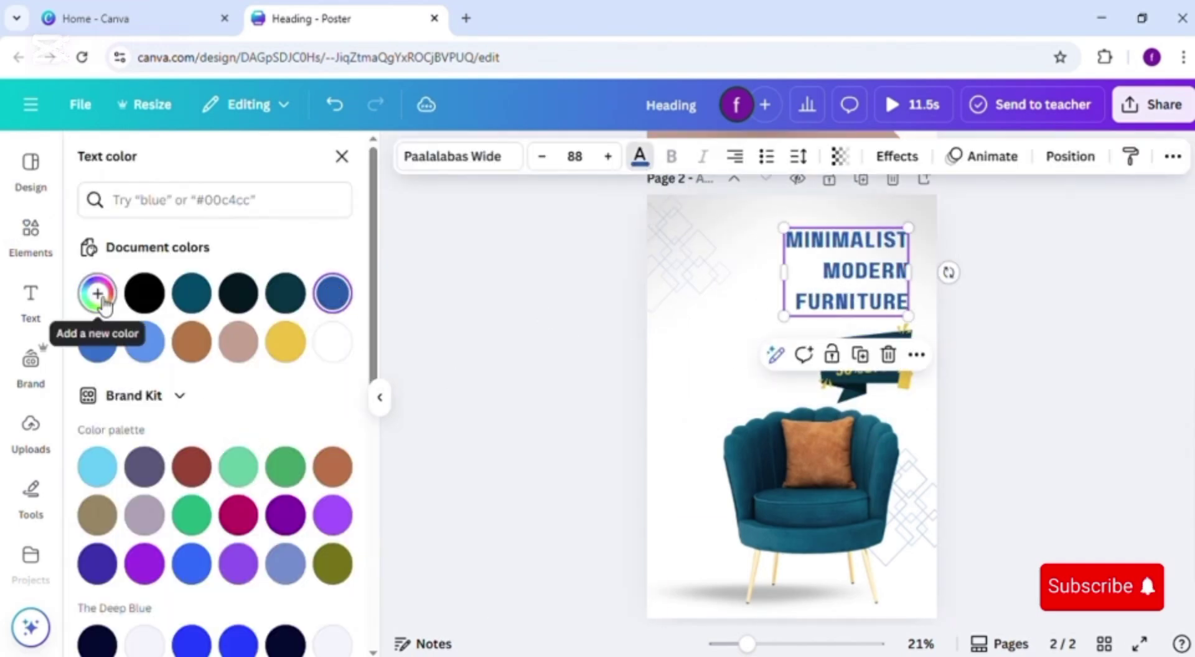
{"action": "left_click", "coordinate": [97, 292]}
{"action": "left_click", "coordinate": [905, 376]}
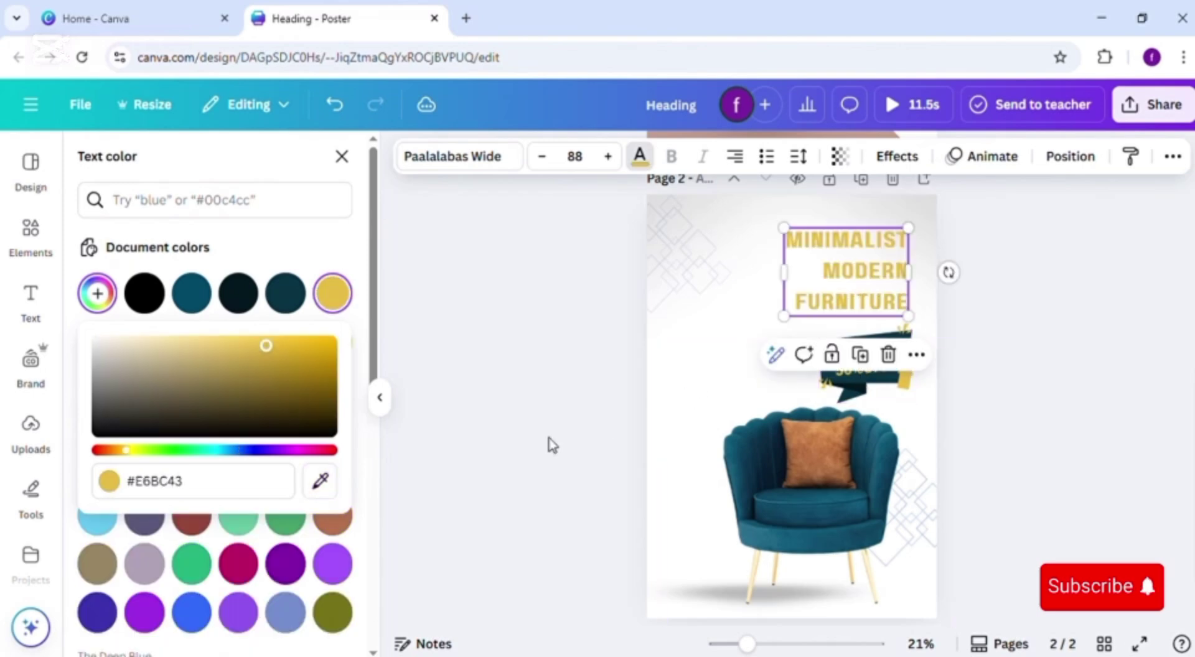
{"action": "left_click", "coordinate": [546, 442]}
Step: Select the page background and try a light green-to-blue gradient on it
{"action": "left_click", "coordinate": [800, 541]}
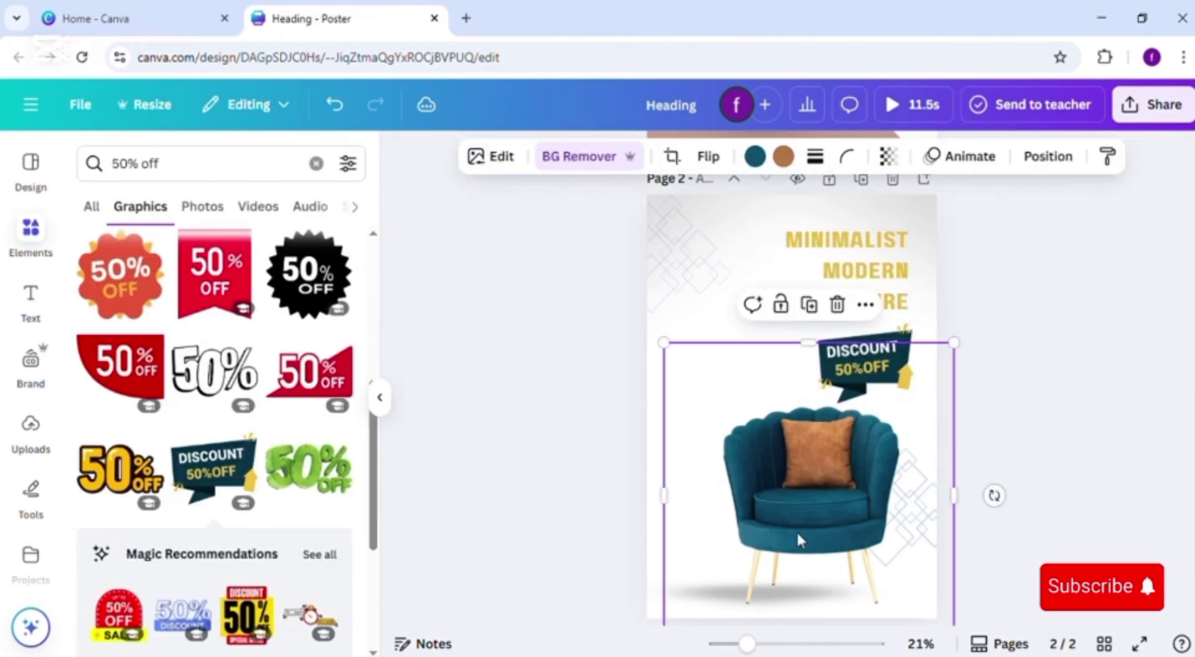
{"action": "left_click", "coordinate": [703, 346]}
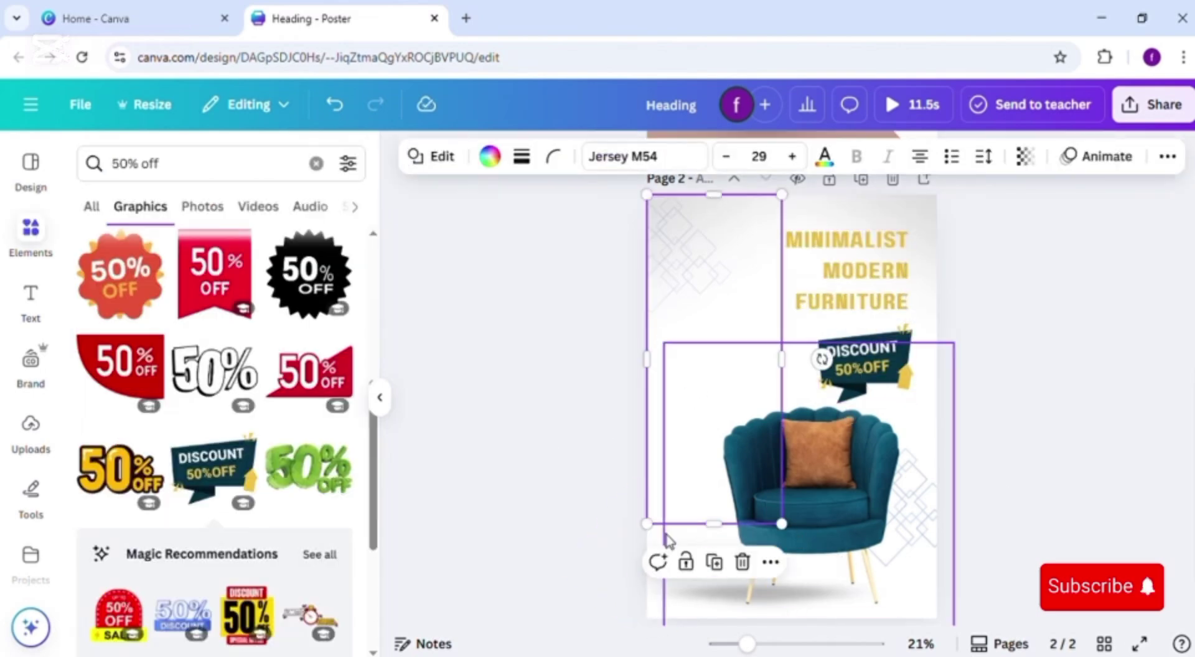
{"action": "left_click", "coordinate": [687, 485]}
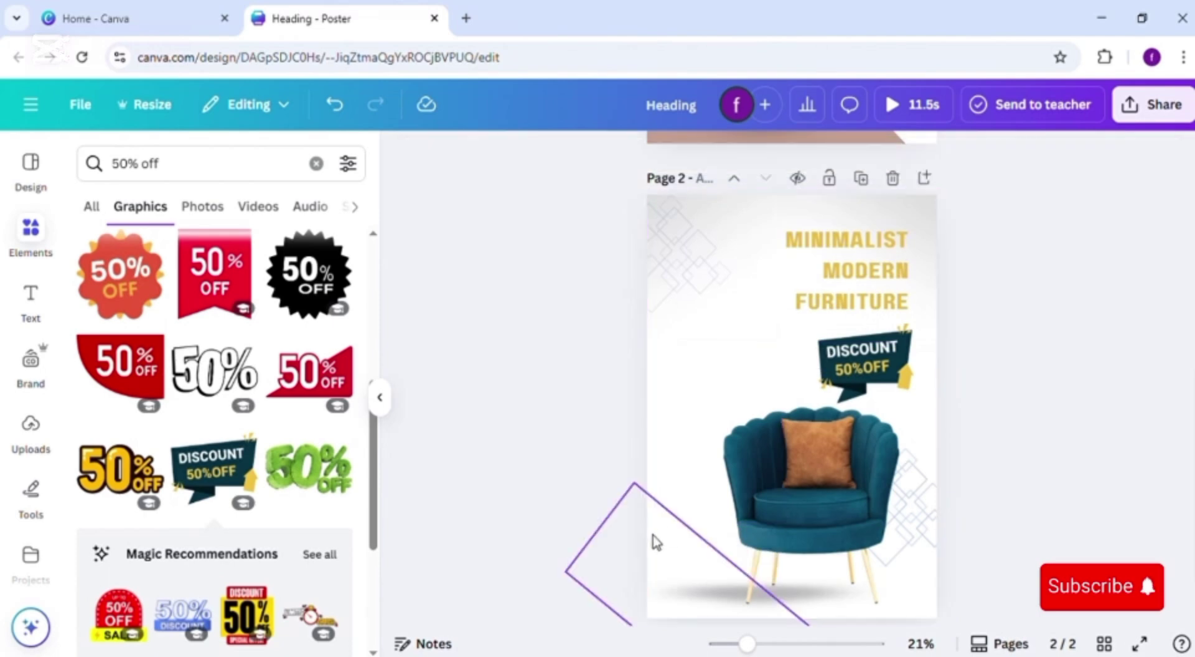
{"action": "left_click", "coordinate": [659, 352]}
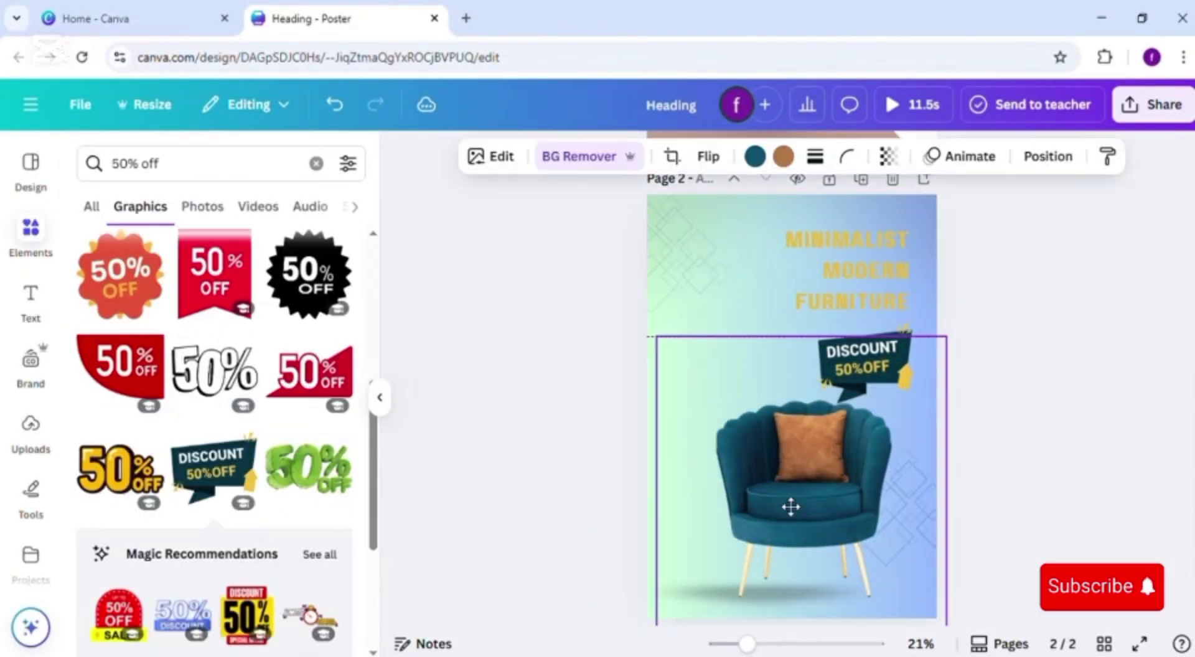
Step: Move the armchair and its floor shadow slightly to the right
{"action": "left_click_drag", "start_coordinate": [790, 504], "coordinate": [809, 518]}
{"action": "left_click", "coordinate": [669, 603]}
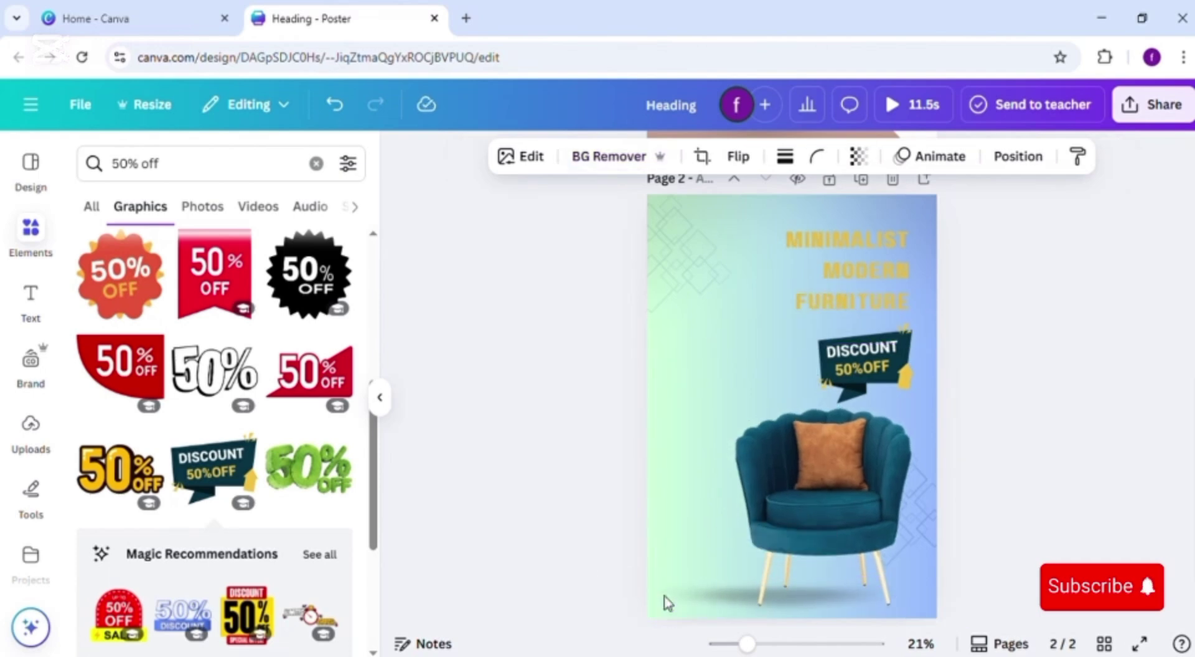
Step: Try solid page background colours, including yellow, light blue, pink, lime, green and teal
{"action": "left_click", "coordinate": [660, 376]}
{"action": "left_click", "coordinate": [666, 156]}
{"action": "left_click", "coordinate": [332, 342]}
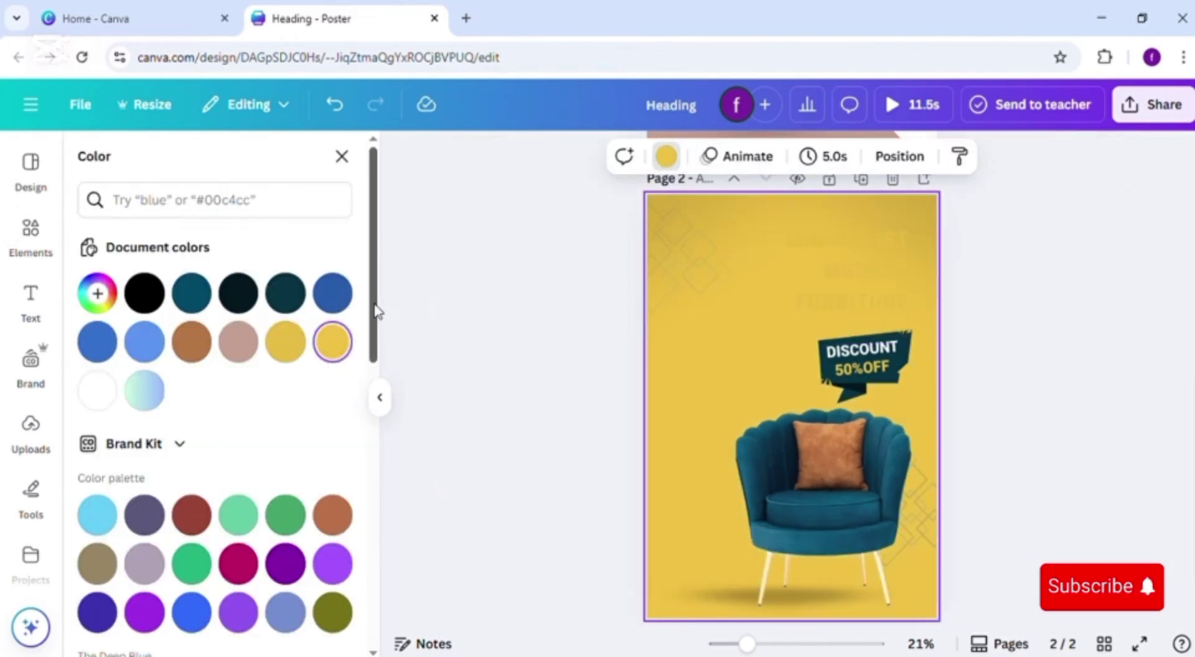
{"action": "scroll", "coordinate": [240, 445], "scroll_direction": "down", "scroll_amount": 10}
{"action": "left_click", "coordinate": [241, 445]}
{"action": "left_click", "coordinate": [240, 396]}
{"action": "left_click", "coordinate": [188, 361]}
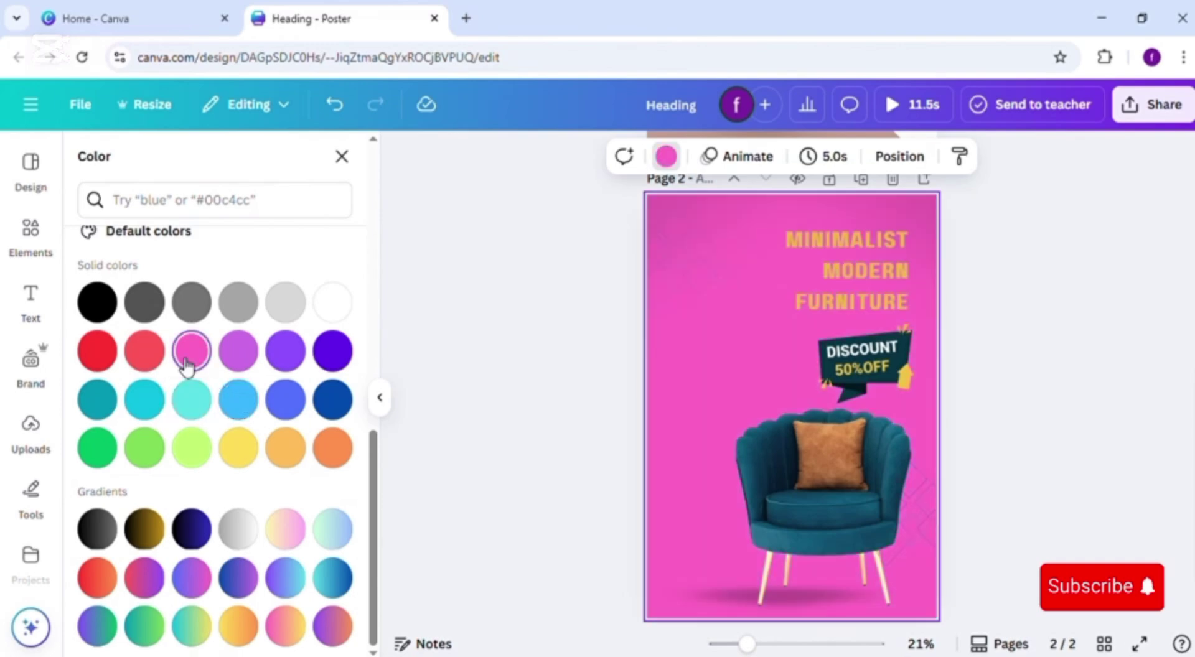
{"action": "left_click", "coordinate": [205, 445]}
{"action": "left_click", "coordinate": [150, 442]}
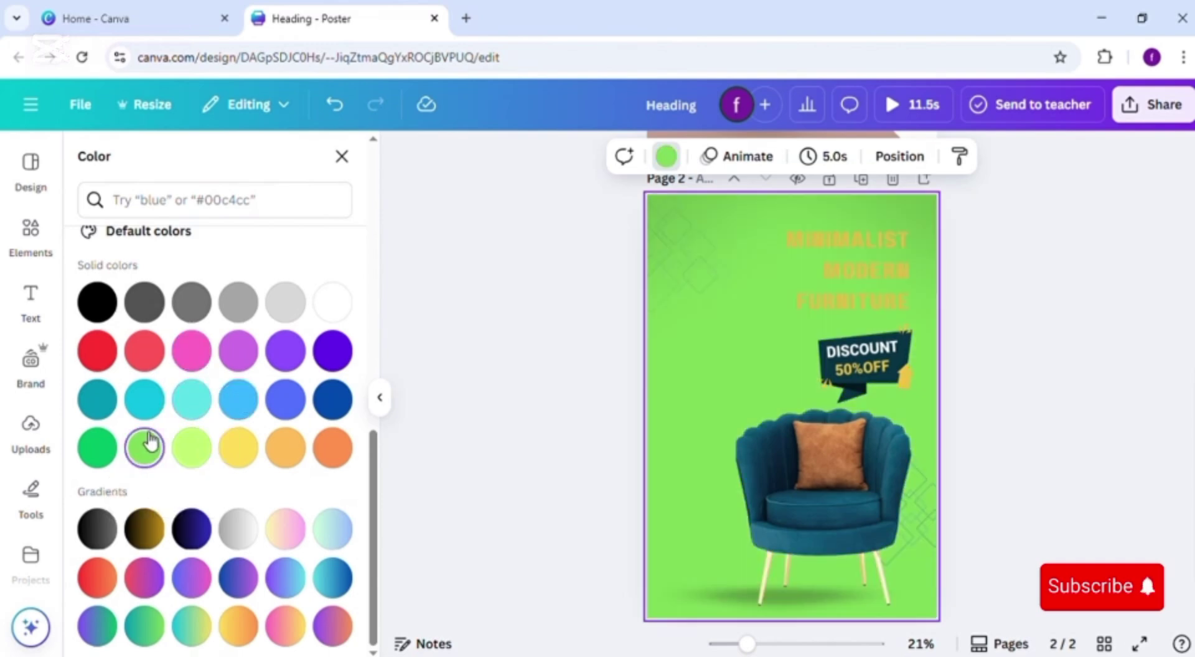
{"action": "left_click", "coordinate": [97, 398]}
Step: Compare light grey, medium grey and white as the solid page background
{"action": "left_click", "coordinate": [285, 301]}
{"action": "left_click", "coordinate": [238, 302]}
{"action": "left_click", "coordinate": [333, 302]}
{"action": "left_click", "coordinate": [286, 302]}
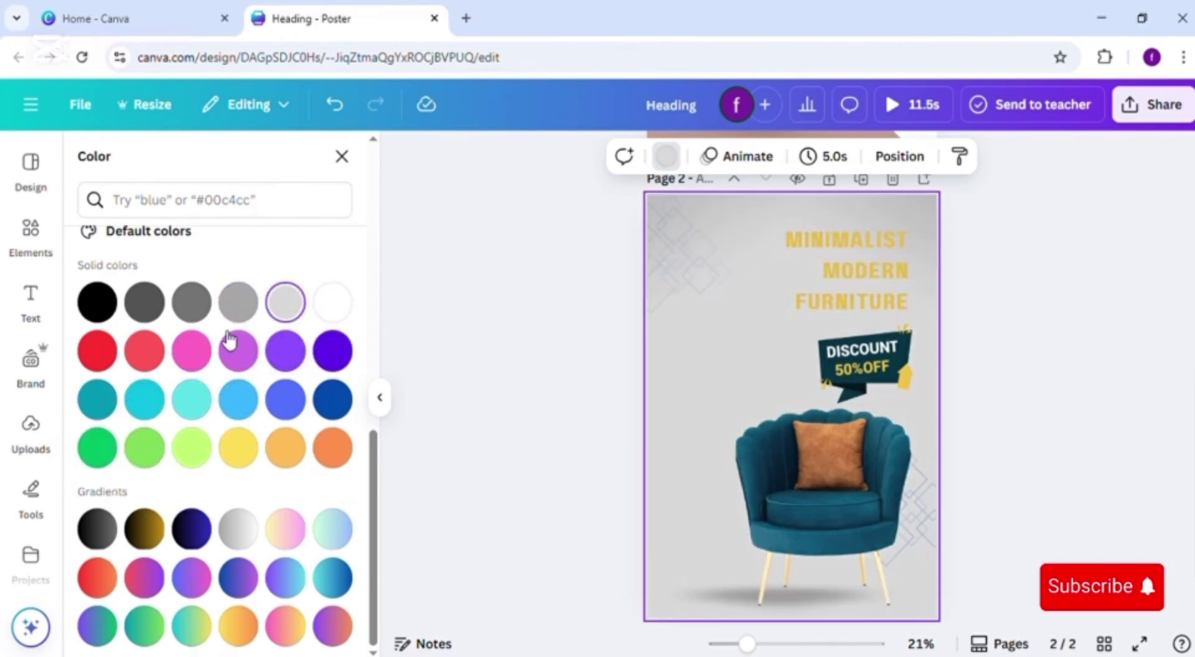
Step: Try the pink-to-orange and black-to-navy background gradients, and apply the grey-to-white gradient to the page
{"action": "left_click", "coordinate": [333, 625]}
{"action": "left_click", "coordinate": [192, 529]}
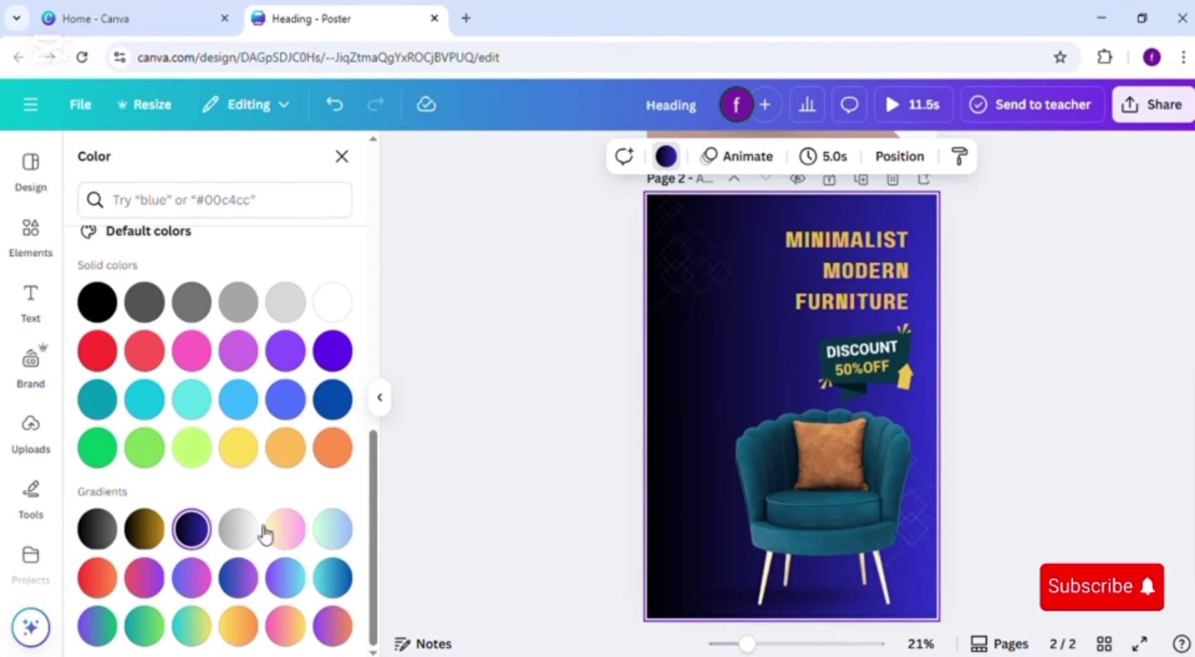
{"action": "left_click", "coordinate": [237, 532]}
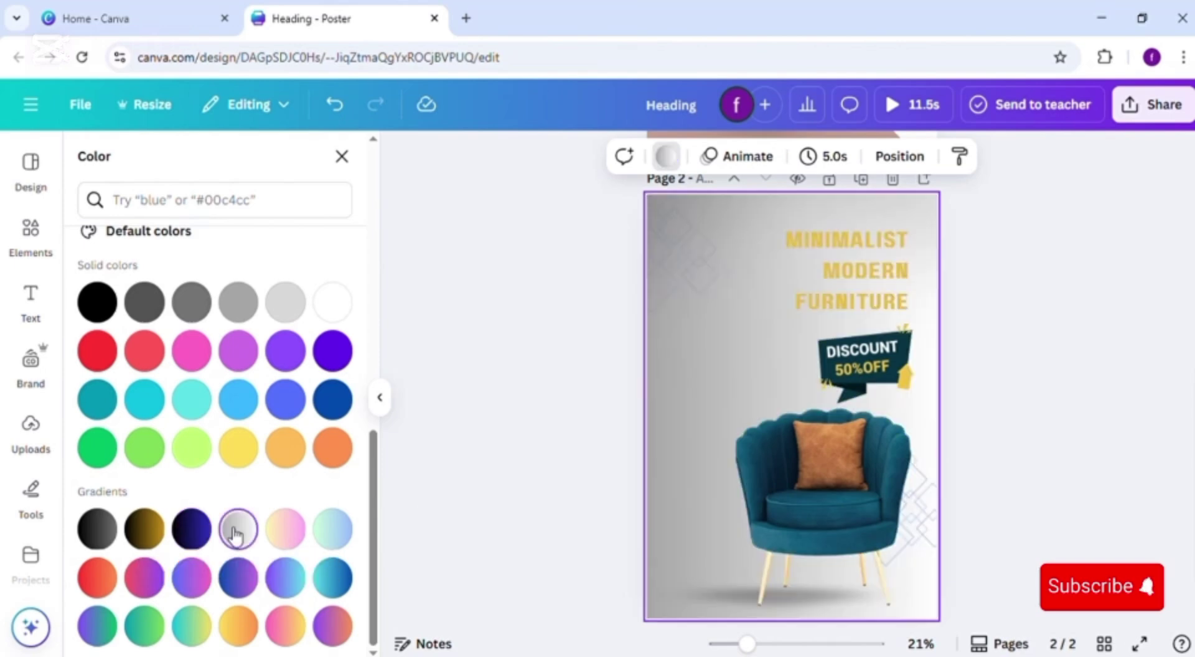
Step: Recolour the headline with the brighter yellow #EFC243 using the colour picker's eyedropper
{"action": "left_click", "coordinate": [870, 293]}
{"action": "left_click", "coordinate": [97, 293]}
{"action": "left_click", "coordinate": [320, 481]}
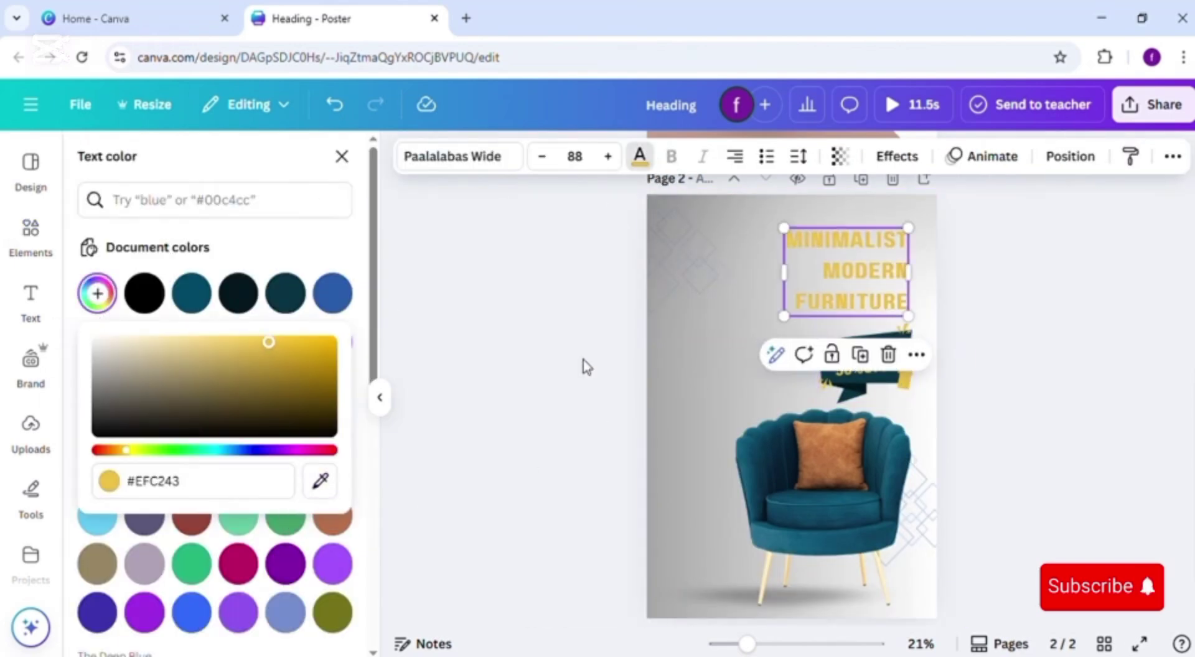
Step: Try black, blue, lime, aqua and white as solid page background colours
{"action": "left_click", "coordinate": [655, 208]}
{"action": "left_click", "coordinate": [663, 155]}
{"action": "left_click", "coordinate": [145, 292]}
{"action": "left_click", "coordinate": [333, 292]}
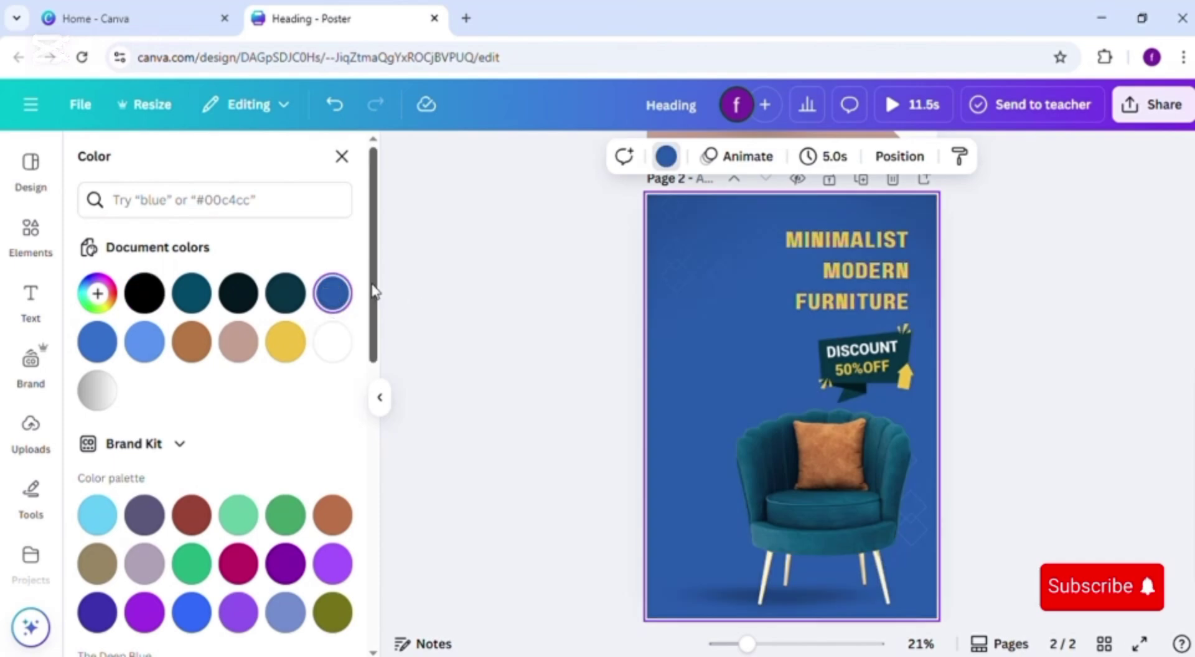
{"action": "left_click_drag", "start_coordinate": [374, 291], "coordinate": [374, 574]}
{"action": "left_click", "coordinate": [203, 452]}
{"action": "left_click", "coordinate": [182, 398]}
{"action": "left_click", "coordinate": [332, 303]}
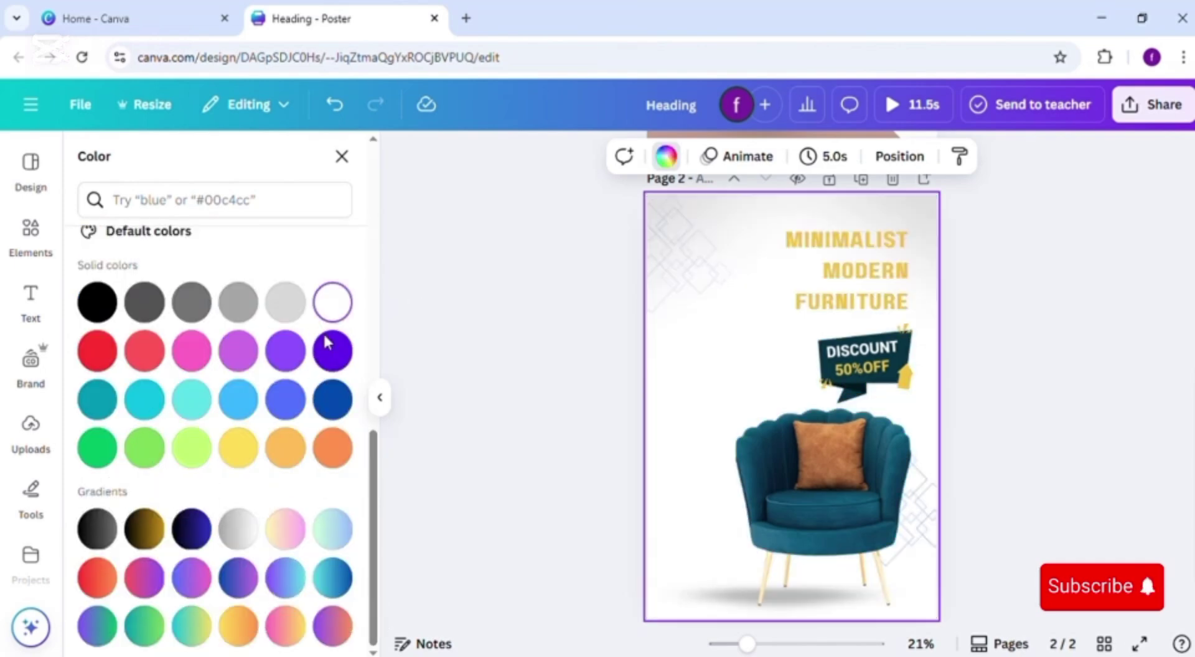
Step: Compare dark grey, black, the navy gradient, lime and light orange as the page background
{"action": "left_click", "coordinate": [145, 302]}
{"action": "left_click", "coordinate": [98, 304]}
{"action": "left_click", "coordinate": [191, 529]}
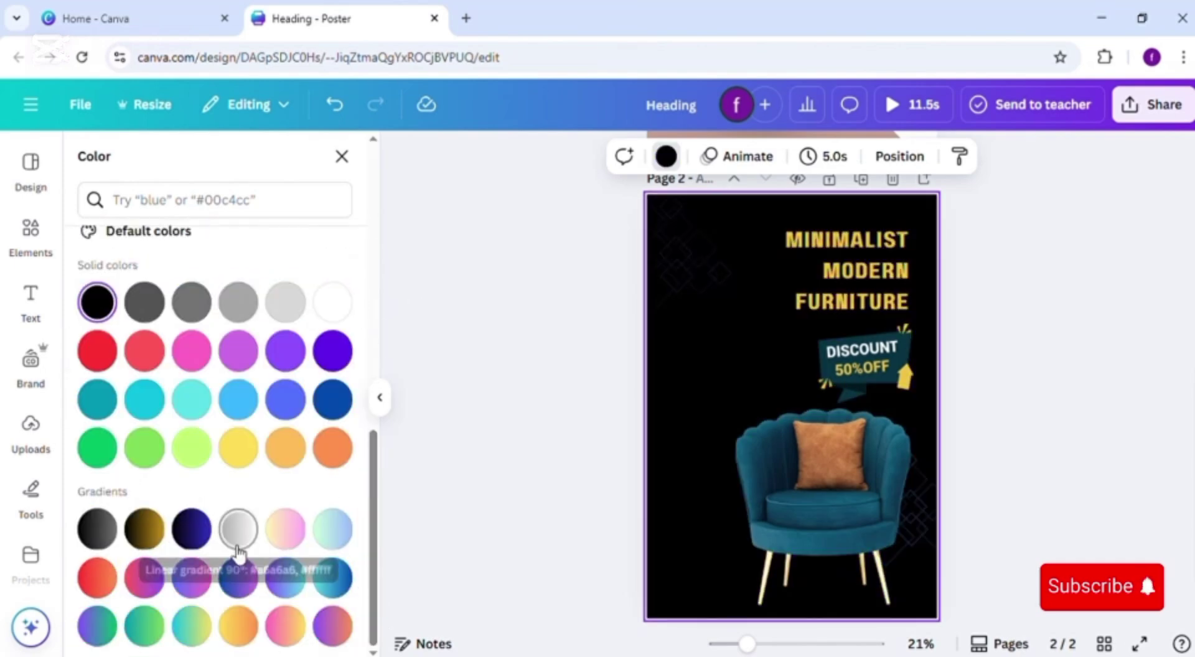
{"action": "left_click", "coordinate": [199, 460]}
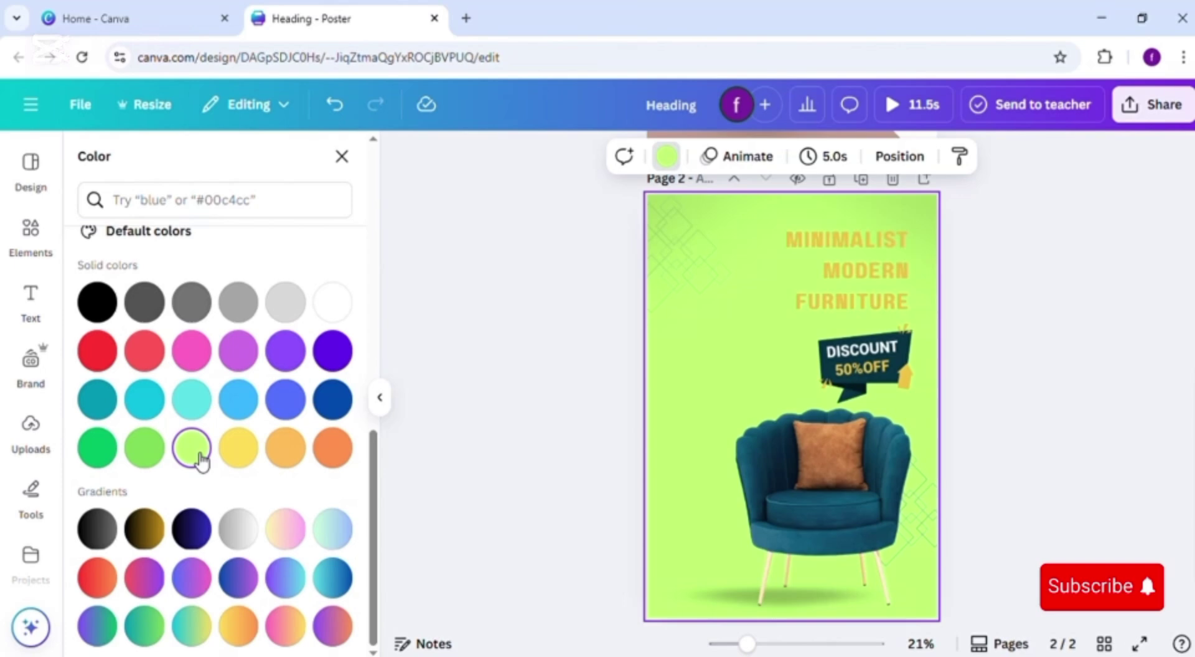
{"action": "left_click", "coordinate": [286, 449]}
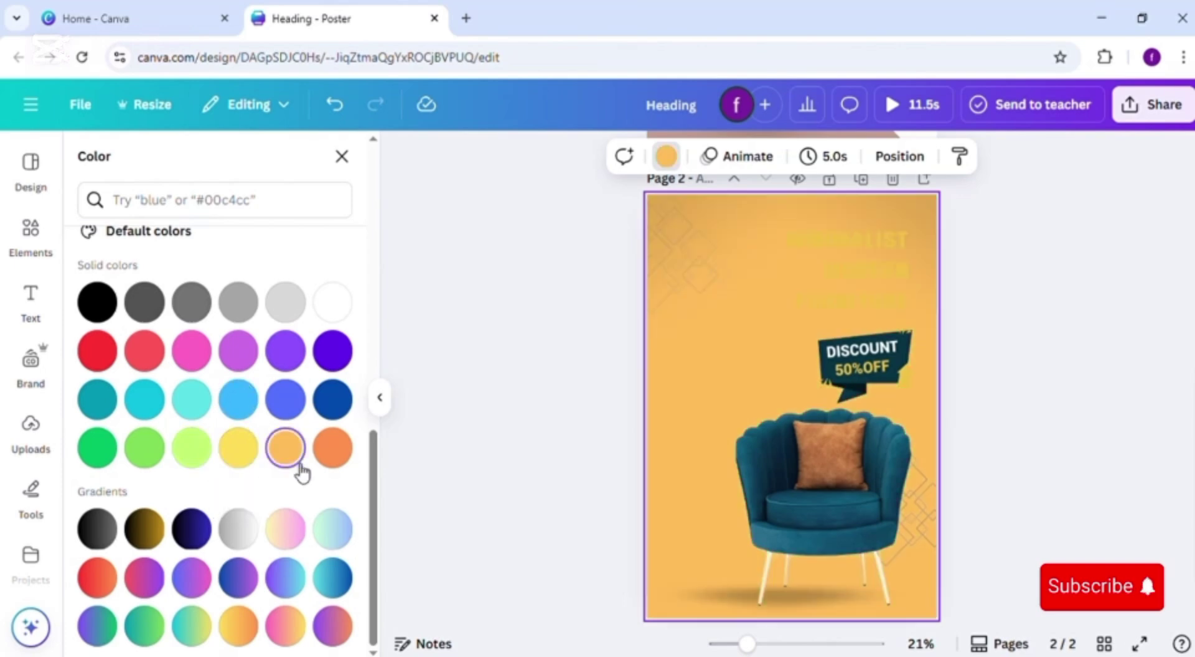
Step: Try the document's blue shades, including #5a94ef, then dark teal and yellow as the page background
{"action": "scroll", "coordinate": [336, 330], "scroll_direction": "up", "scroll_amount": 10}
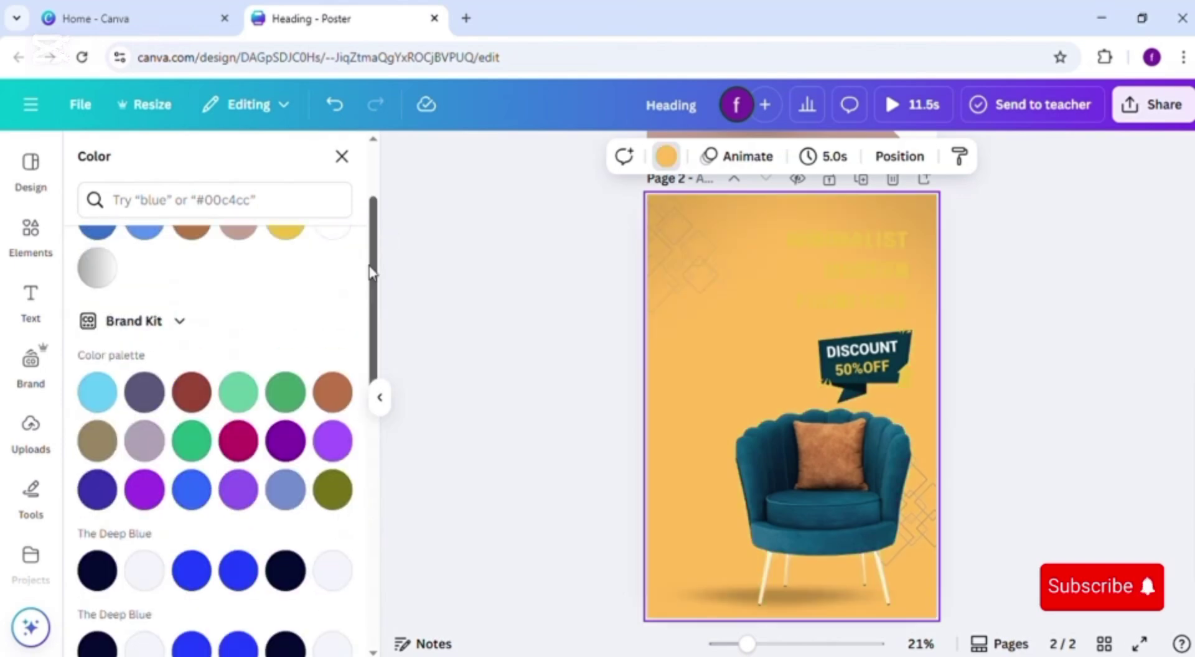
{"action": "scroll", "coordinate": [373, 261], "scroll_direction": "up", "scroll_amount": 2}
{"action": "left_click", "coordinate": [336, 277]}
{"action": "left_click", "coordinate": [145, 327]}
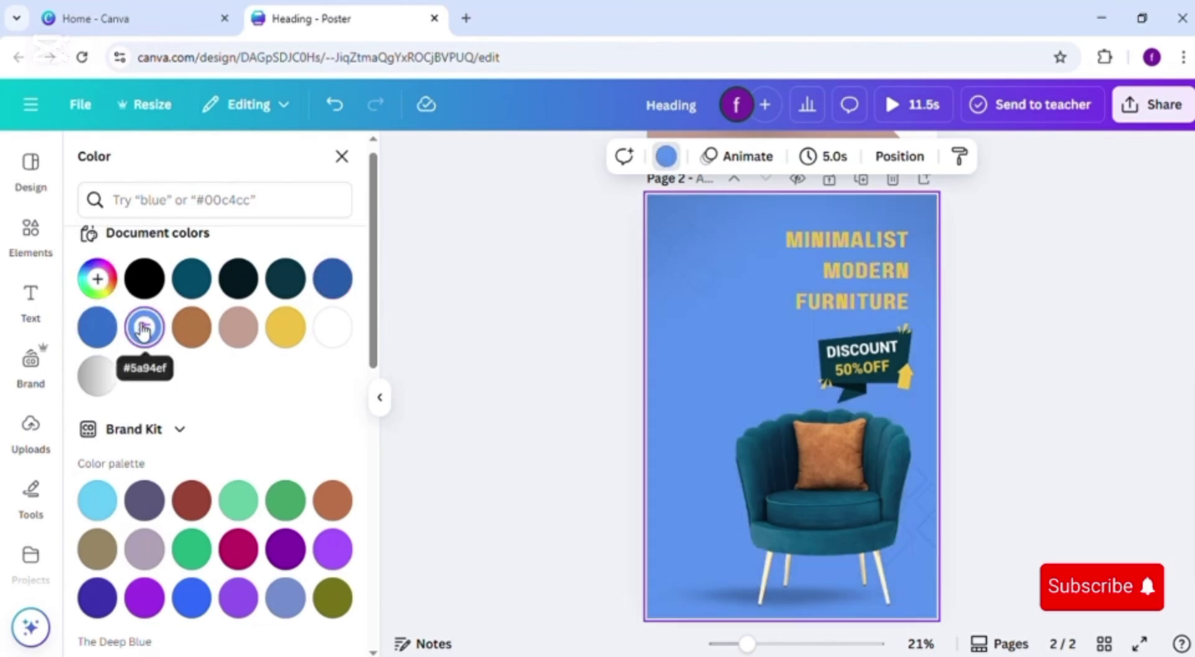
{"action": "left_click", "coordinate": [96, 328]}
{"action": "left_click", "coordinate": [285, 278]}
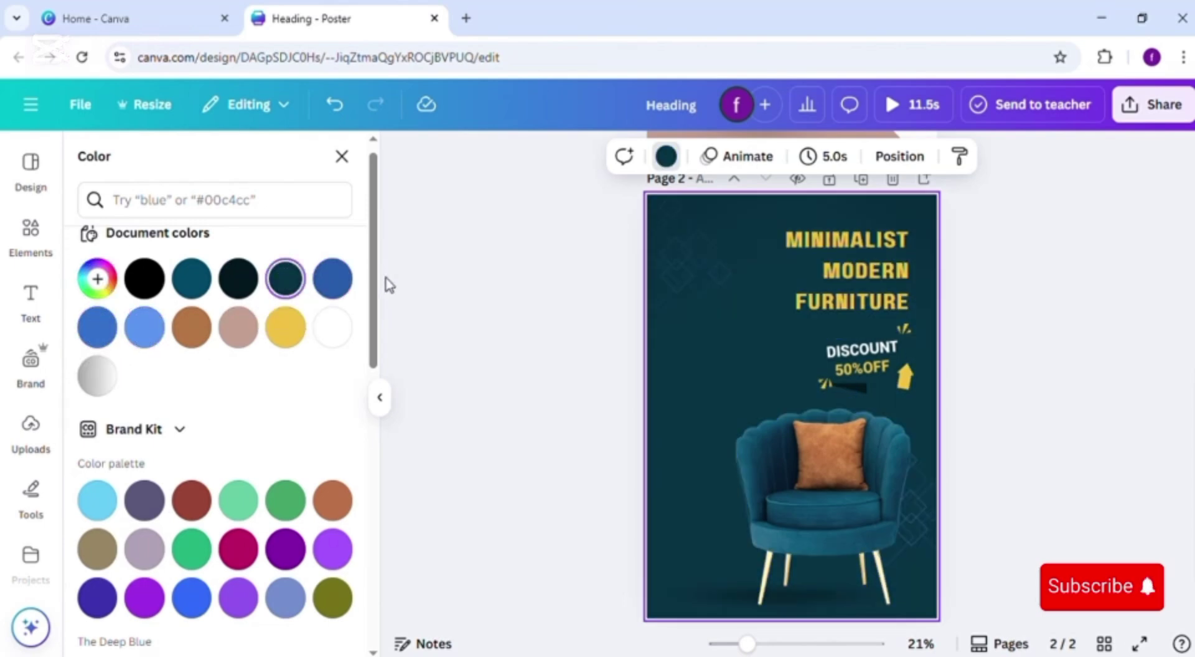
{"action": "left_click", "coordinate": [285, 327]}
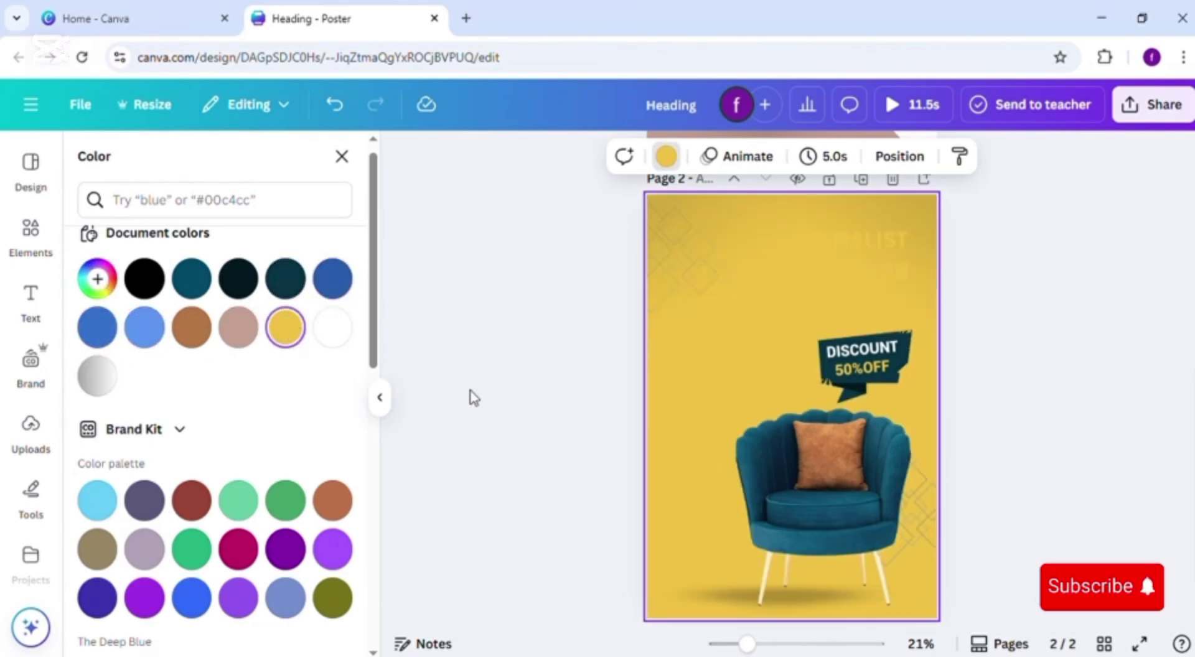
Step: Experiment with custom page background colours and settle on plain white
{"action": "left_click", "coordinate": [97, 278]}
{"action": "left_click_drag", "start_coordinate": [272, 380], "coordinate": [142, 370]}
{"action": "left_click", "coordinate": [206, 479]}
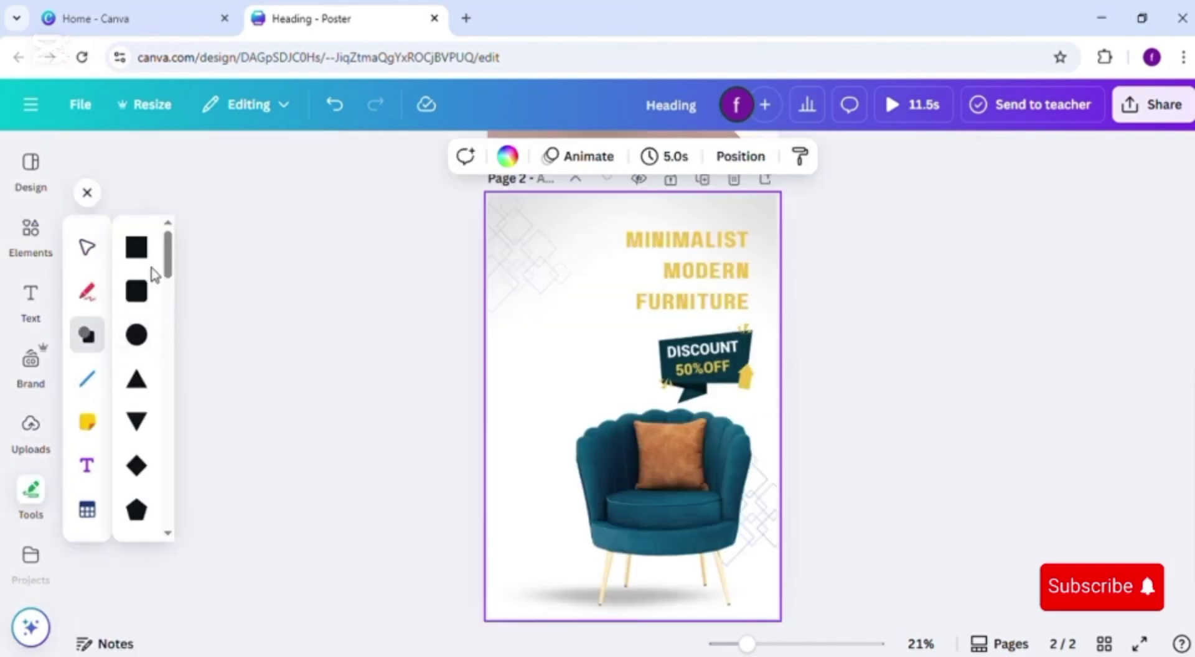
Step: Add a light pink square and stretch it from the page's upper-right corner to about 29.7 wide and 50 high
{"action": "left_click", "coordinate": [137, 246]}
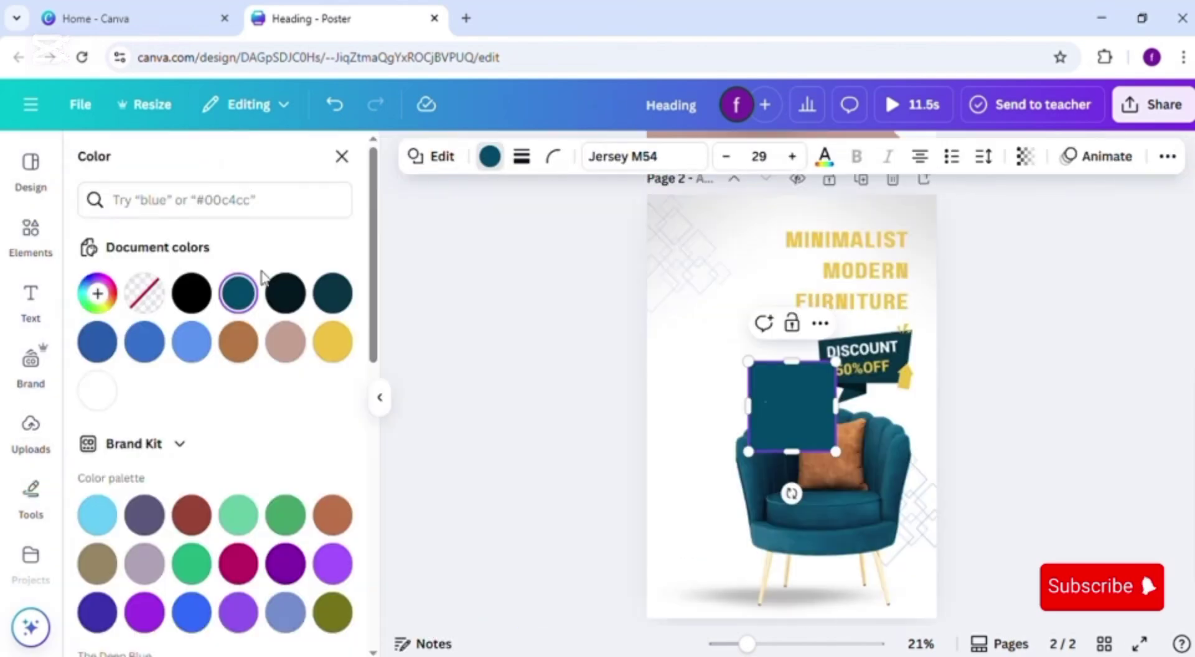
{"action": "left_click", "coordinate": [285, 342]}
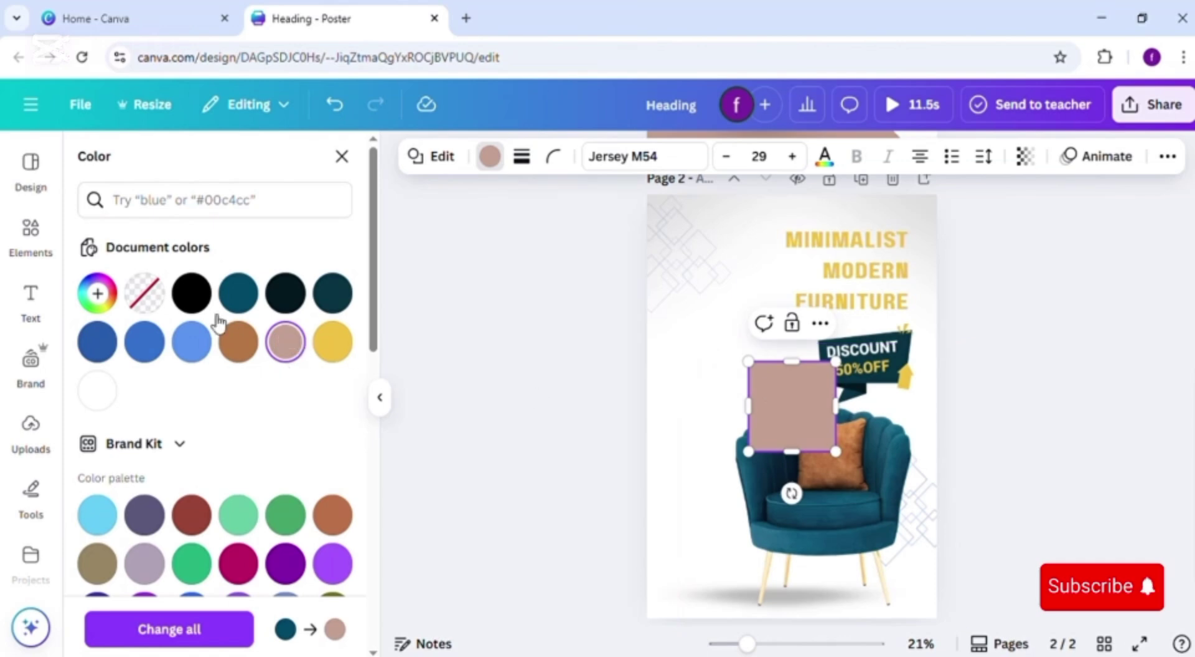
{"action": "left_click", "coordinate": [97, 293]}
{"action": "left_click", "coordinate": [145, 384]}
{"action": "left_click_drag", "start_coordinate": [792, 404], "coordinate": [894, 241]}
{"action": "left_click_drag", "start_coordinate": [849, 286], "coordinate": [747, 559]}
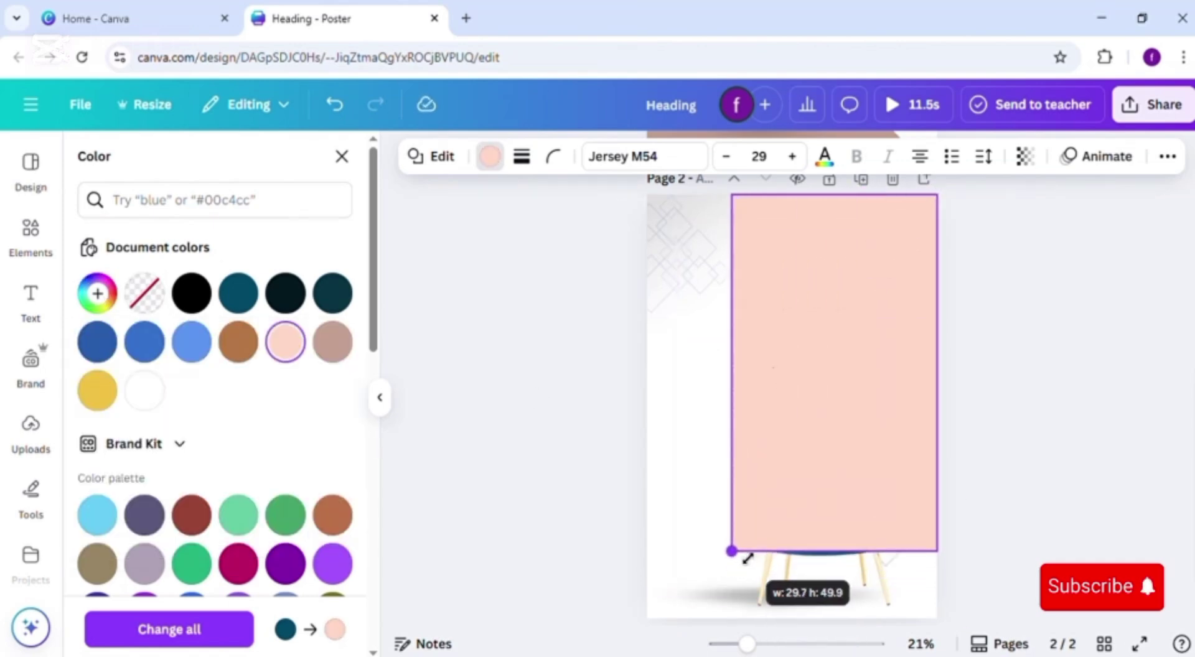
Step: Send the pink rectangle backward until it lies behind the headline, discount banner and armchair
{"action": "right_click", "coordinate": [795, 484]}
{"action": "mouse_move", "coordinate": [849, 345]}
{"action": "left_click", "coordinate": [690, 418]}
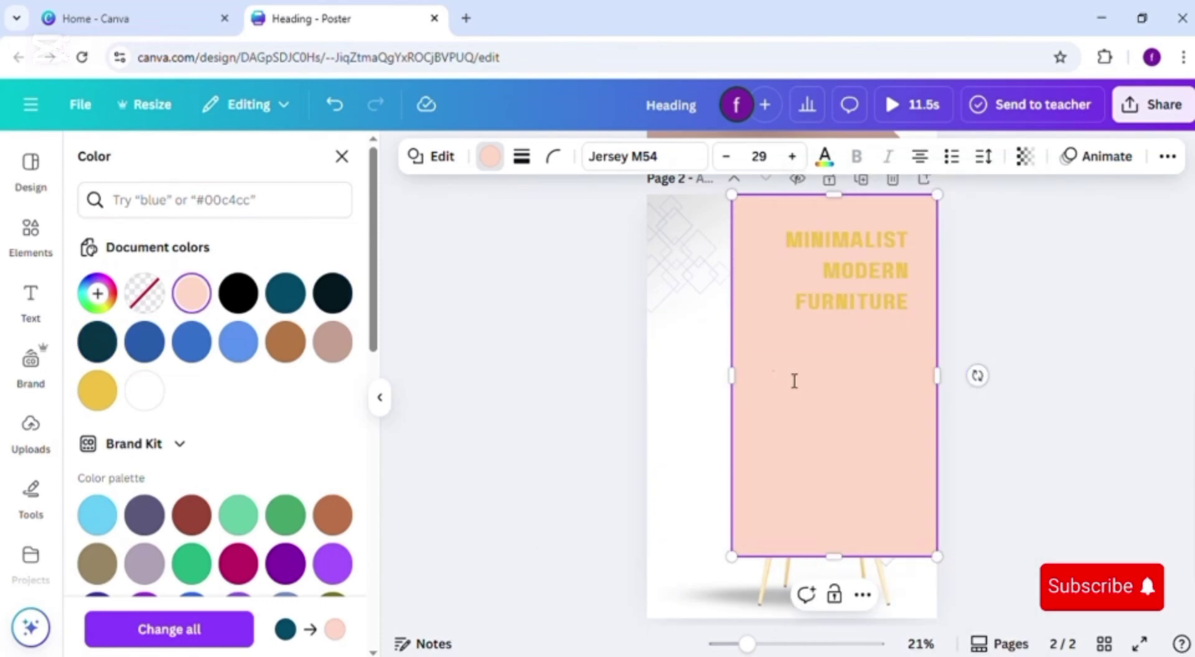
{"action": "left_click", "coordinate": [342, 156]}
{"action": "right_click", "coordinate": [767, 439]}
{"action": "mouse_move", "coordinate": [848, 345]}
{"action": "left_click", "coordinate": [638, 417]}
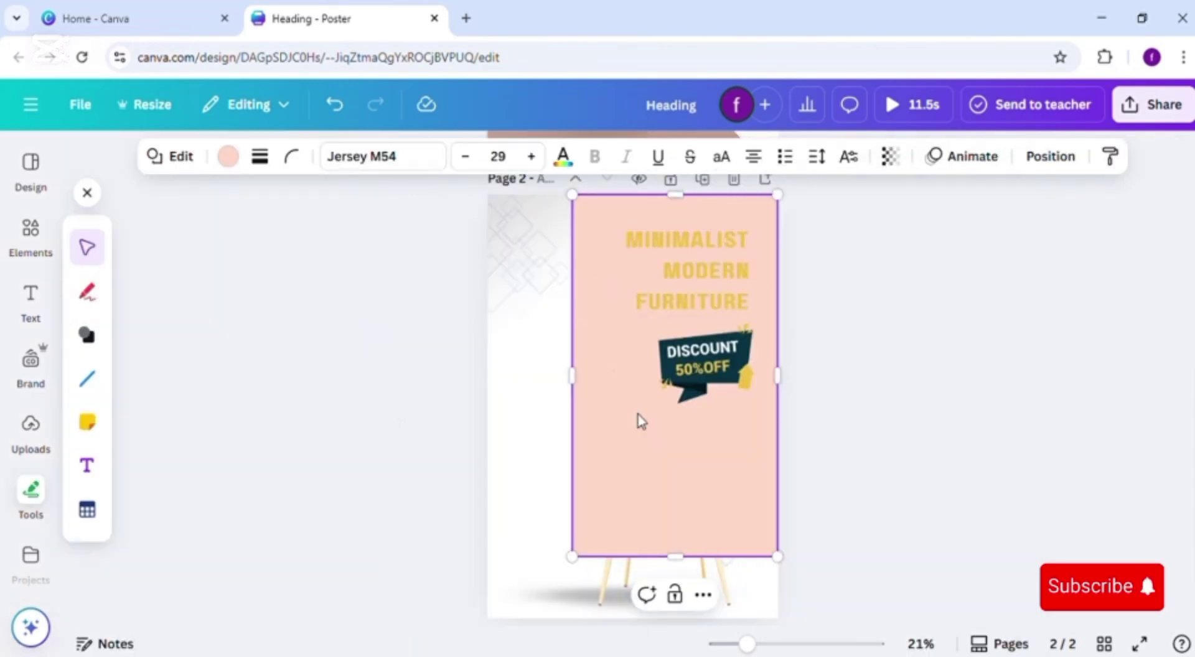
{"action": "right_click", "coordinate": [745, 542]}
{"action": "left_click", "coordinate": [571, 455]}
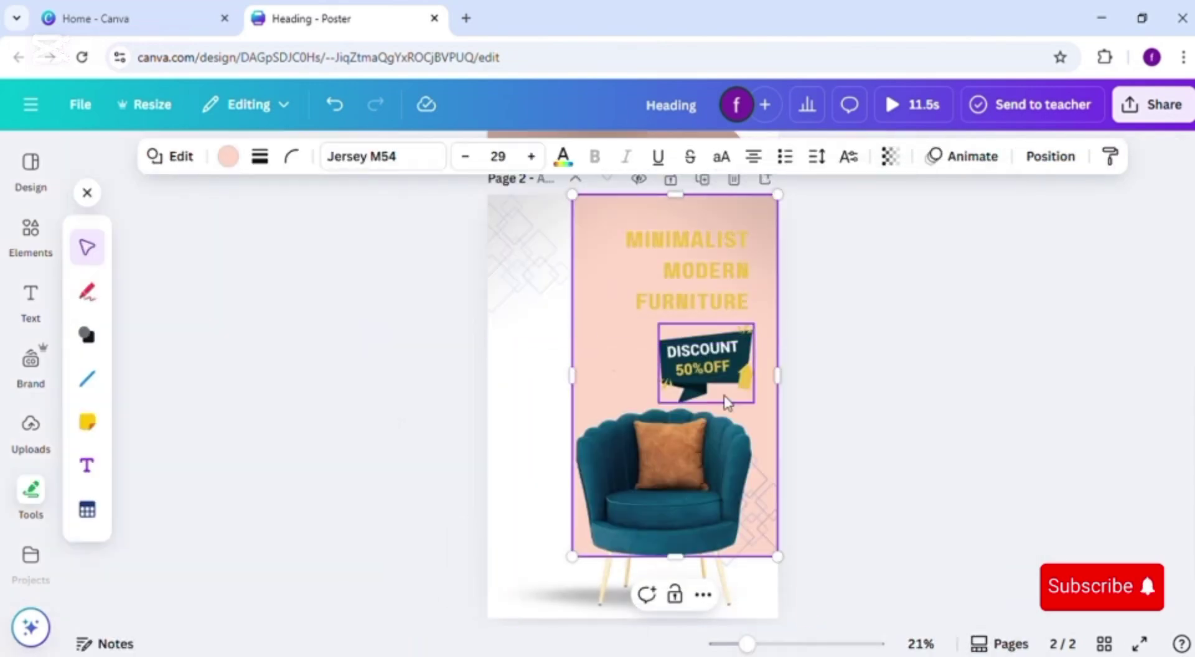
Step: Duplicate the pink rectangle, then shrink and tilt the copy so it forms a diagonal floor at the page's lower-left corner
{"action": "left_click", "coordinate": [784, 481]}
{"action": "left_click", "coordinate": [774, 349]}
{"action": "left_click", "coordinate": [677, 599]}
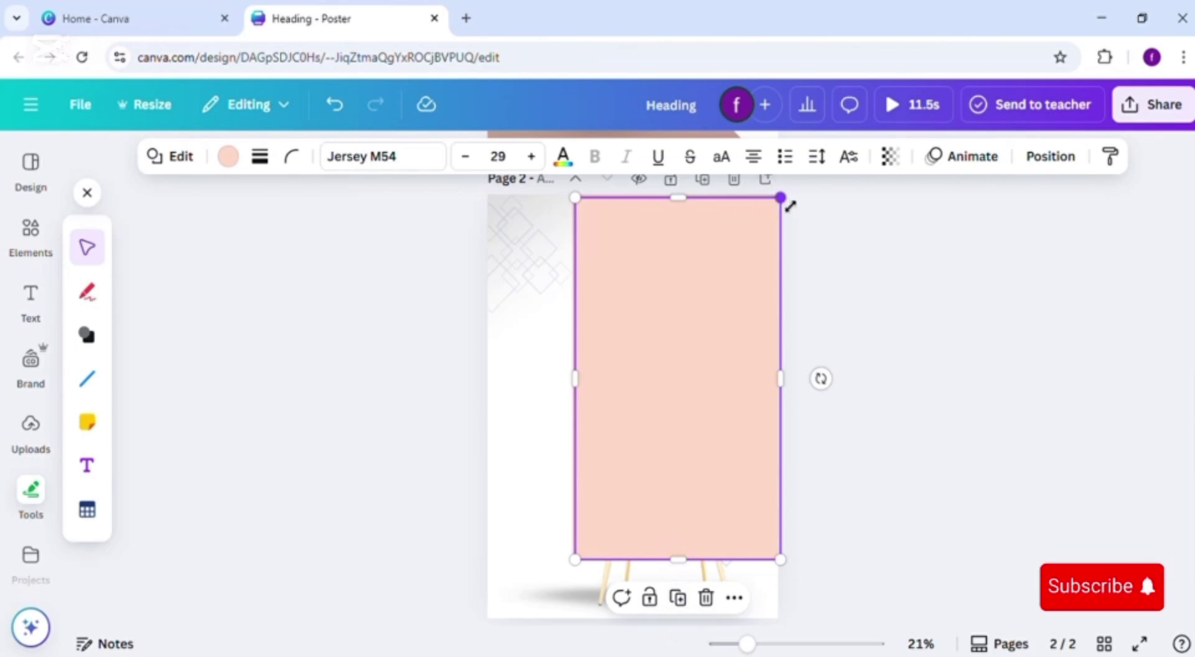
{"action": "left_click_drag", "start_coordinate": [782, 198], "coordinate": [747, 336]}
{"action": "left_click_drag", "start_coordinate": [656, 596], "coordinate": [542, 547]}
{"action": "left_click_drag", "start_coordinate": [600, 475], "coordinate": [647, 503]}
{"action": "left_click_drag", "start_coordinate": [587, 569], "coordinate": [570, 543]}
{"action": "left_click_drag", "start_coordinate": [635, 486], "coordinate": [529, 640]}
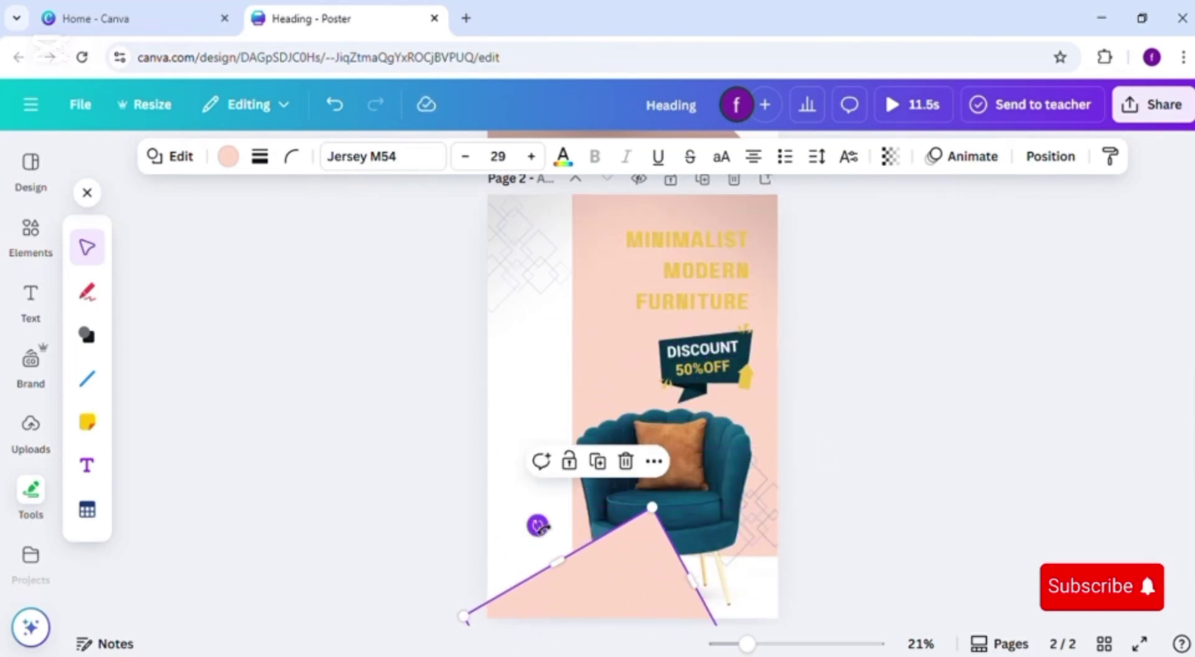
{"action": "left_click_drag", "start_coordinate": [538, 526], "coordinate": [461, 453]}
Step: Duplicate the tilted pink shape to fill the lower-right corner, and send the grouped pair behind the armchair and its shadow
{"action": "left_click_drag", "start_coordinate": [622, 576], "coordinate": [732, 558], "text": "alt"}
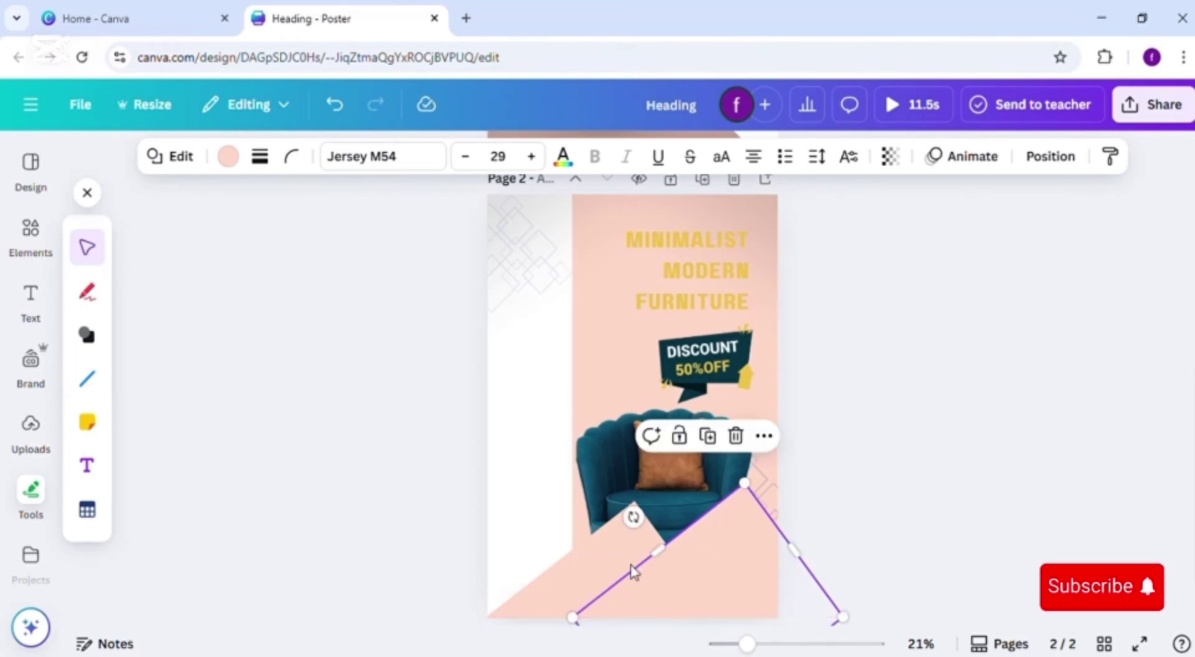
{"action": "left_click", "coordinate": [704, 555], "text": "shift"}
{"action": "left_click", "coordinate": [596, 442]}
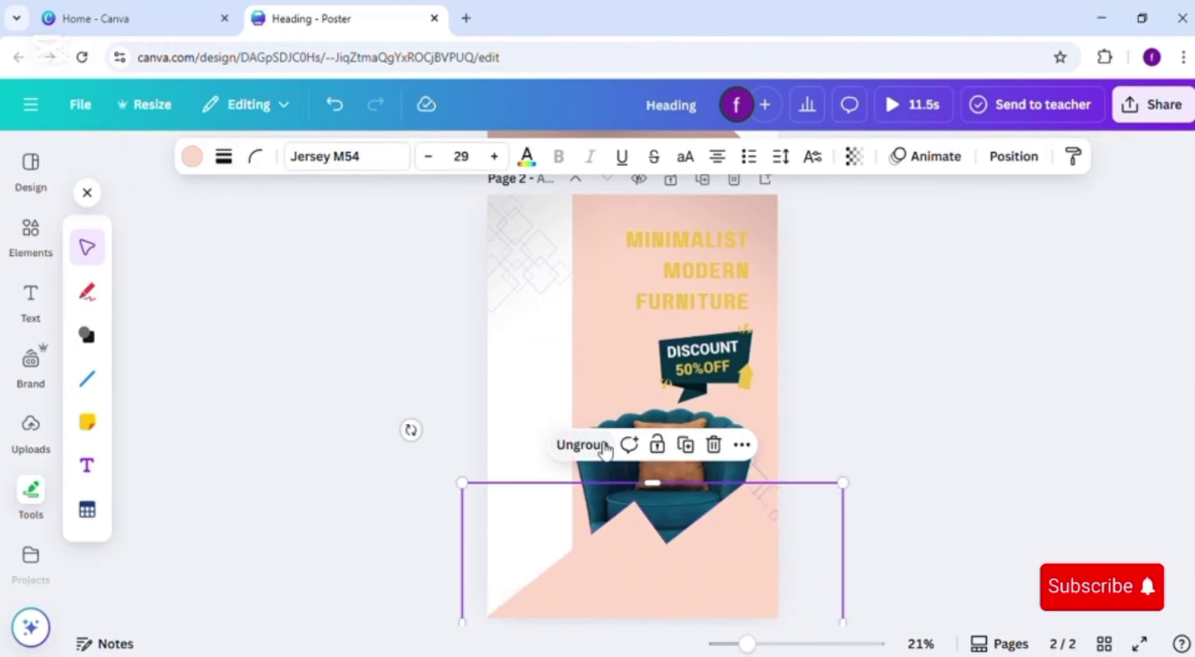
{"action": "right_click", "coordinate": [599, 498]}
{"action": "left_click", "coordinate": [859, 504]}
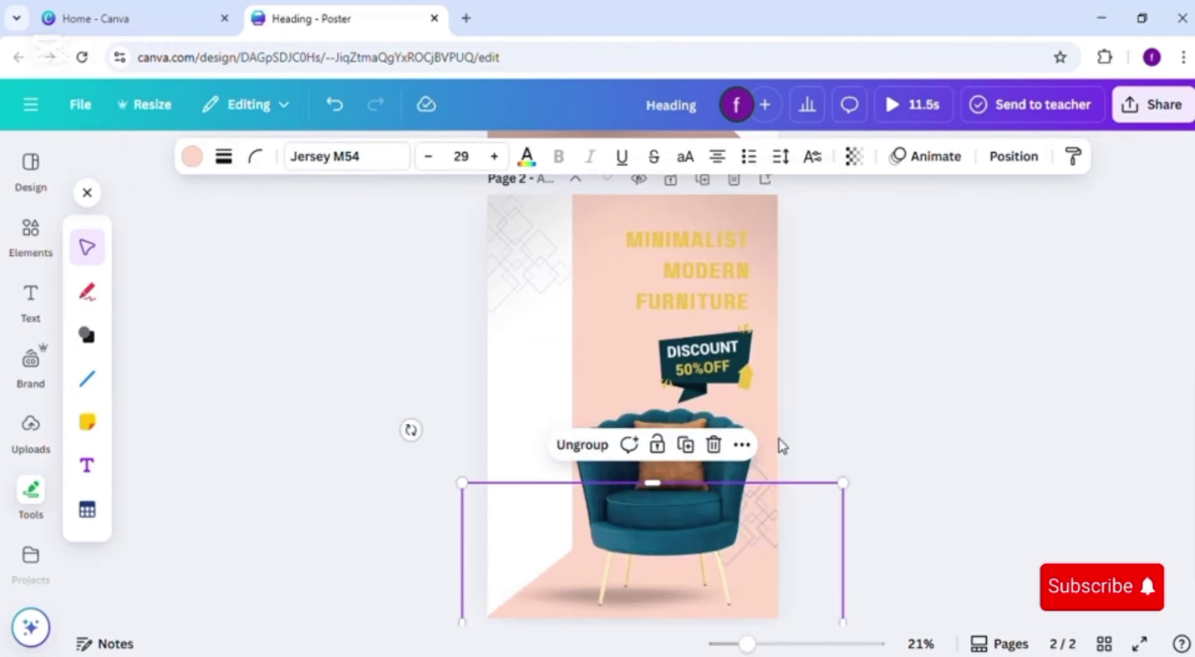
Step: Narrow the tall pink rectangle slightly from its left edge and remove the grey shading over the upper page
{"action": "left_click", "coordinate": [609, 373]}
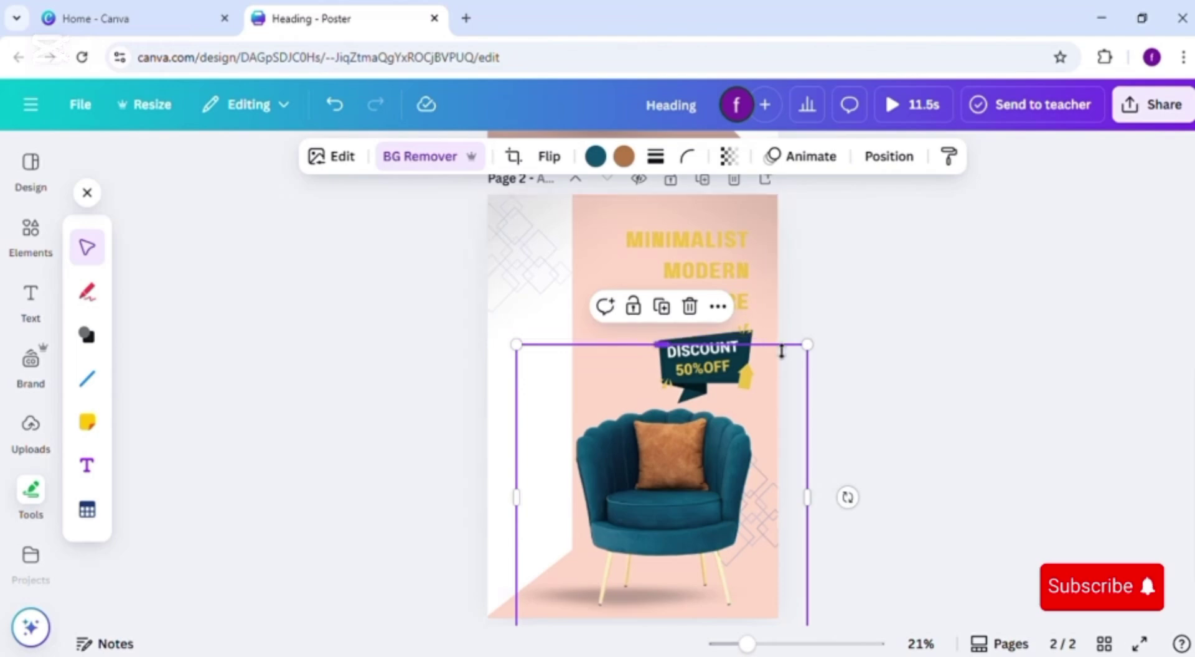
{"action": "left_click", "coordinate": [766, 347]}
{"action": "mouse_move", "coordinate": [576, 390]}
{"action": "left_mouse_down"}
{"action": "mouse_move", "coordinate": [603, 394]}
{"action": "mouse_move", "coordinate": [592, 395]}
{"action": "left_mouse_up"}
{"action": "left_click", "coordinate": [587, 567]}
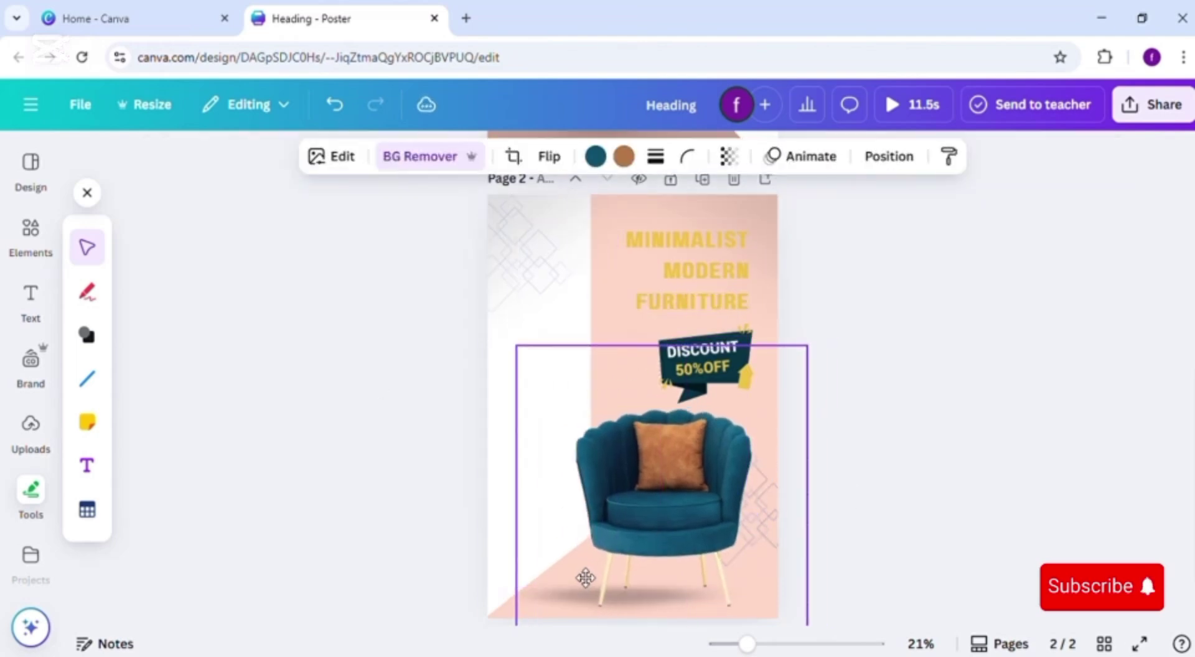
{"action": "left_click", "coordinate": [926, 442]}
{"action": "left_click", "coordinate": [686, 274]}
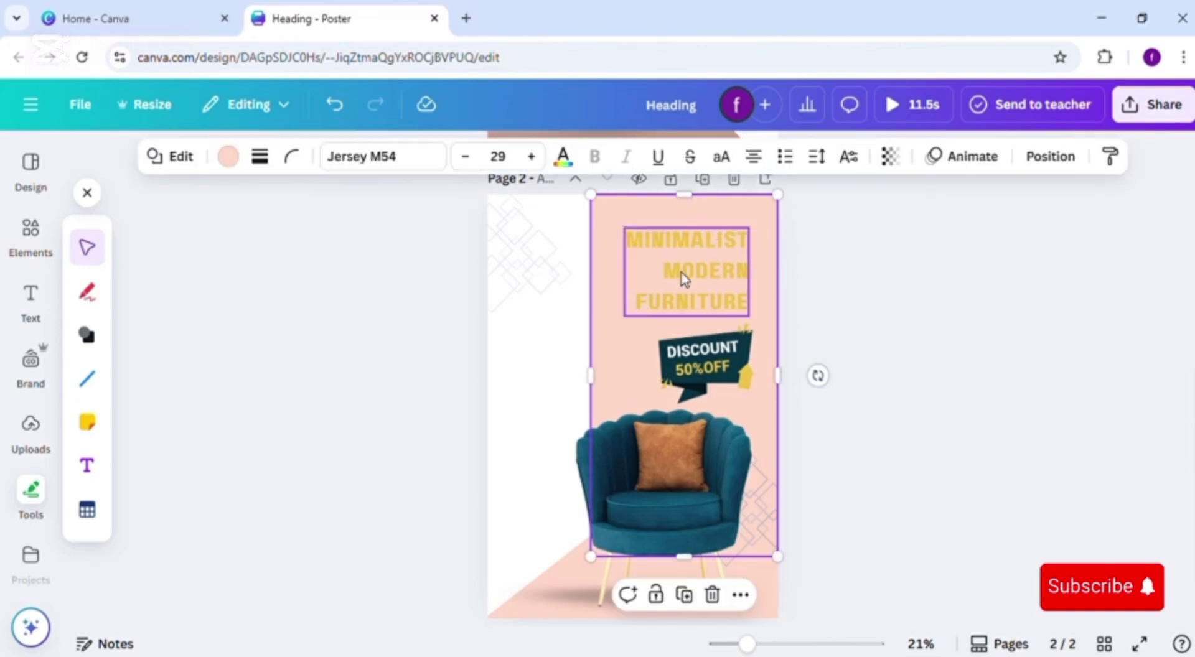
Step: Enlarge the word MINIMALIST in the headline to font size 104
{"action": "left_click", "coordinate": [684, 277]}
{"action": "double_click", "coordinate": [689, 250]}
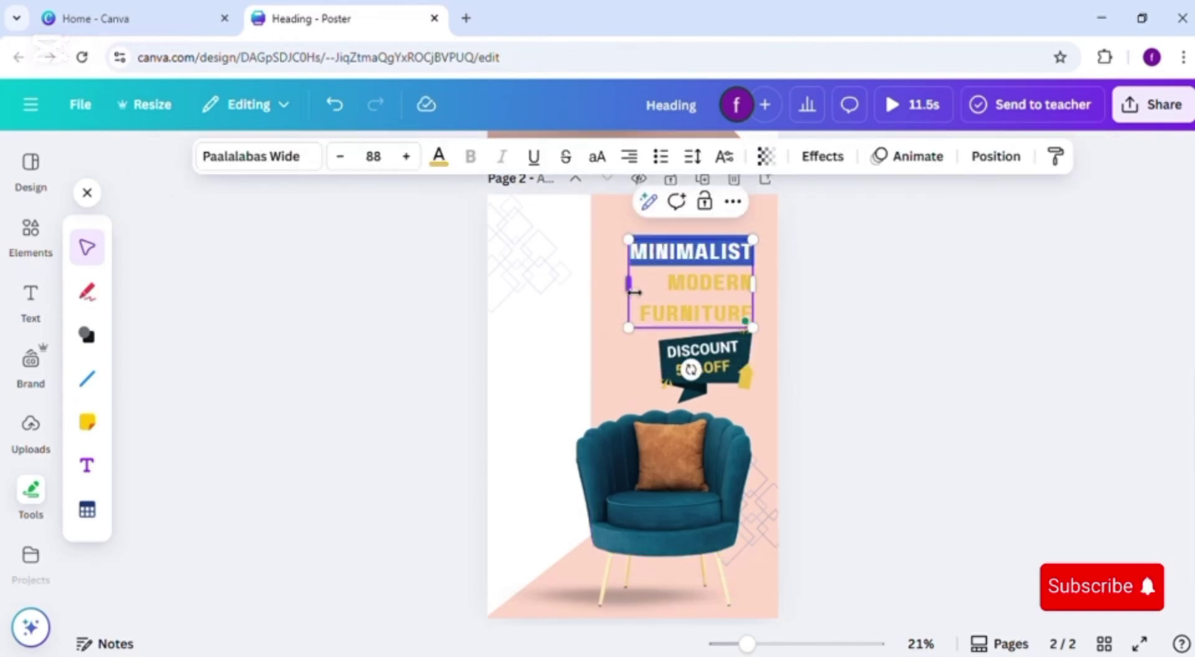
{"action": "left_click", "coordinate": [406, 165]}
{"action": "left_click", "coordinate": [596, 335]}
{"action": "left_click", "coordinate": [648, 326]}
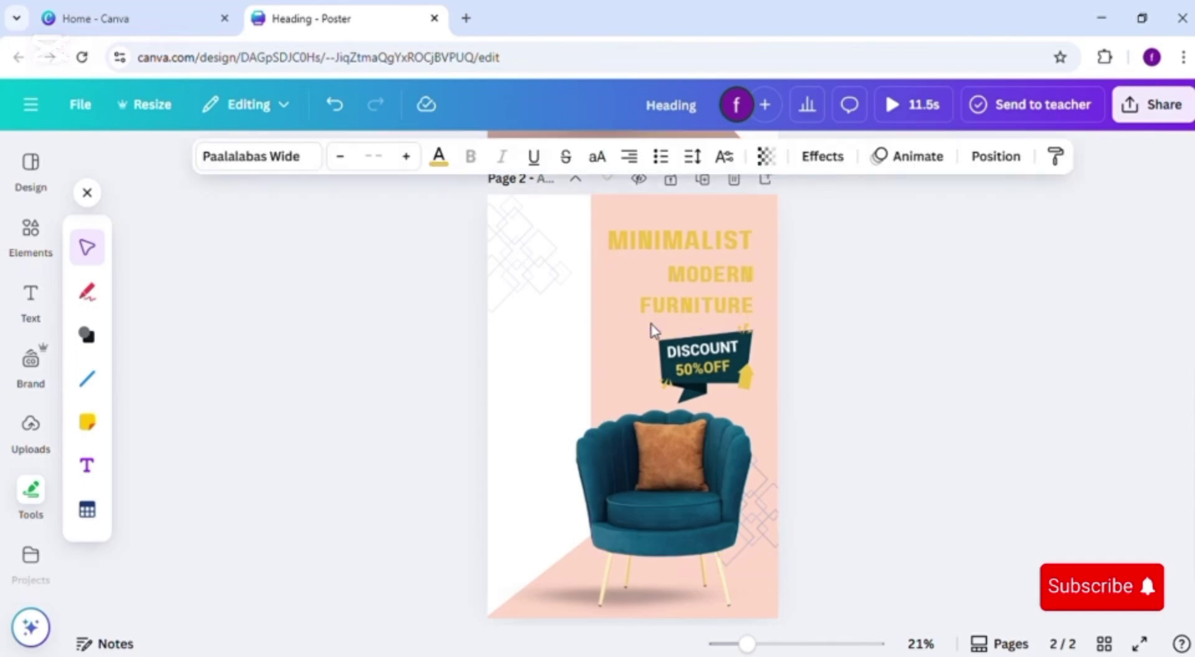
Step: Recolour the whole headline dark teal with a custom text colour
{"action": "left_click", "coordinate": [439, 156]}
{"action": "left_click", "coordinate": [333, 293]}
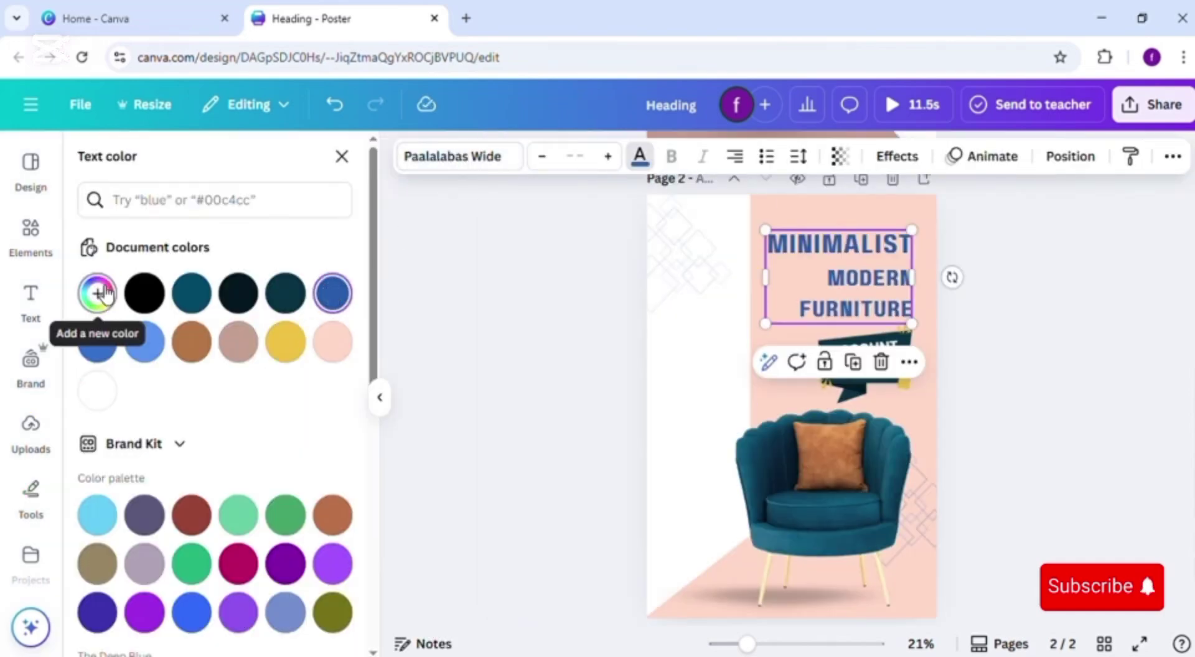
{"action": "left_click", "coordinate": [97, 293]}
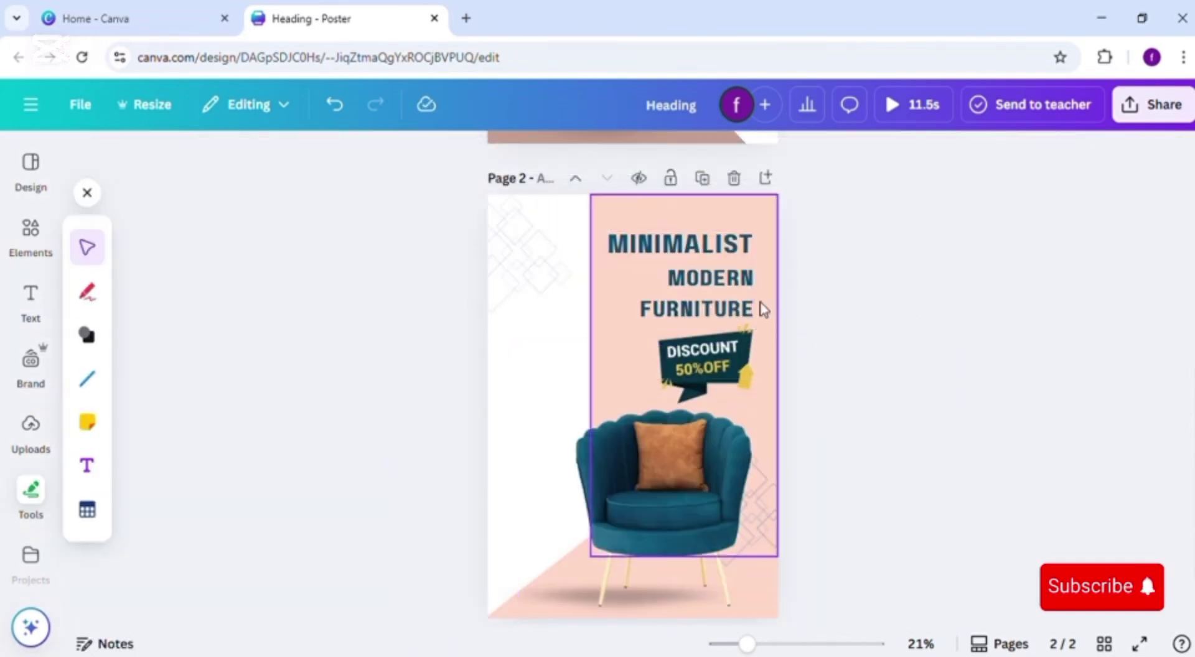
Step: Try Squada One on the headline, then set its font to AASameerBassamBoldAA
{"action": "left_click", "coordinate": [604, 315]}
{"action": "left_click", "coordinate": [307, 164]}
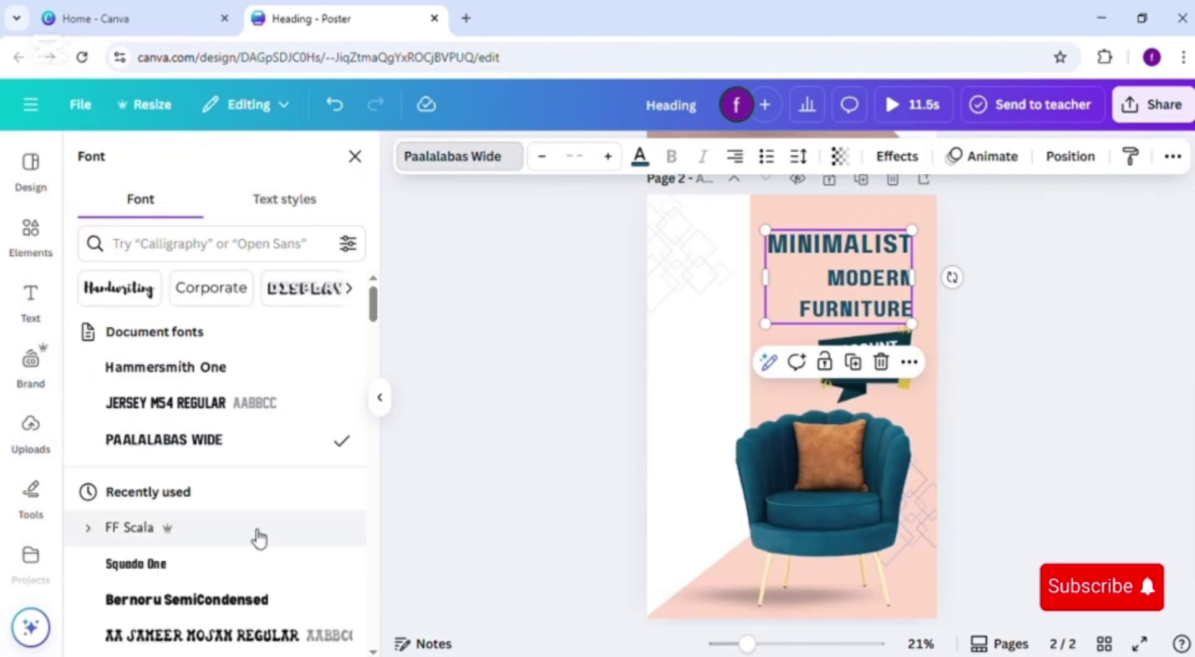
{"action": "left_click", "coordinate": [252, 563]}
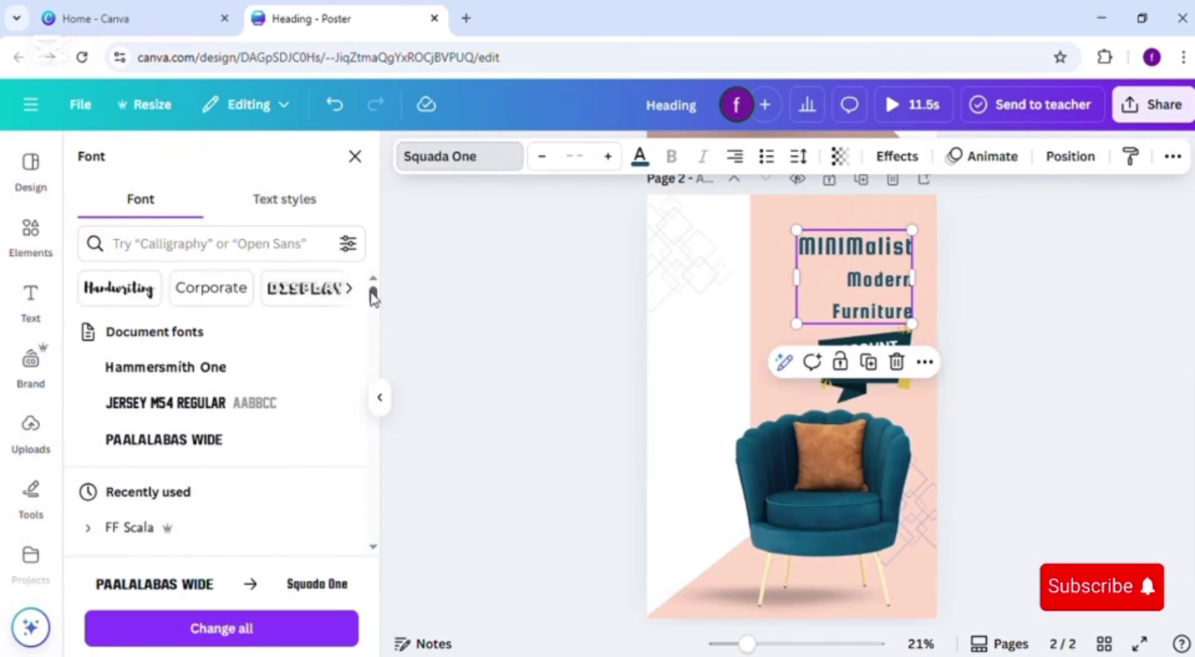
{"action": "left_click_drag", "start_coordinate": [372, 294], "coordinate": [372, 350]}
{"action": "left_click", "coordinate": [201, 483]}
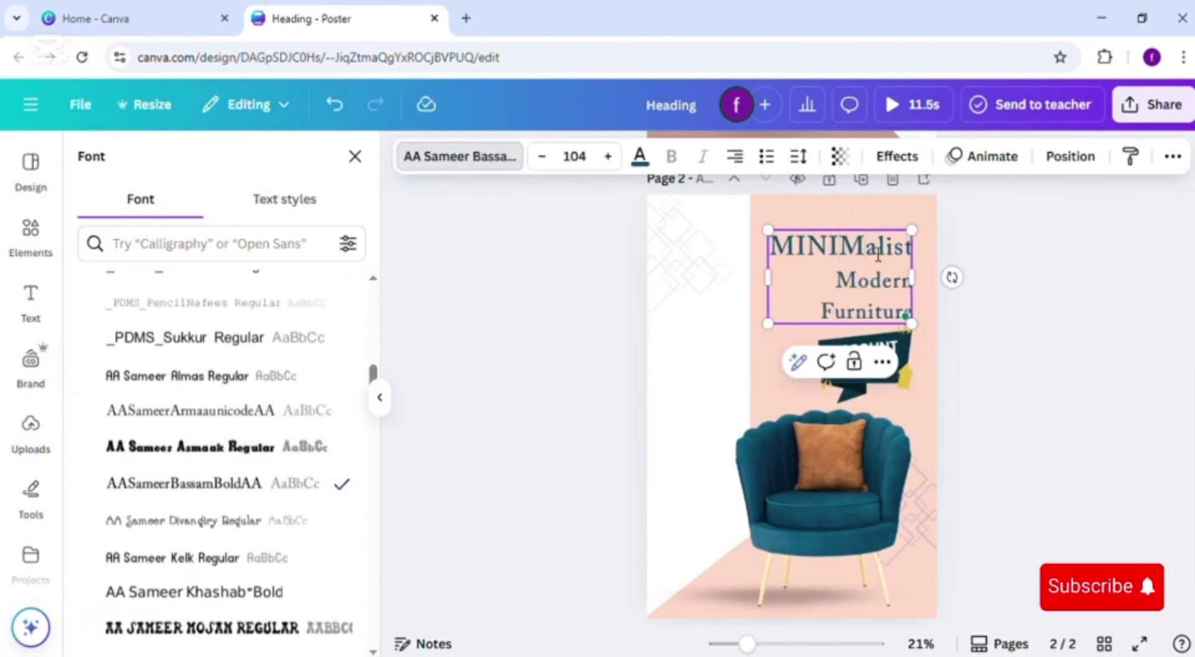
Step: Retype the headline's first word as "Minimalist" and set that word in the Jersey M54 font
{"action": "scroll", "coordinate": [373, 377], "scroll_direction": "up", "scroll_amount": 10}
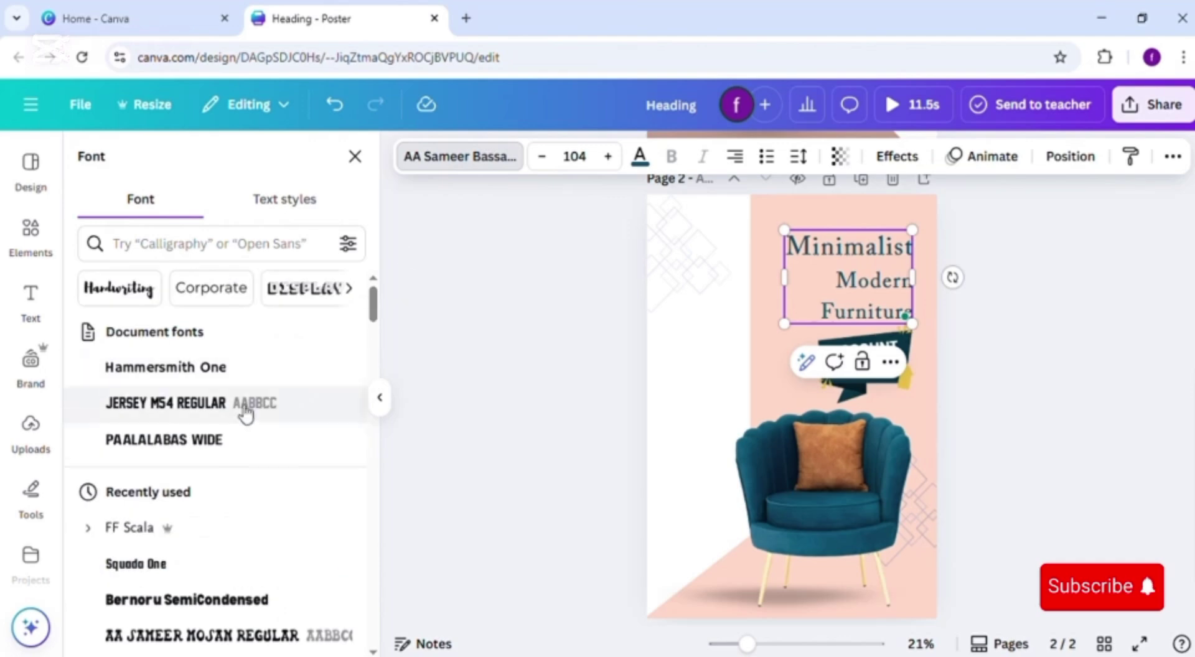
{"action": "left_click", "coordinate": [242, 439]}
{"action": "left_click", "coordinate": [217, 411]}
{"action": "left_click", "coordinate": [380, 397]}
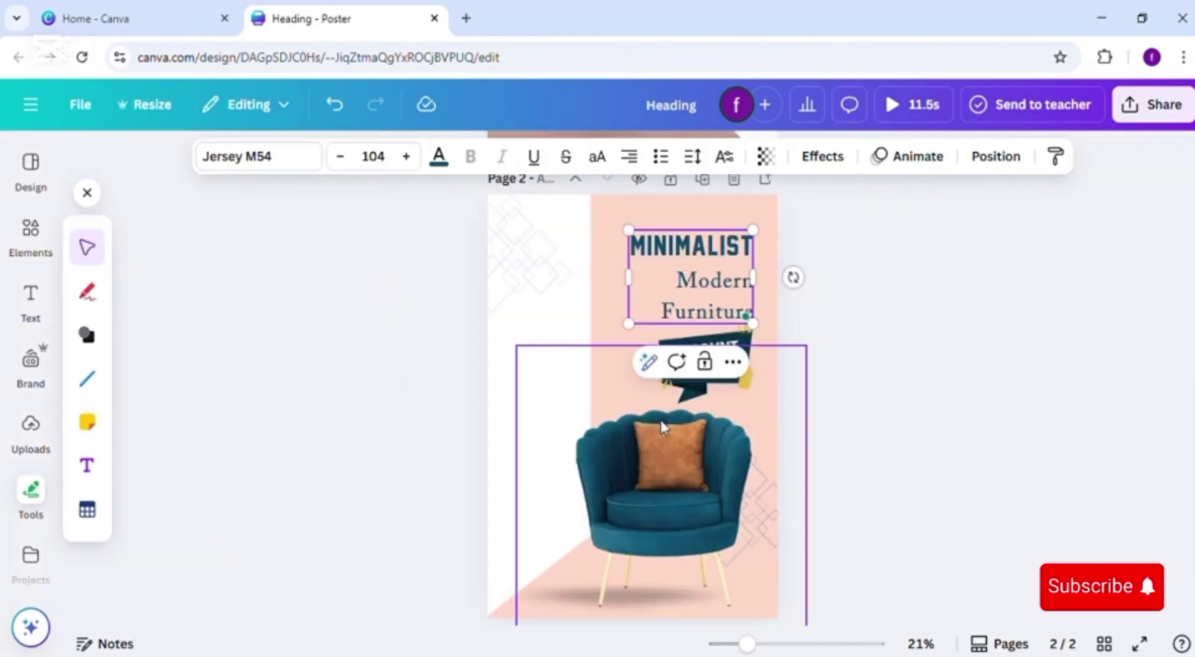
{"action": "left_click", "coordinate": [890, 354]}
Step: Widen the headline's letter spacing to 188
{"action": "left_click", "coordinate": [735, 285]}
{"action": "left_click", "coordinate": [691, 160]}
{"action": "left_click_drag", "start_coordinate": [627, 231], "coordinate": [658, 232]}
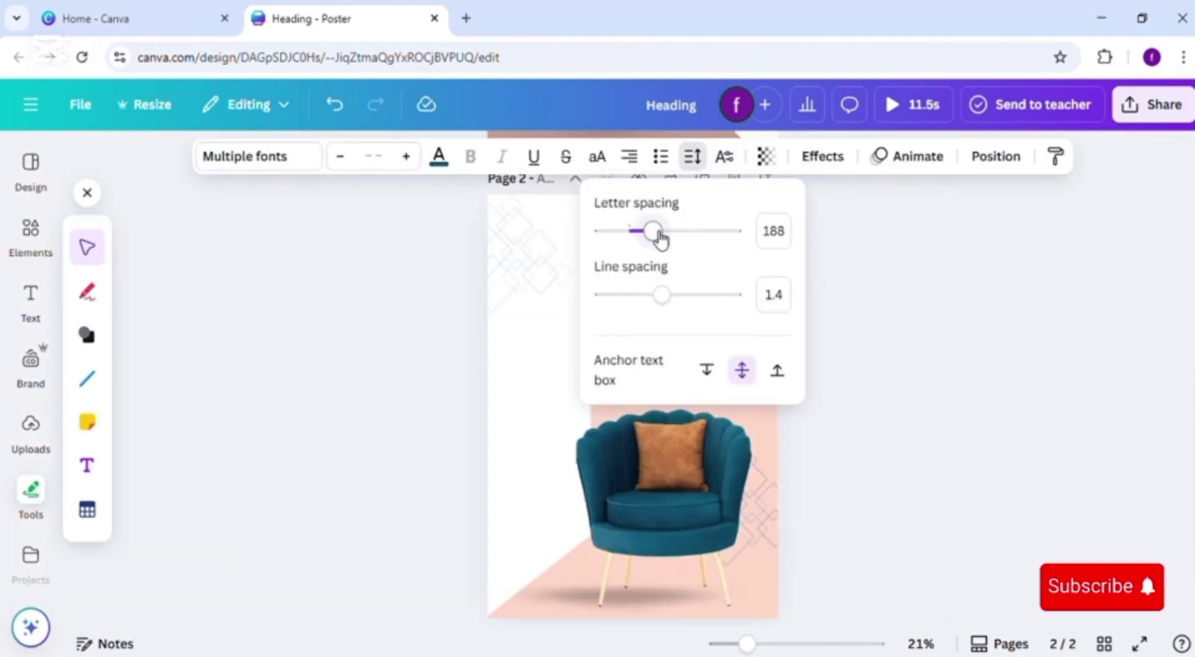
{"action": "left_click", "coordinate": [563, 287]}
{"action": "left_click_drag", "start_coordinate": [747, 645], "coordinate": [785, 644]}
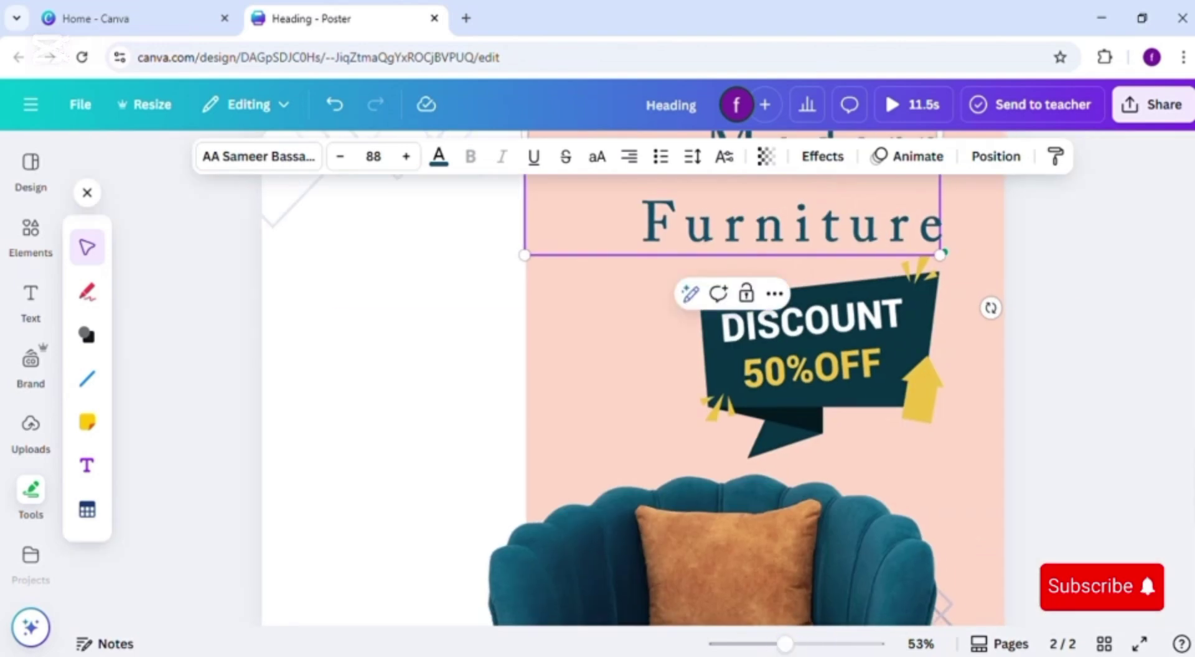
Step: Tighten the line spacing of the three-line headline
{"action": "scroll", "coordinate": [685, 374], "scroll_direction": "up", "scroll_amount": 5}
{"action": "left_click", "coordinate": [703, 159]}
{"action": "mouse_move", "coordinate": [660, 231]}
{"action": "left_mouse_down"}
{"action": "mouse_move", "coordinate": [629, 231]}
{"action": "mouse_move", "coordinate": [655, 231]}
{"action": "left_mouse_up"}
{"action": "left_click_drag", "start_coordinate": [944, 582], "coordinate": [533, 408]}
{"action": "left_click", "coordinate": [693, 156]}
{"action": "mouse_move", "coordinate": [659, 231]}
{"action": "left_mouse_down"}
{"action": "mouse_move", "coordinate": [640, 233]}
{"action": "mouse_move", "coordinate": [655, 231]}
{"action": "left_mouse_up"}
{"action": "left_click_drag", "start_coordinate": [662, 295], "coordinate": [642, 297]}
{"action": "left_click", "coordinate": [1161, 414]}
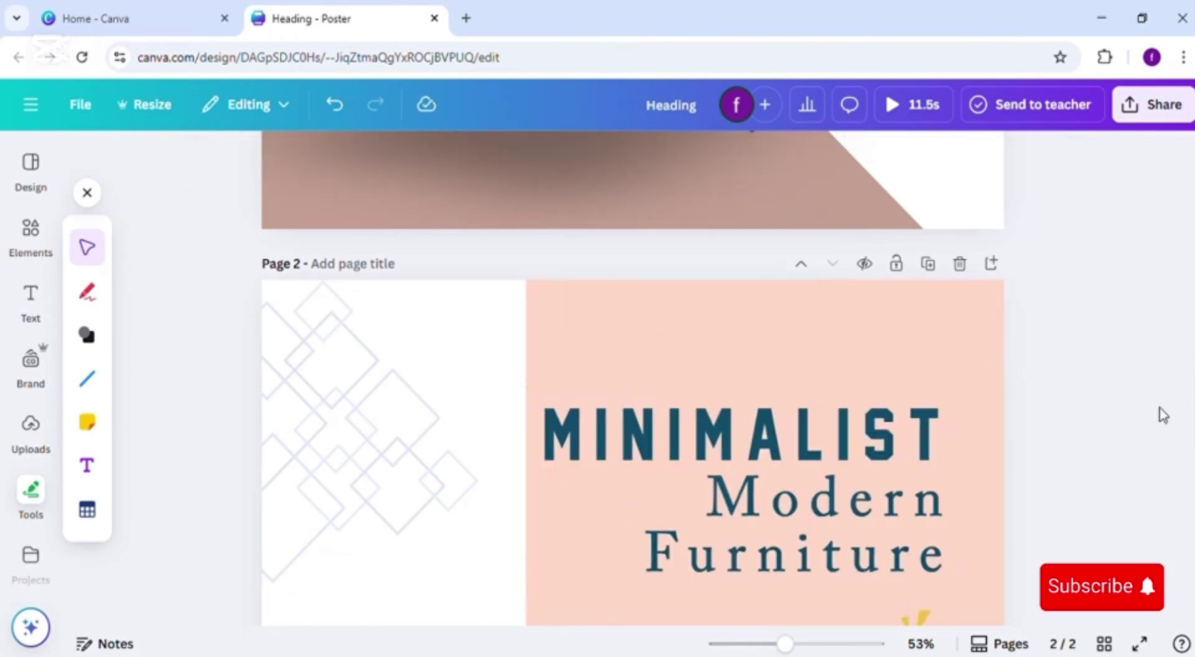
Step: Search the elements for "shades" and add a black gradient shade graphic to page 2
{"action": "scroll", "coordinate": [1161, 414], "scroll_direction": "down", "scroll_amount": 3}
{"action": "scroll", "coordinate": [1164, 421], "scroll_direction": "down", "scroll_amount": 3}
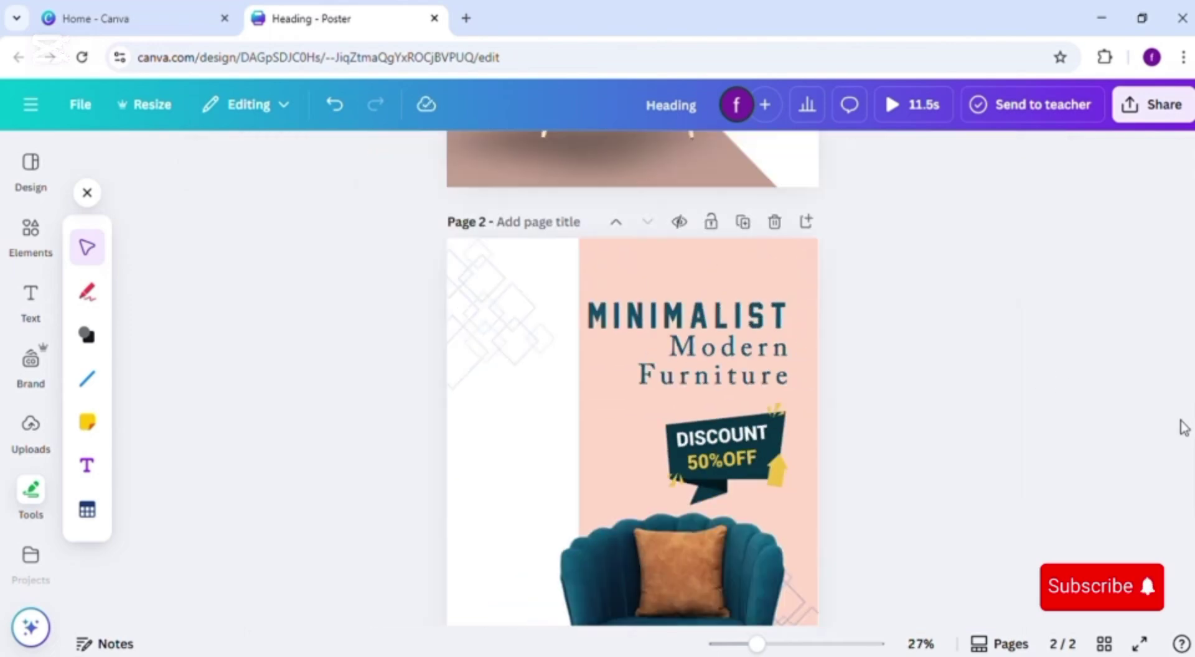
{"action": "scroll", "coordinate": [1181, 424], "scroll_direction": "down", "scroll_amount": 2}
{"action": "left_click", "coordinate": [803, 339]}
{"action": "left_click", "coordinate": [348, 227]}
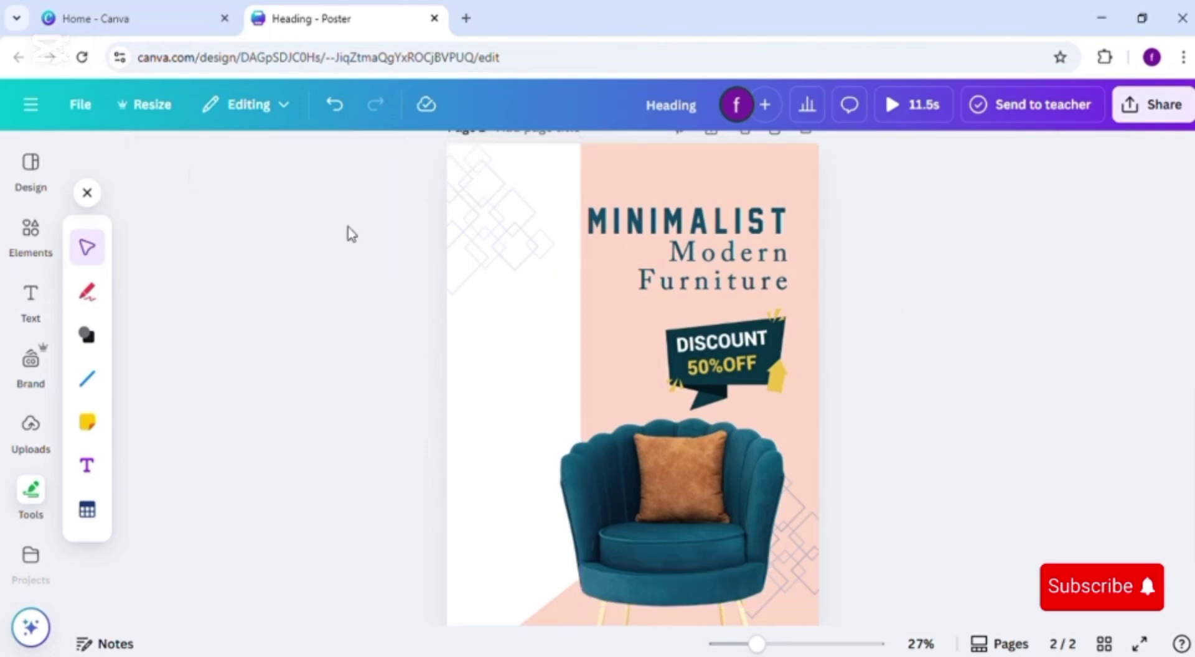
{"action": "left_click", "coordinate": [31, 237]}
{"action": "left_click", "coordinate": [346, 164]}
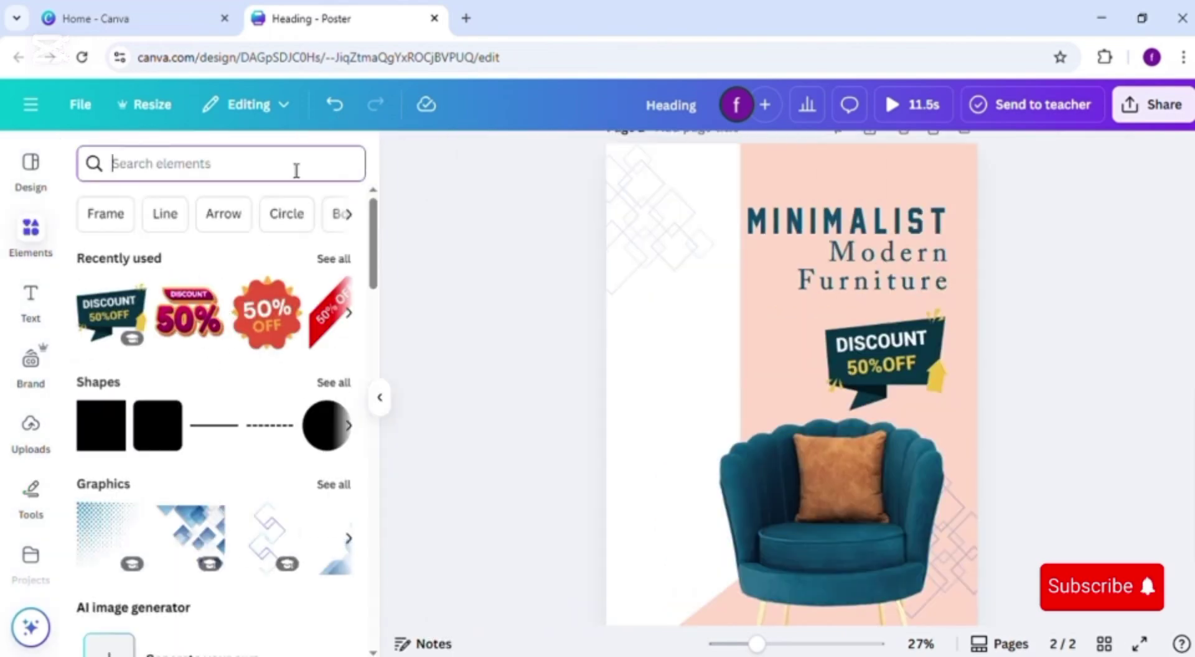
{"action": "type", "text": "sha"}
{"action": "left_click", "coordinate": [187, 249]}
{"action": "left_click", "coordinate": [274, 361]}
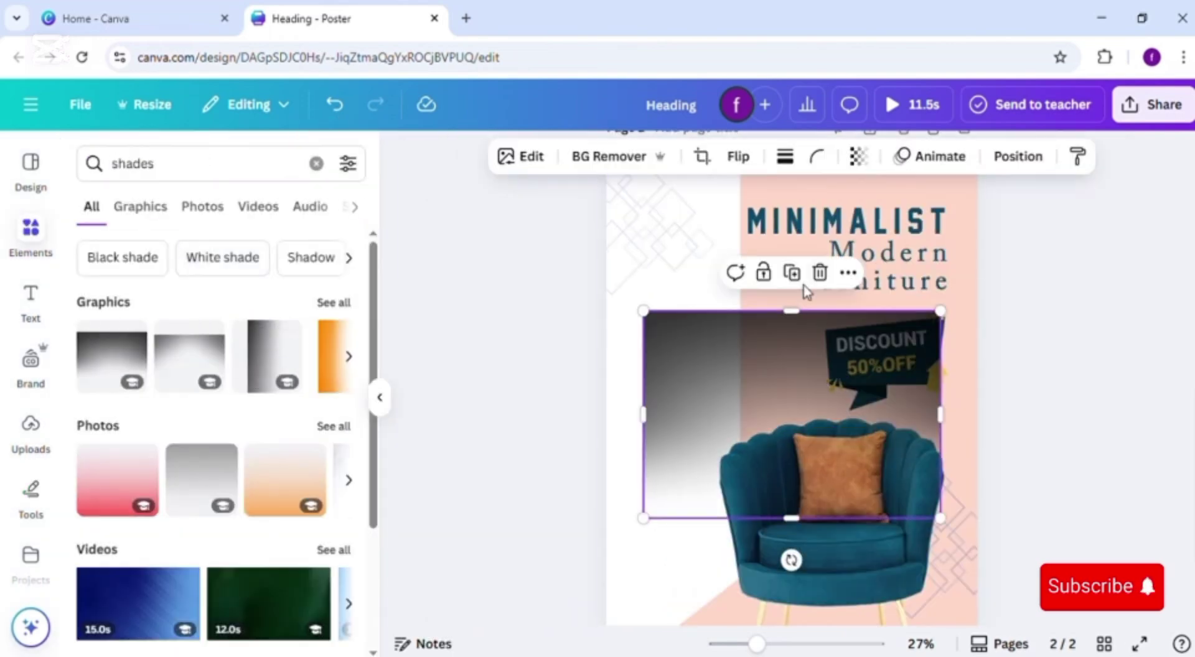
Step: Rotate the black gradient and fit it to the pink wall's width over its lower part, behind the discount banner's level
{"action": "left_click_drag", "start_coordinate": [792, 558], "coordinate": [762, 537]}
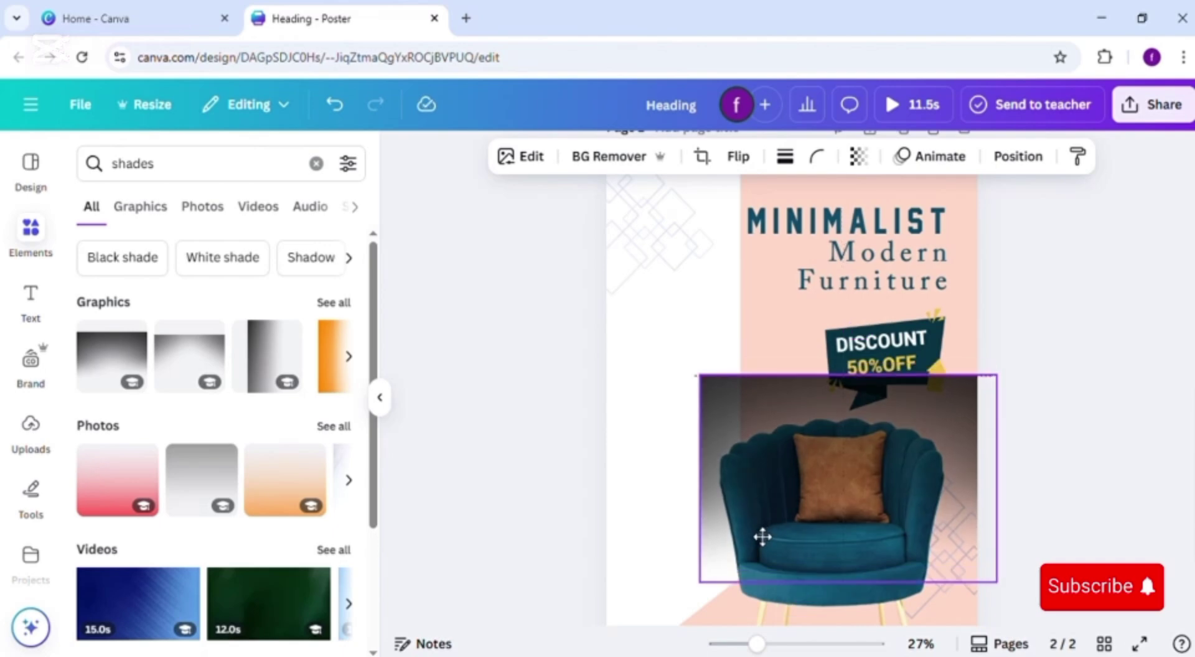
{"action": "left_click_drag", "start_coordinate": [849, 622], "coordinate": [849, 336]}
{"action": "left_click_drag", "start_coordinate": [700, 375], "coordinate": [740, 404]}
{"action": "left_click_drag", "start_coordinate": [996, 404], "coordinate": [979, 416]}
{"action": "left_click", "coordinate": [863, 407]}
{"action": "scroll", "coordinate": [861, 368], "scroll_direction": "up", "scroll_amount": 1}
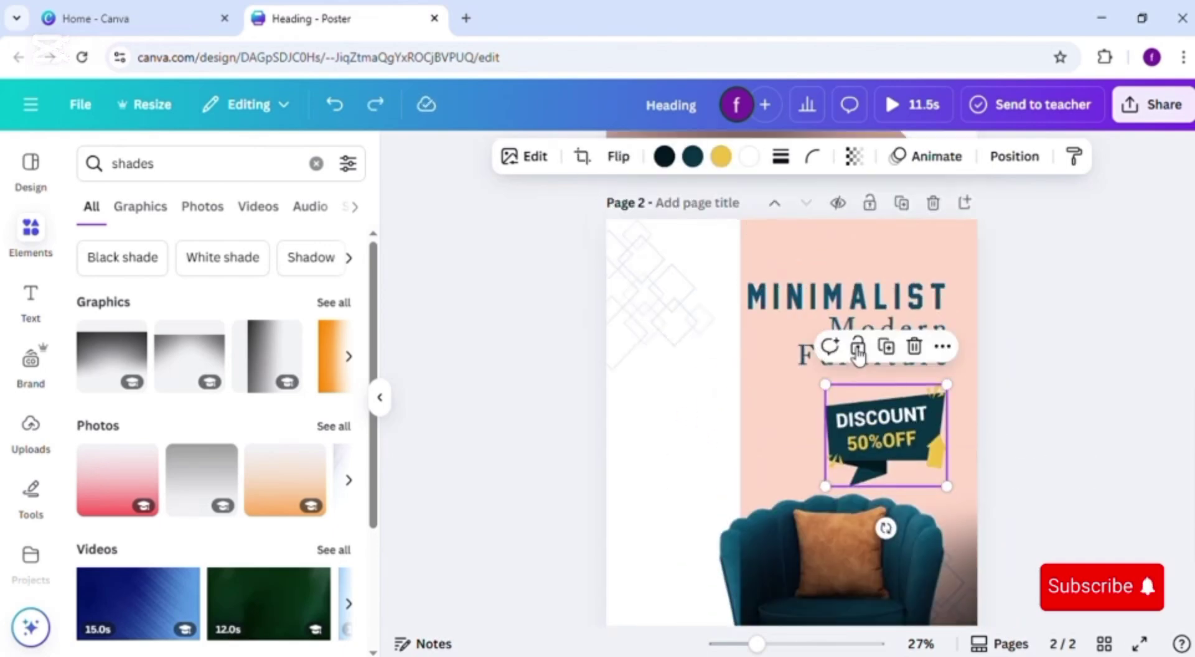
Step: Send the gradient behind the armchair and reduce its opacity to a faint wall shadow
{"action": "left_click", "coordinate": [1031, 377]}
{"action": "scroll", "coordinate": [1031, 378], "scroll_direction": "down", "scroll_amount": 2}
{"action": "left_click", "coordinate": [915, 443]}
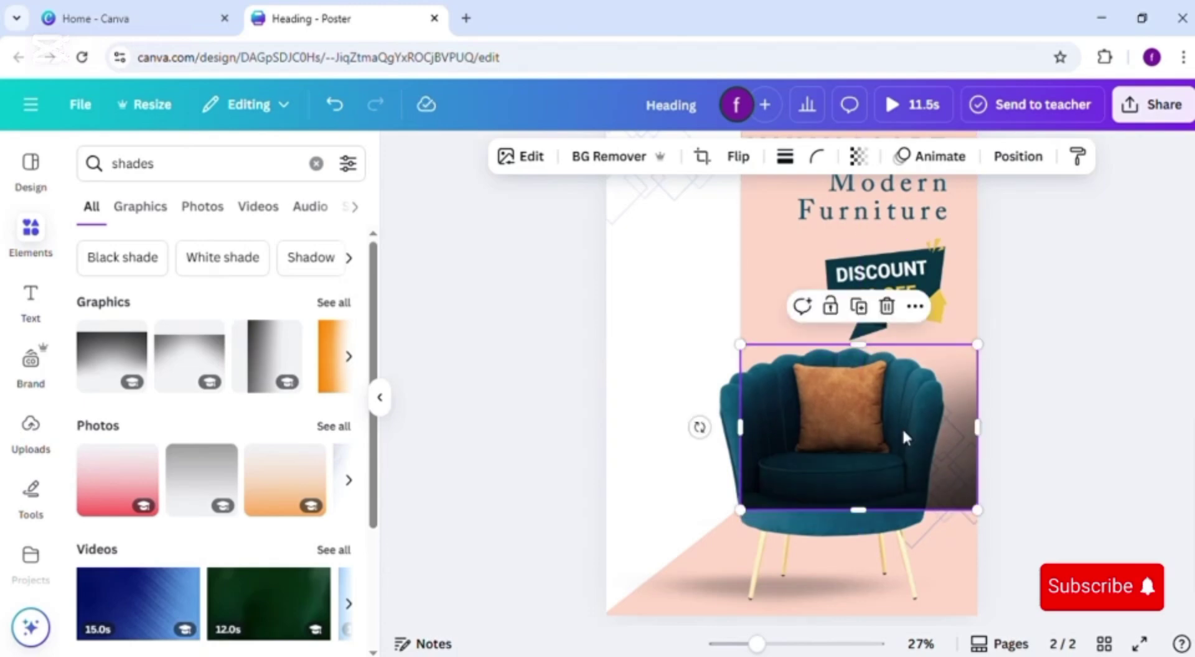
{"action": "right_click", "coordinate": [902, 428]}
{"action": "mouse_move", "coordinate": [967, 315]}
{"action": "left_click", "coordinate": [730, 381]}
{"action": "left_click", "coordinate": [858, 156]}
{"action": "left_click_drag", "start_coordinate": [908, 231], "coordinate": [797, 236]}
{"action": "left_click", "coordinate": [1131, 270]}
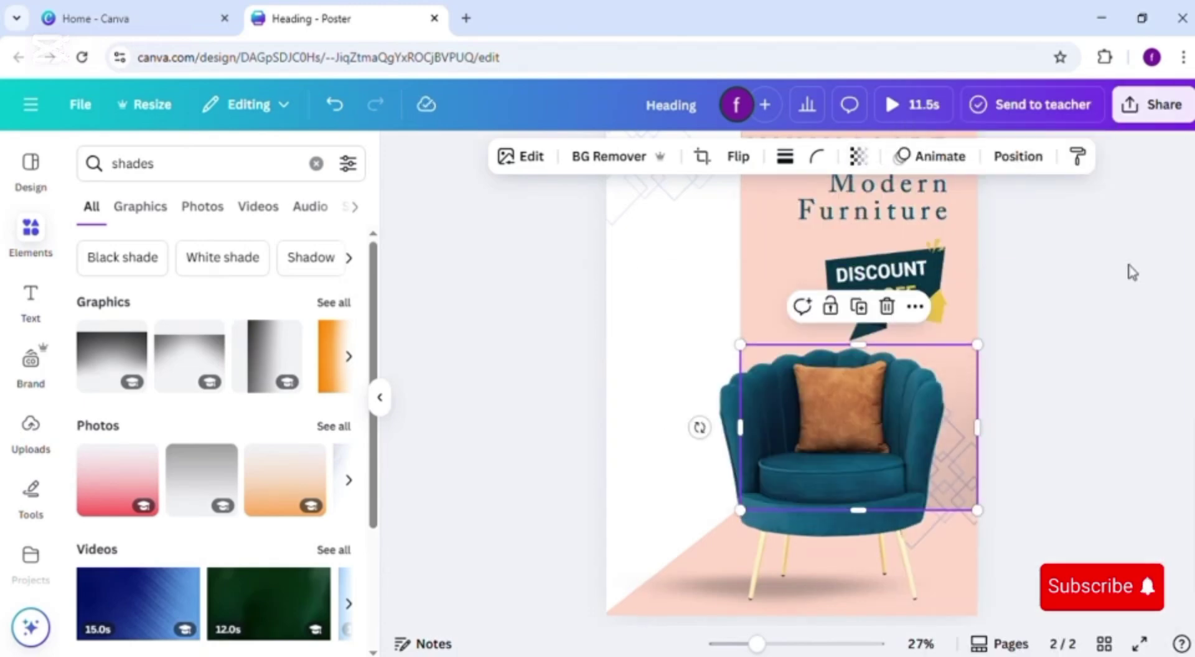
Step: Move the diamond pattern beside the armchair onto the white wall below the other pattern, and shift the armchair slightly left
{"action": "left_click_drag", "start_coordinate": [926, 538], "coordinate": [653, 331]}
{"action": "left_click", "coordinate": [976, 533]}
{"action": "mouse_move", "coordinate": [815, 430]}
{"action": "left_mouse_down"}
{"action": "mouse_move", "coordinate": [841, 430]}
{"action": "mouse_move", "coordinate": [812, 435]}
{"action": "left_mouse_up"}
{"action": "left_click", "coordinate": [1042, 413]}
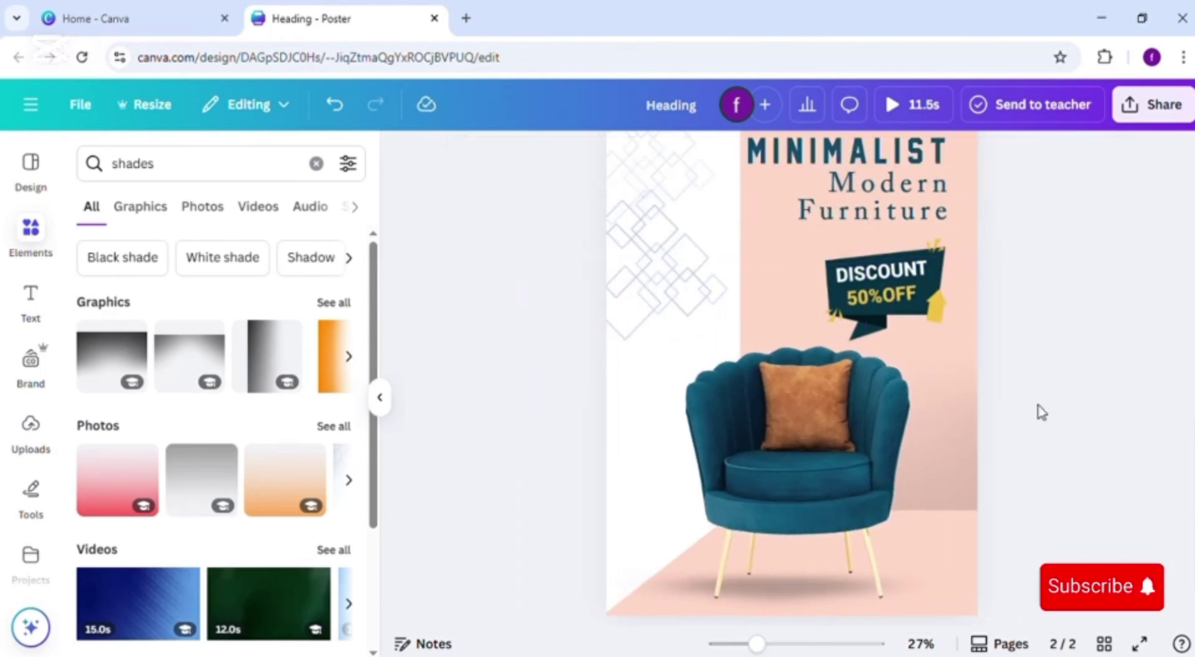
Step: Nudge the 50% discount banner slightly upward, closer to the headline
{"action": "left_click", "coordinate": [973, 429]}
{"action": "scroll", "coordinate": [954, 521], "scroll_direction": "down", "scroll_amount": 1}
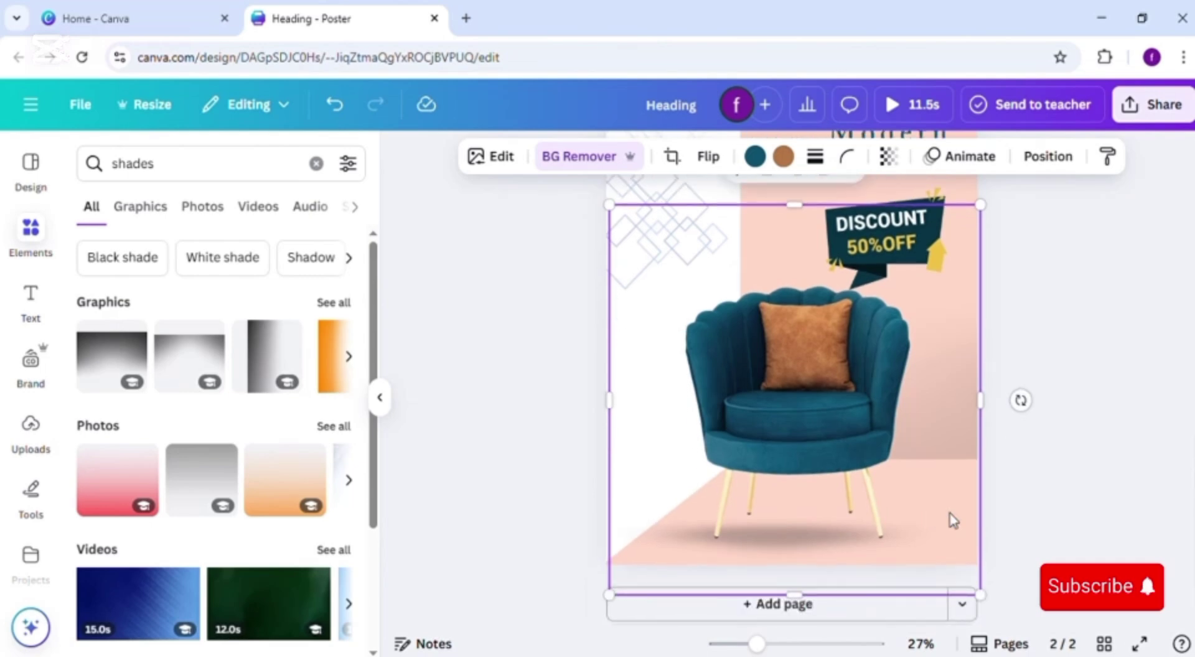
{"action": "left_click", "coordinate": [574, 489]}
{"action": "scroll", "coordinate": [574, 488], "scroll_direction": "up", "scroll_amount": 2}
{"action": "left_click", "coordinate": [923, 374]}
{"action": "left_click_drag", "start_coordinate": [923, 374], "coordinate": [921, 360]}
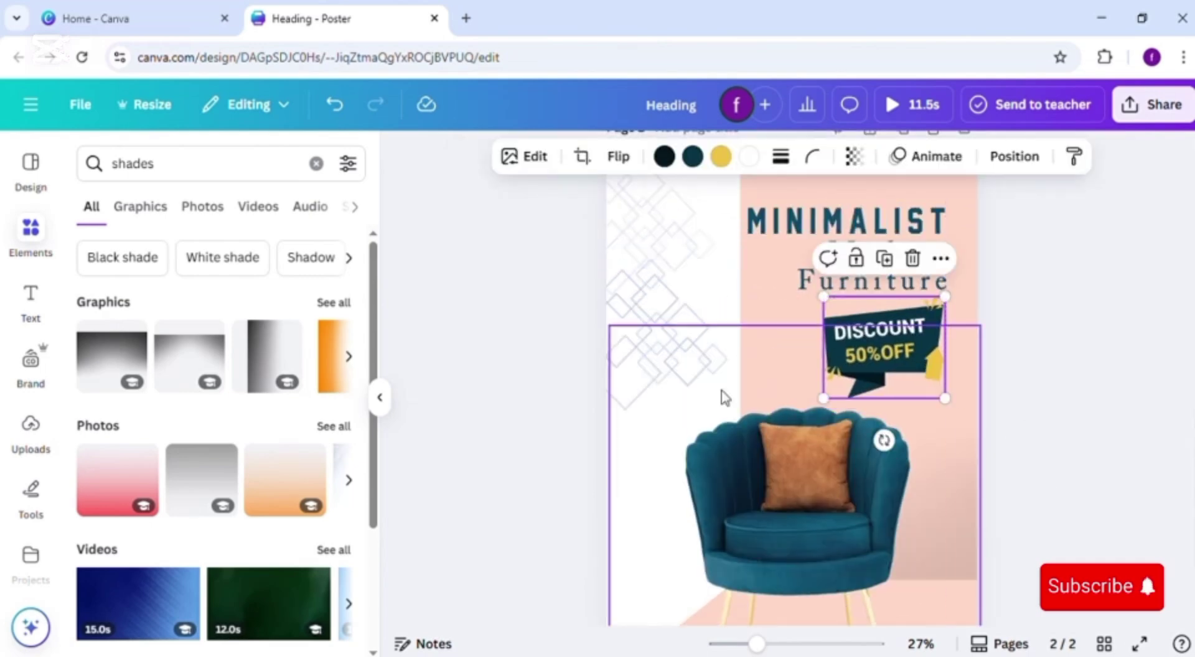
Step: Fine-tune the armchair's position so it sits slightly lower over the pink floor
{"action": "mouse_move", "coordinate": [673, 395]}
{"action": "left_mouse_down"}
{"action": "mouse_move", "coordinate": [769, 342]}
{"action": "mouse_move", "coordinate": [685, 392]}
{"action": "left_mouse_up"}
{"action": "left_click_drag", "start_coordinate": [1191, 451], "coordinate": [1191, 499]}
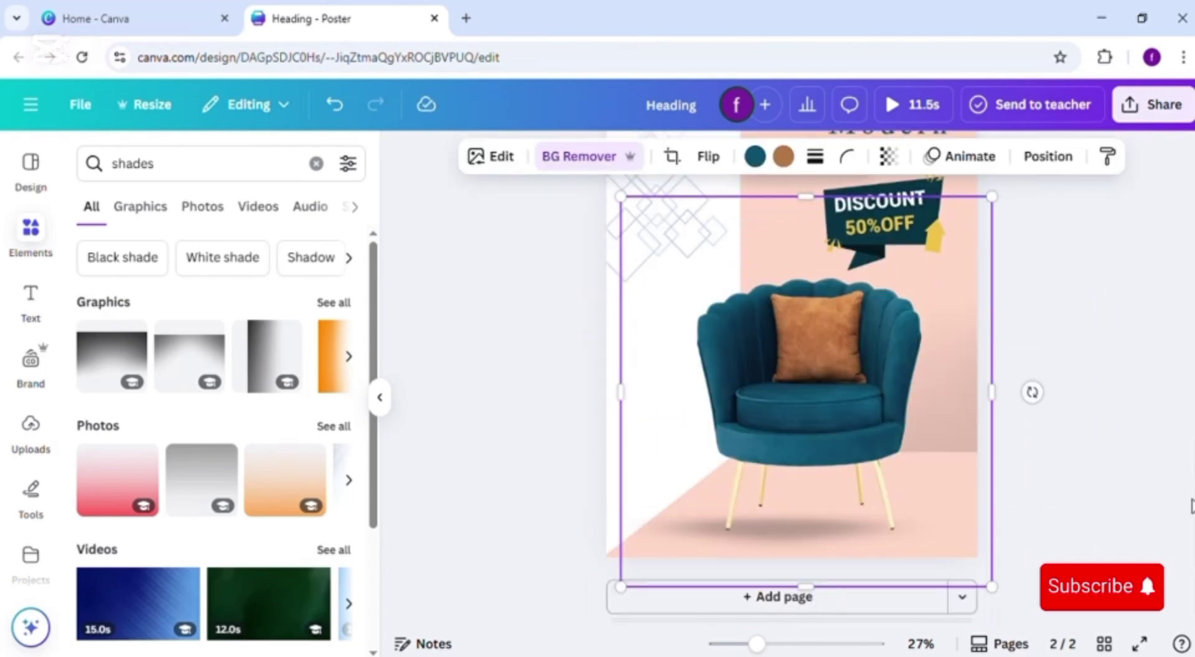
{"action": "left_click_drag", "start_coordinate": [741, 556], "coordinate": [793, 542]}
{"action": "left_click_drag", "start_coordinate": [658, 537], "coordinate": [655, 527]}
{"action": "left_click_drag", "start_coordinate": [901, 452], "coordinate": [842, 472]}
{"action": "scroll", "coordinate": [1191, 436], "scroll_direction": "up", "scroll_amount": 3}
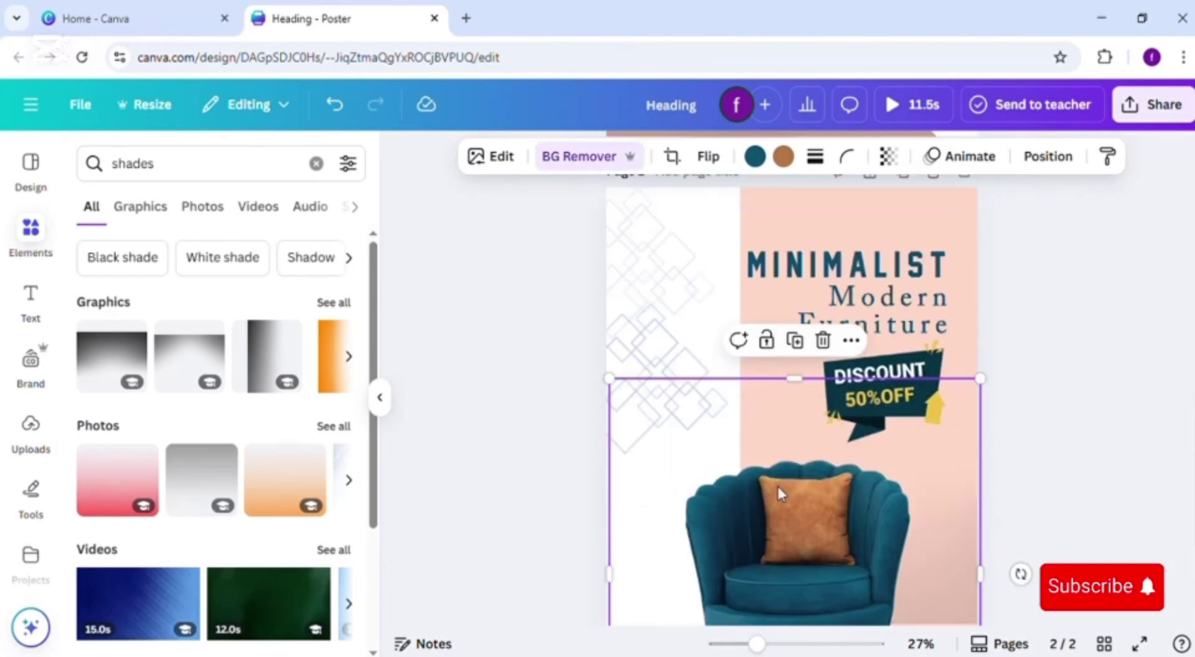
Step: Move the lower diamond pattern to the armchair's upper left, fade it and send it behind the armchair and pink wall
{"action": "left_click_drag", "start_coordinate": [653, 358], "coordinate": [740, 411]}
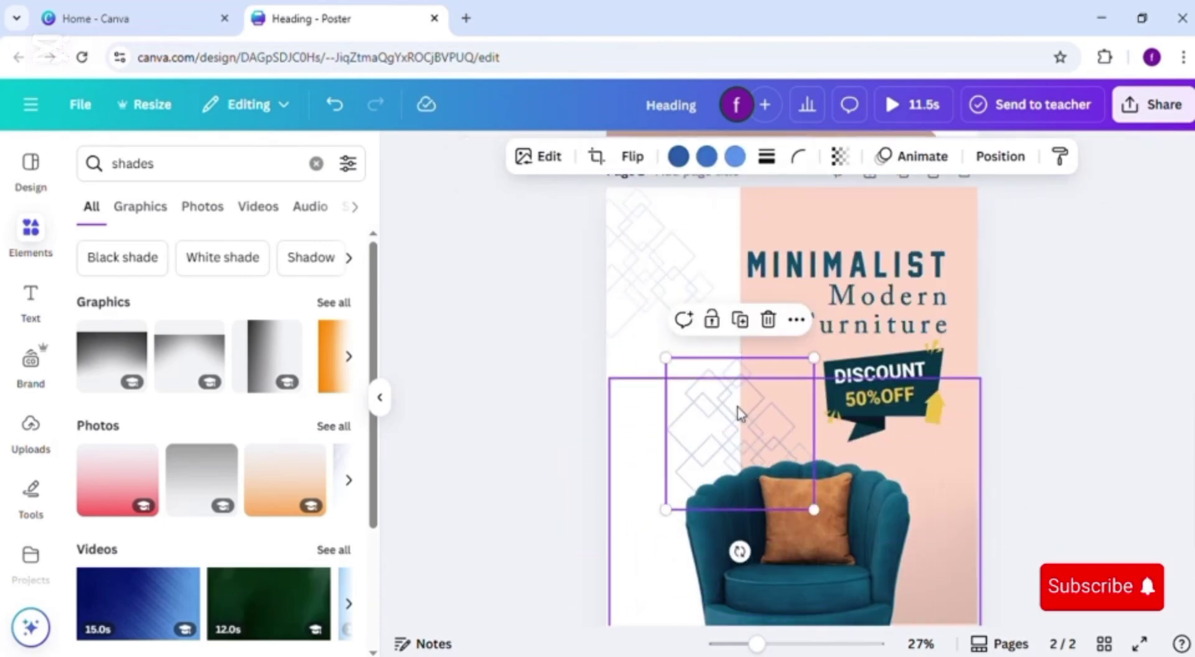
{"action": "left_click", "coordinate": [840, 157]}
{"action": "right_click", "coordinate": [779, 386]}
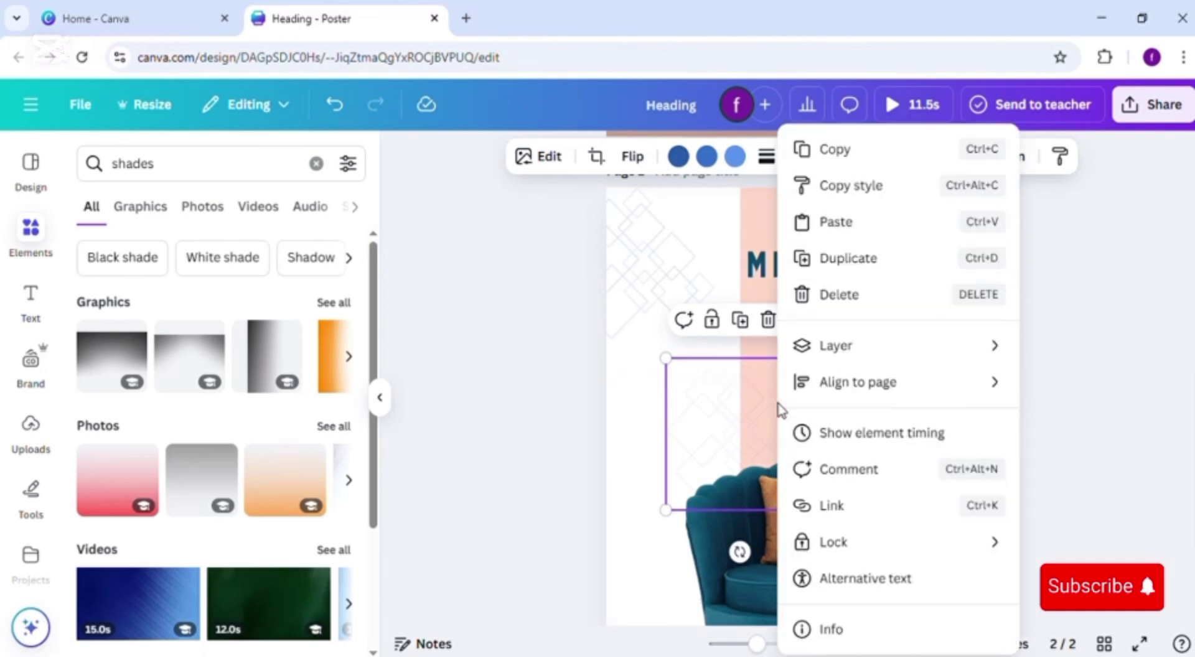
{"action": "mouse_move", "coordinate": [835, 344]}
{"action": "left_click", "coordinate": [654, 462]}
{"action": "left_click", "coordinate": [565, 329]}
Step: Shift the upper diamond pattern toward the page corner and set its transparency to 7
{"action": "left_click_drag", "start_coordinate": [672, 280], "coordinate": [654, 254]}
{"action": "left_click", "coordinate": [710, 395]}
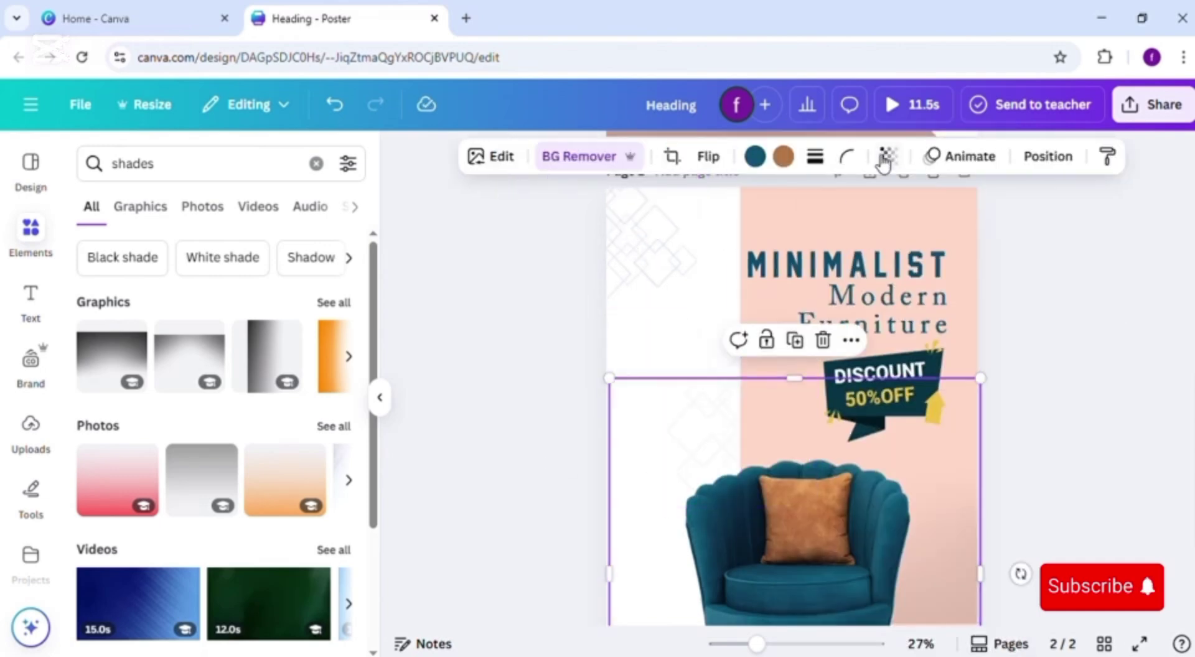
{"action": "left_click", "coordinate": [888, 156]}
{"action": "left_click_drag", "start_coordinate": [930, 231], "coordinate": [990, 268]}
{"action": "left_click", "coordinate": [653, 249]}
{"action": "left_click", "coordinate": [840, 156]}
{"action": "left_click_drag", "start_coordinate": [888, 231], "coordinate": [764, 237]}
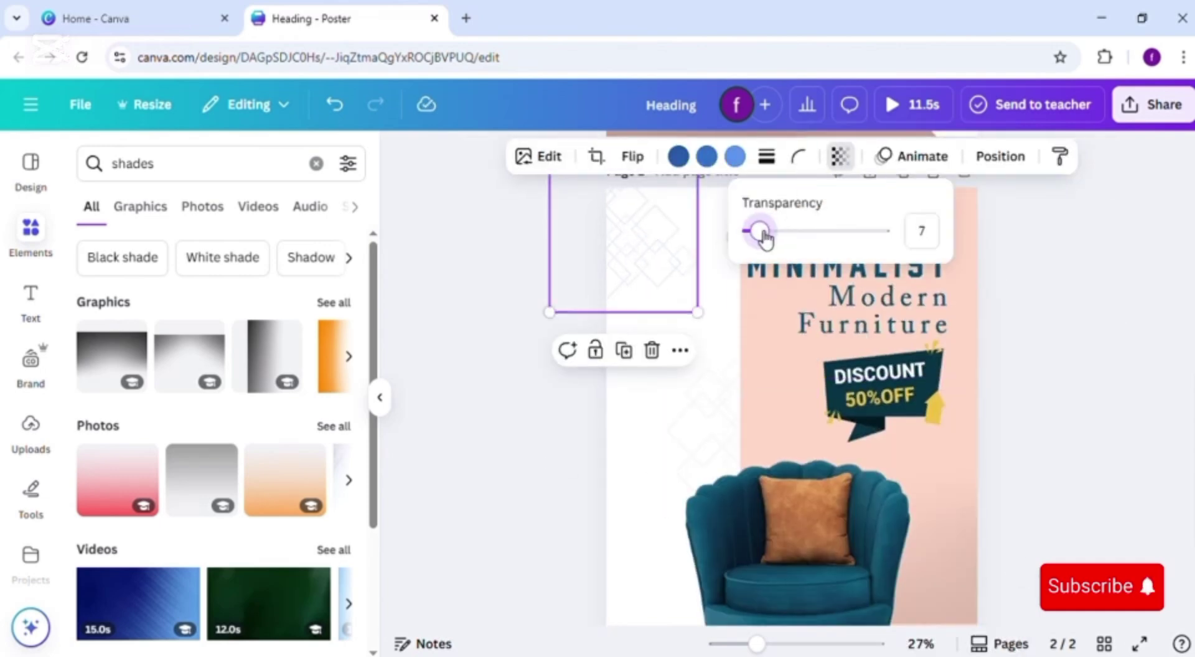
{"action": "left_click", "coordinate": [1109, 329]}
{"action": "scroll", "coordinate": [1107, 328], "scroll_direction": "down", "scroll_amount": 2}
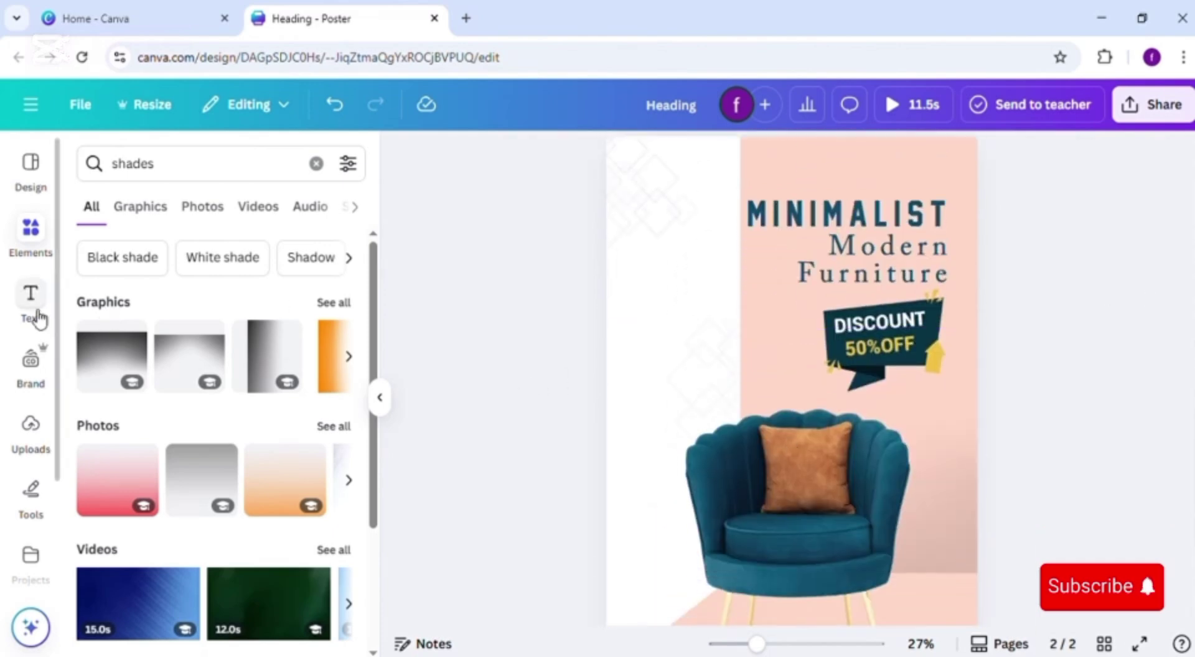
Step: Search the text combinations for "shop now" and browse the designs for a matching "SHOP NOW!" style
{"action": "left_click", "coordinate": [31, 305]}
{"action": "triple_click", "coordinate": [180, 165]}
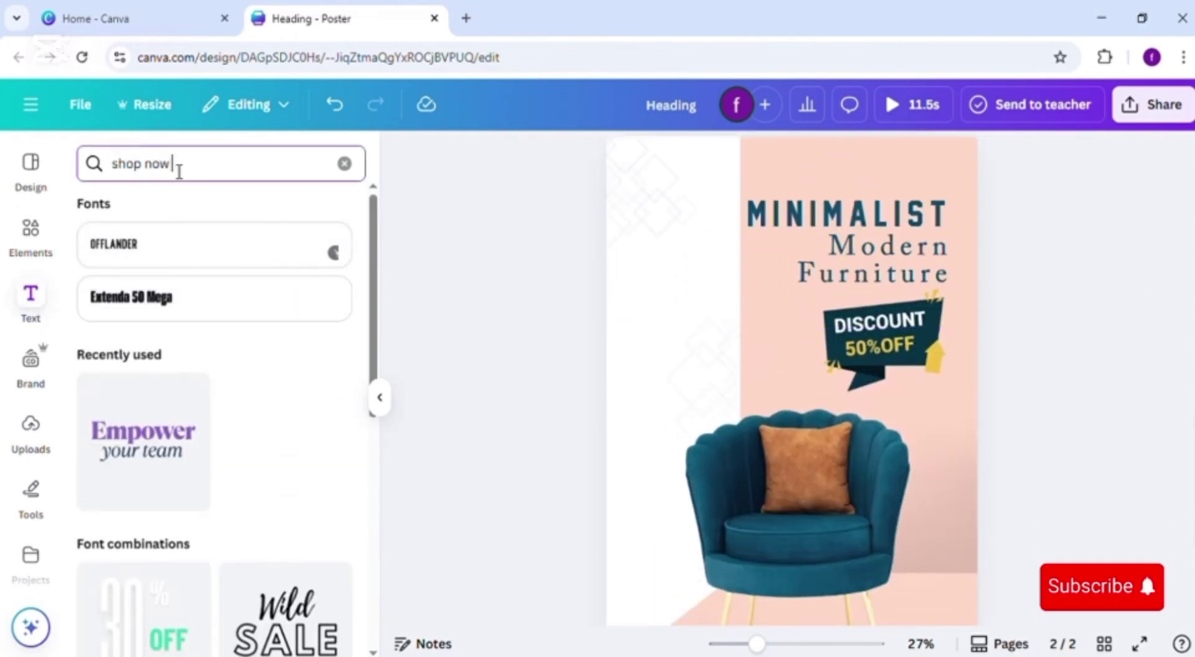
{"action": "type", "text": "shop now"}
{"action": "key", "text": "Return"}
{"action": "scroll", "coordinate": [351, 625], "scroll_direction": "down", "scroll_amount": 10}
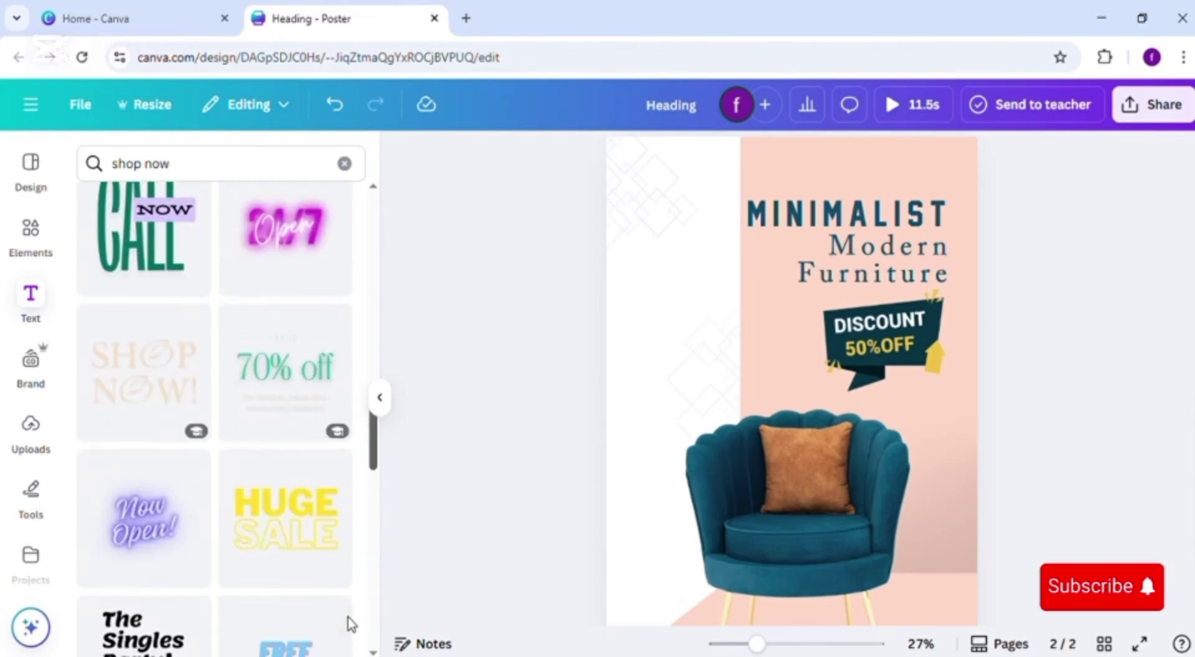
Step: Try the beige "SHOP NOW!" text combination over the armchair, then delete it
{"action": "left_click", "coordinate": [747, 397]}
{"action": "left_click_drag", "start_coordinate": [747, 398], "coordinate": [747, 350]}
{"action": "key", "text": "ctrl+z"}
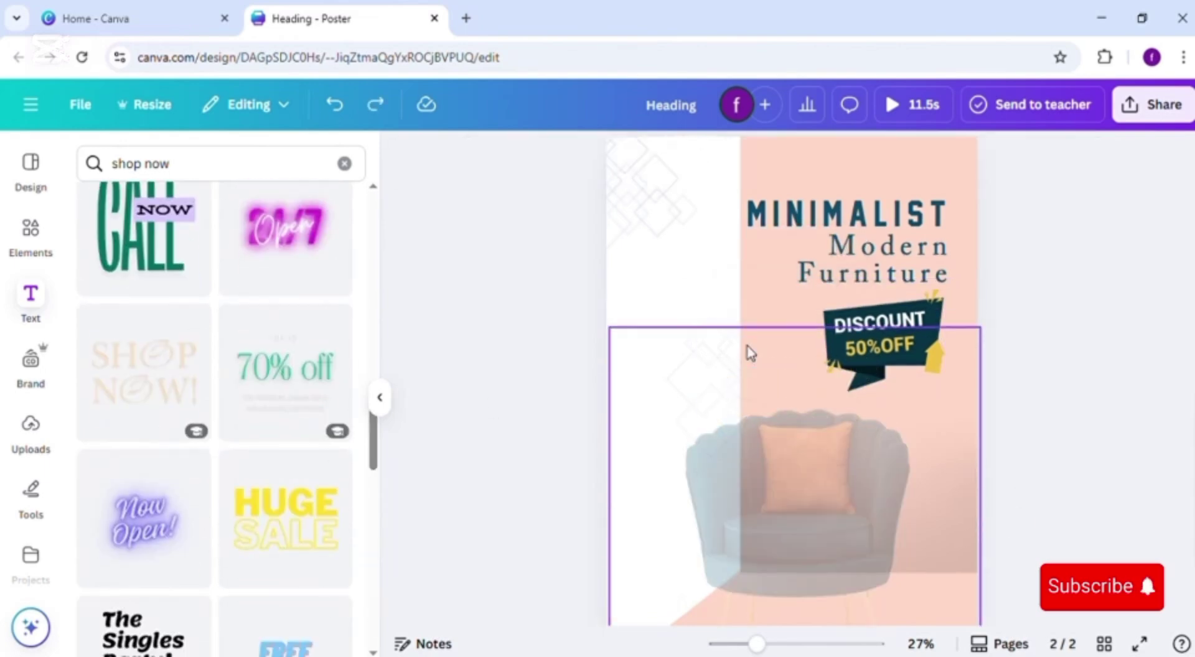
{"action": "key", "text": "ctrl+y"}
{"action": "left_click", "coordinate": [761, 419]}
{"action": "left_click", "coordinate": [851, 355]}
{"action": "left_click", "coordinate": [803, 411]}
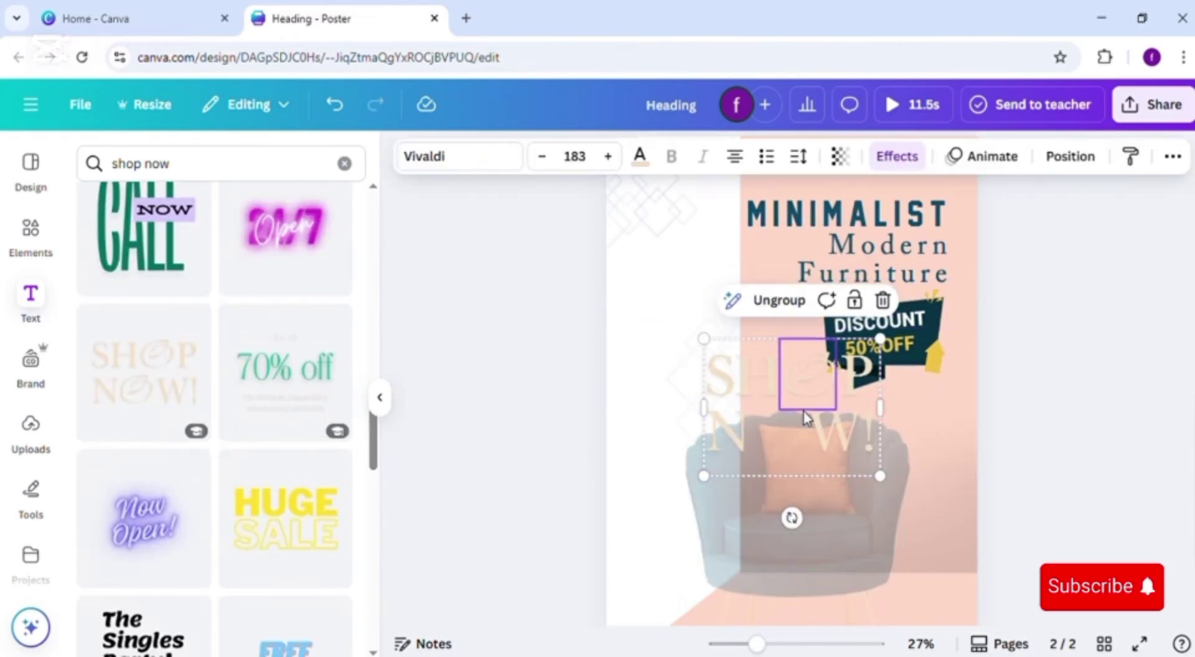
{"action": "left_click", "coordinate": [883, 300]}
{"action": "left_click", "coordinate": [868, 311]}
Step: Restore the faded armchair to full opacity
{"action": "left_click", "coordinate": [816, 429]}
{"action": "left_click", "coordinate": [889, 156]}
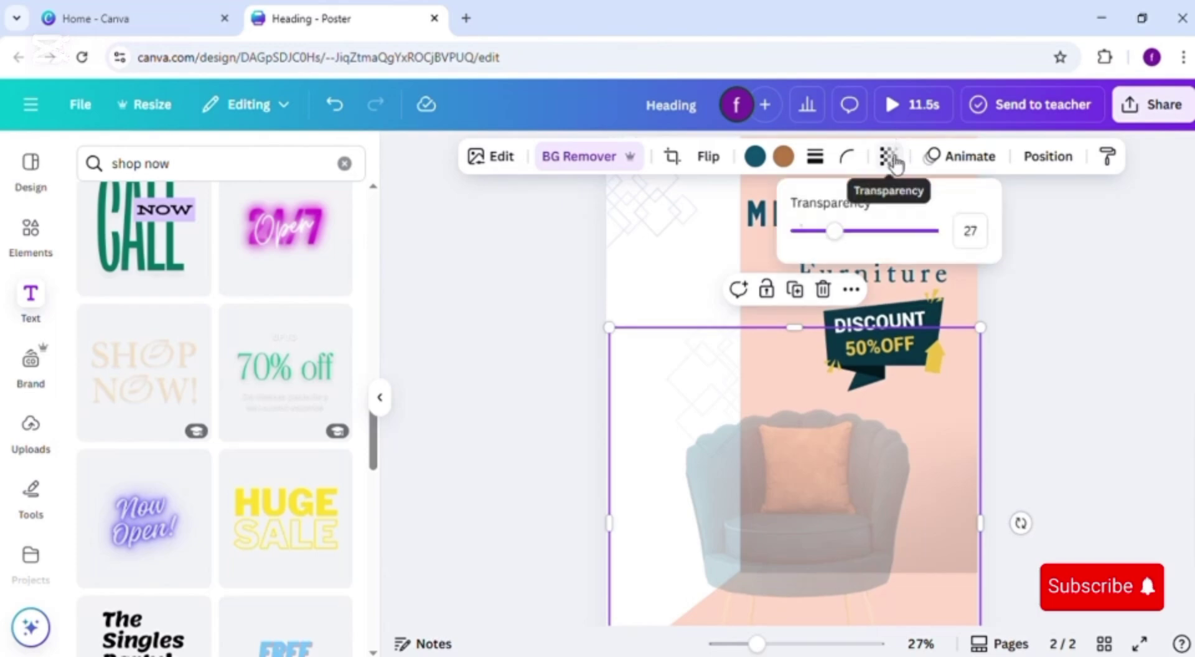
{"action": "left_click_drag", "start_coordinate": [835, 231], "coordinate": [931, 231]}
Step: Add the beige "SHOP NOW!" text combination, shrink it and place it on the white wall beside the discount banner
{"action": "left_click", "coordinate": [357, 391]}
{"action": "left_click_drag", "start_coordinate": [373, 431], "coordinate": [358, 366]}
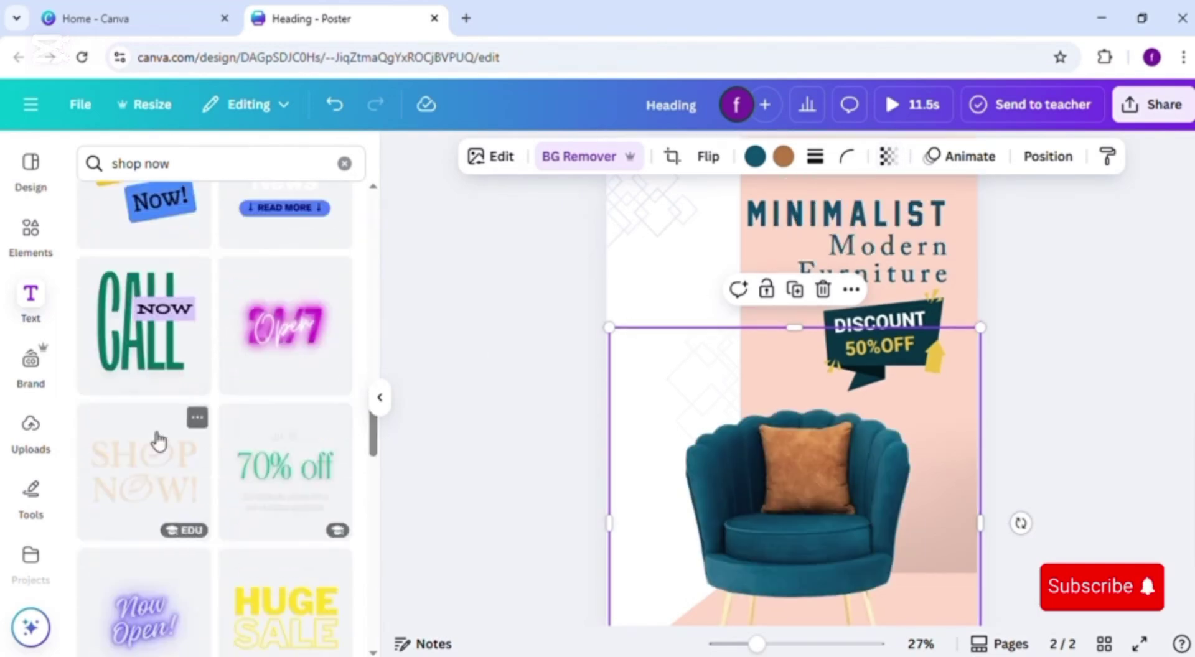
{"action": "left_click", "coordinate": [158, 439]}
{"action": "left_click_drag", "start_coordinate": [751, 404], "coordinate": [665, 296]}
{"action": "left_click_drag", "start_coordinate": [795, 230], "coordinate": [692, 307]}
{"action": "left_click_drag", "start_coordinate": [678, 351], "coordinate": [755, 371]}
{"action": "left_click", "coordinate": [879, 330]}
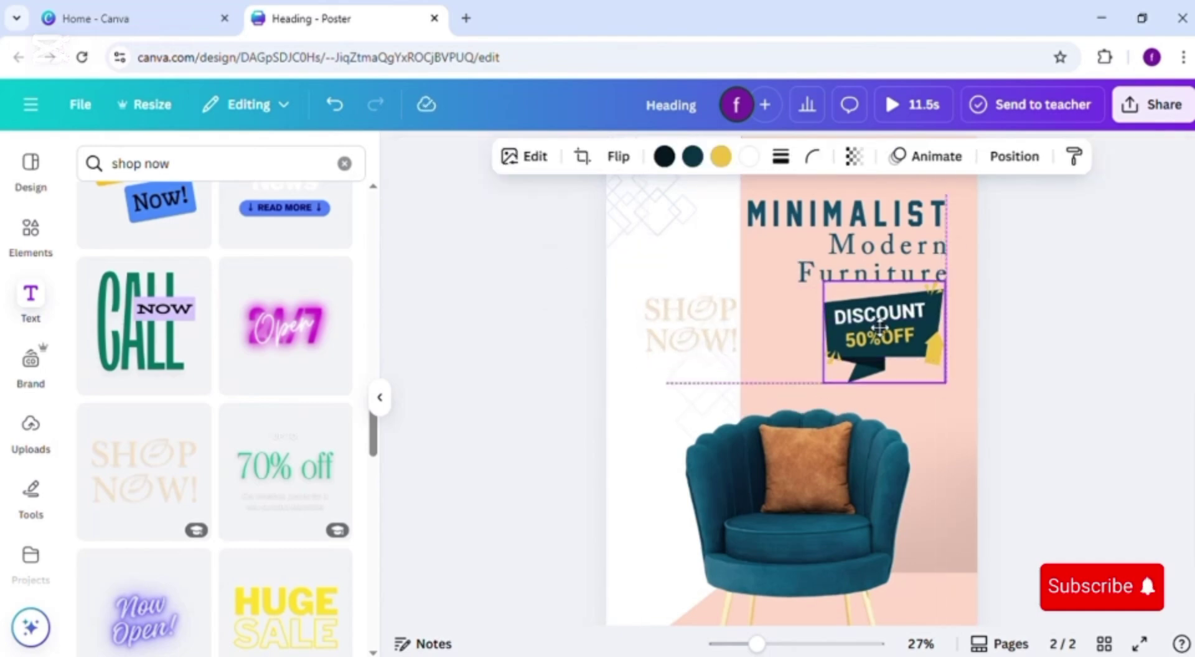
Step: Try to reduce the font size of individual parts of the "SHOP NOW!" group
{"action": "left_click", "coordinate": [733, 329]}
{"action": "left_click", "coordinate": [547, 165]}
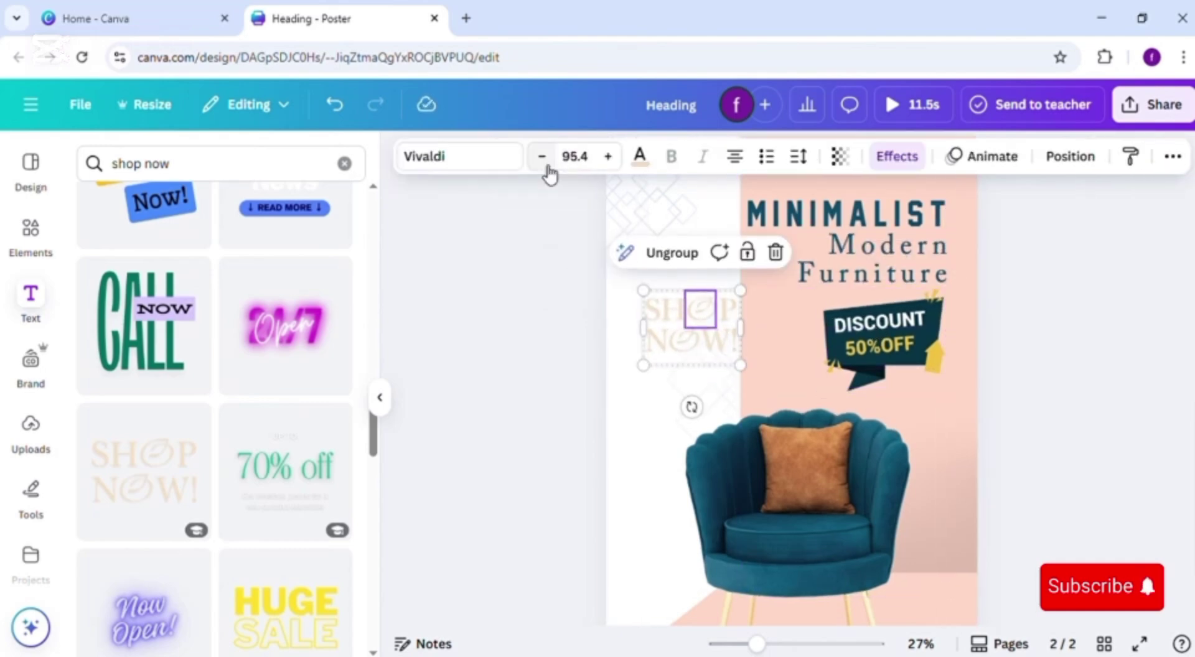
{"action": "left_click_drag", "start_coordinate": [532, 227], "coordinate": [647, 331]}
{"action": "left_click", "coordinate": [541, 159]}
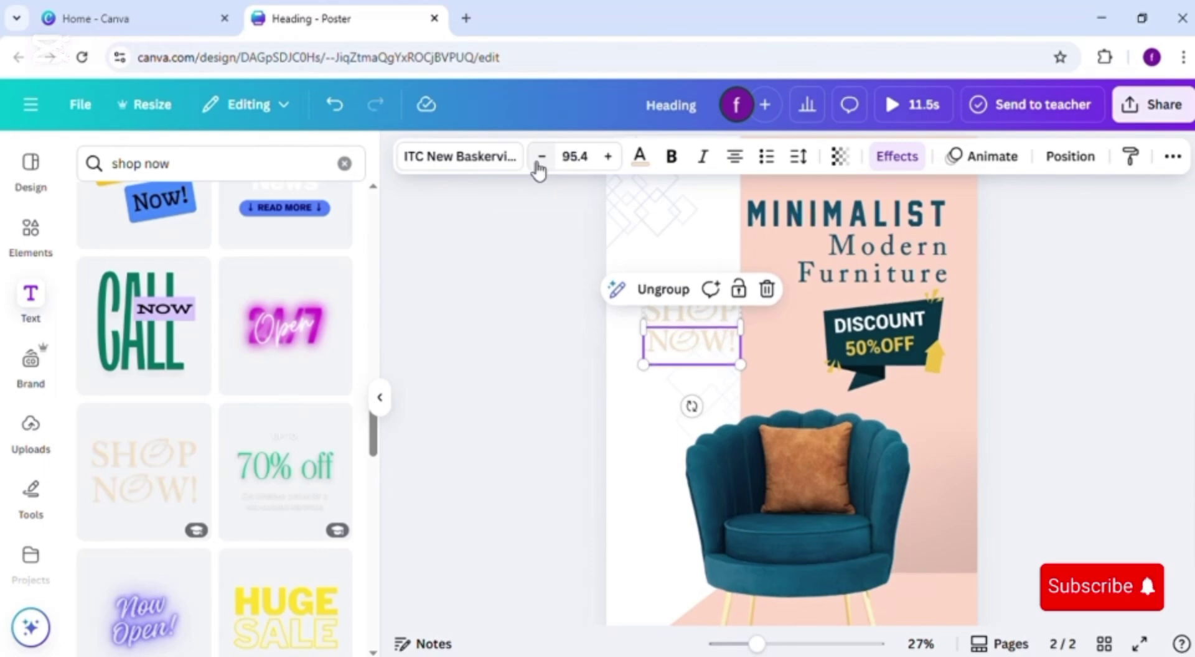
{"action": "key", "text": "ctrl+z"}
Step: Scale the whole "SHOP NOW!" group down to font size 71.8 and move it up within the white area
{"action": "mouse_move", "coordinate": [687, 356]}
{"action": "left_mouse_down"}
{"action": "mouse_move", "coordinate": [681, 325]}
{"action": "mouse_move", "coordinate": [688, 347]}
{"action": "left_mouse_up"}
{"action": "left_click", "coordinate": [662, 315]}
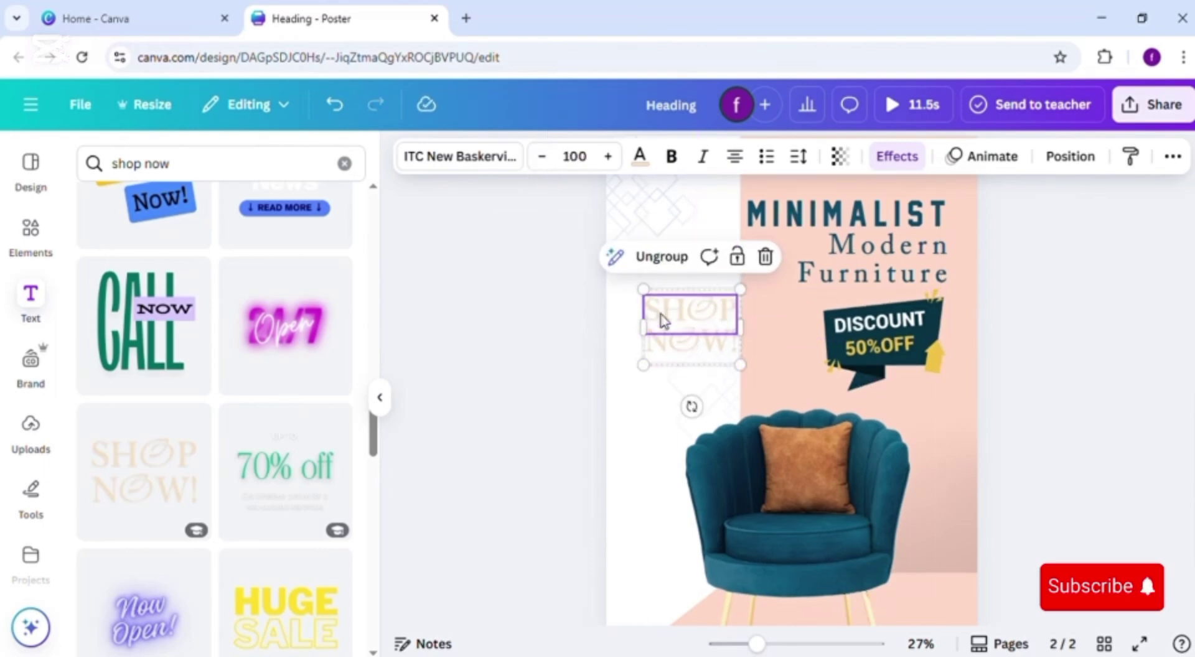
{"action": "left_click_drag", "start_coordinate": [645, 290], "coordinate": [668, 310]}
{"action": "left_click_drag", "start_coordinate": [703, 354], "coordinate": [690, 334]}
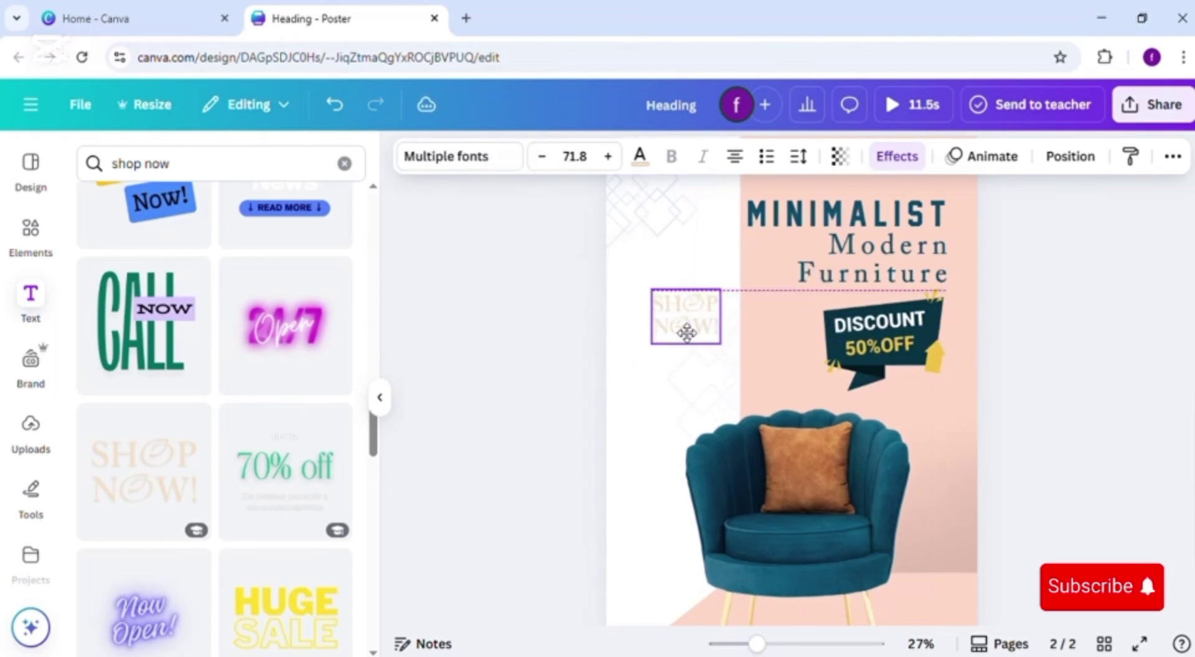
Step: Try brown on the "SHOP NOW!" text, then recolour it dark teal with a custom text colour
{"action": "left_click", "coordinate": [639, 156]}
{"action": "left_click", "coordinate": [237, 343]}
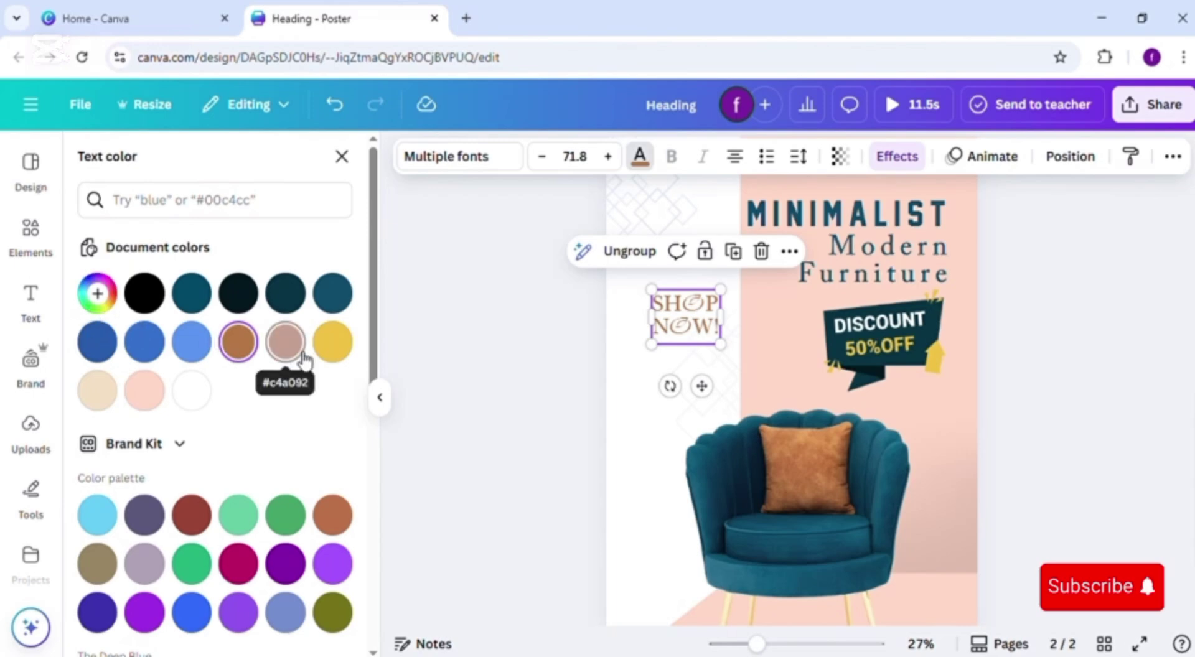
{"action": "left_click", "coordinate": [98, 294]}
{"action": "left_click", "coordinate": [320, 480]}
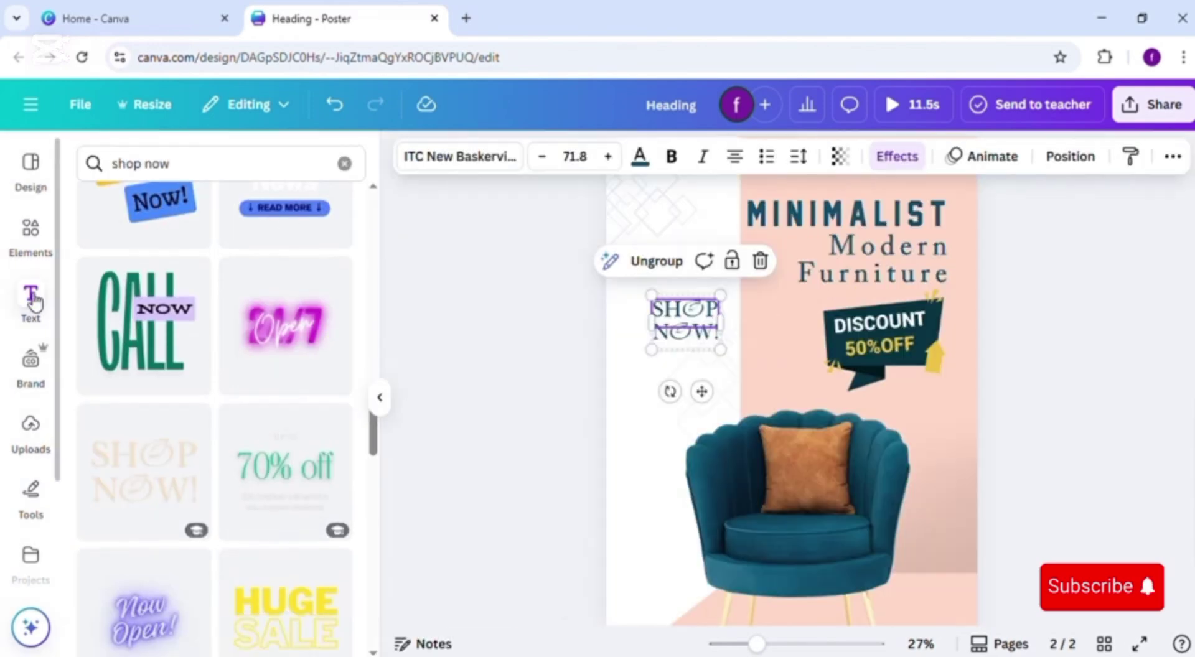
{"action": "left_click", "coordinate": [118, 418]}
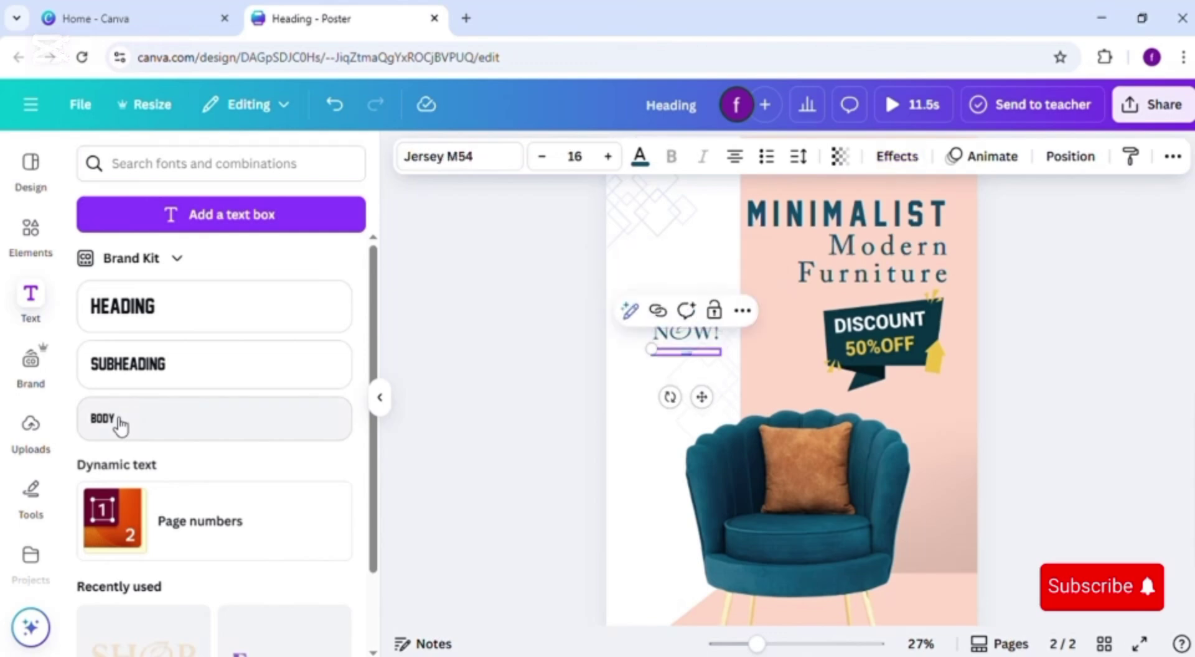
{"action": "left_click", "coordinate": [575, 156]}
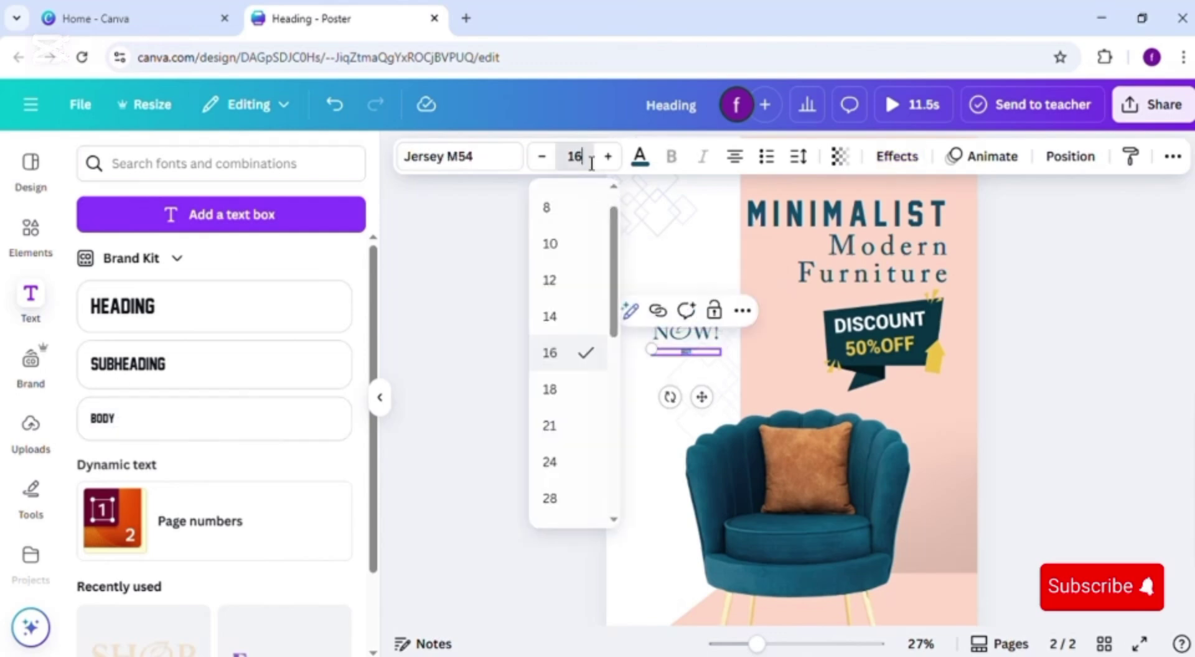
{"action": "key", "text": "ctrl+Tab"}
{"action": "left_click", "coordinate": [280, 5]}
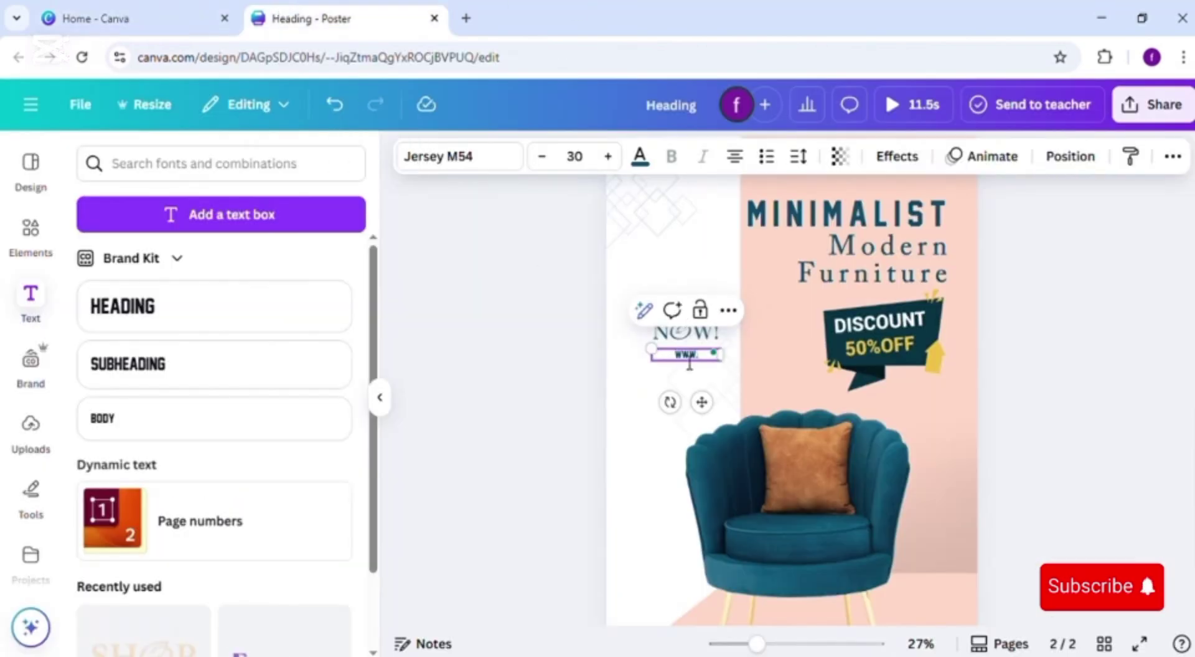
{"action": "type", "text": "OM"}
{"action": "left_click", "coordinate": [575, 156]}
{"action": "type", "text": "20"}
{"action": "key", "text": "Return"}
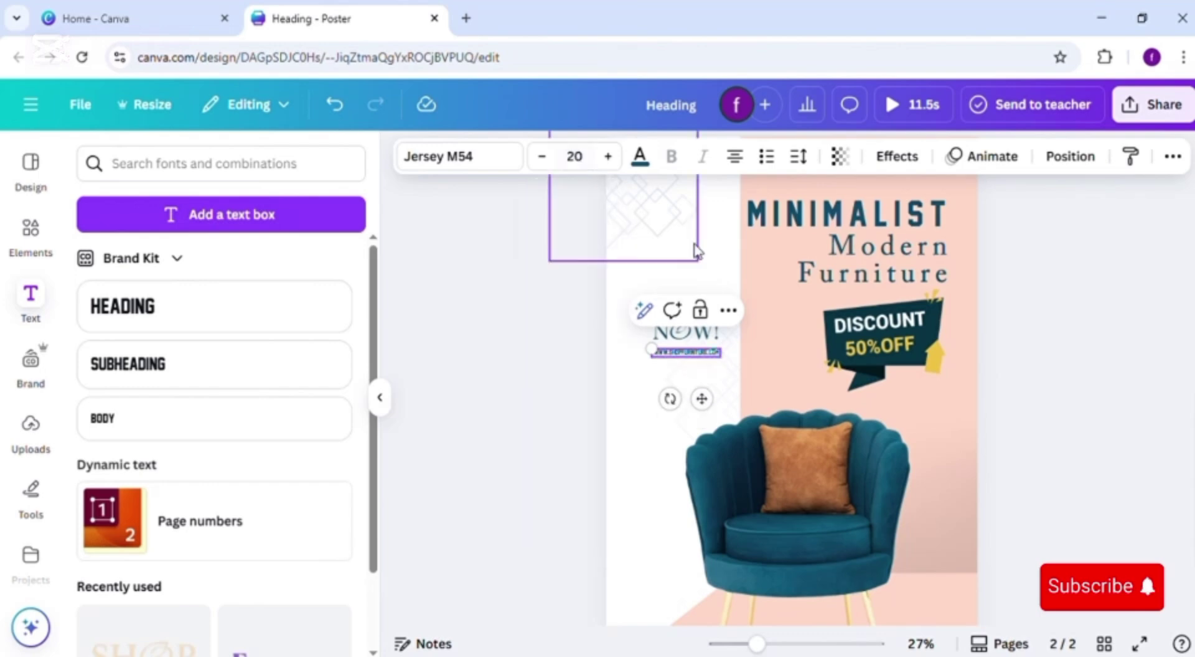
Step: Enlarge the web address and place it beneath the "SHOP NOW!" text on the white wall
{"action": "left_click_drag", "start_coordinate": [651, 348], "coordinate": [614, 338]}
{"action": "left_click_drag", "start_coordinate": [676, 401], "coordinate": [708, 418]}
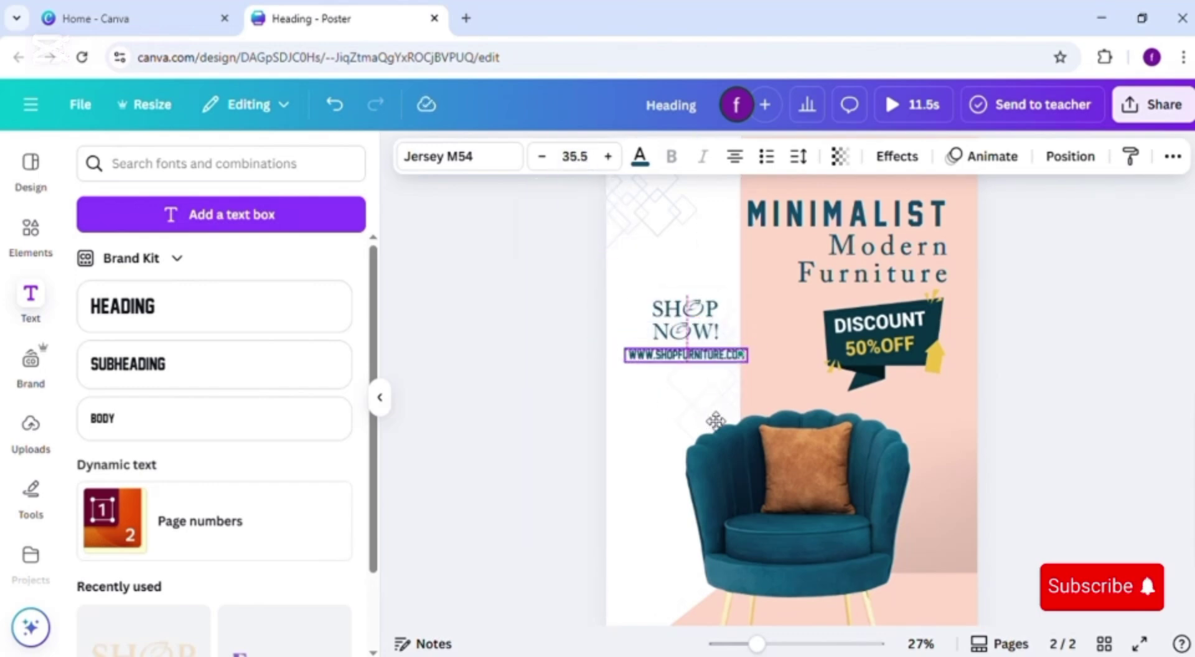
{"action": "left_click_drag", "start_coordinate": [625, 349], "coordinate": [643, 351]}
{"action": "left_click_drag", "start_coordinate": [714, 409], "coordinate": [704, 406]}
{"action": "left_click_drag", "start_coordinate": [707, 338], "coordinate": [756, 343]}
{"action": "mouse_move", "coordinate": [670, 357]}
{"action": "left_mouse_down"}
{"action": "mouse_move", "coordinate": [726, 368]}
{"action": "mouse_move", "coordinate": [661, 351]}
{"action": "left_mouse_up"}
Step: Scale the web address up to font size 41.1, shift it slightly and left-align it
{"action": "left_click_drag", "start_coordinate": [738, 361], "coordinate": [802, 386]}
{"action": "left_click", "coordinate": [608, 157]}
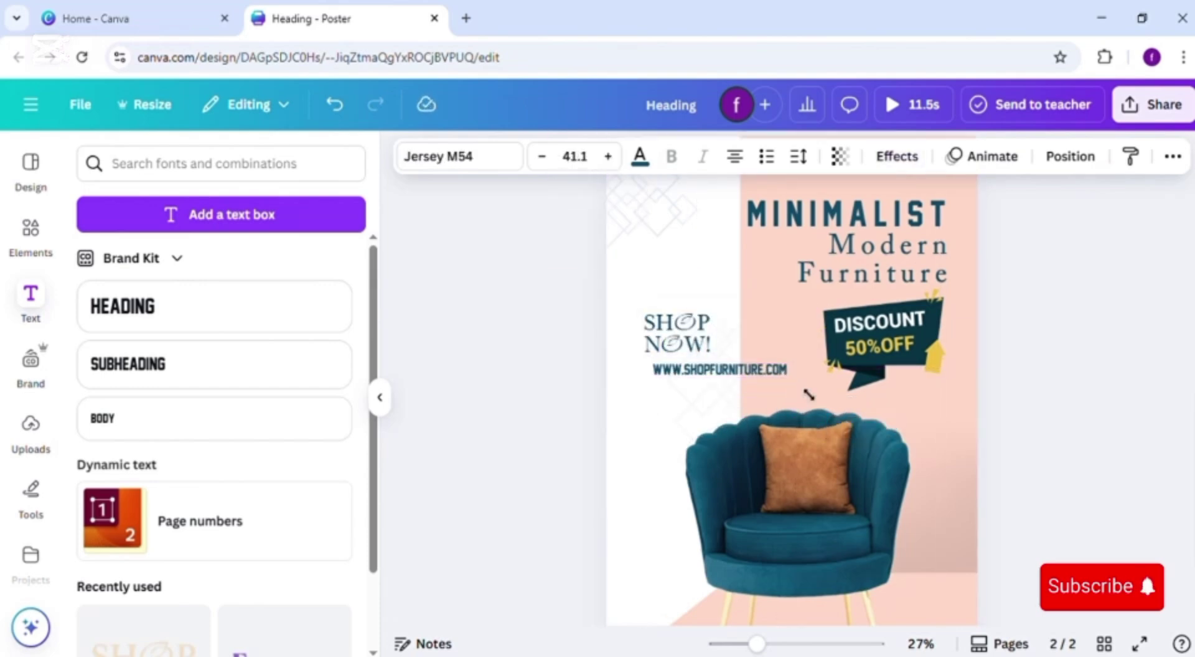
{"action": "left_click_drag", "start_coordinate": [741, 425], "coordinate": [736, 427]}
{"action": "left_click", "coordinate": [741, 166]}
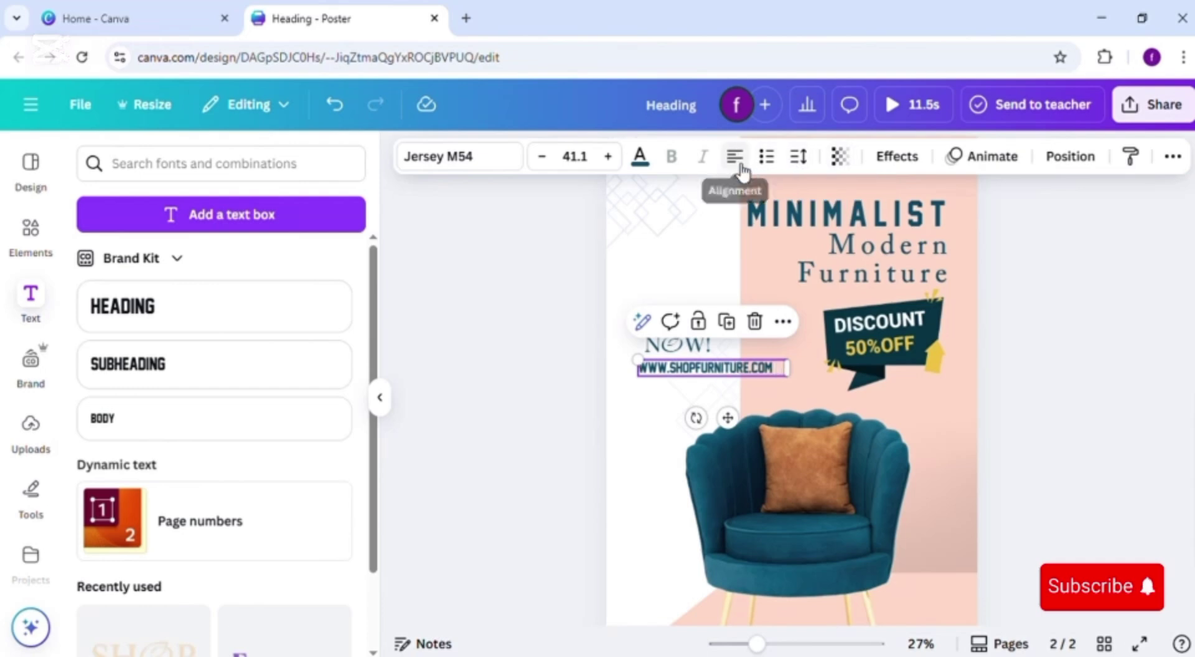
Step: Recolour the web address with the yellow sampled from the discount banner's arrow
{"action": "left_click", "coordinate": [640, 156]}
{"action": "left_click", "coordinate": [97, 293]}
{"action": "left_click", "coordinate": [320, 480]}
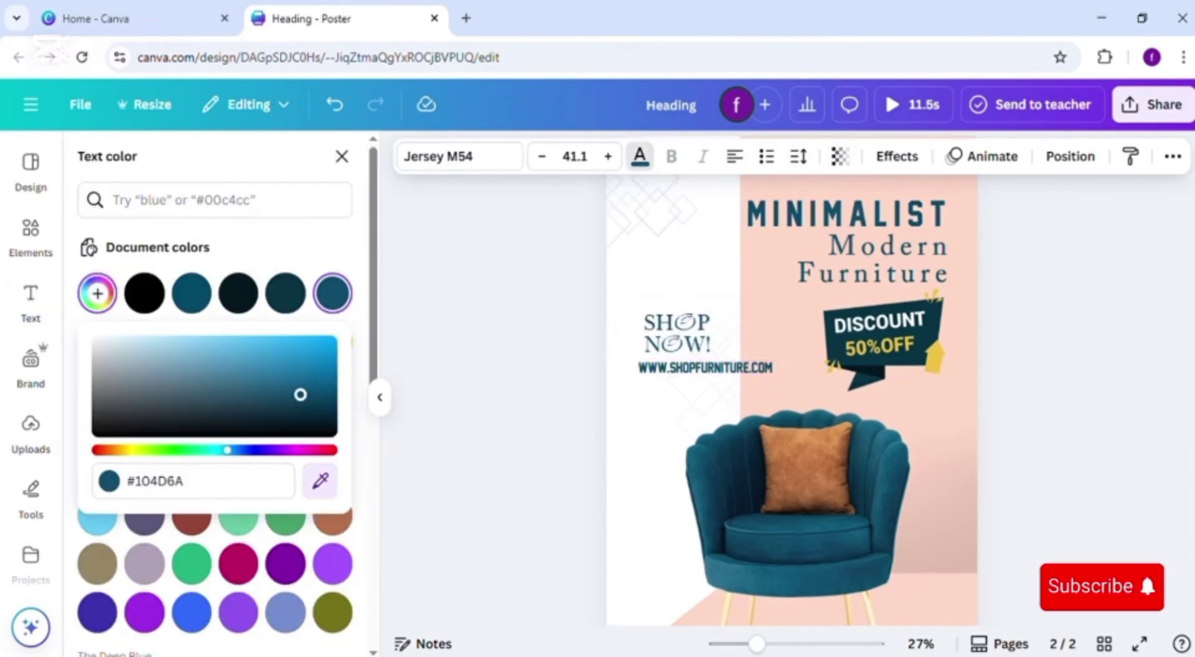
{"action": "left_click", "coordinate": [933, 363]}
Step: Recolour the whole "SHOP NOW!" group with the dark teal sampled from the discount banner's background
{"action": "left_click", "coordinate": [677, 344]}
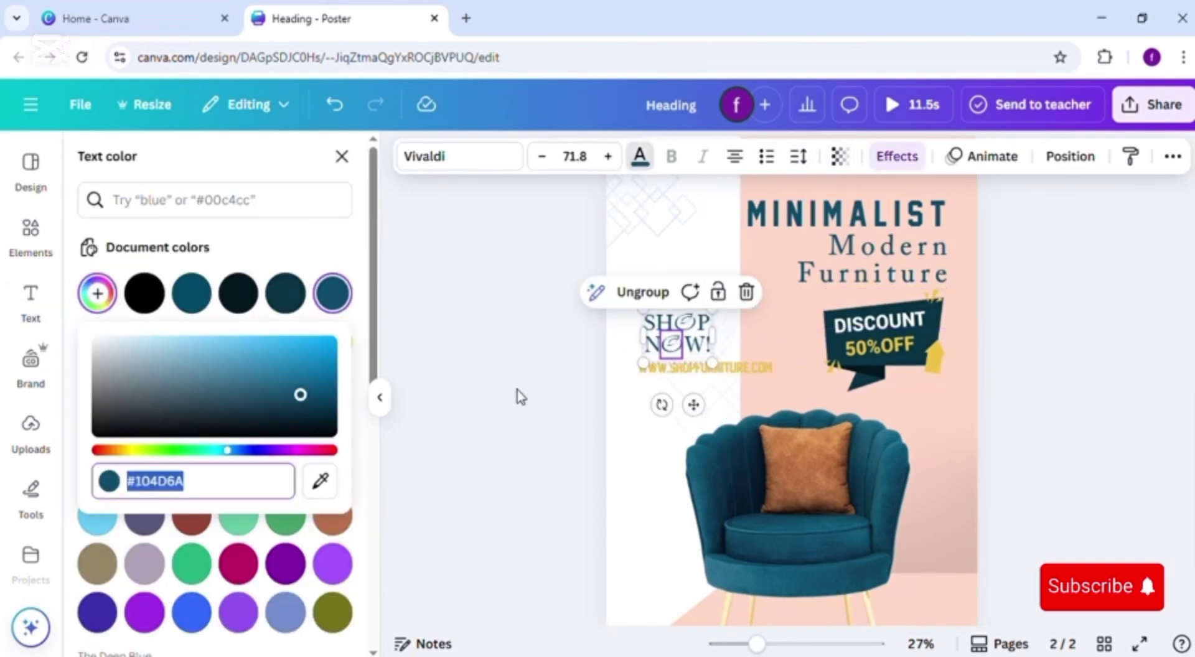
{"action": "left_click", "coordinate": [655, 322]}
{"action": "left_click", "coordinate": [640, 156]}
{"action": "left_click", "coordinate": [97, 293]}
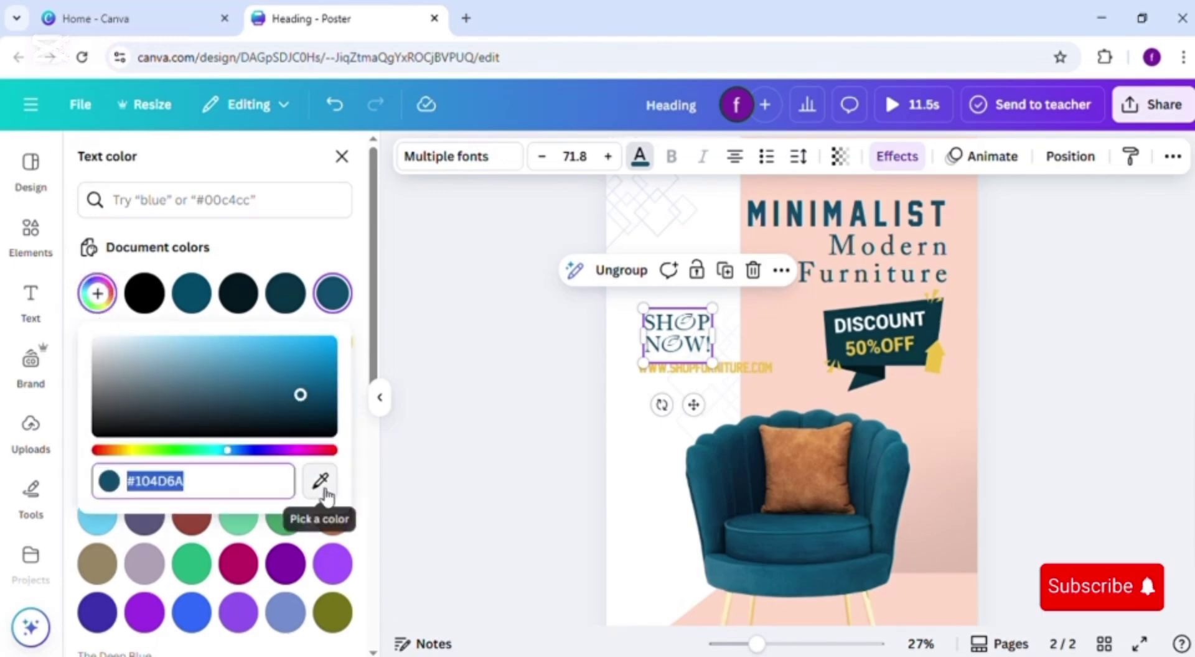
{"action": "left_click", "coordinate": [321, 481]}
{"action": "left_click", "coordinate": [834, 336]}
{"action": "left_click", "coordinate": [495, 368]}
{"action": "left_click", "coordinate": [498, 374]}
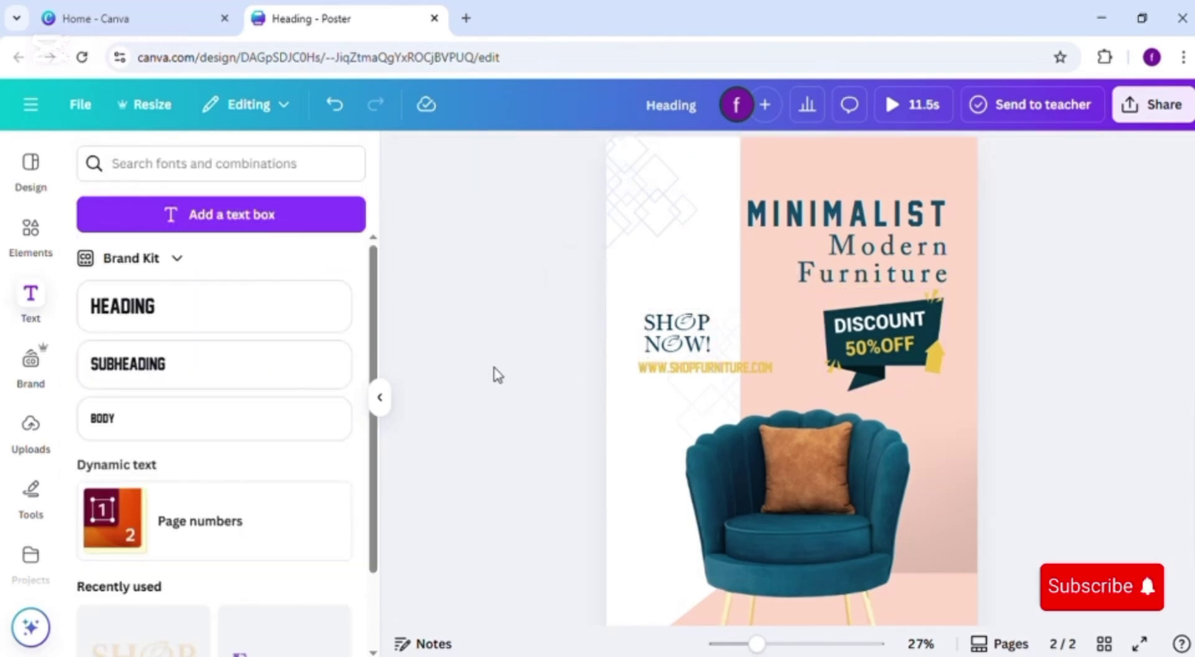
Step: Shrink the web address to font size 35.1 and fit it within the white wall beneath "SHOP NOW!"
{"action": "left_click", "coordinate": [658, 329]}
{"action": "left_click_drag", "start_coordinate": [678, 372], "coordinate": [658, 379]}
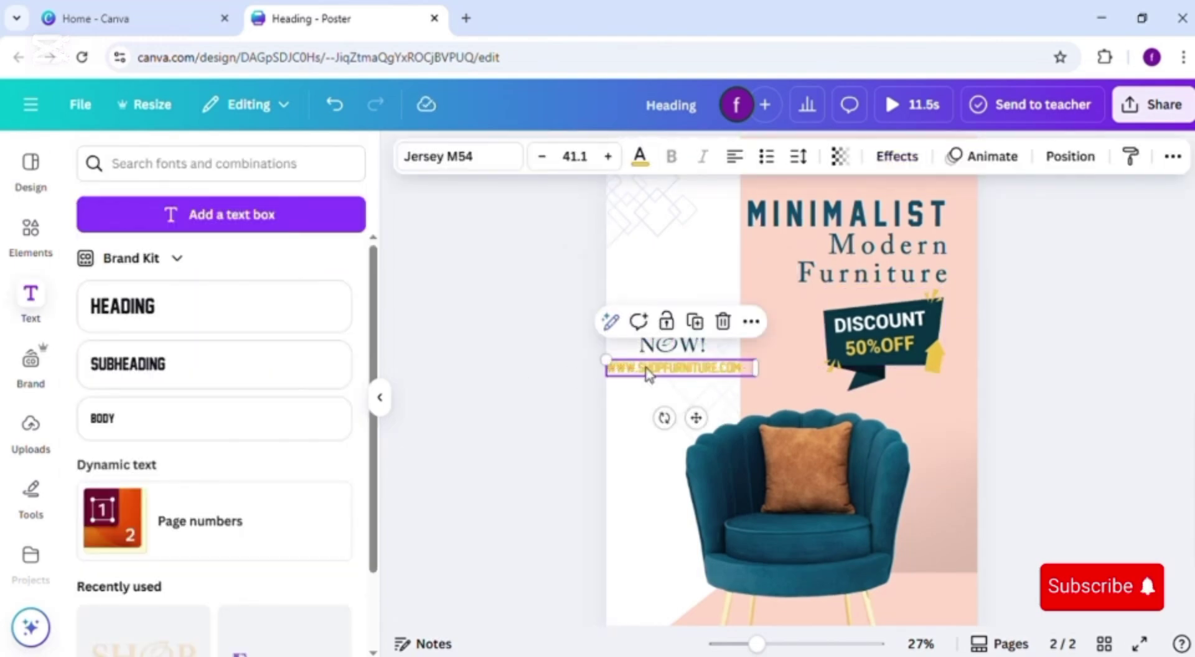
{"action": "left_click", "coordinate": [714, 433]}
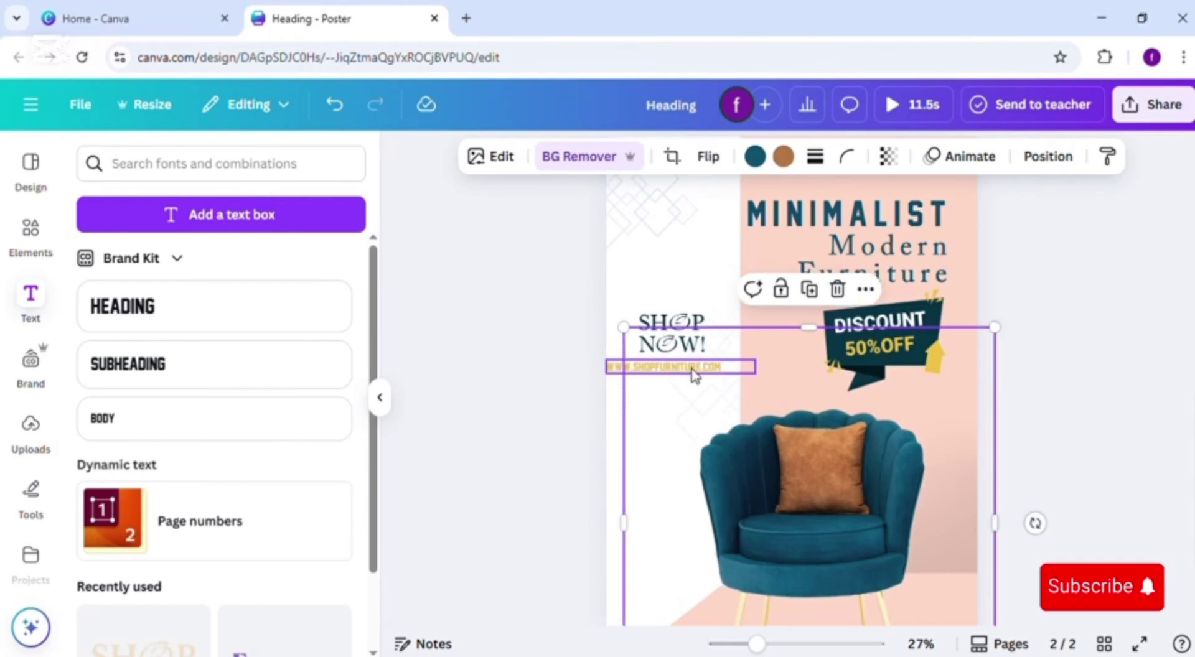
{"action": "left_click_drag", "start_coordinate": [710, 376], "coordinate": [709, 373]}
{"action": "left_click_drag", "start_coordinate": [759, 369], "coordinate": [733, 374]}
{"action": "left_click_drag", "start_coordinate": [696, 421], "coordinate": [703, 417]}
Step: Recolour the web address black and change its font to Caladea from the Corporate fonts
{"action": "left_click", "coordinate": [640, 155]}
{"action": "left_click", "coordinate": [144, 294]}
{"action": "left_click", "coordinate": [461, 157]}
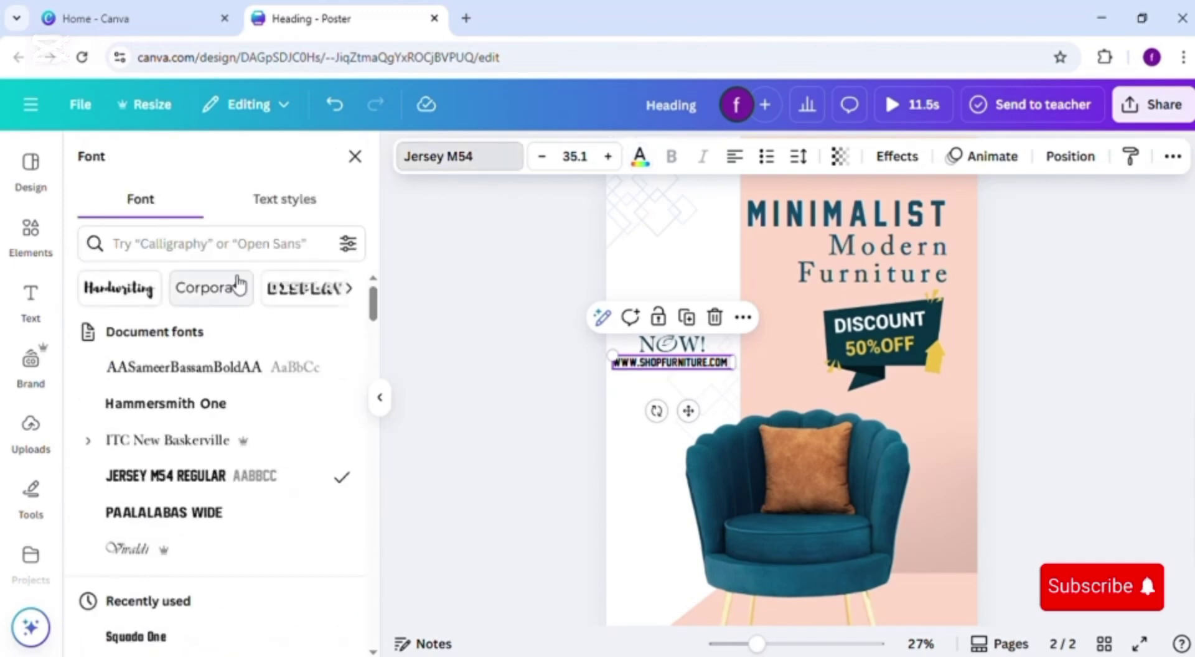
{"action": "left_click", "coordinate": [218, 285]}
{"action": "left_click", "coordinate": [355, 157]}
{"action": "left_click", "coordinate": [461, 157]}
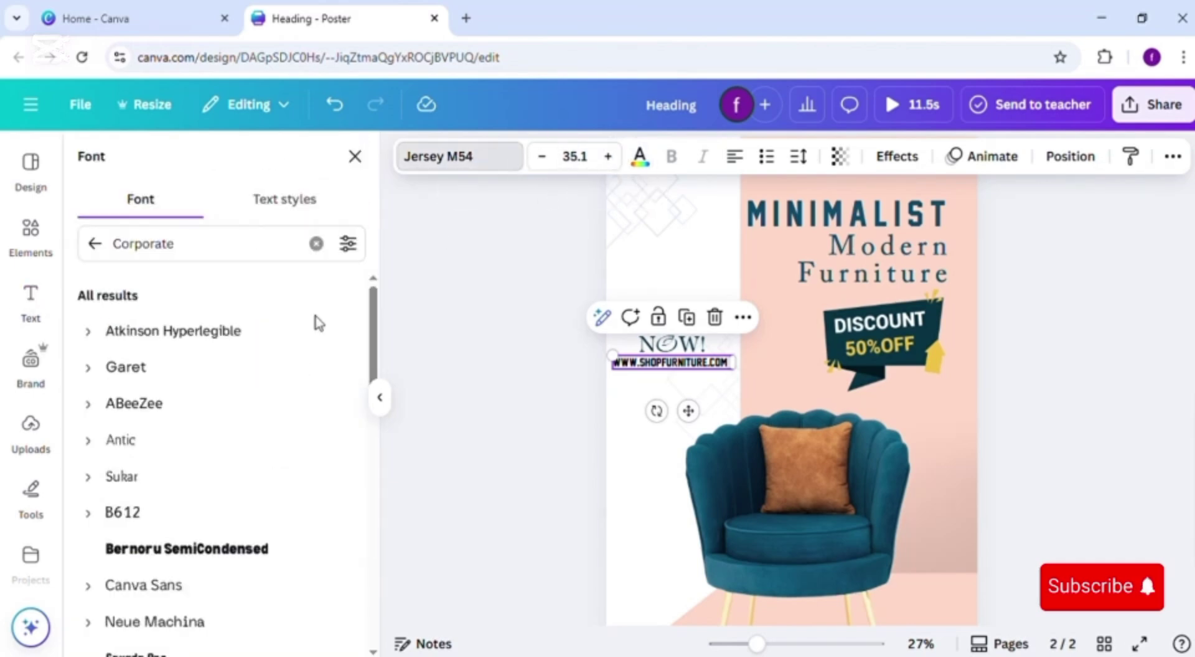
{"action": "scroll", "coordinate": [336, 436], "scroll_direction": "down", "scroll_amount": 8}
{"action": "left_click", "coordinate": [222, 573]}
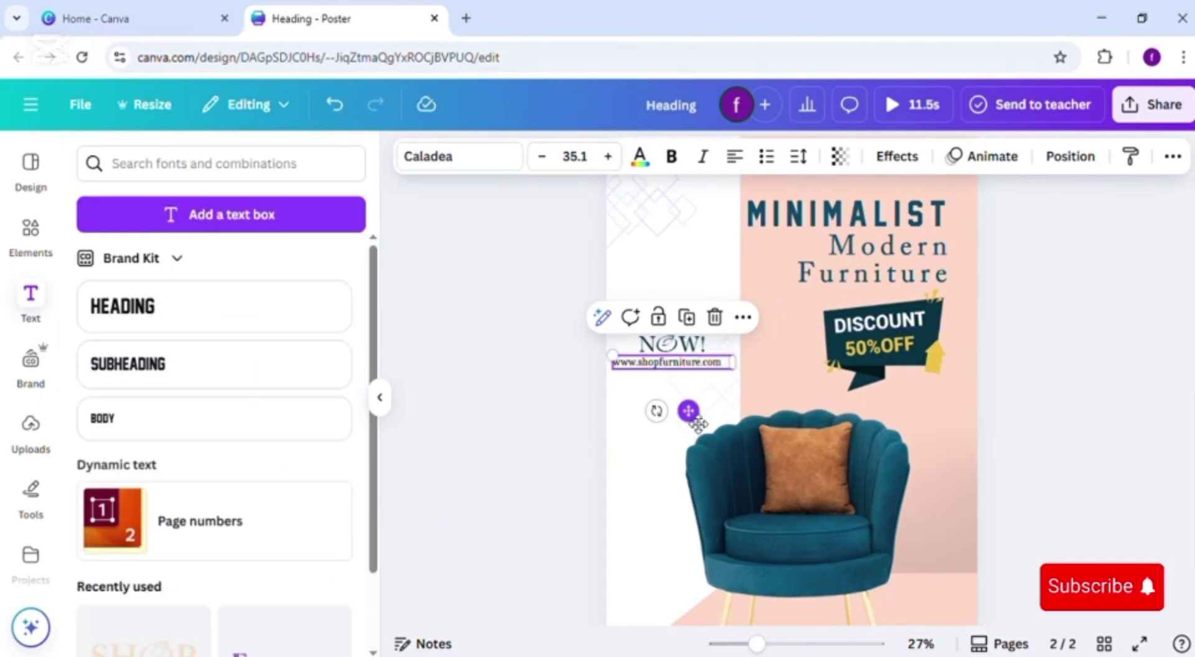
Step: Tighten the web address's text box and centre it just below the "SHOP NOW!" text
{"action": "left_click_drag", "start_coordinate": [691, 414], "coordinate": [698, 427]}
{"action": "left_click", "coordinate": [526, 405]}
{"action": "left_click", "coordinate": [630, 368]}
{"action": "left_click_drag", "start_coordinate": [733, 367], "coordinate": [728, 375]}
{"action": "left_click", "coordinate": [561, 391]}
{"action": "left_click_drag", "start_coordinate": [647, 367], "coordinate": [655, 367]}
{"action": "left_click", "coordinate": [584, 379]}
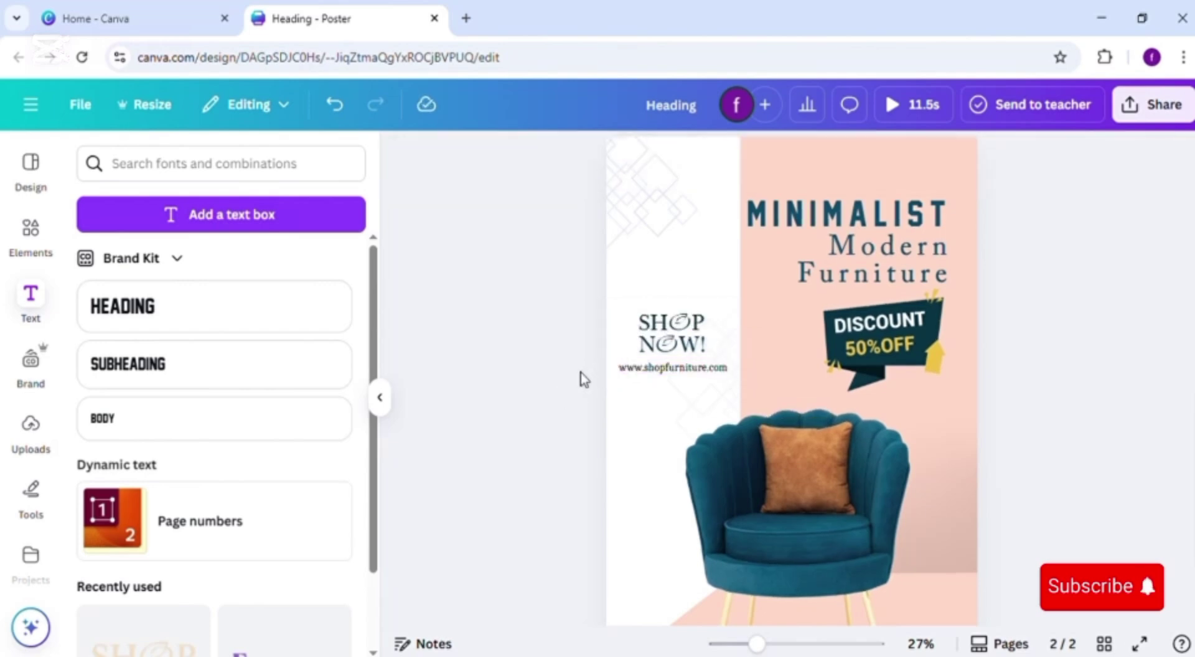
Step: Set the font size of the word "MINIMALIST" in the headline to 80
{"action": "left_click", "coordinate": [808, 227]}
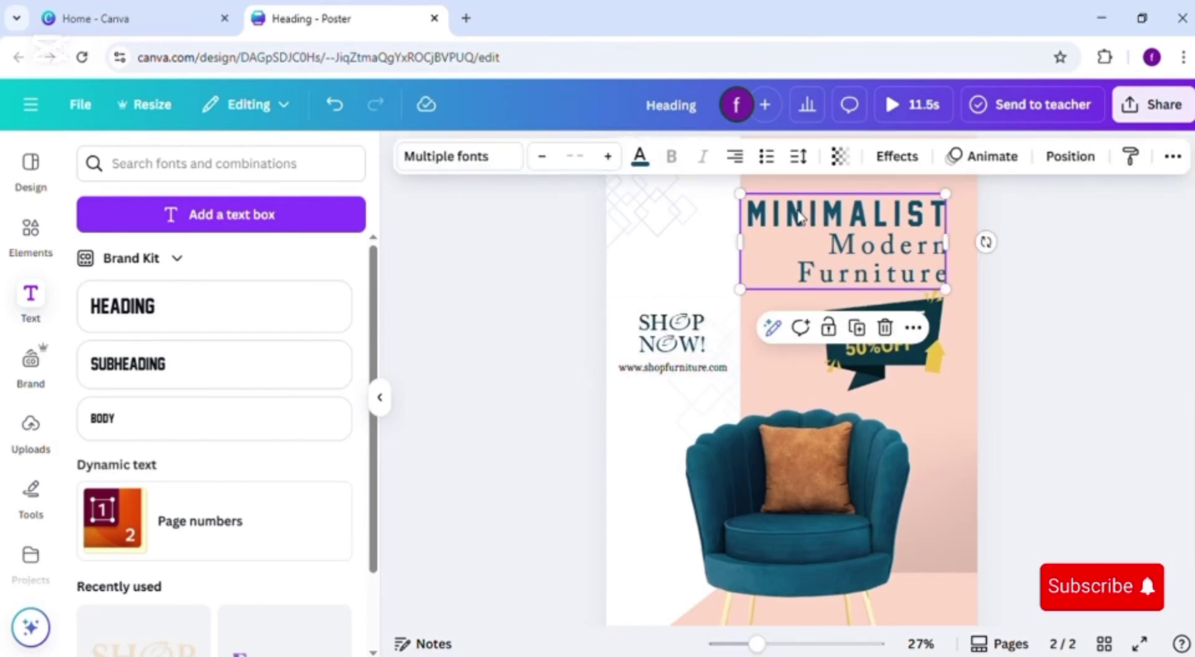
{"action": "double_click", "coordinate": [807, 217]}
{"action": "left_click", "coordinate": [584, 160]}
{"action": "type", "text": "80"}
{"action": "key", "text": "Return"}
{"action": "left_click", "coordinate": [694, 266]}
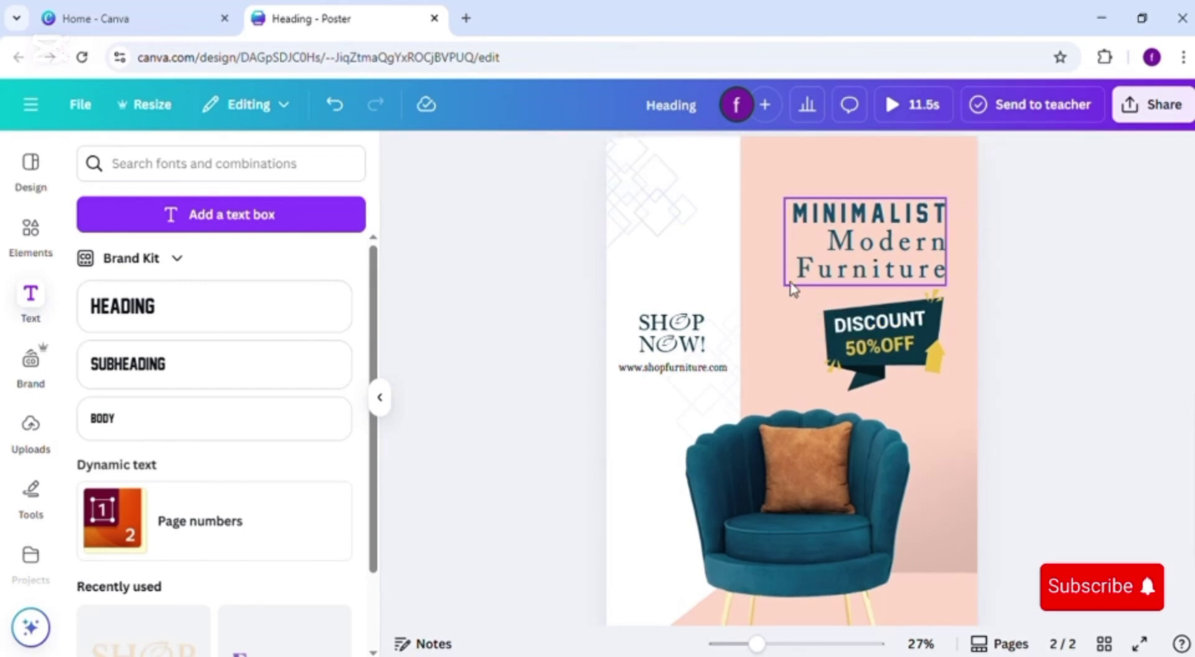
{"action": "left_click", "coordinate": [793, 287]}
Step: Search the elements for "shades" and list all matching graphics
{"action": "left_click", "coordinate": [31, 234]}
{"action": "left_click", "coordinate": [221, 165]}
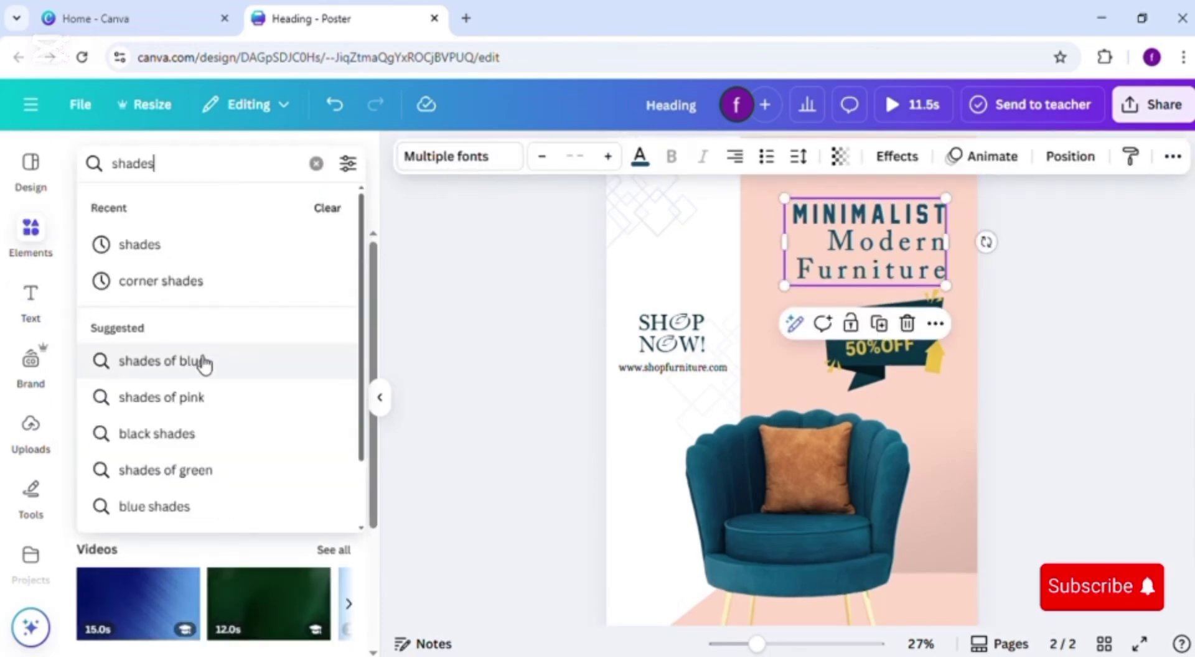
{"action": "left_click", "coordinate": [161, 361]}
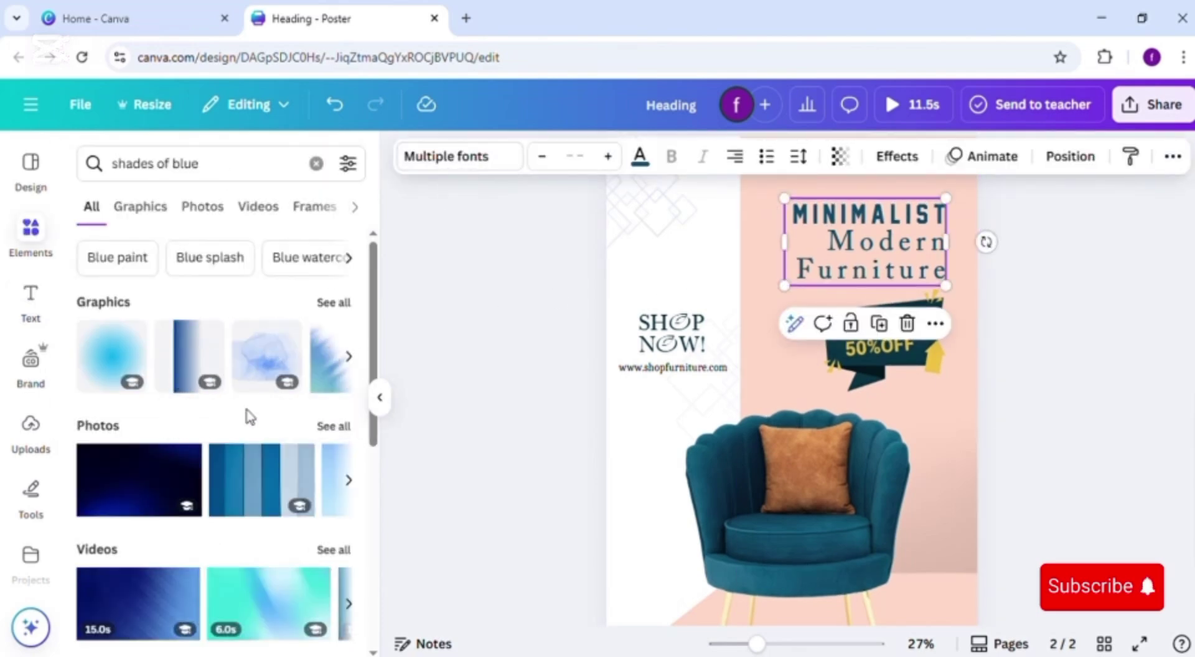
{"action": "left_click", "coordinate": [316, 163]}
{"action": "type", "text": "shaeds"}
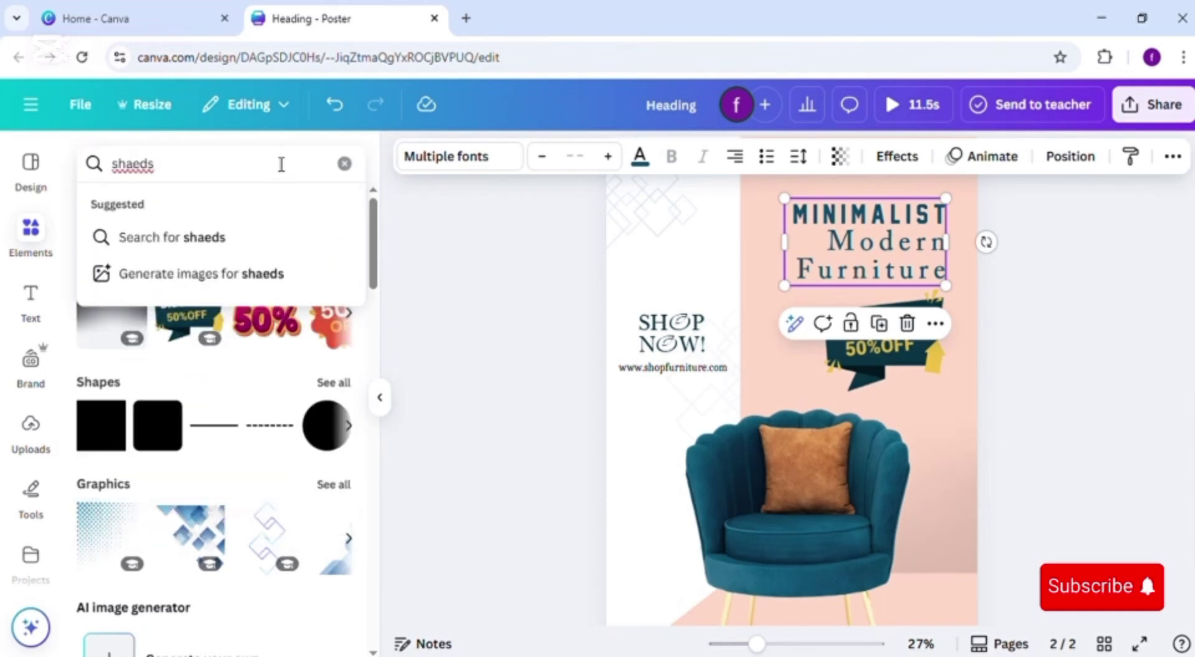
{"action": "key", "text": "BackSpace"}
{"action": "key", "text": "BackSpace"}
{"action": "key", "text": "BackSpace"}
{"action": "type", "text": "des"}
{"action": "key", "text": "Return"}
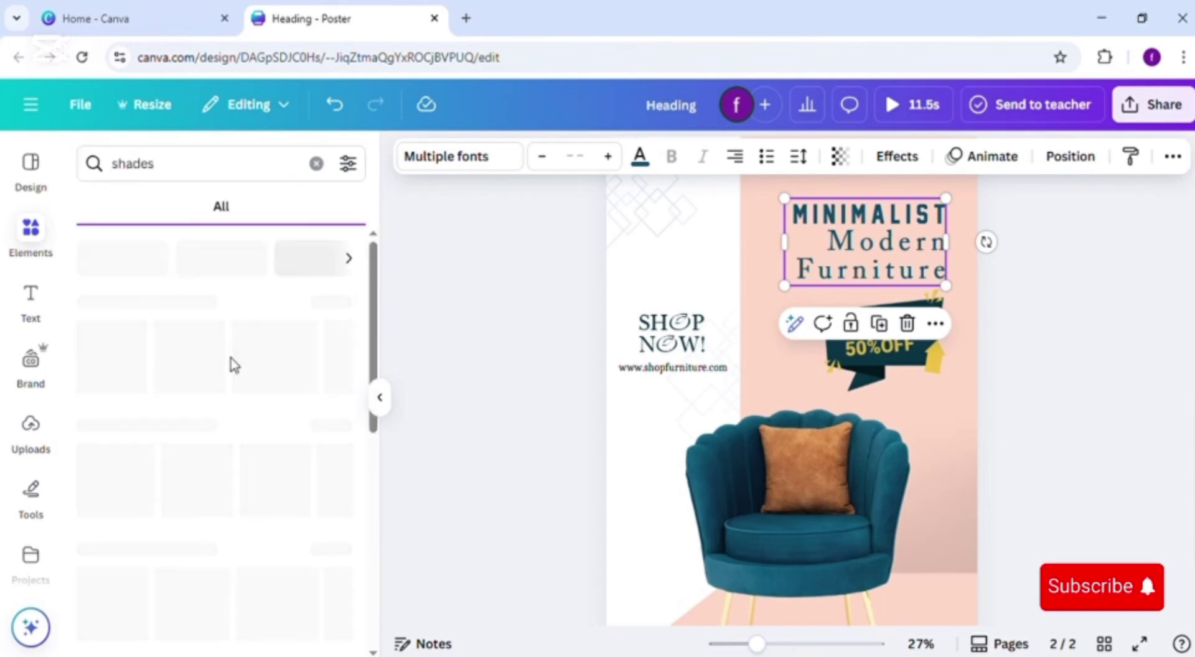
{"action": "left_click", "coordinate": [339, 307]}
Step: Try a thin dark shadow graphic and delete it, and add the grey leaf-branch shadow to the top of page 2
{"action": "scroll", "coordinate": [359, 429], "scroll_direction": "down", "scroll_amount": 4}
{"action": "left_click", "coordinate": [293, 388]}
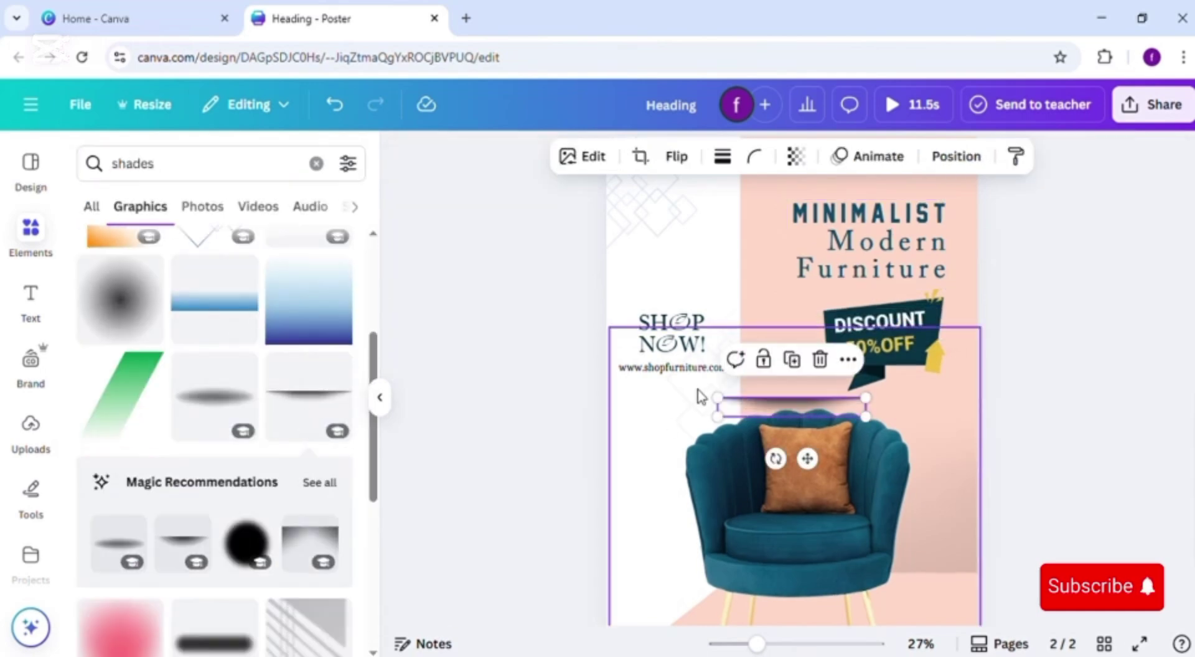
{"action": "key", "text": "Delete"}
{"action": "scroll", "coordinate": [301, 481], "scroll_direction": "down", "scroll_amount": 4}
{"action": "left_click", "coordinate": [301, 481]}
{"action": "left_click_drag", "start_coordinate": [626, 384], "coordinate": [645, 375]}
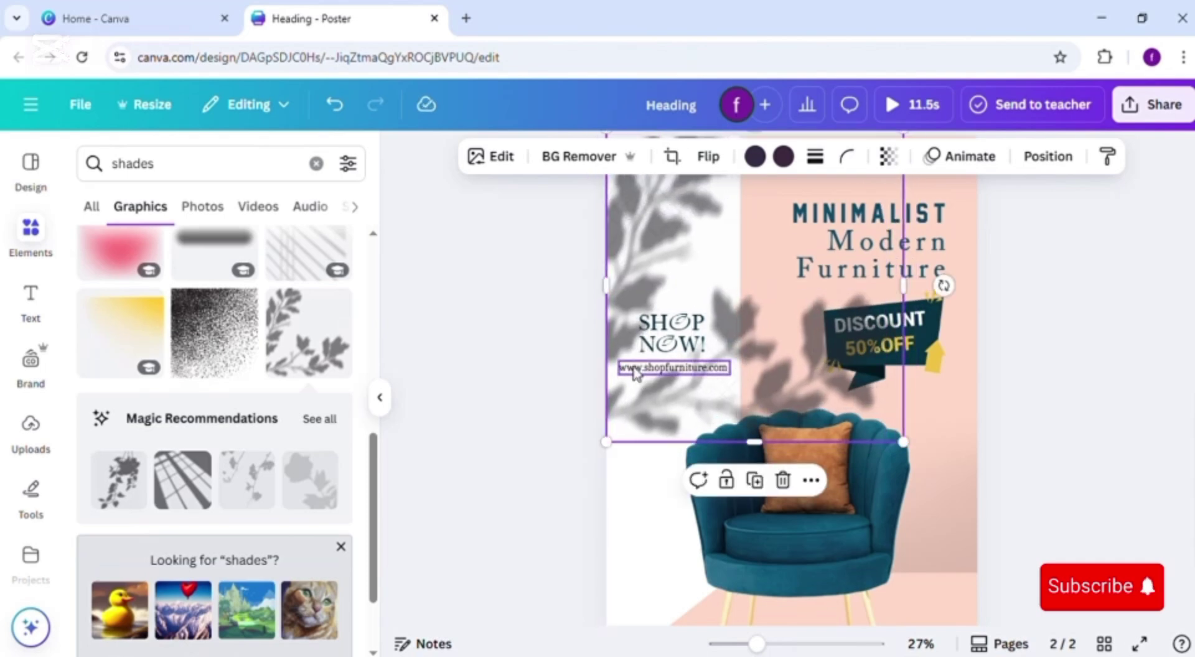
{"action": "scroll", "coordinate": [1033, 475], "scroll_direction": "up", "scroll_amount": 2}
{"action": "left_click_drag", "start_coordinate": [770, 461], "coordinate": [862, 397]}
Step: Move the diamond line pattern from the page's upper-left corner down to its lower-left area
{"action": "left_click", "coordinate": [669, 464]}
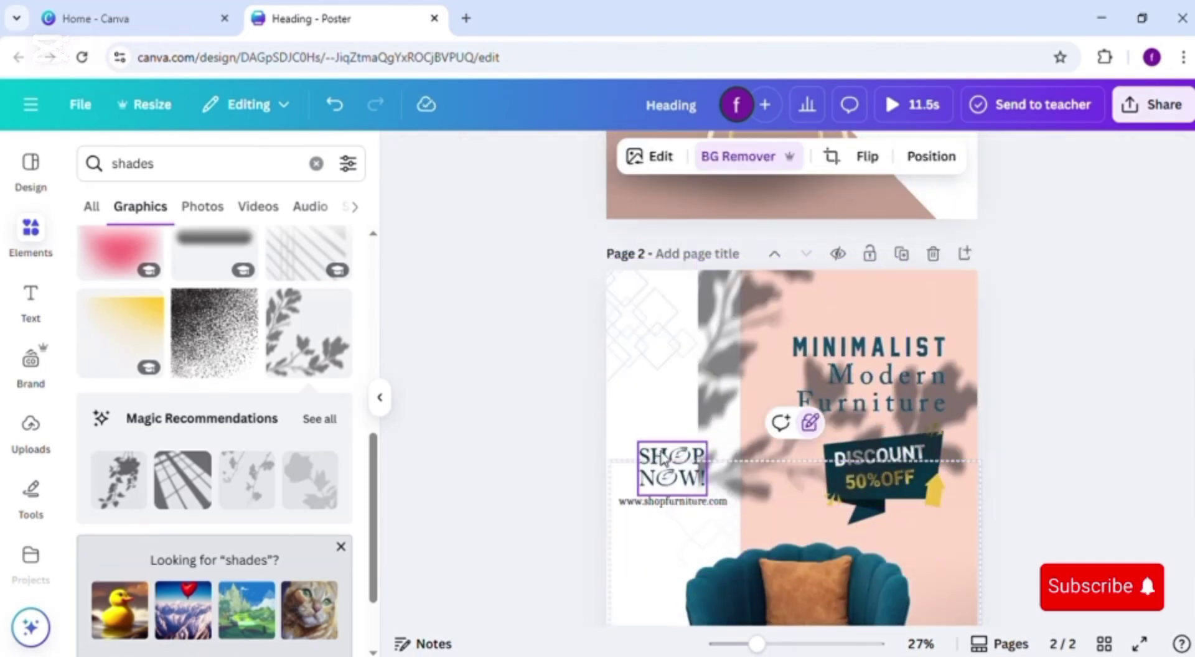
{"action": "left_click", "coordinate": [655, 502], "text": "shift"}
{"action": "left_click", "coordinate": [630, 408]}
{"action": "left_click_drag", "start_coordinate": [636, 342], "coordinate": [661, 656]}
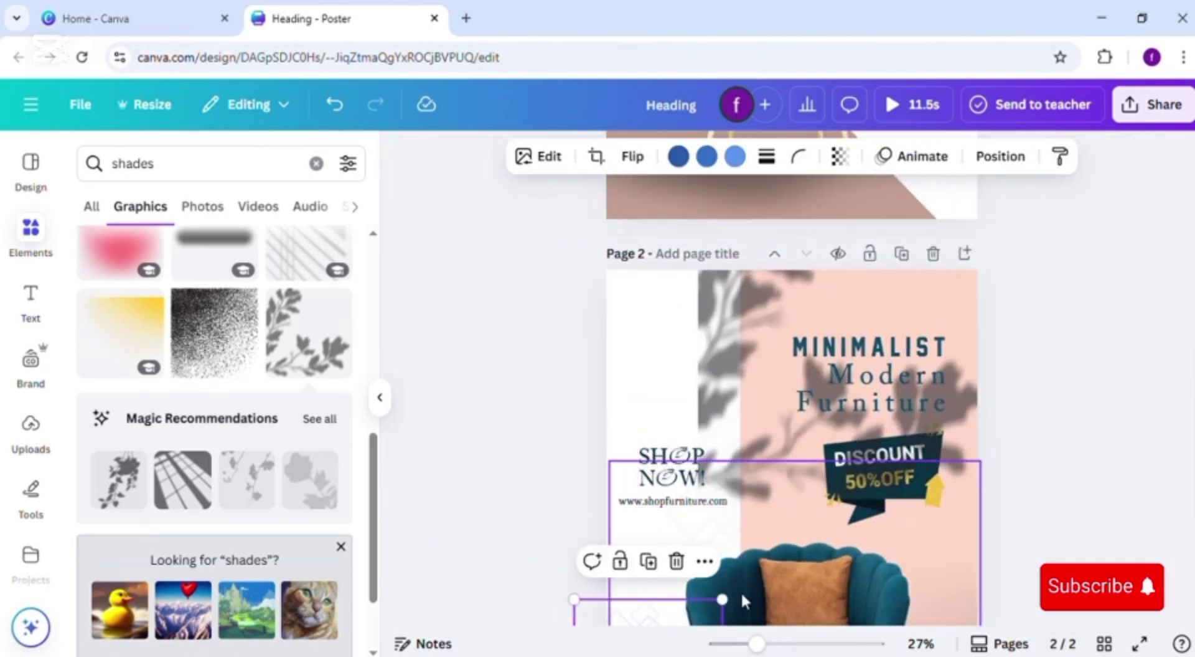
Step: Move the leaf shadow into the page's upper-left corner and reduce its opacity
{"action": "left_click_drag", "start_coordinate": [732, 453], "coordinate": [640, 533]}
{"action": "left_click", "coordinate": [889, 156]}
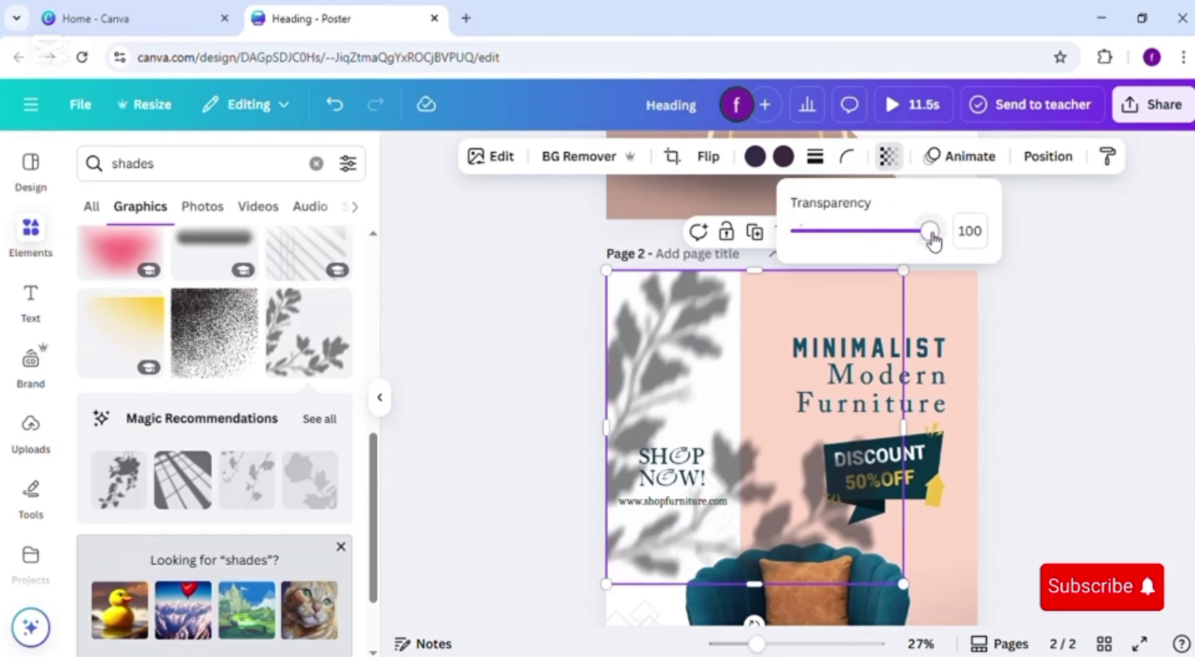
{"action": "left_click_drag", "start_coordinate": [935, 233], "coordinate": [870, 257]}
Step: Send the leaf shadow backward so it sits behind the headline and discount banner
{"action": "right_click", "coordinate": [672, 374]}
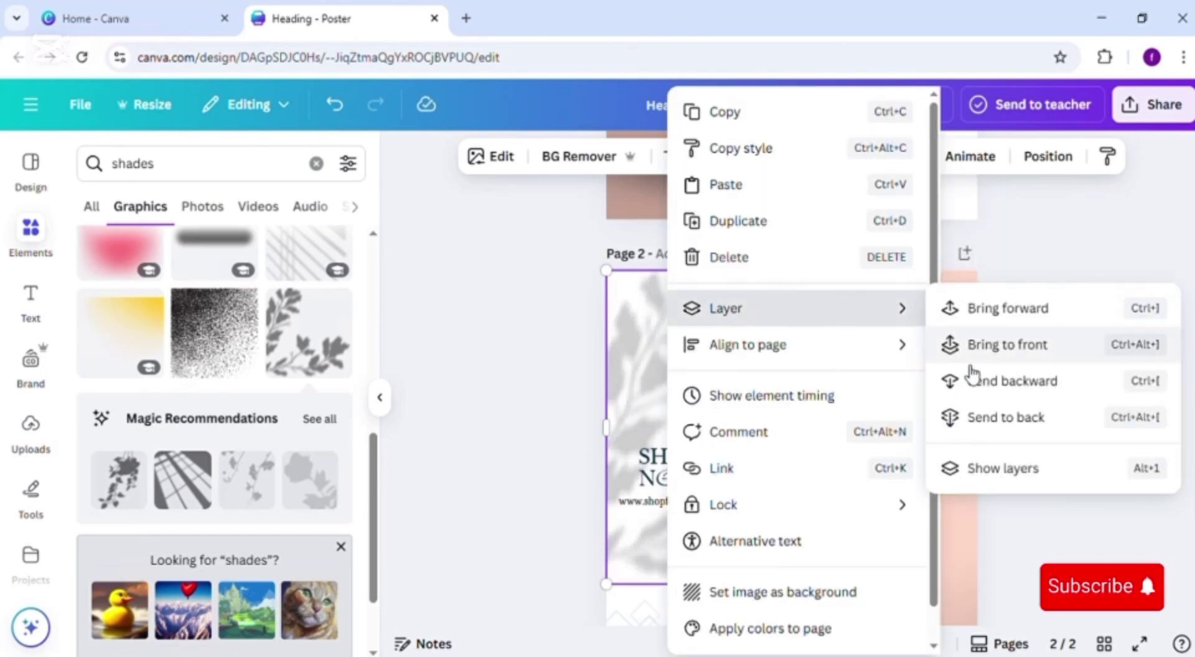
{"action": "left_click", "coordinate": [939, 376]}
{"action": "scroll", "coordinate": [791, 398], "scroll_direction": "down", "scroll_amount": 2}
{"action": "left_click", "coordinate": [640, 565]}
{"action": "left_click", "coordinate": [646, 585]}
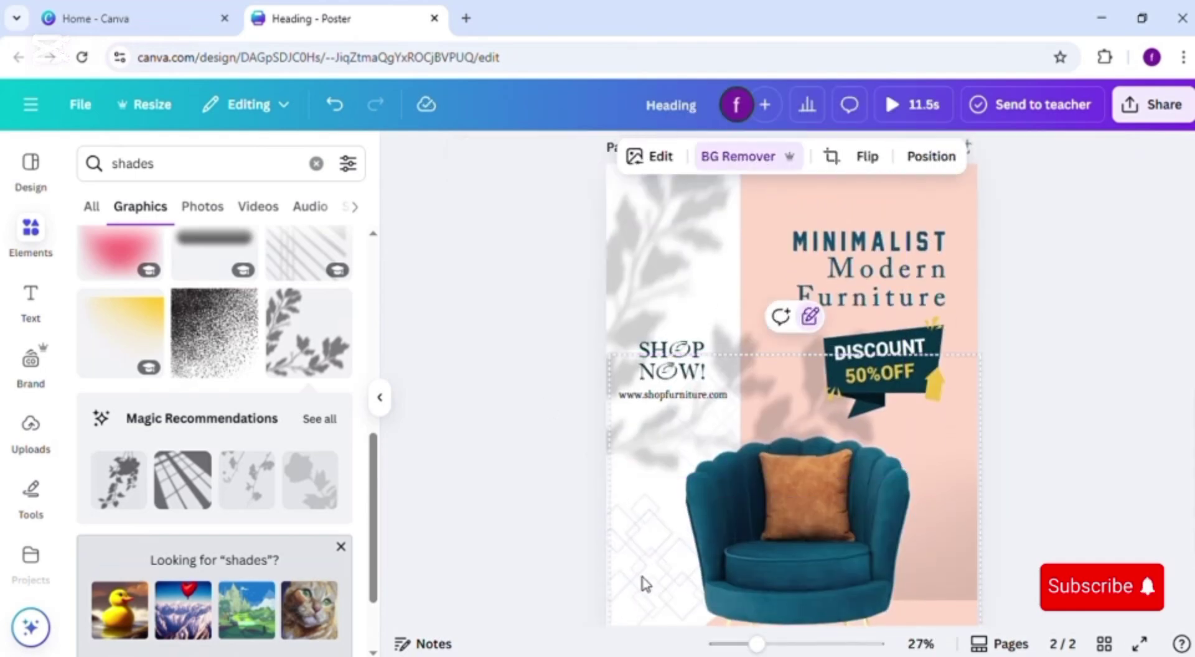
Step: Try to rearrange the diamond pattern and background shapes around the armchair
{"action": "left_click", "coordinate": [608, 554]}
{"action": "left_click", "coordinate": [735, 411]}
{"action": "left_click_drag", "start_coordinate": [688, 517], "coordinate": [745, 594]}
{"action": "left_click_drag", "start_coordinate": [762, 505], "coordinate": [627, 545]}
{"action": "left_click_drag", "start_coordinate": [716, 436], "coordinate": [697, 470]}
{"action": "scroll", "coordinate": [697, 470], "scroll_direction": "up", "scroll_amount": 2}
{"action": "key", "text": "Escape"}
{"action": "scroll", "coordinate": [791, 436], "scroll_direction": "down", "scroll_amount": 4}
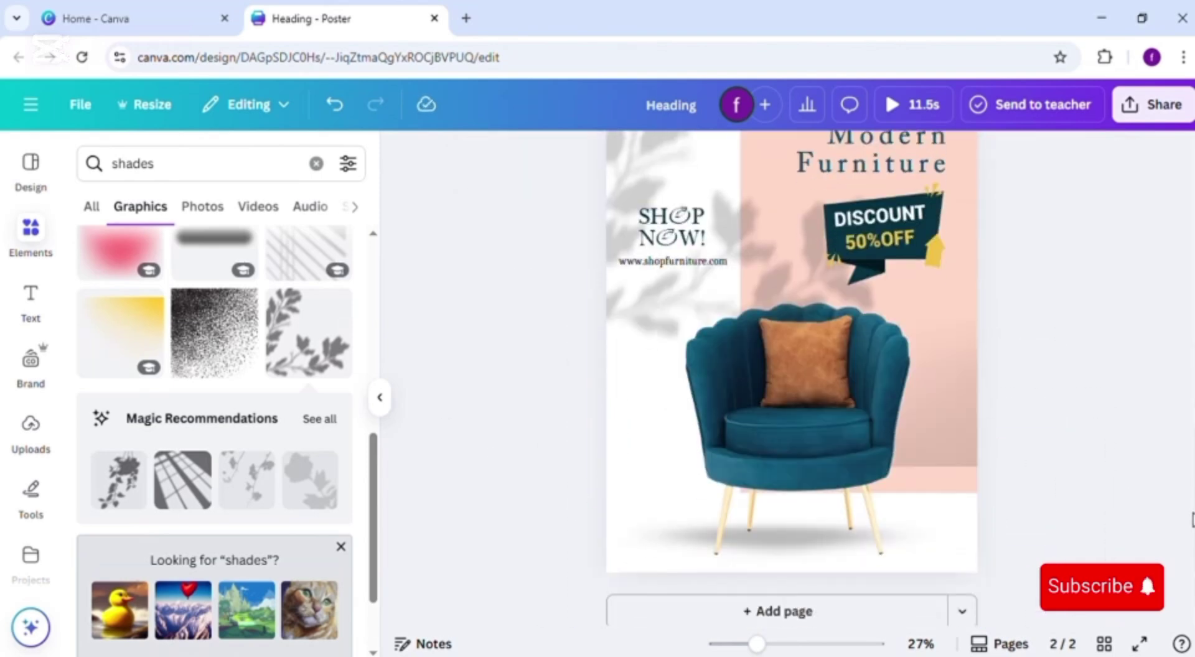
{"action": "left_click", "coordinate": [852, 475]}
{"action": "left_click", "coordinate": [724, 437]}
{"action": "left_click_drag", "start_coordinate": [725, 436], "coordinate": [723, 373]}
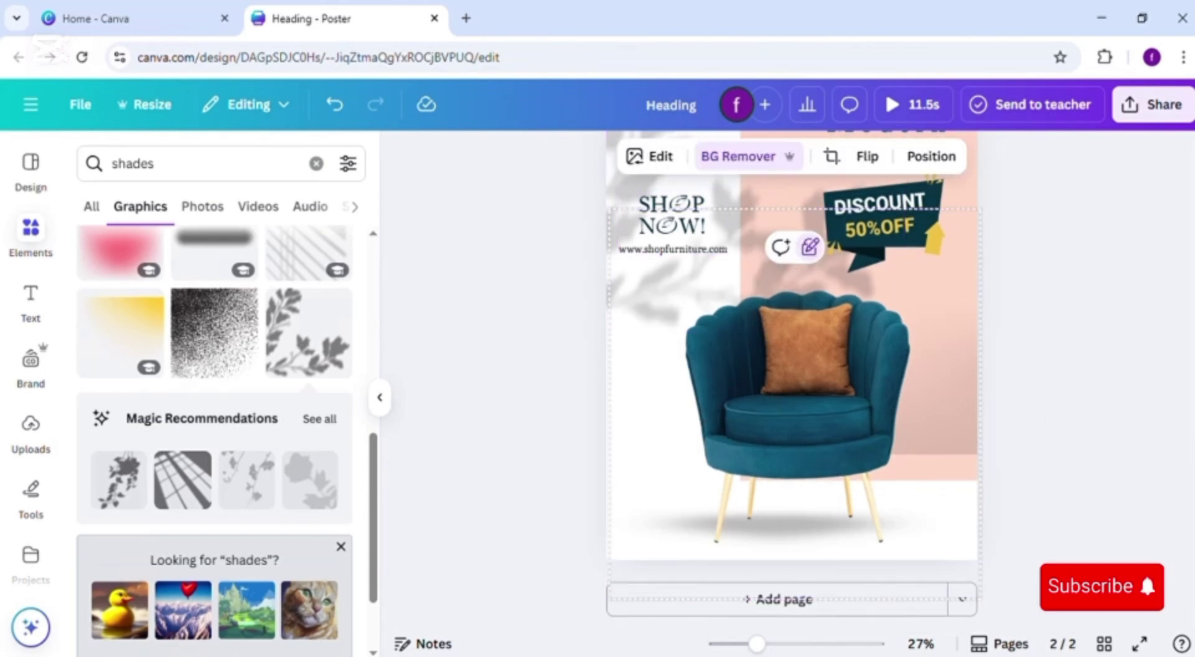
Step: Undo the recent background changes to bring back the pink floor, and group the two pink wall shapes
{"action": "scroll", "coordinate": [813, 374], "scroll_direction": "up", "scroll_amount": 2}
{"action": "left_click", "coordinate": [813, 367]}
{"action": "scroll", "coordinate": [787, 472], "scroll_direction": "down", "scroll_amount": 1}
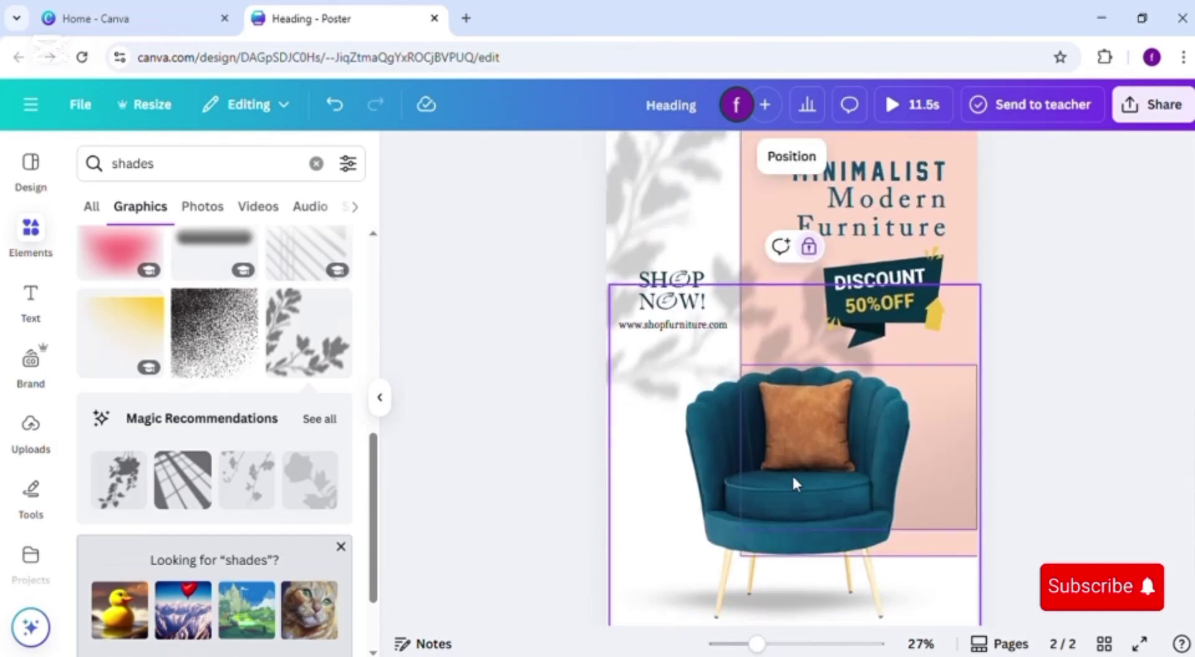
{"action": "key", "text": "ctrl+z"}
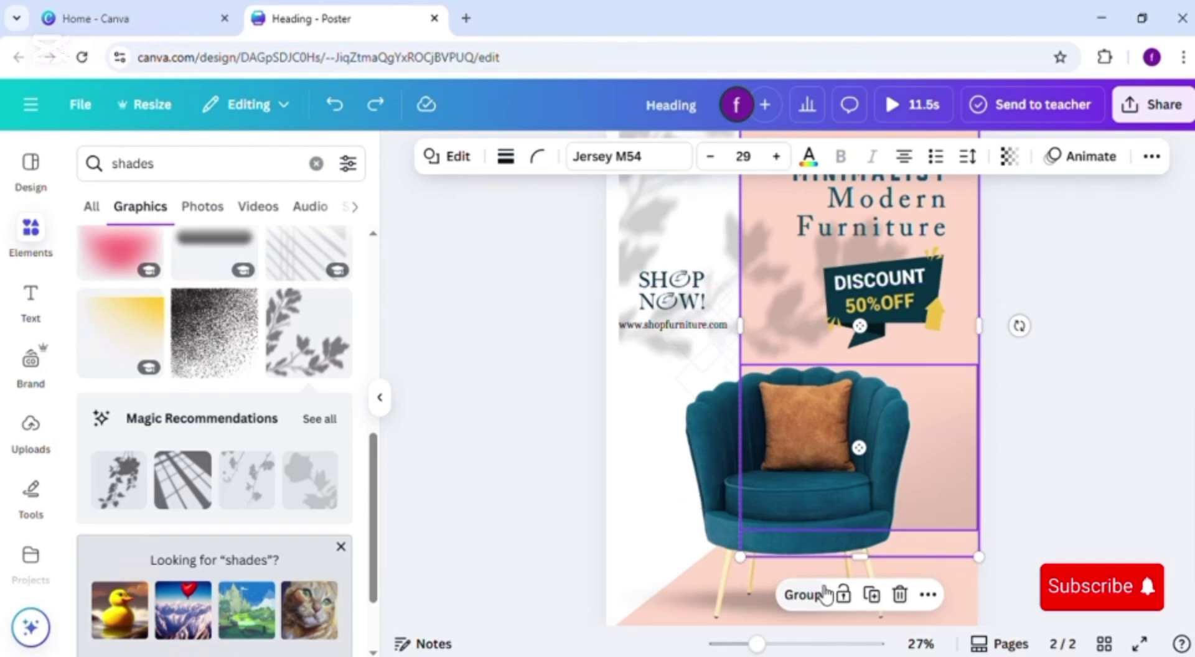
{"action": "left_click", "coordinate": [797, 594]}
{"action": "key", "text": "Escape"}
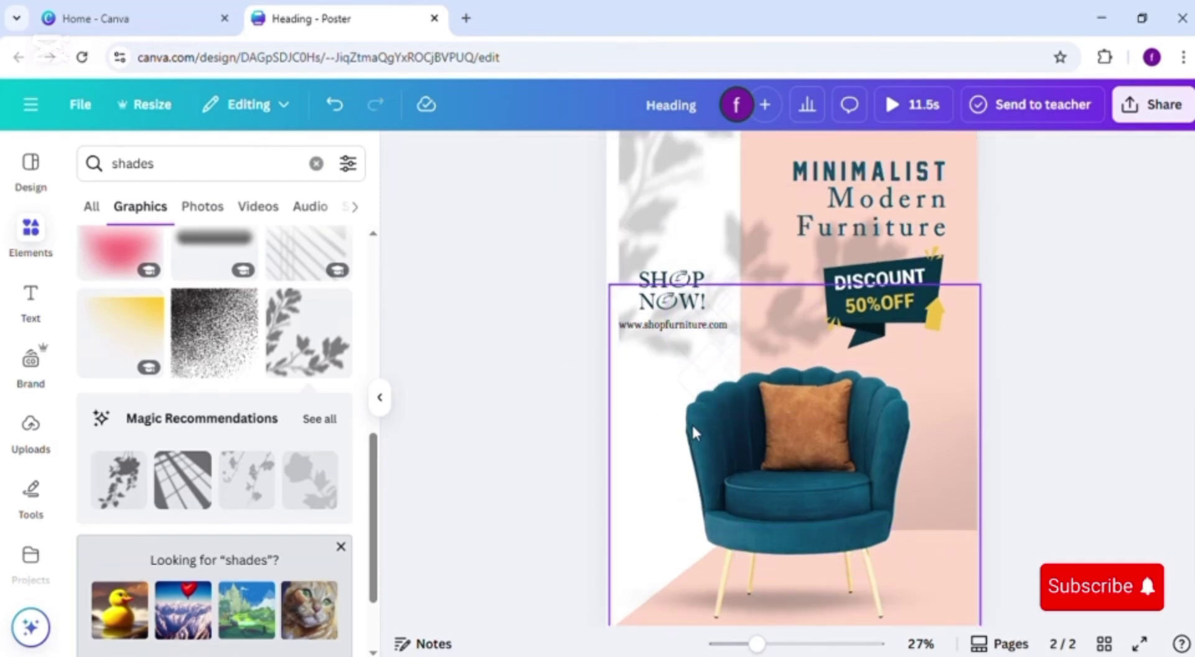
Step: Unlock the large background element behind the armchair and undo the last few changes
{"action": "left_click", "coordinate": [730, 489]}
{"action": "left_click_drag", "start_coordinate": [729, 490], "coordinate": [459, 436]}
{"action": "left_click", "coordinate": [729, 399]}
{"action": "left_click", "coordinate": [809, 247]}
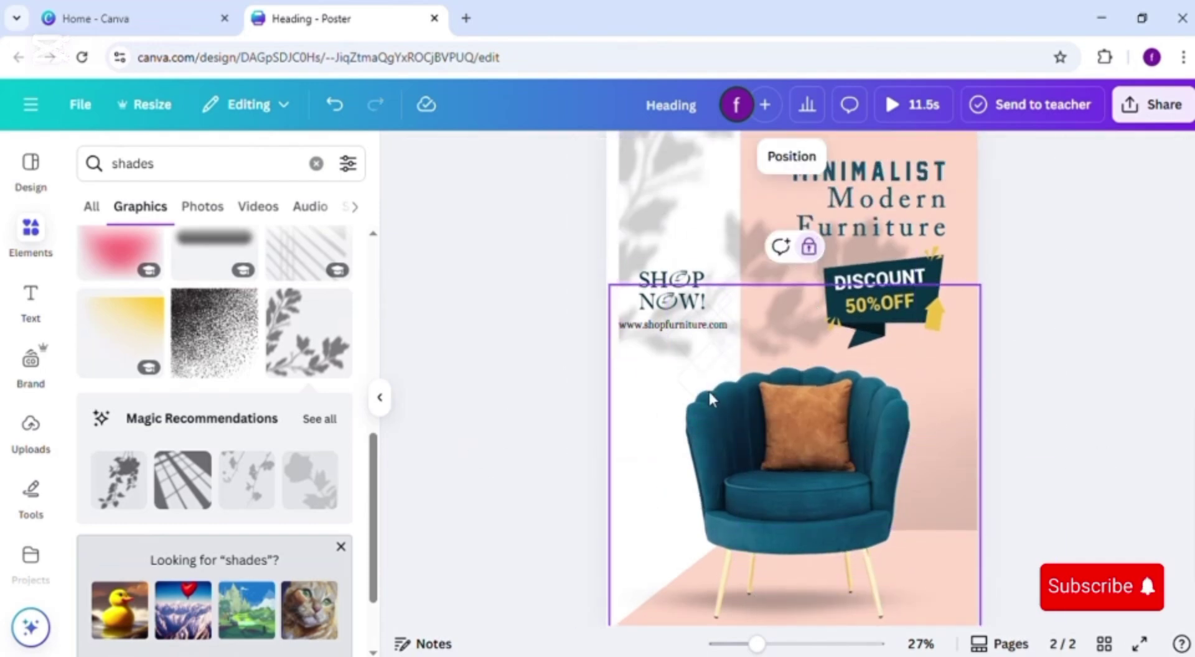
{"action": "key", "text": "ctrl+z"}
{"action": "key", "text": "ctrl+z"}
{"action": "key", "text": "ctrl+z"}
{"action": "key", "text": "ctrl+z"}
Step: Delete the faint diamond pattern overlapping the white wall just above the armchair
{"action": "left_click", "coordinate": [587, 396]}
{"action": "left_click", "coordinate": [738, 402]}
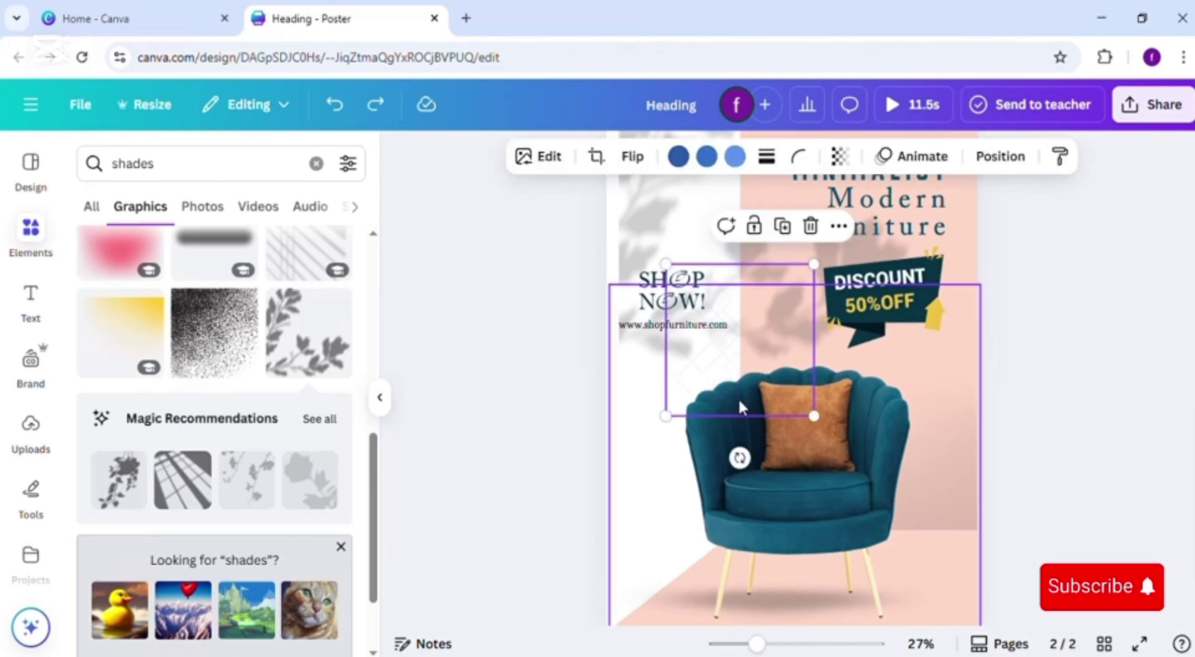
{"action": "left_click_drag", "start_coordinate": [737, 378], "coordinate": [584, 351]}
{"action": "key", "text": "Delete"}
Step: Align the leaf shadow with the page's upper-left corner and lower its transparency value to about 13
{"action": "left_click_drag", "start_coordinate": [790, 337], "coordinate": [783, 419]}
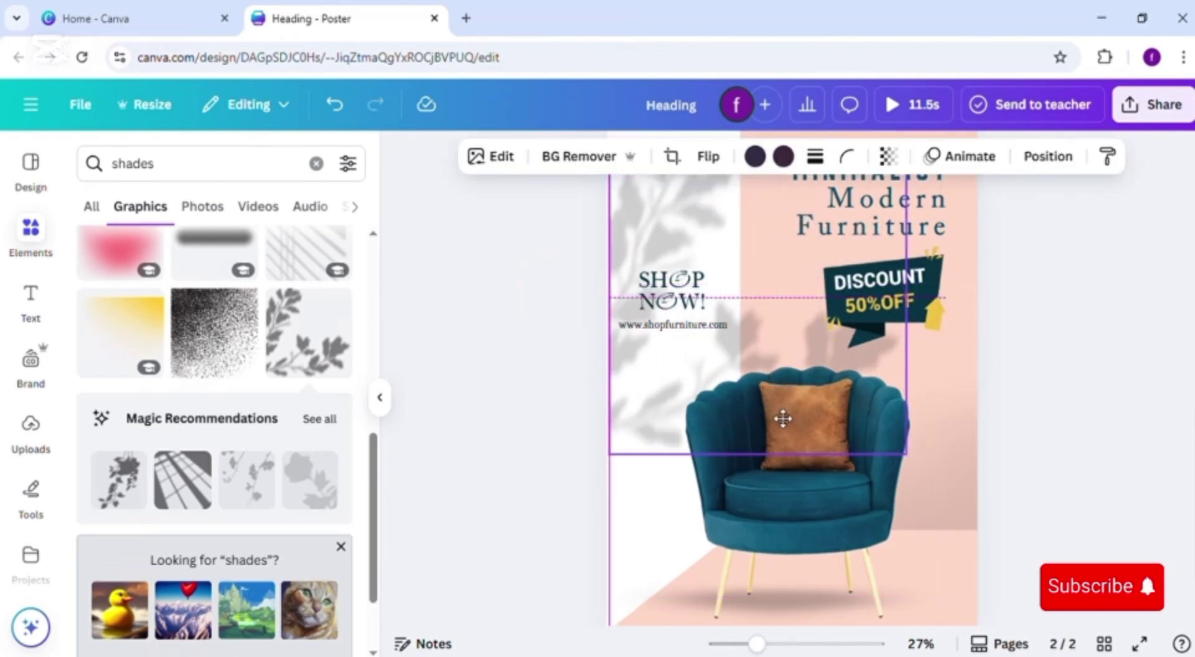
{"action": "scroll", "coordinate": [872, 374], "scroll_direction": "up", "scroll_amount": 2}
{"action": "left_click", "coordinate": [1028, 435]}
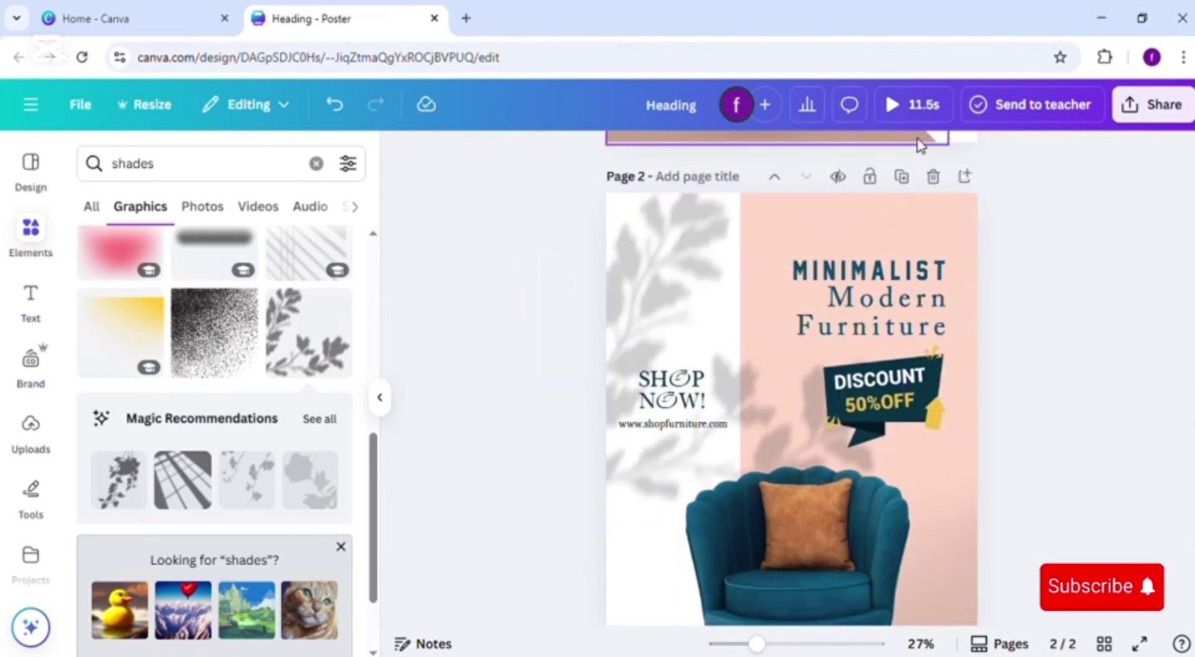
{"action": "left_click", "coordinate": [868, 221]}
{"action": "left_click", "coordinate": [887, 157]}
{"action": "left_click_drag", "start_coordinate": [848, 231], "coordinate": [829, 234]}
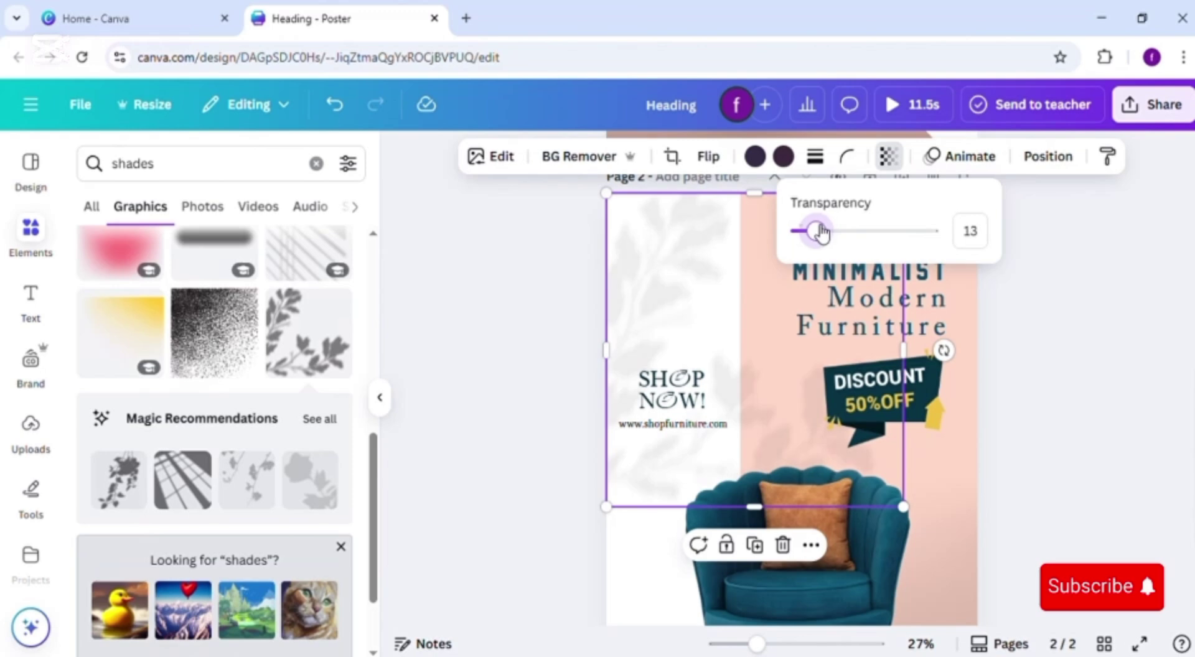
{"action": "left_click", "coordinate": [467, 434]}
Step: Add a second leaf shadow graphic overlapping the page's lower-left edge and send it backward
{"action": "scroll", "coordinate": [756, 330], "scroll_direction": "down", "scroll_amount": 2}
{"action": "left_click_drag", "start_coordinate": [756, 330], "coordinate": [909, 608]}
{"action": "left_click", "coordinate": [931, 291]}
{"action": "left_click", "coordinate": [309, 334]}
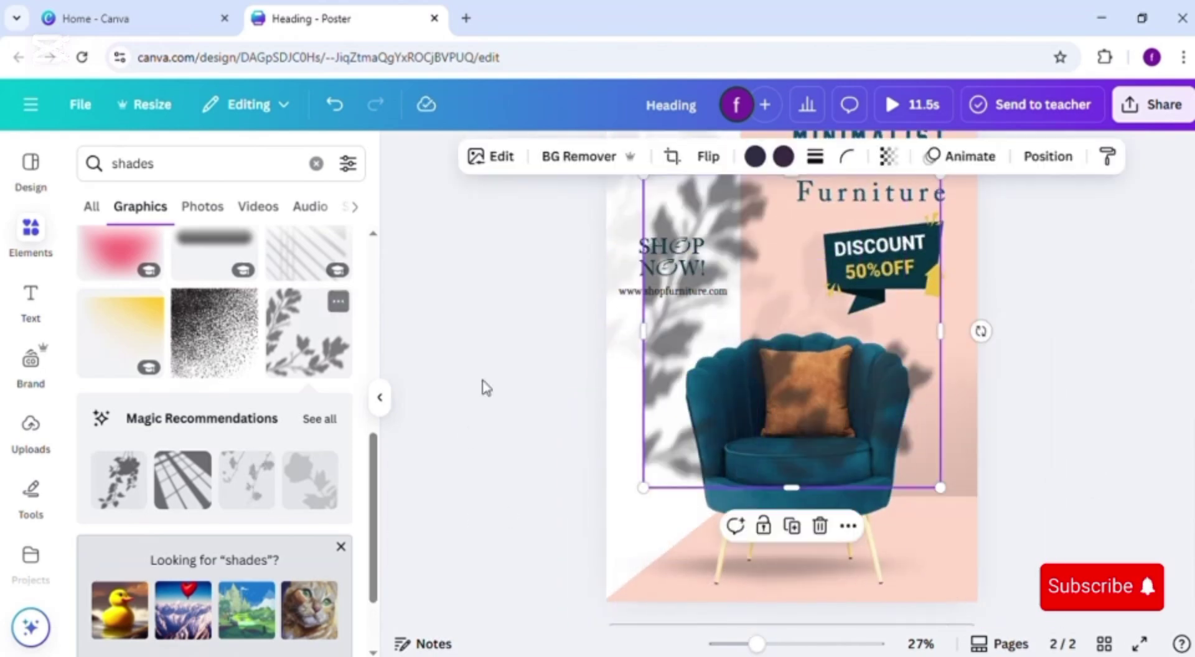
{"action": "left_click_drag", "start_coordinate": [670, 455], "coordinate": [562, 537]}
{"action": "right_click", "coordinate": [761, 552]}
{"action": "mouse_move", "coordinate": [816, 308]}
{"action": "left_click", "coordinate": [675, 381]}
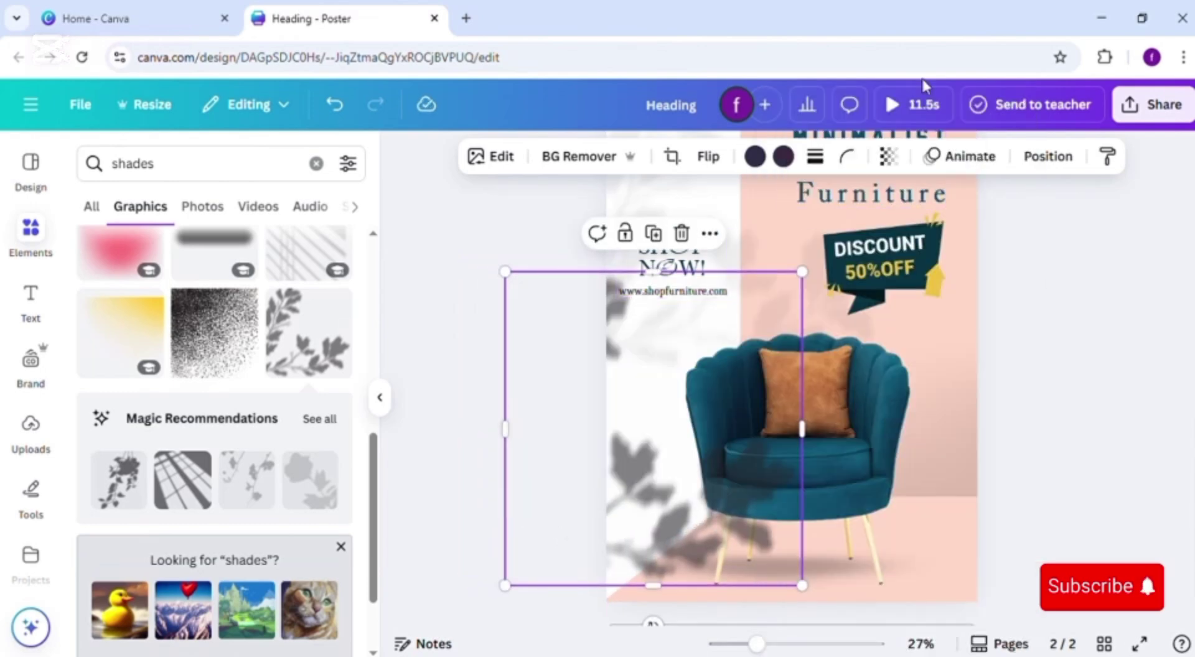
Step: Lower the second leaf shadow's transparency value to about 16 so it matches the faint upper shadow
{"action": "left_click", "coordinate": [785, 299]}
{"action": "left_click", "coordinate": [889, 158]}
{"action": "left_click", "coordinate": [716, 467]}
{"action": "left_click", "coordinate": [888, 156]}
{"action": "left_click_drag", "start_coordinate": [937, 231], "coordinate": [827, 241]}
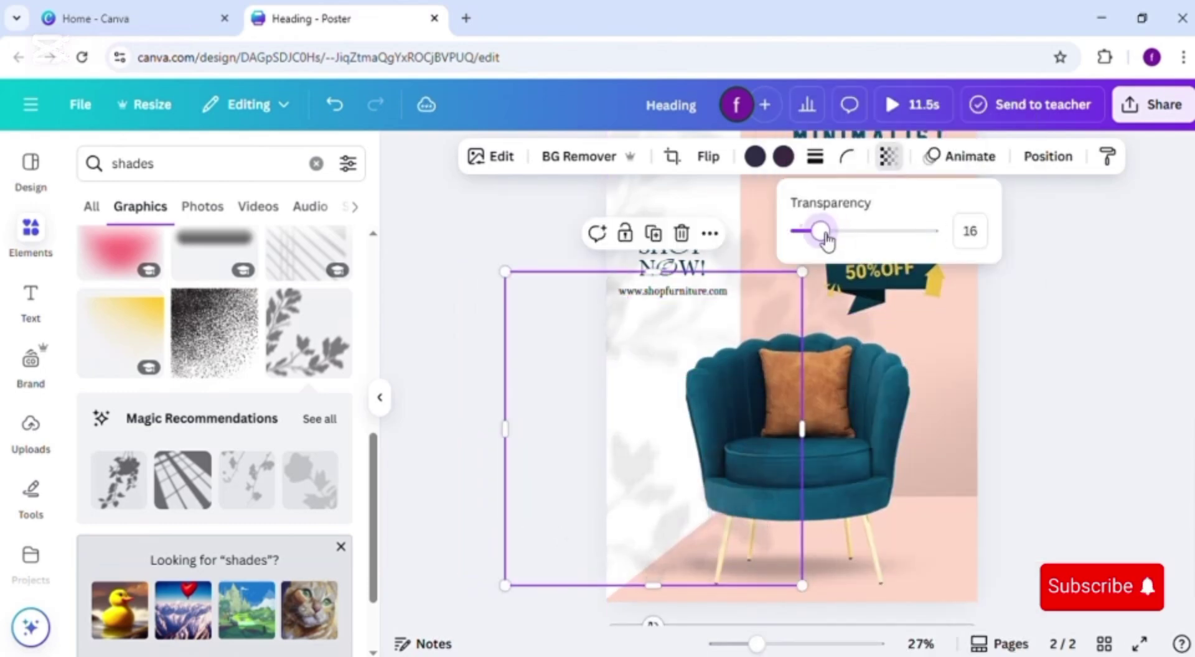
{"action": "scroll", "coordinate": [1170, 214], "scroll_direction": "up", "scroll_amount": 3}
{"action": "scroll", "coordinate": [791, 398], "scroll_direction": "down", "scroll_amount": 3}
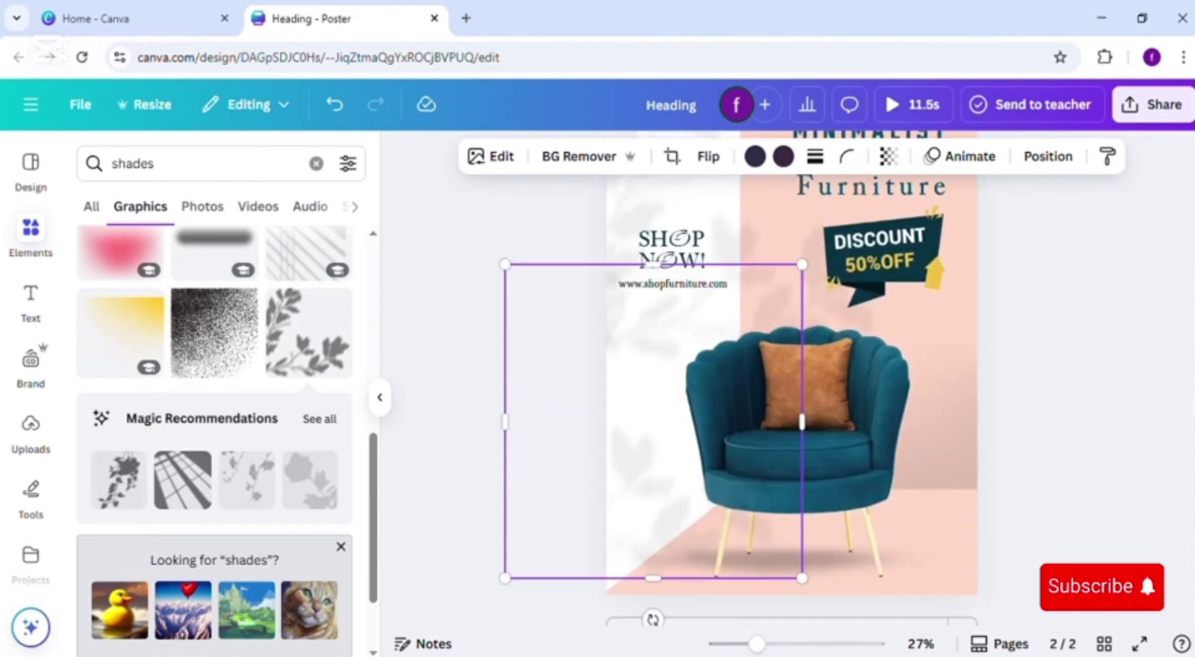
Step: Send the second leaf shadow further backward so it sits behind the armchair
{"action": "right_click", "coordinate": [691, 530]}
{"action": "mouse_move", "coordinate": [747, 309]}
{"action": "left_click", "coordinate": [596, 417]}
{"action": "left_click", "coordinate": [595, 416]}
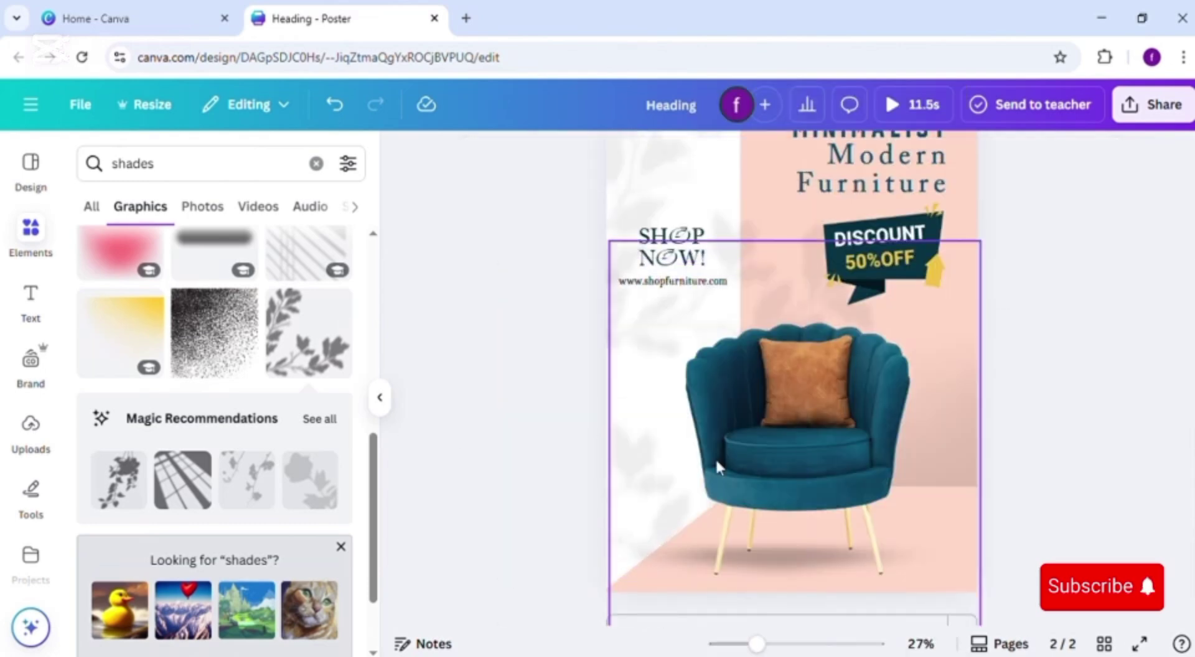
{"action": "scroll", "coordinate": [1183, 414], "scroll_direction": "up", "scroll_amount": 2}
{"action": "scroll", "coordinate": [1183, 413], "scroll_direction": "down", "scroll_amount": 1}
{"action": "scroll", "coordinate": [1188, 436], "scroll_direction": "down", "scroll_amount": 2}
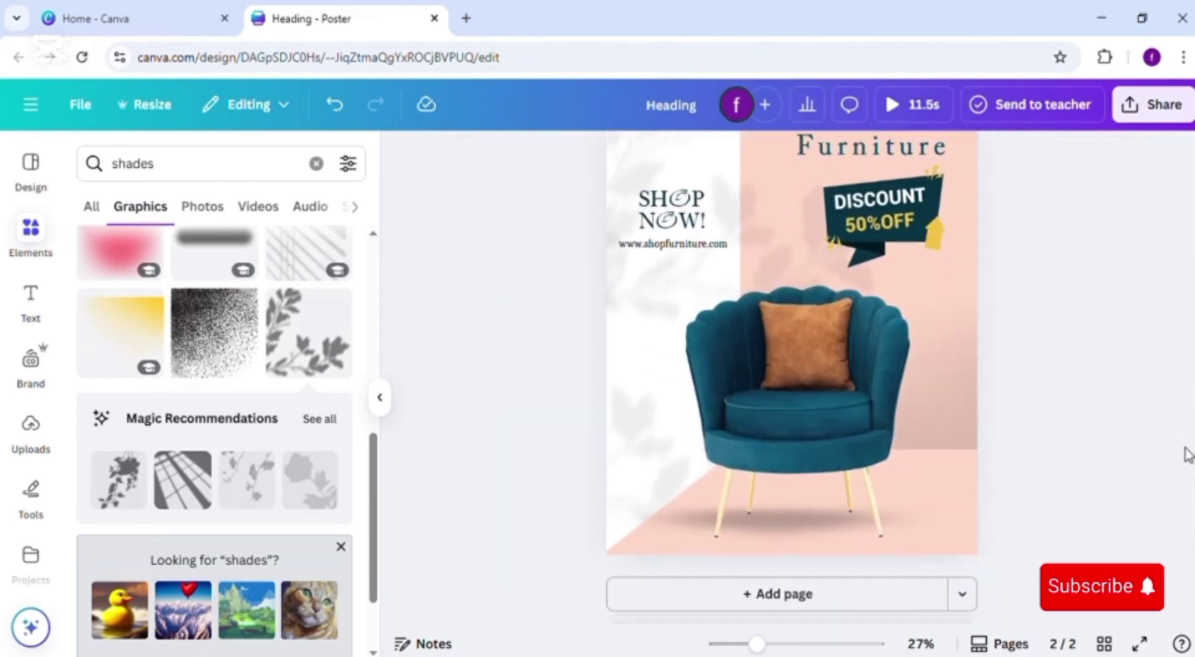
{"action": "scroll", "coordinate": [1186, 399], "scroll_direction": "up", "scroll_amount": 2}
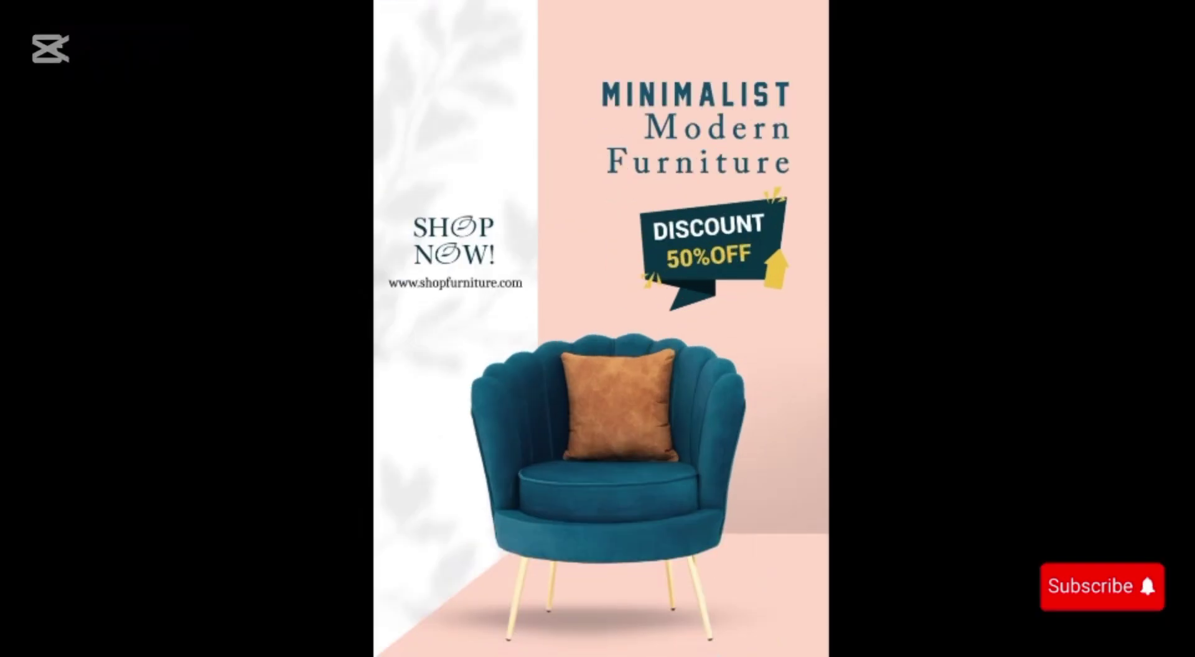